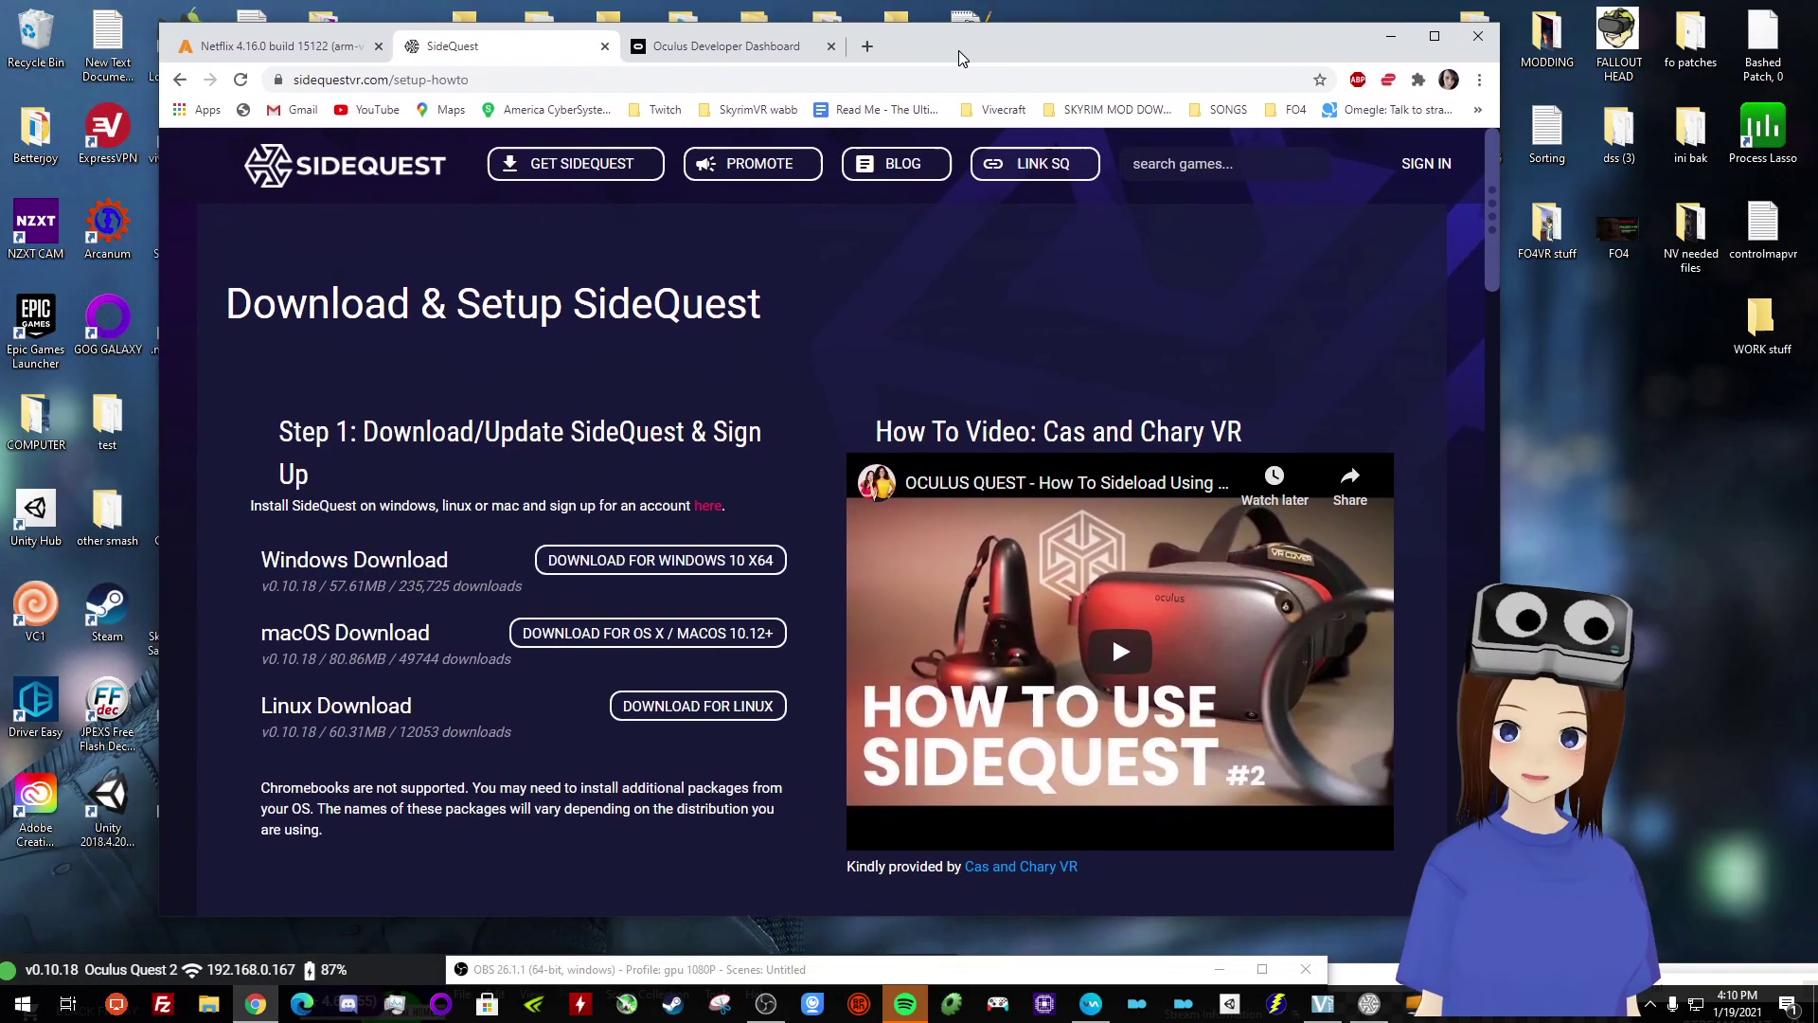
- Start the SideQuest Windows 10 x64 installer download from the setup page, then cancel it
{"action": "scroll", "coordinate": [714, 481], "scroll_direction": "down", "scroll_amount": 4}
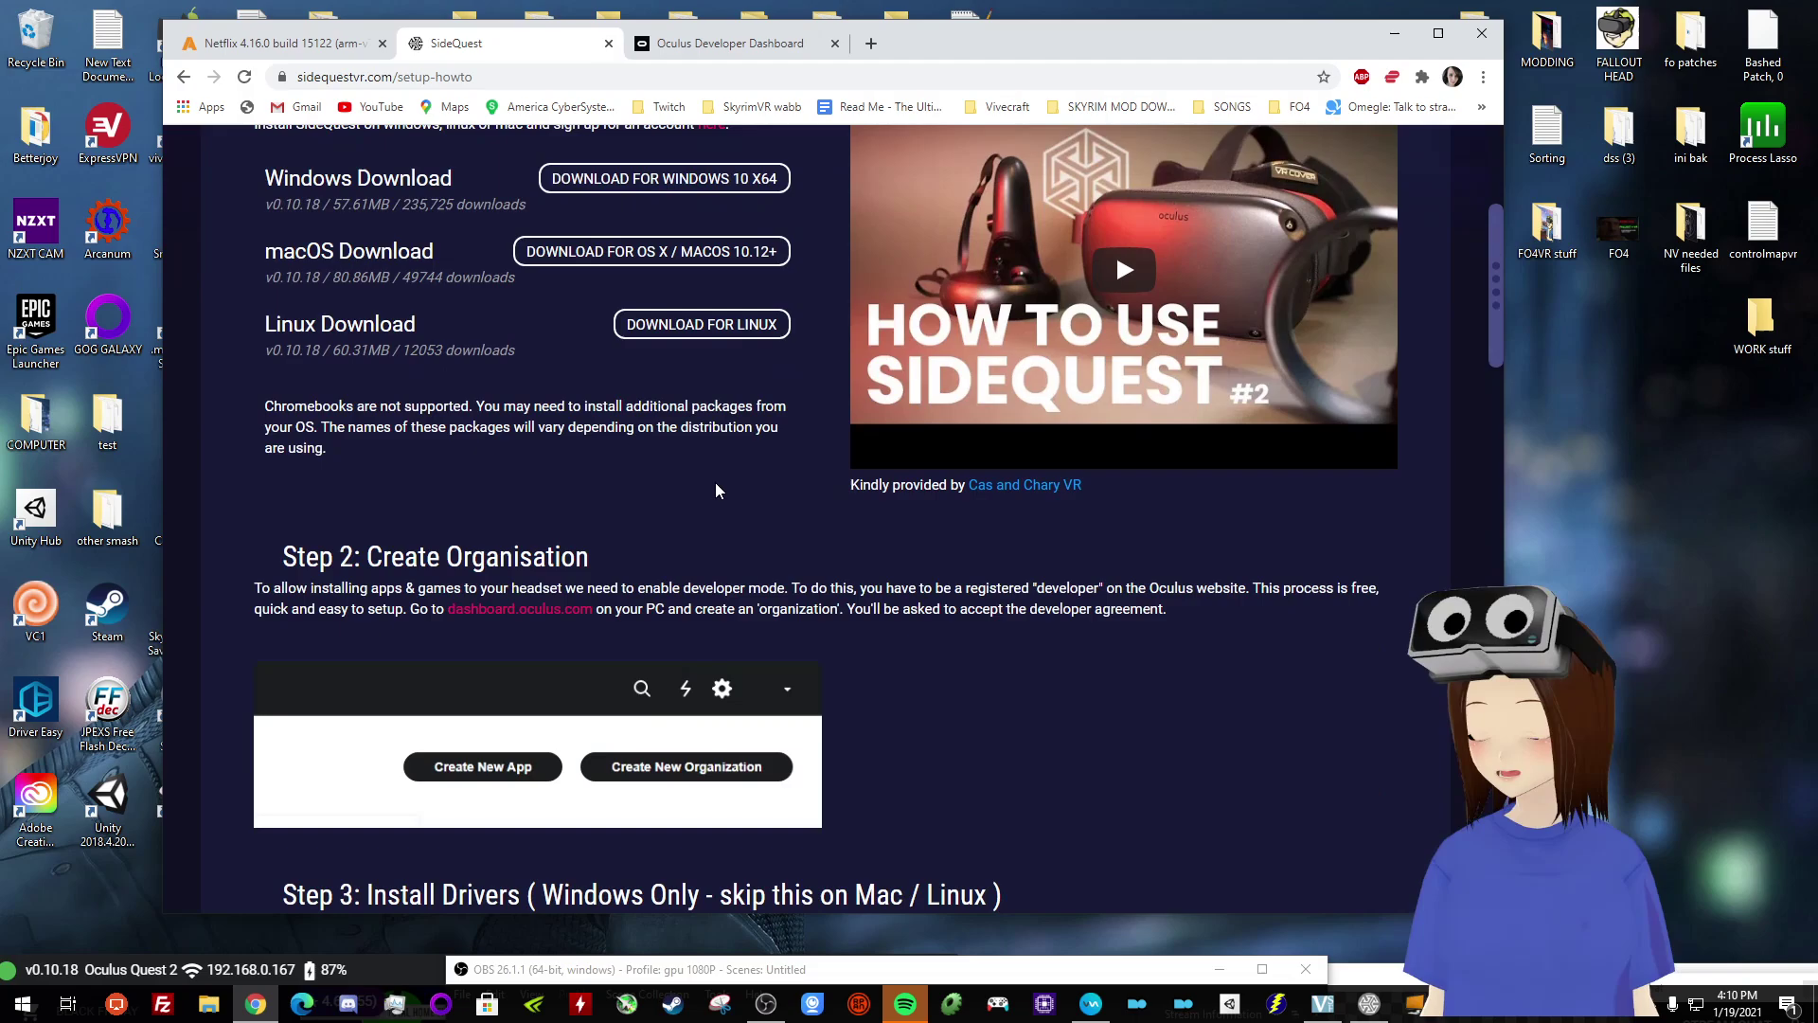
{"action": "scroll", "coordinate": [714, 419], "scroll_direction": "up", "scroll_amount": 2}
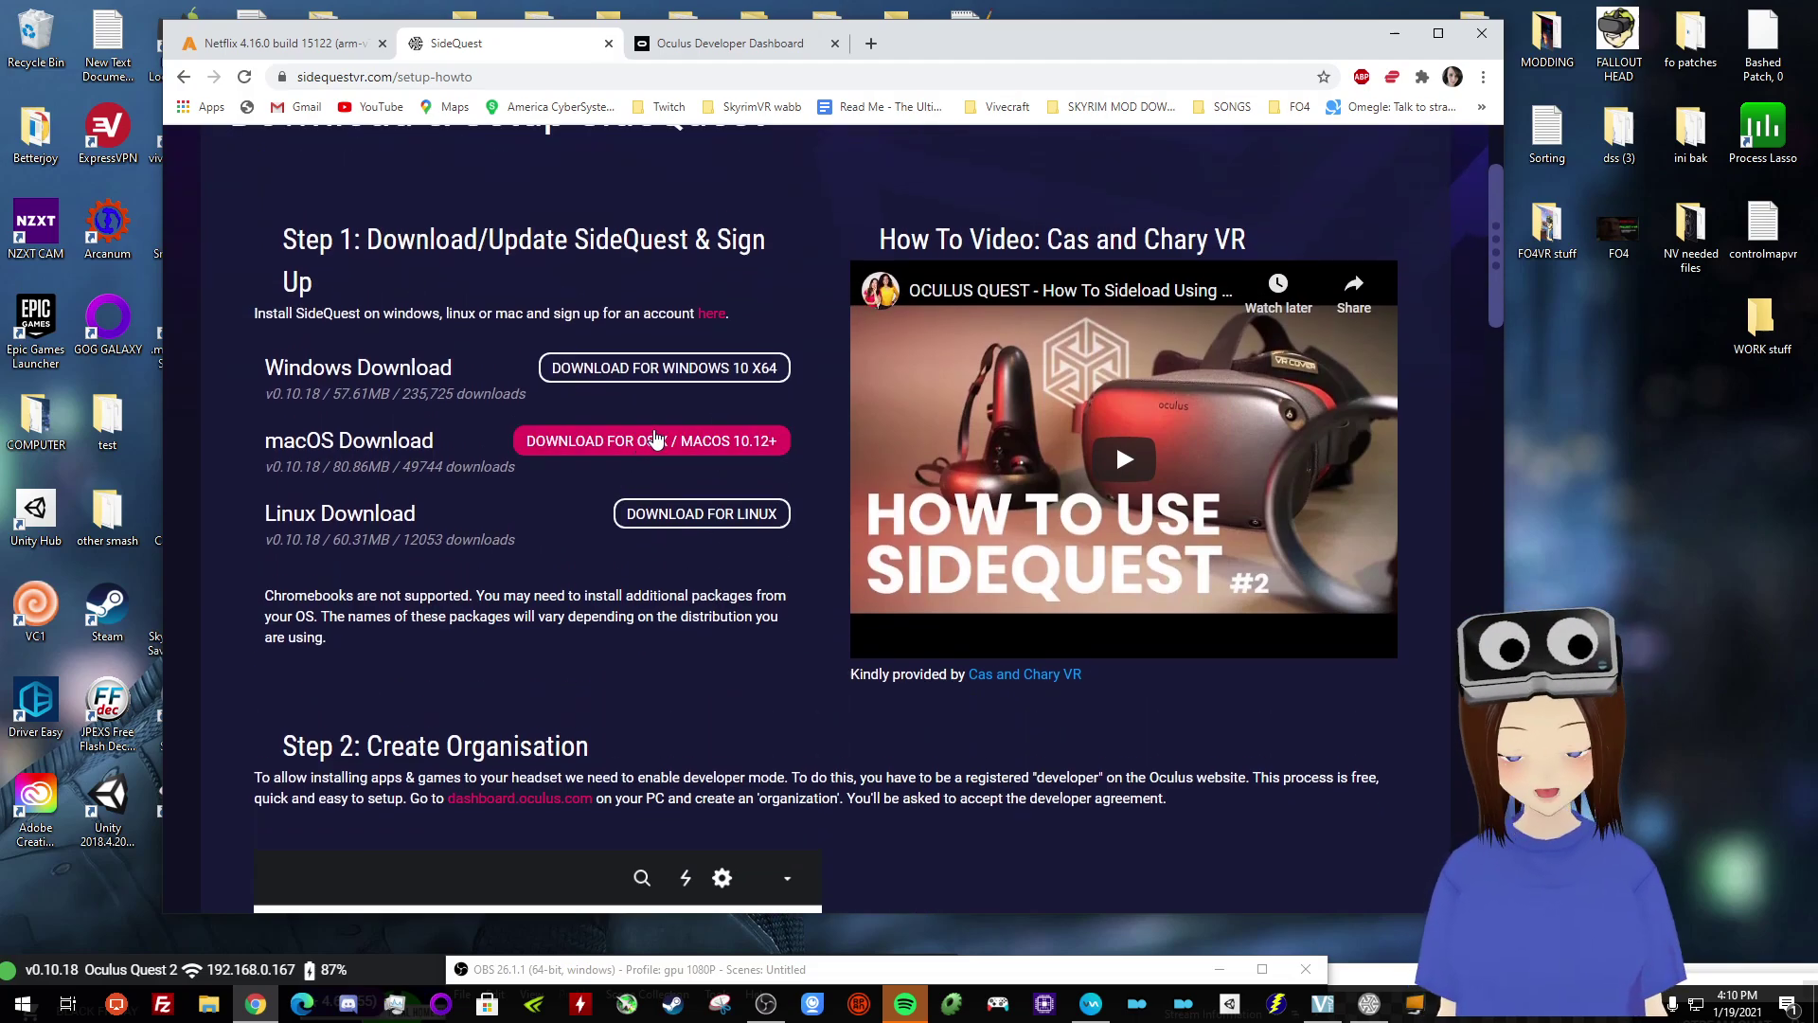
{"action": "scroll", "coordinate": [655, 437], "scroll_direction": "down", "scroll_amount": 1}
{"action": "scroll", "coordinate": [606, 332], "scroll_direction": "up", "scroll_amount": 3}
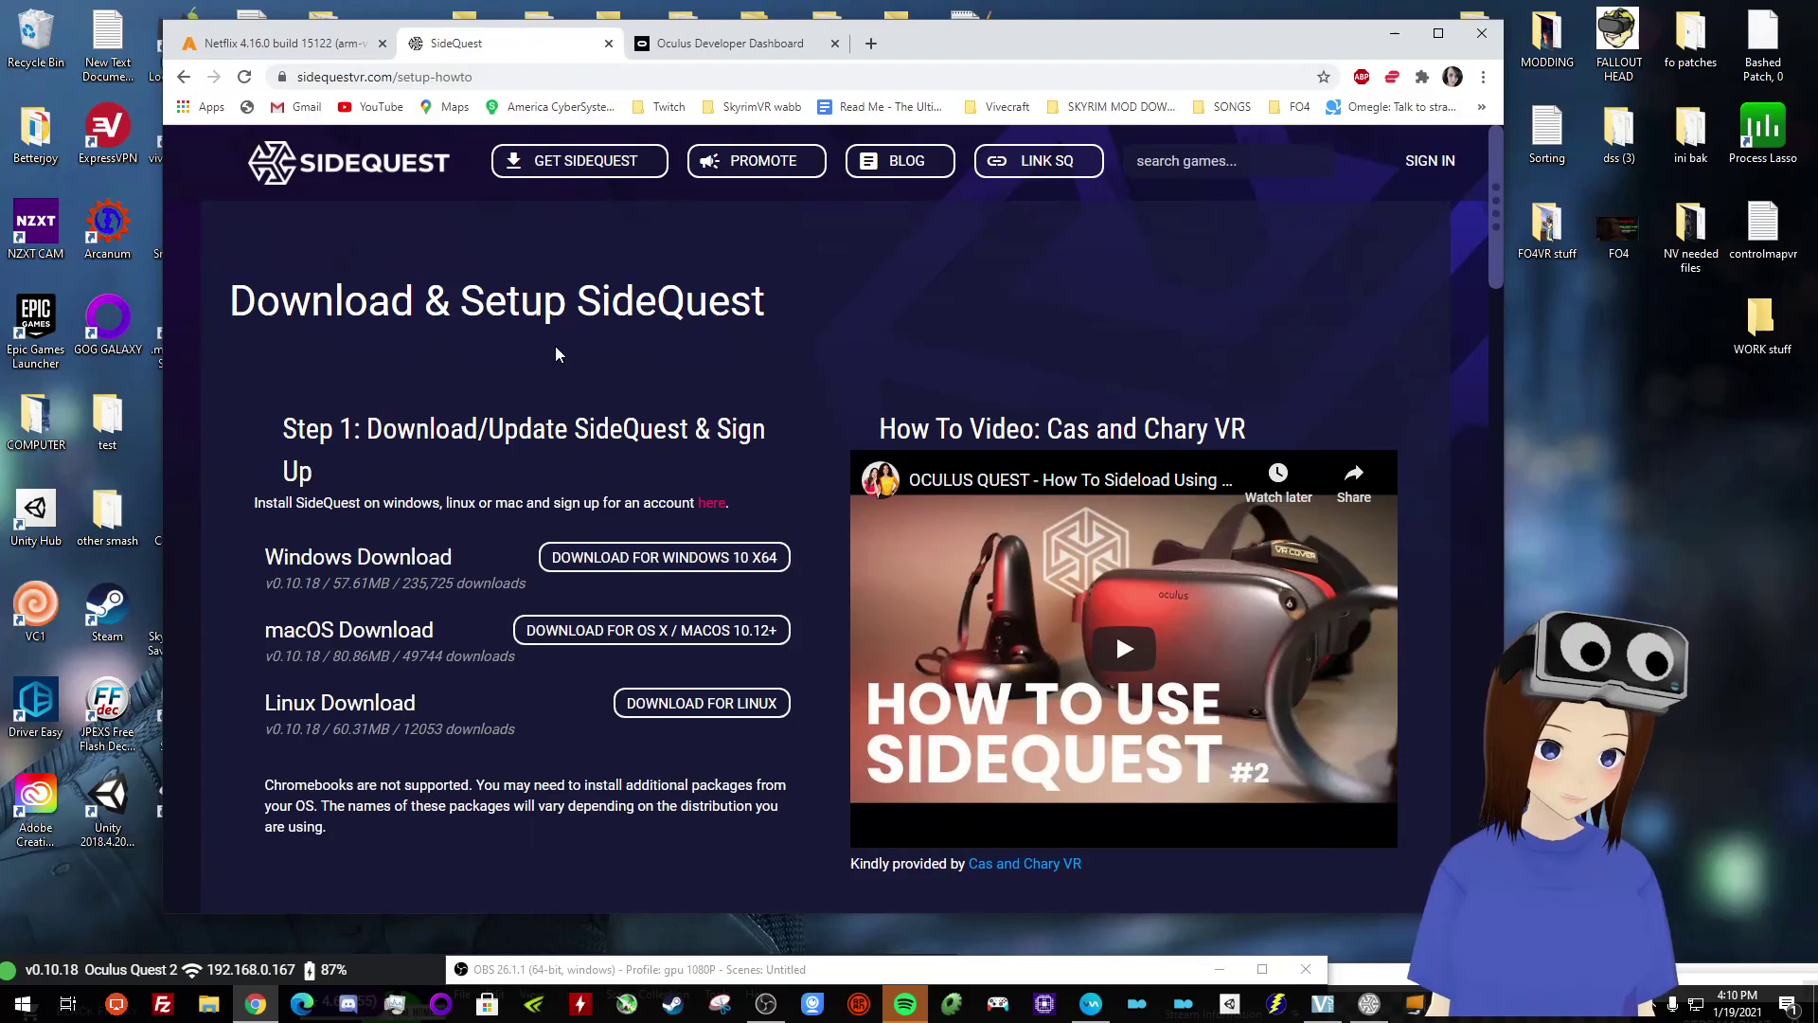
{"action": "scroll", "coordinate": [616, 357], "scroll_direction": "down", "scroll_amount": 8}
{"action": "scroll", "coordinate": [885, 540], "scroll_direction": "up", "scroll_amount": 1}
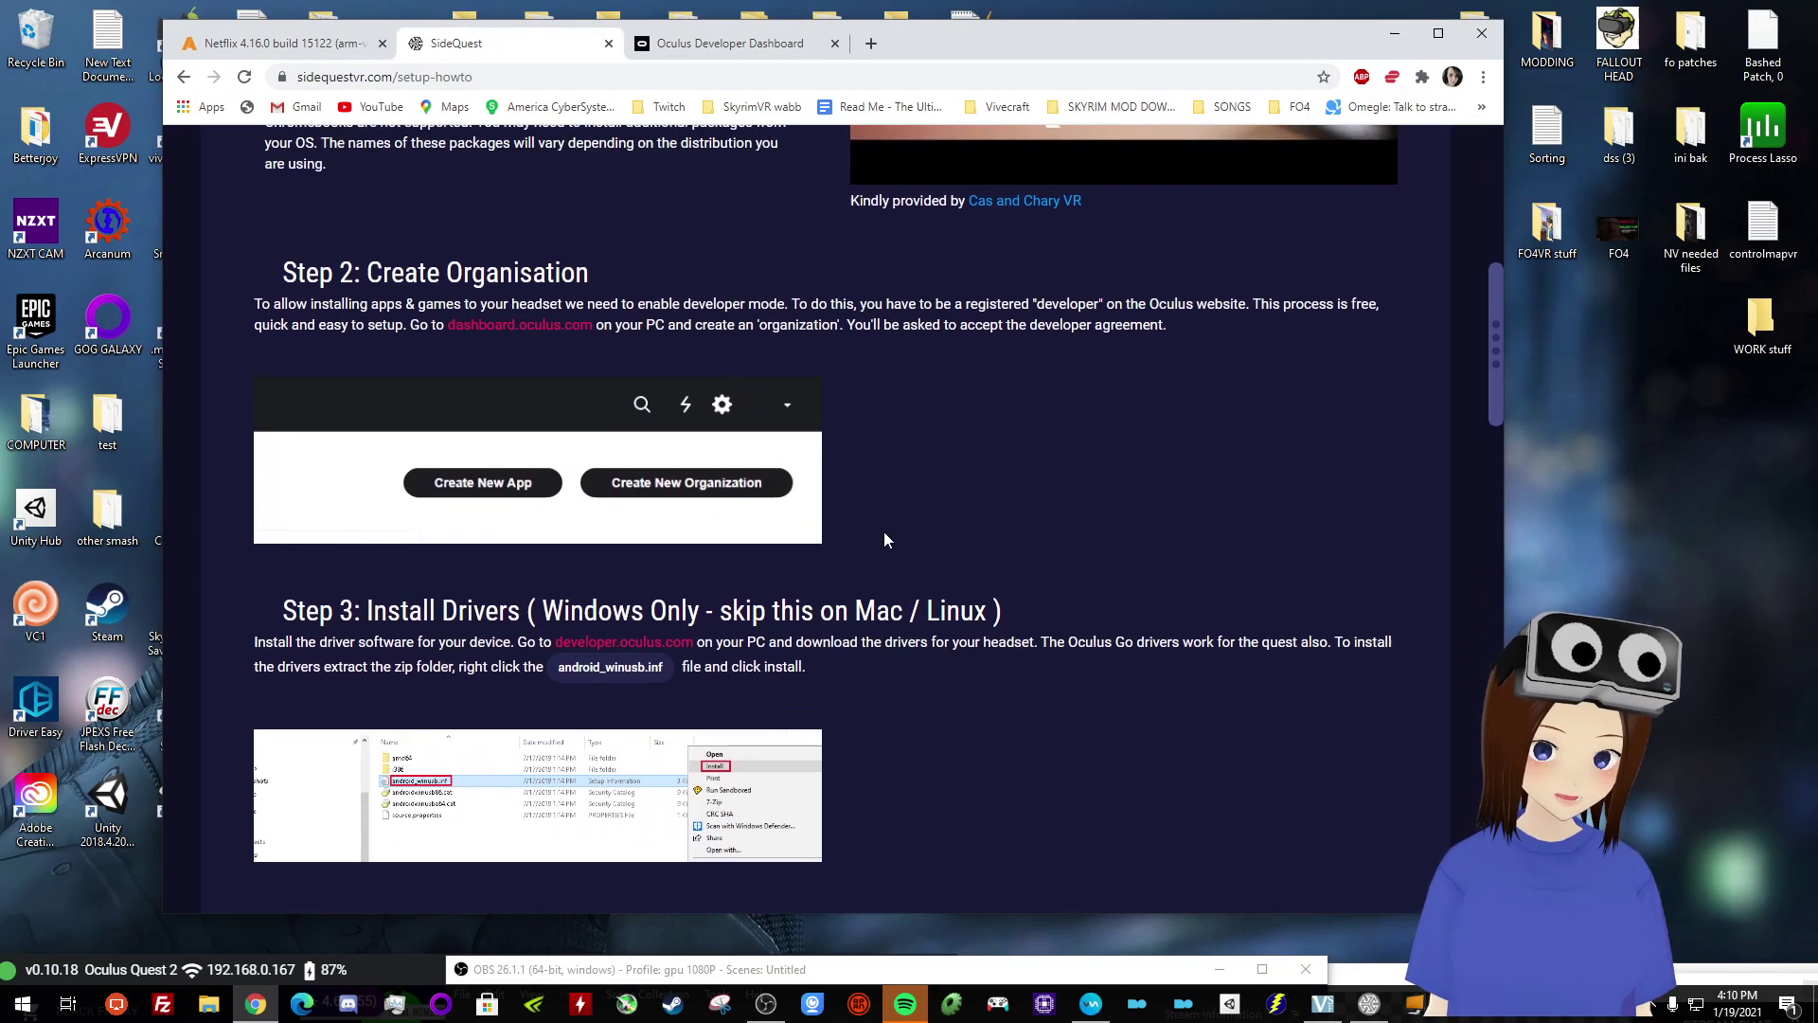
{"action": "scroll", "coordinate": [884, 531], "scroll_direction": "up", "scroll_amount": 4}
{"action": "scroll", "coordinate": [871, 532], "scroll_direction": "down", "scroll_amount": 7}
{"action": "scroll", "coordinate": [869, 532], "scroll_direction": "up", "scroll_amount": 6}
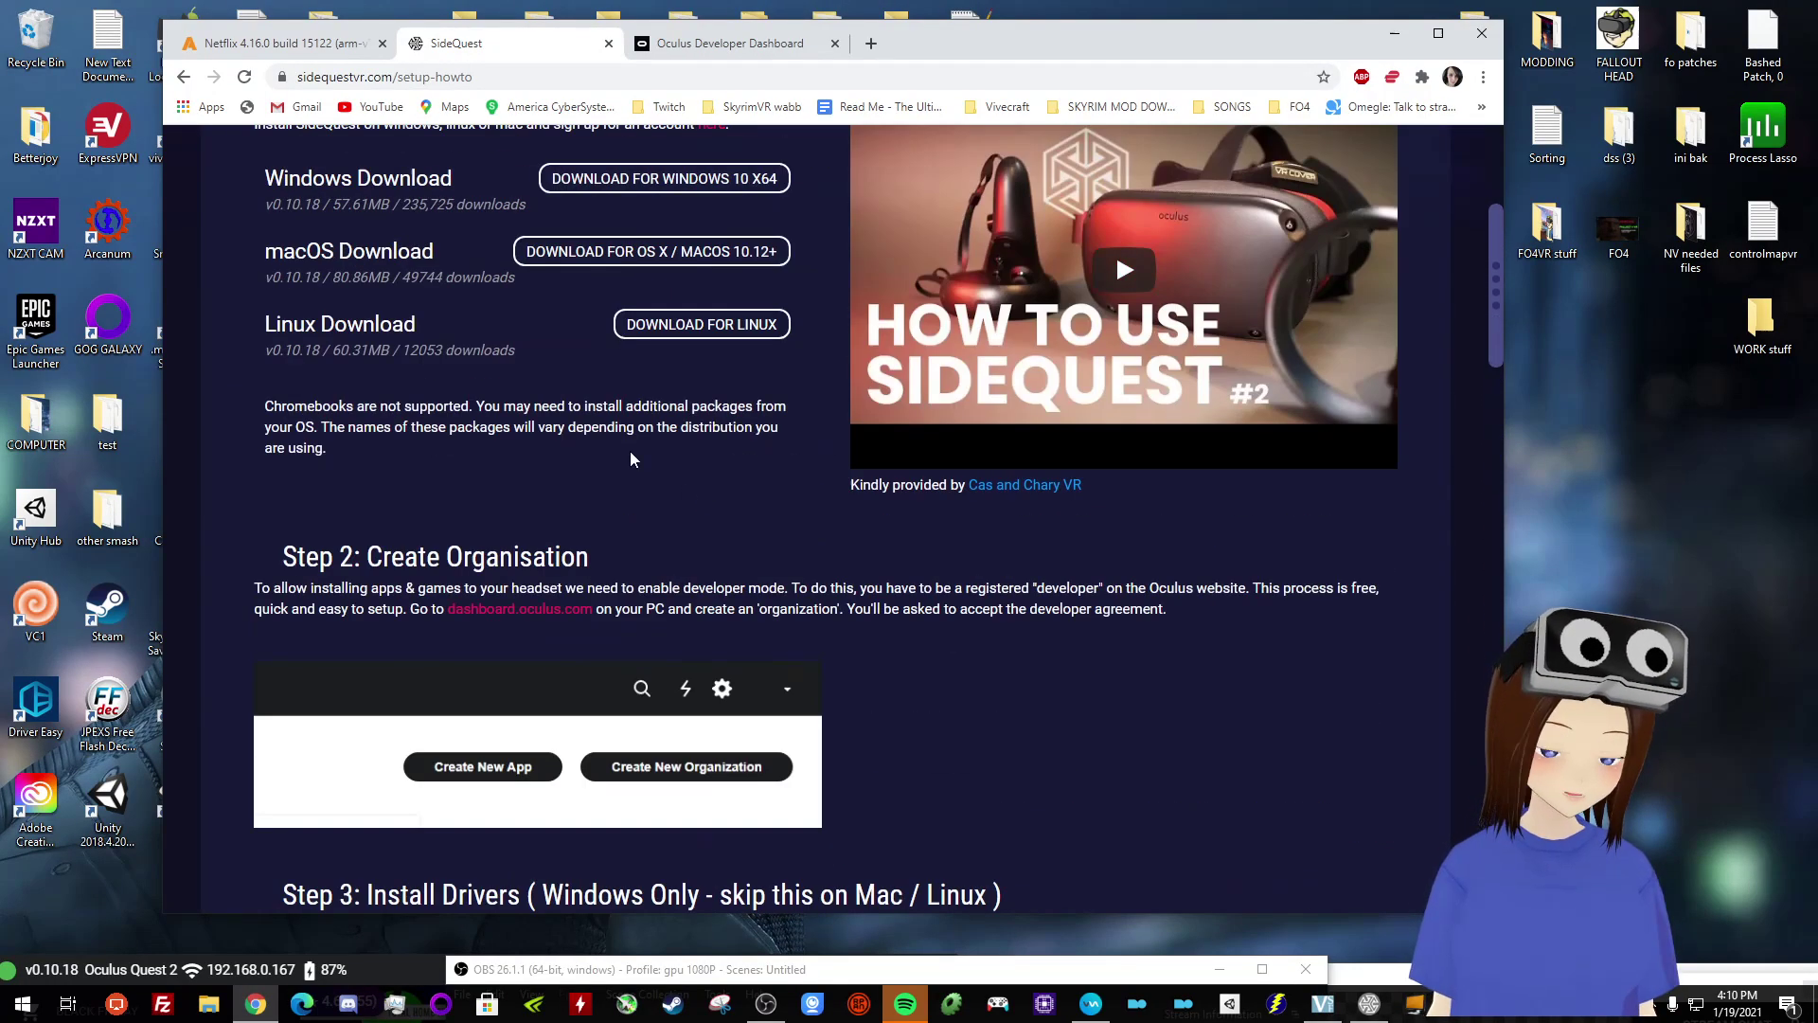
{"action": "scroll", "coordinate": [631, 459], "scroll_direction": "up", "scroll_amount": 3}
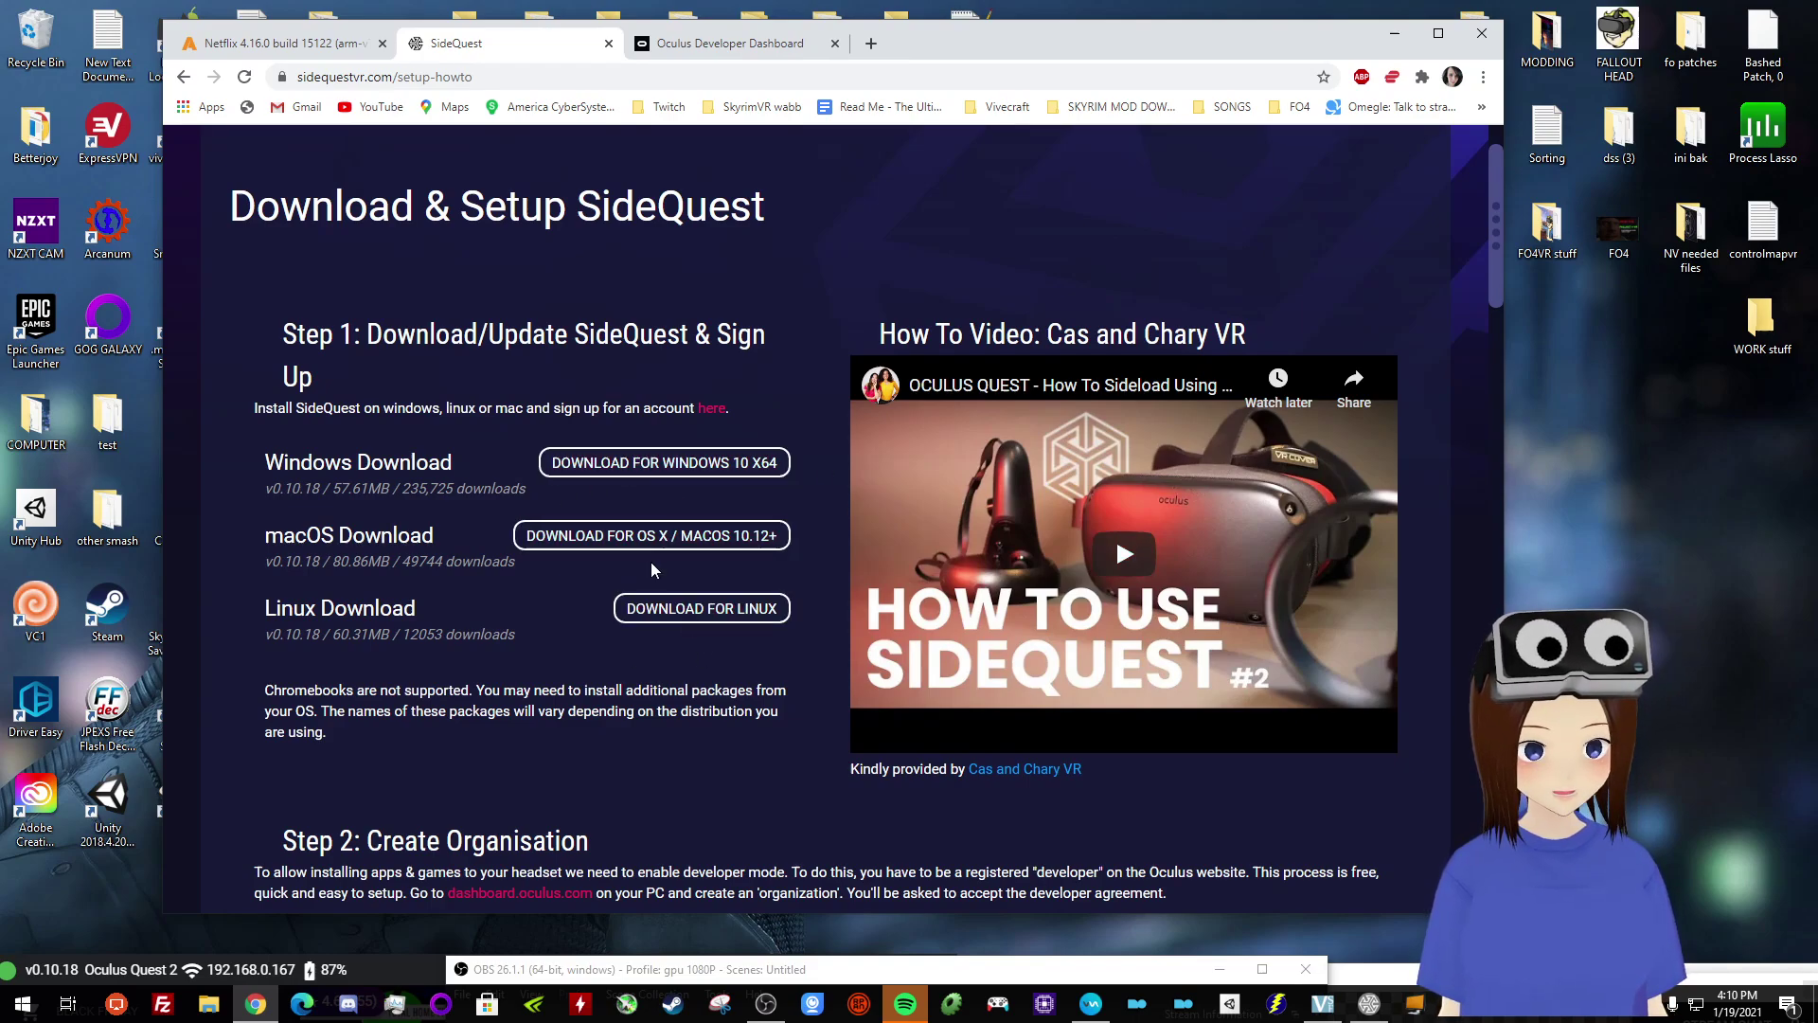
{"action": "left_click", "coordinate": [648, 466]}
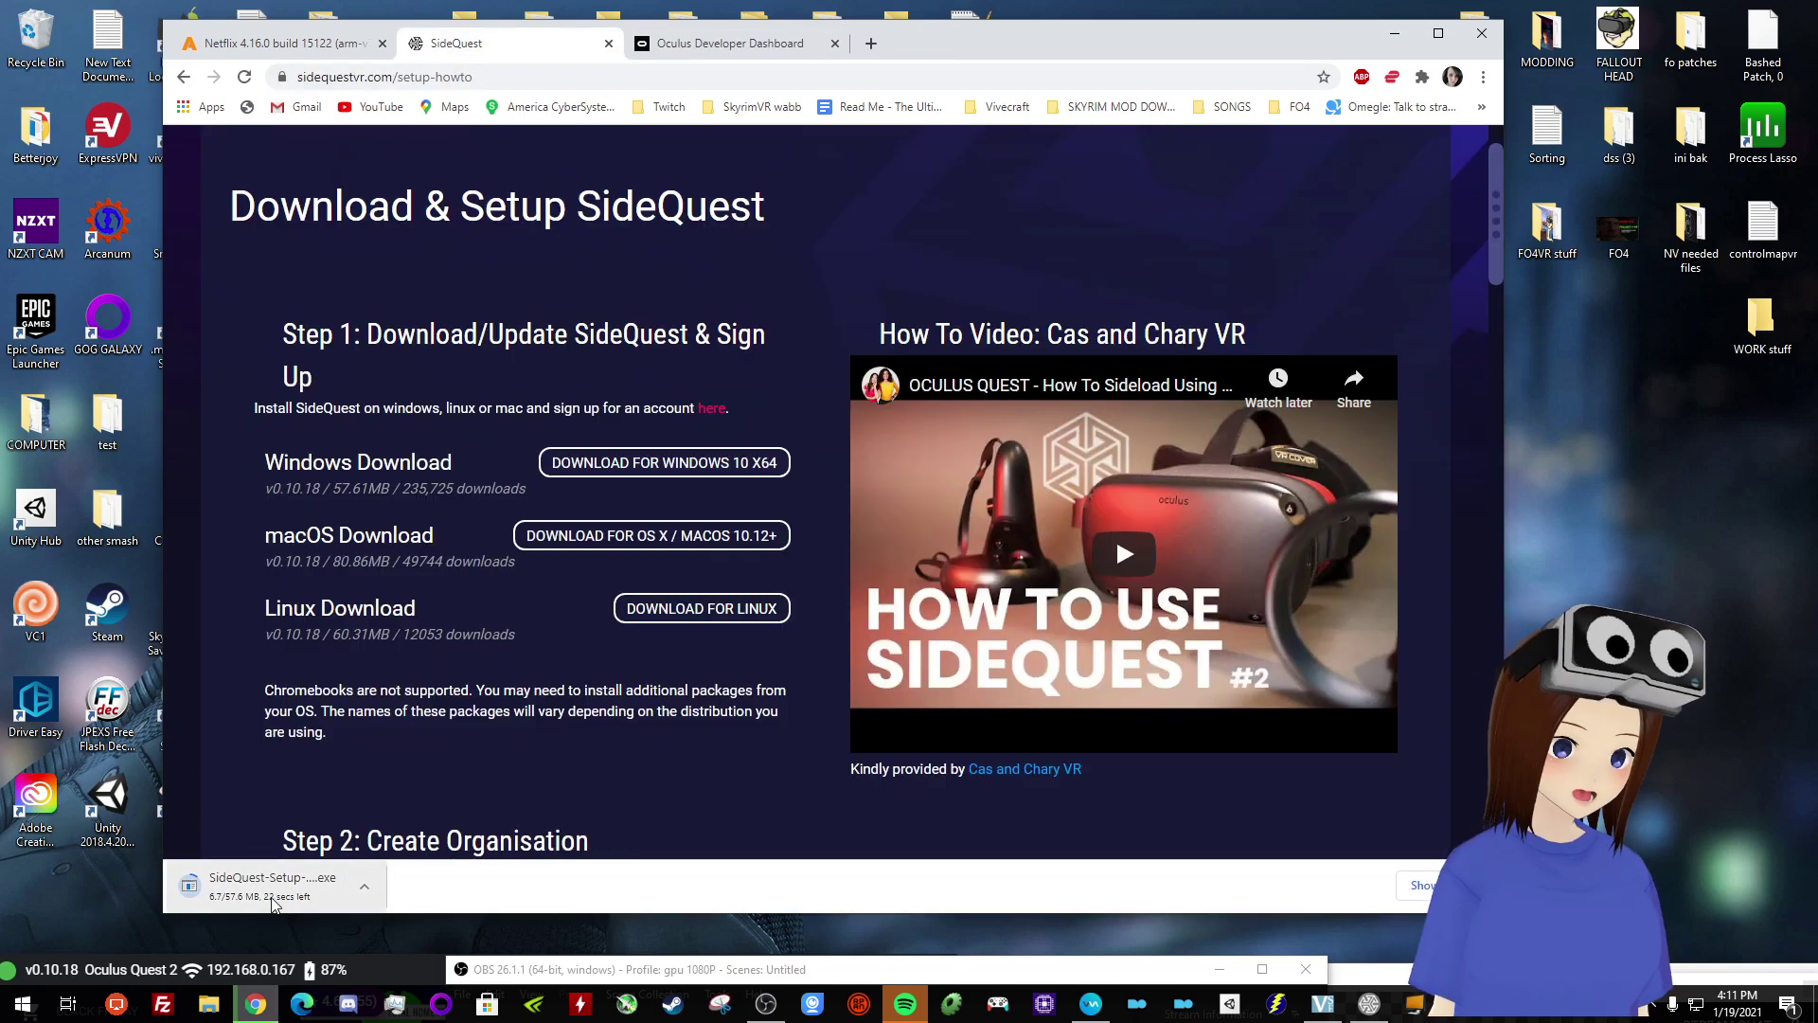
{"action": "left_click", "coordinate": [364, 886]}
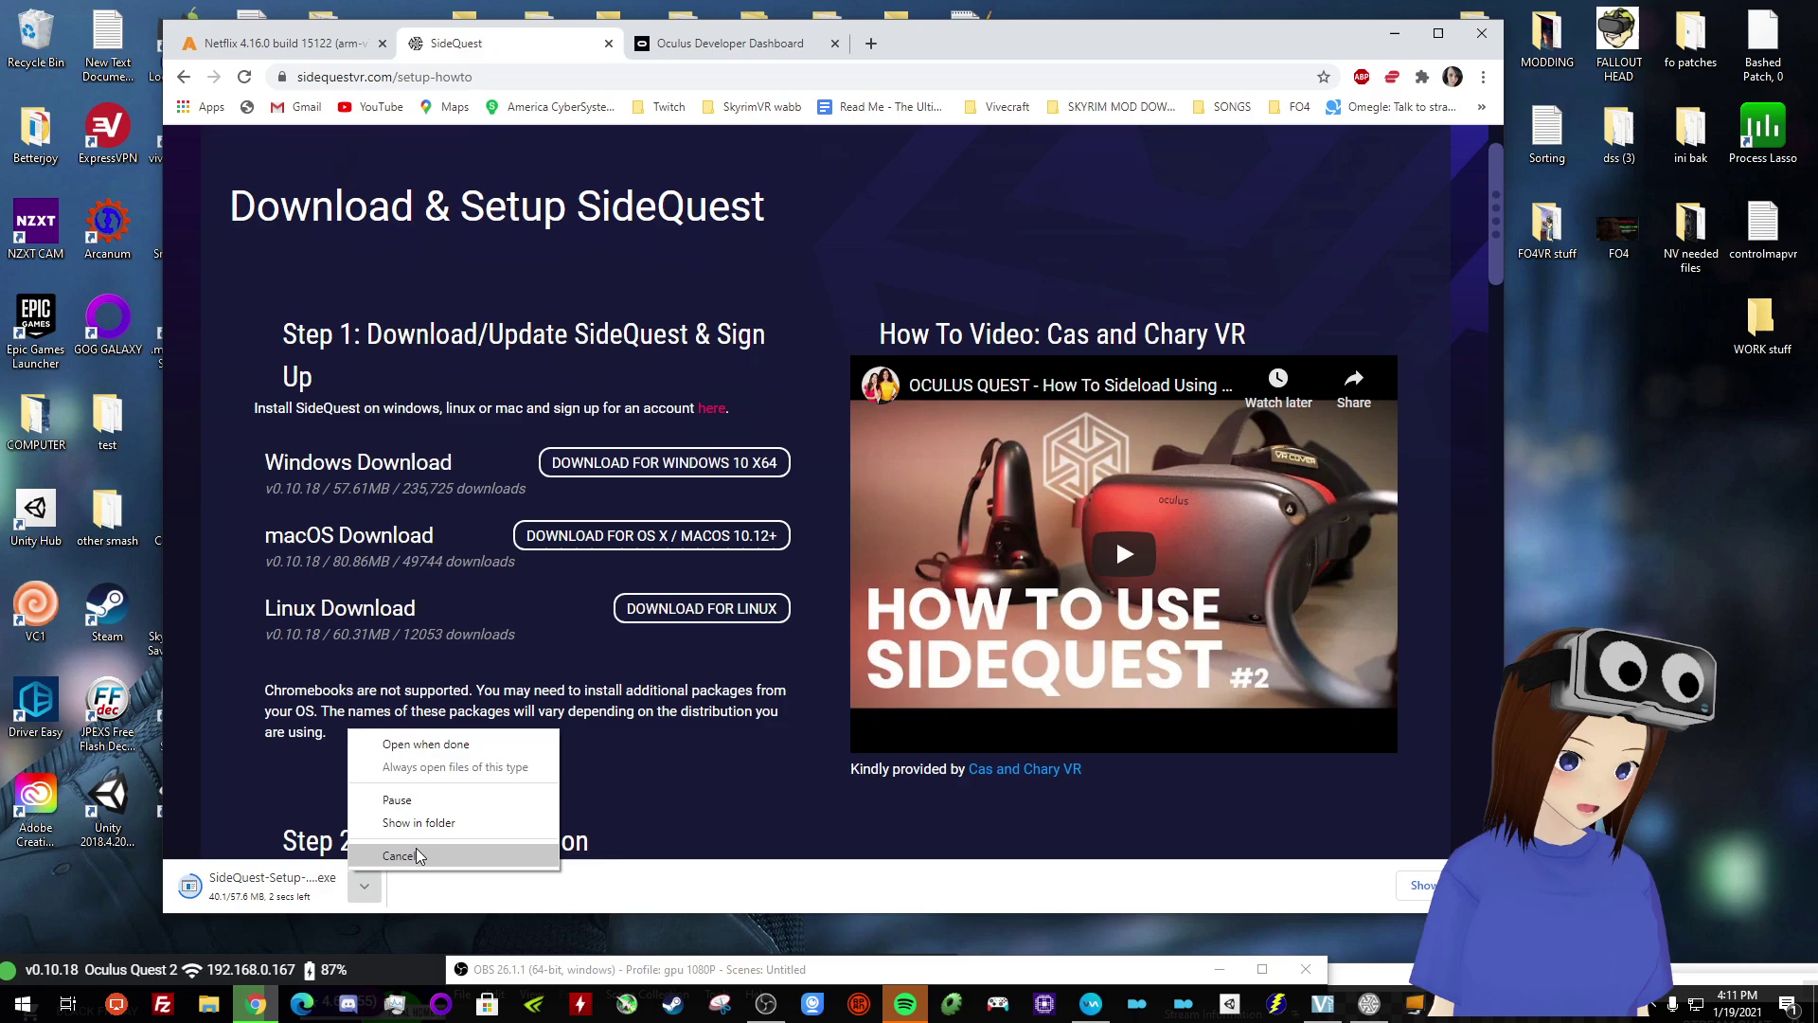
{"action": "left_click", "coordinate": [408, 850]}
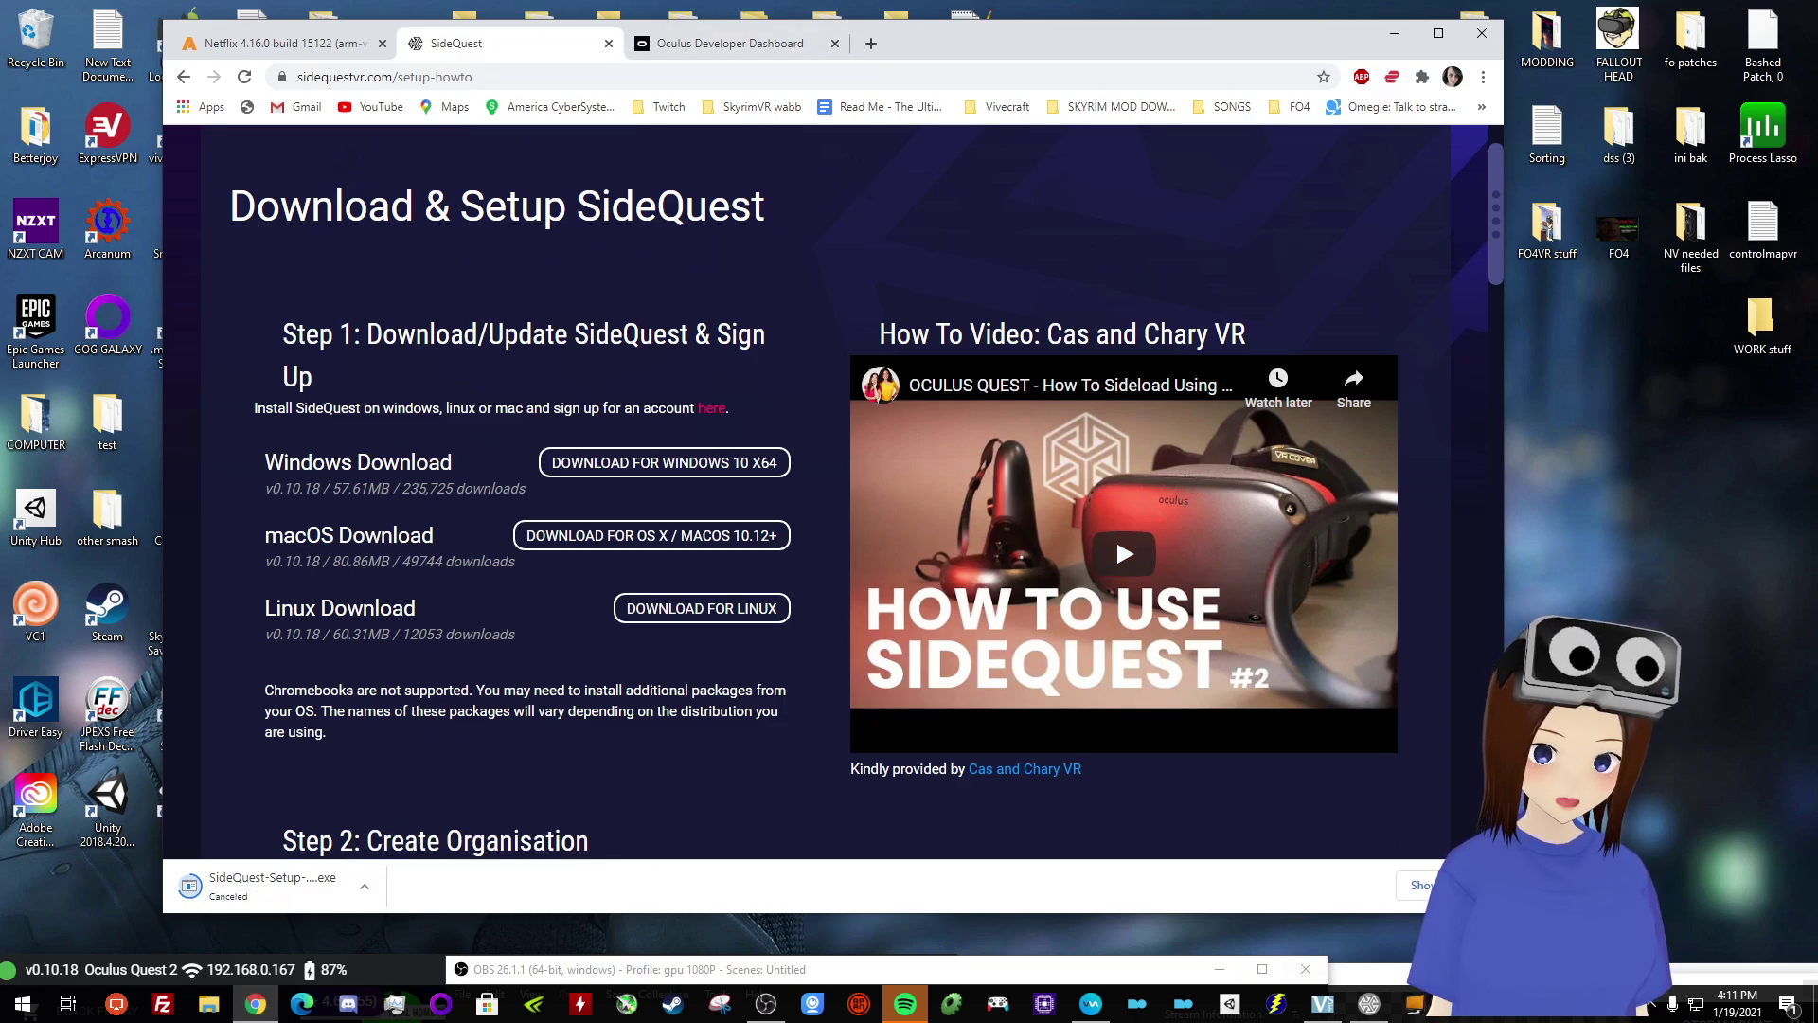
- Open the Step 2 dashboard.oculus.com link in a new tab and view it
{"action": "scroll", "coordinate": [615, 549], "scroll_direction": "down", "scroll_amount": 4}
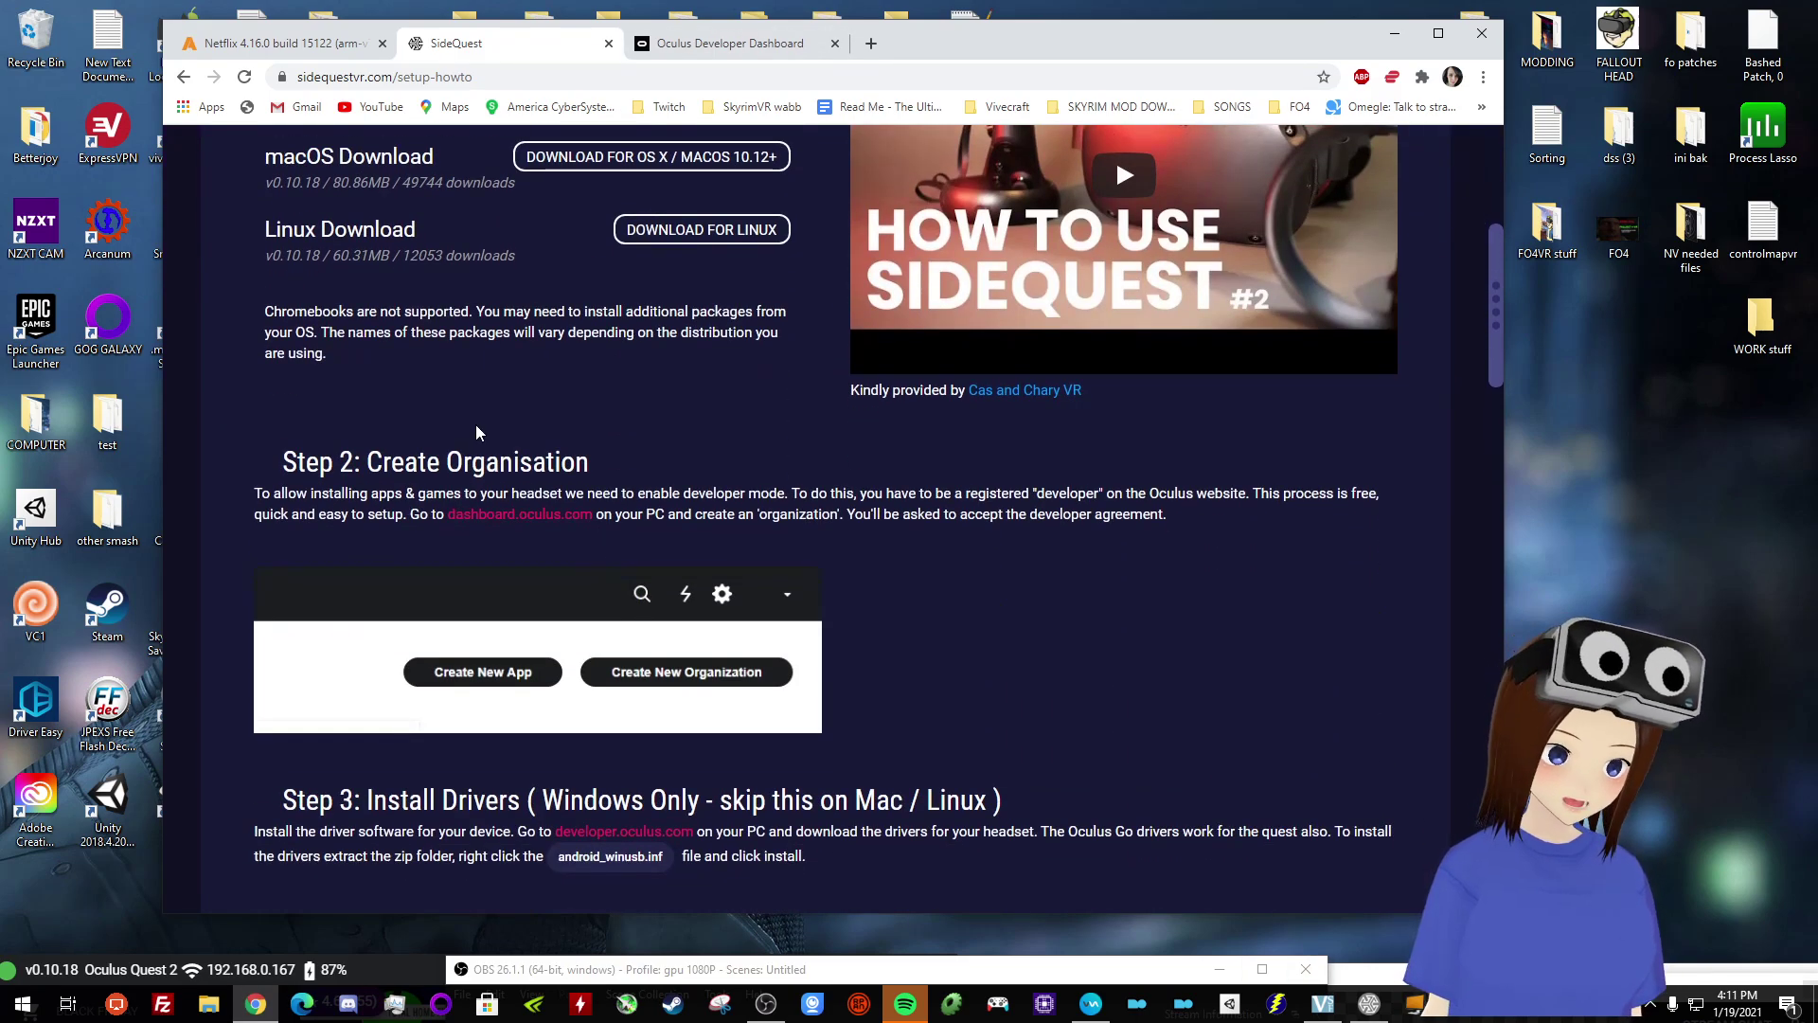
{"action": "left_click_drag", "start_coordinate": [923, 494], "coordinate": [746, 496]}
{"action": "left_click", "coordinate": [496, 514]}
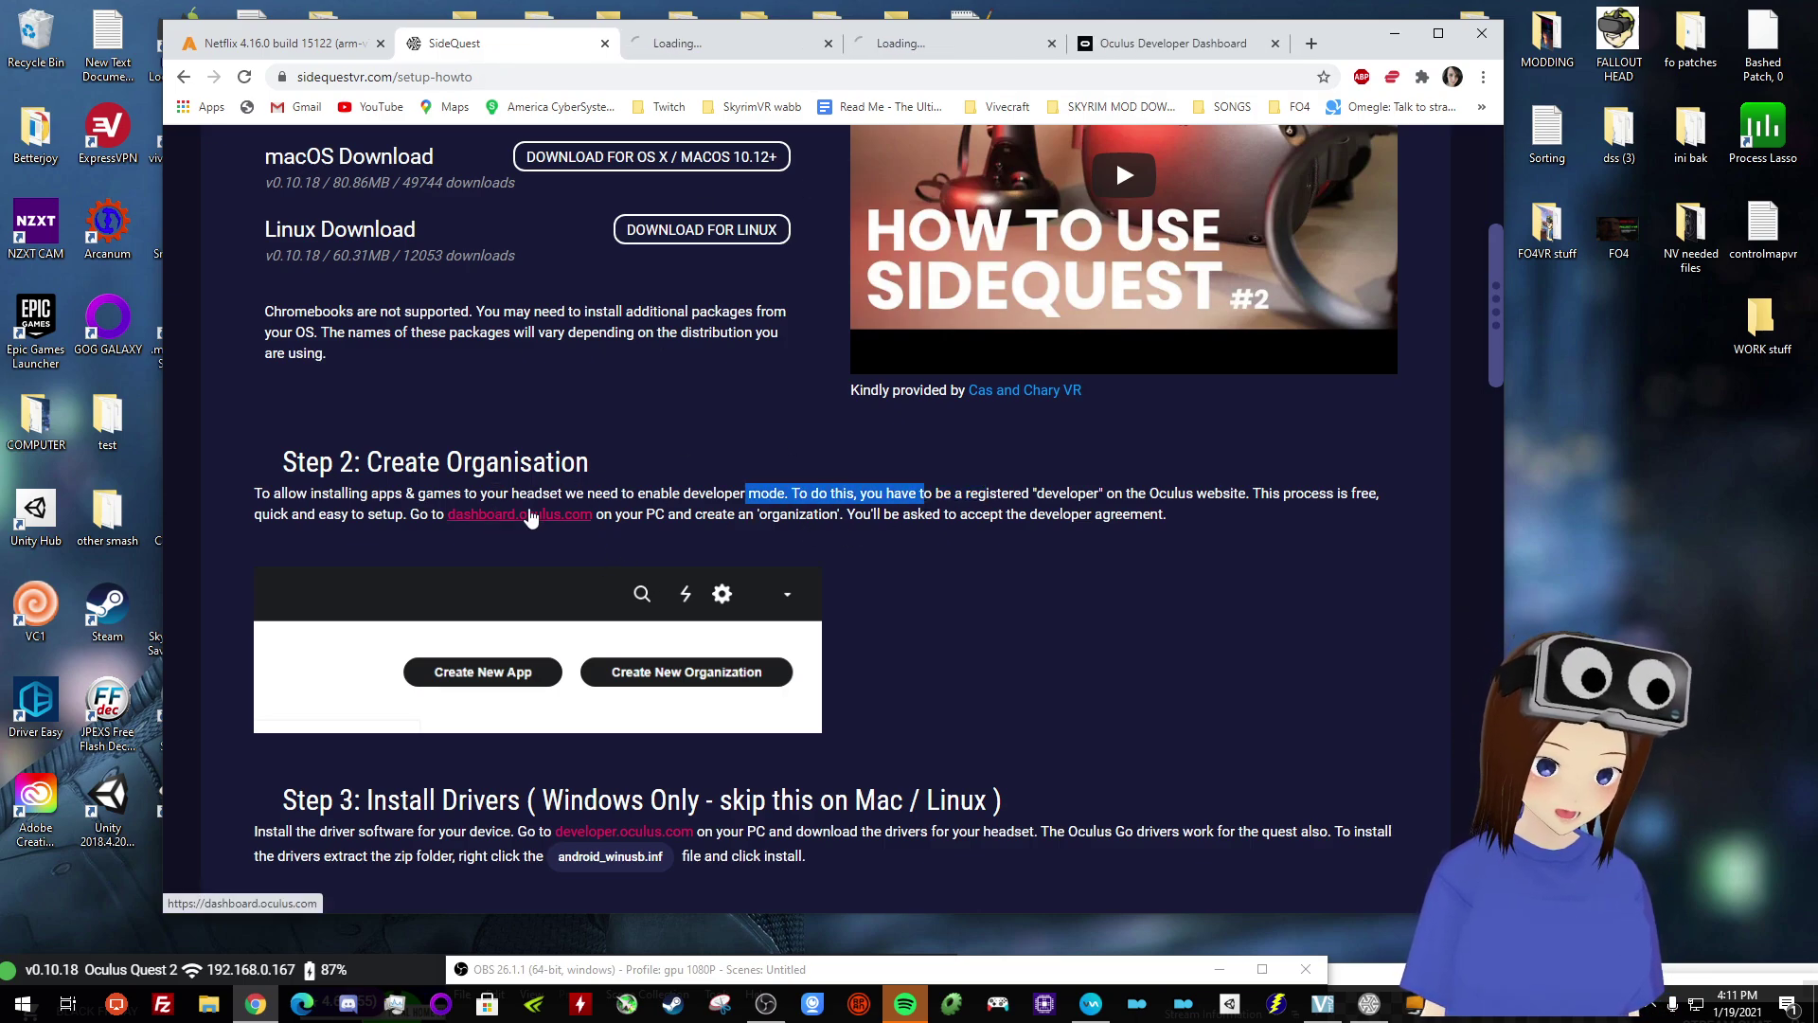
{"action": "left_click", "coordinate": [707, 52]}
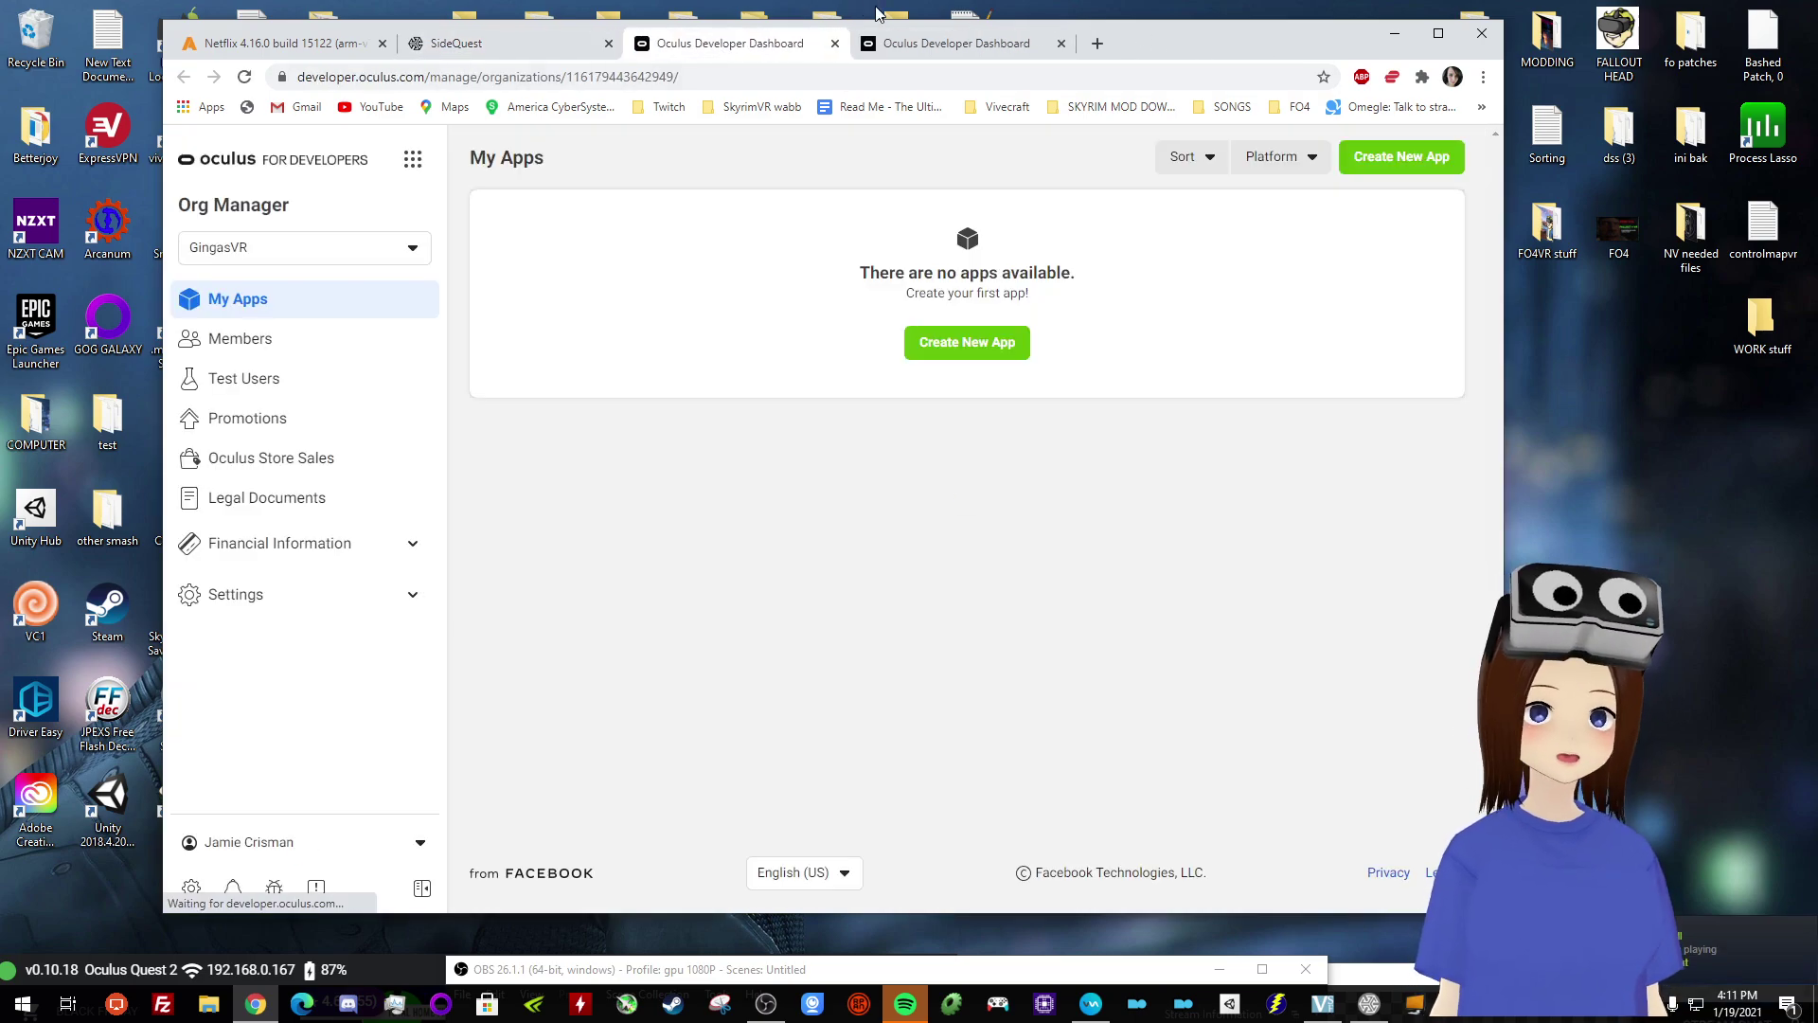
{"action": "left_click", "coordinate": [493, 42]}
{"action": "scroll", "coordinate": [528, 663], "scroll_direction": "down", "scroll_amount": 1}
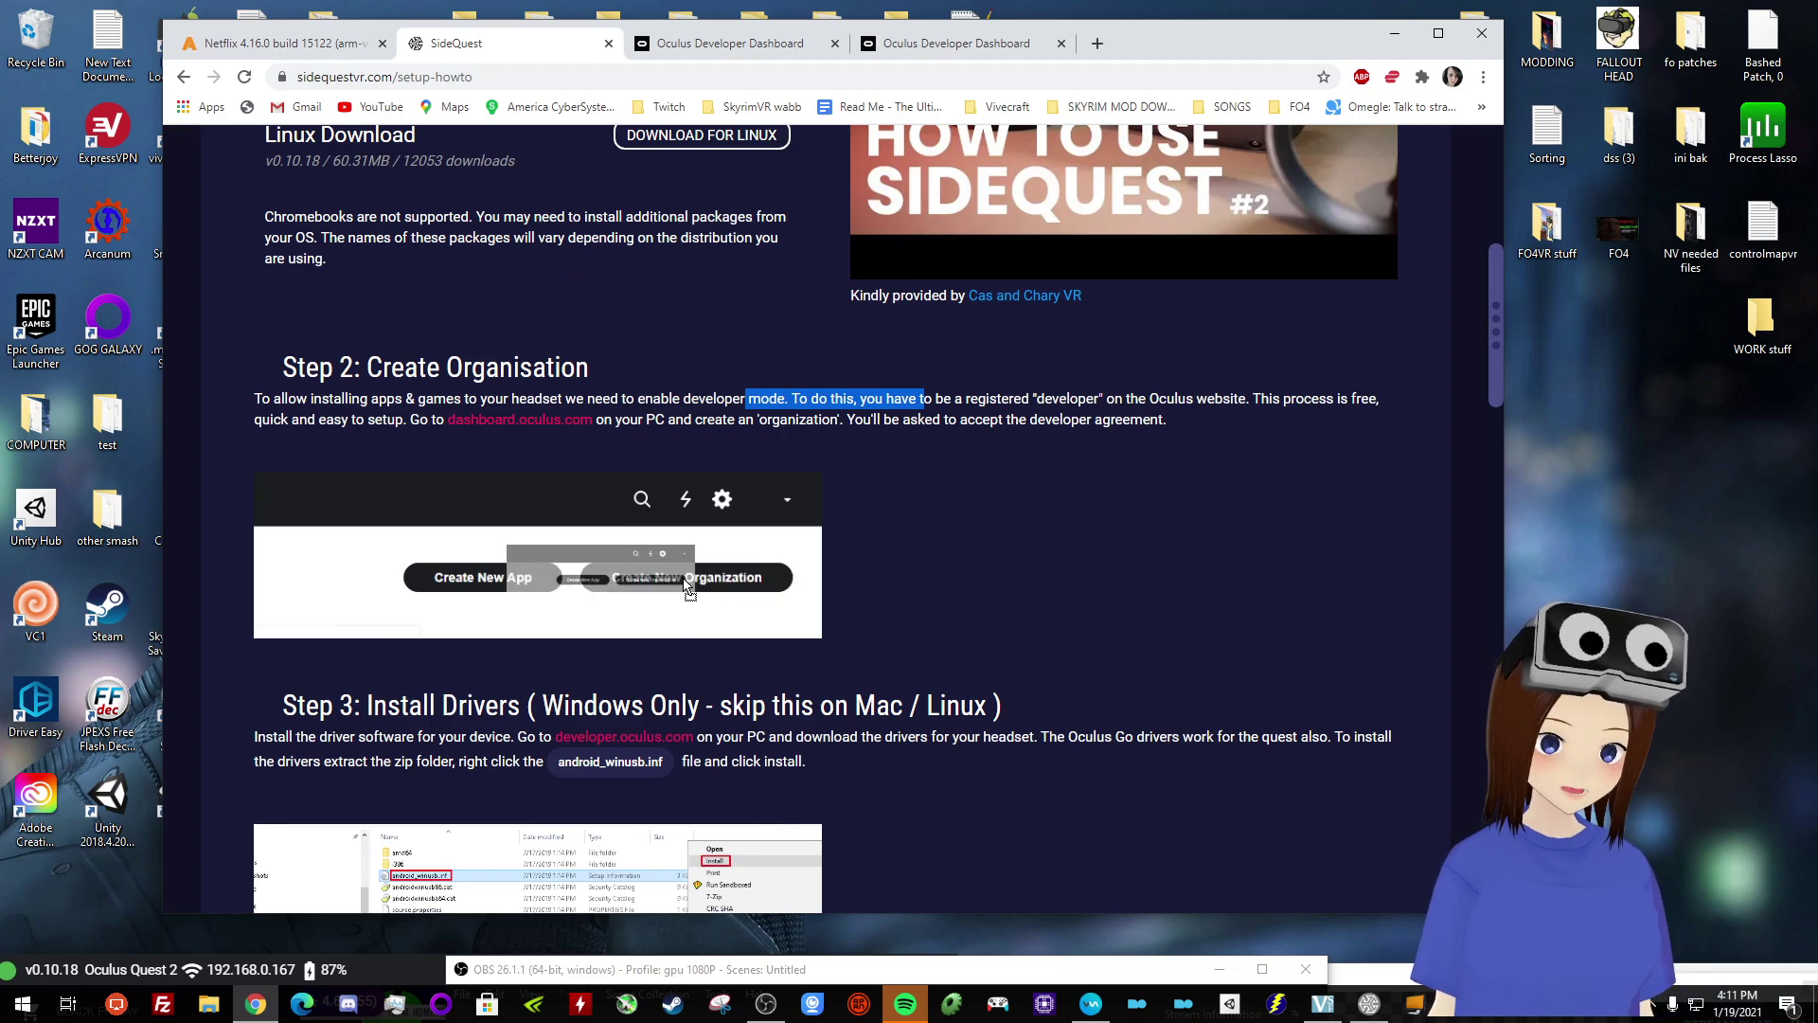
- Confirm an organization already exists in the Oculus Developer Dashboard, then return to the guide
{"action": "left_click", "coordinate": [748, 45]}
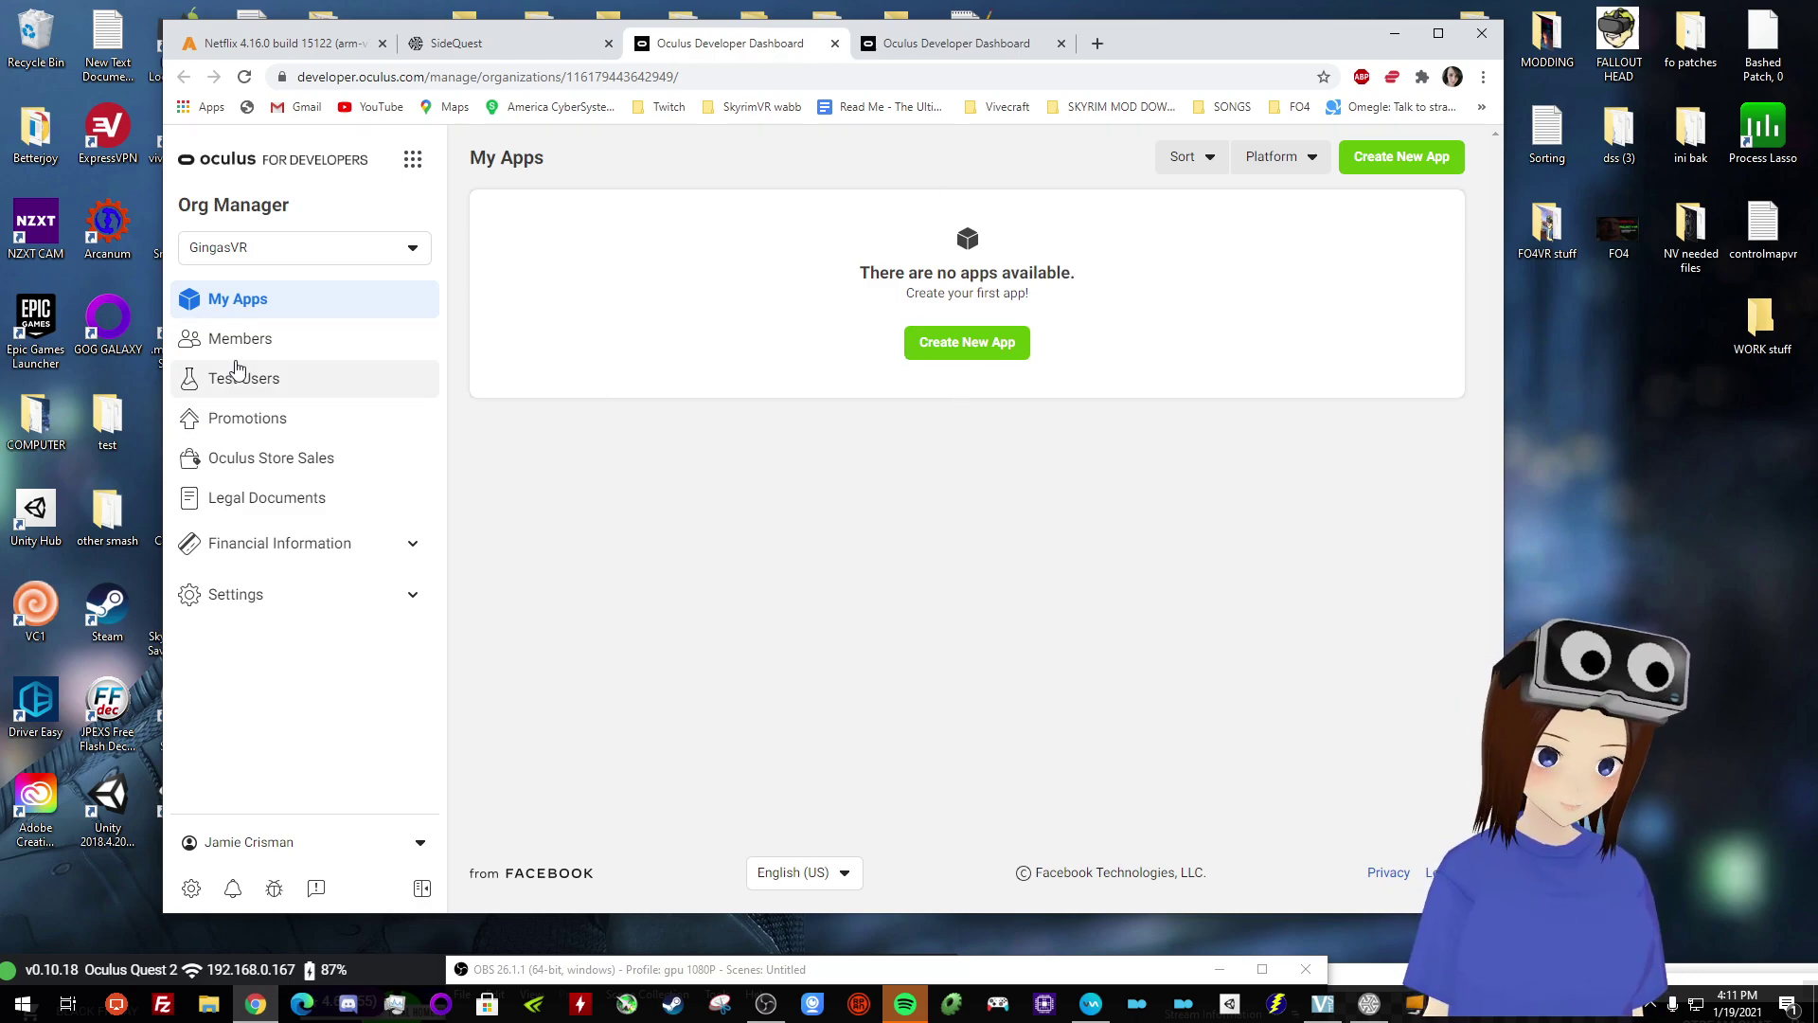
{"action": "left_click", "coordinate": [301, 246]}
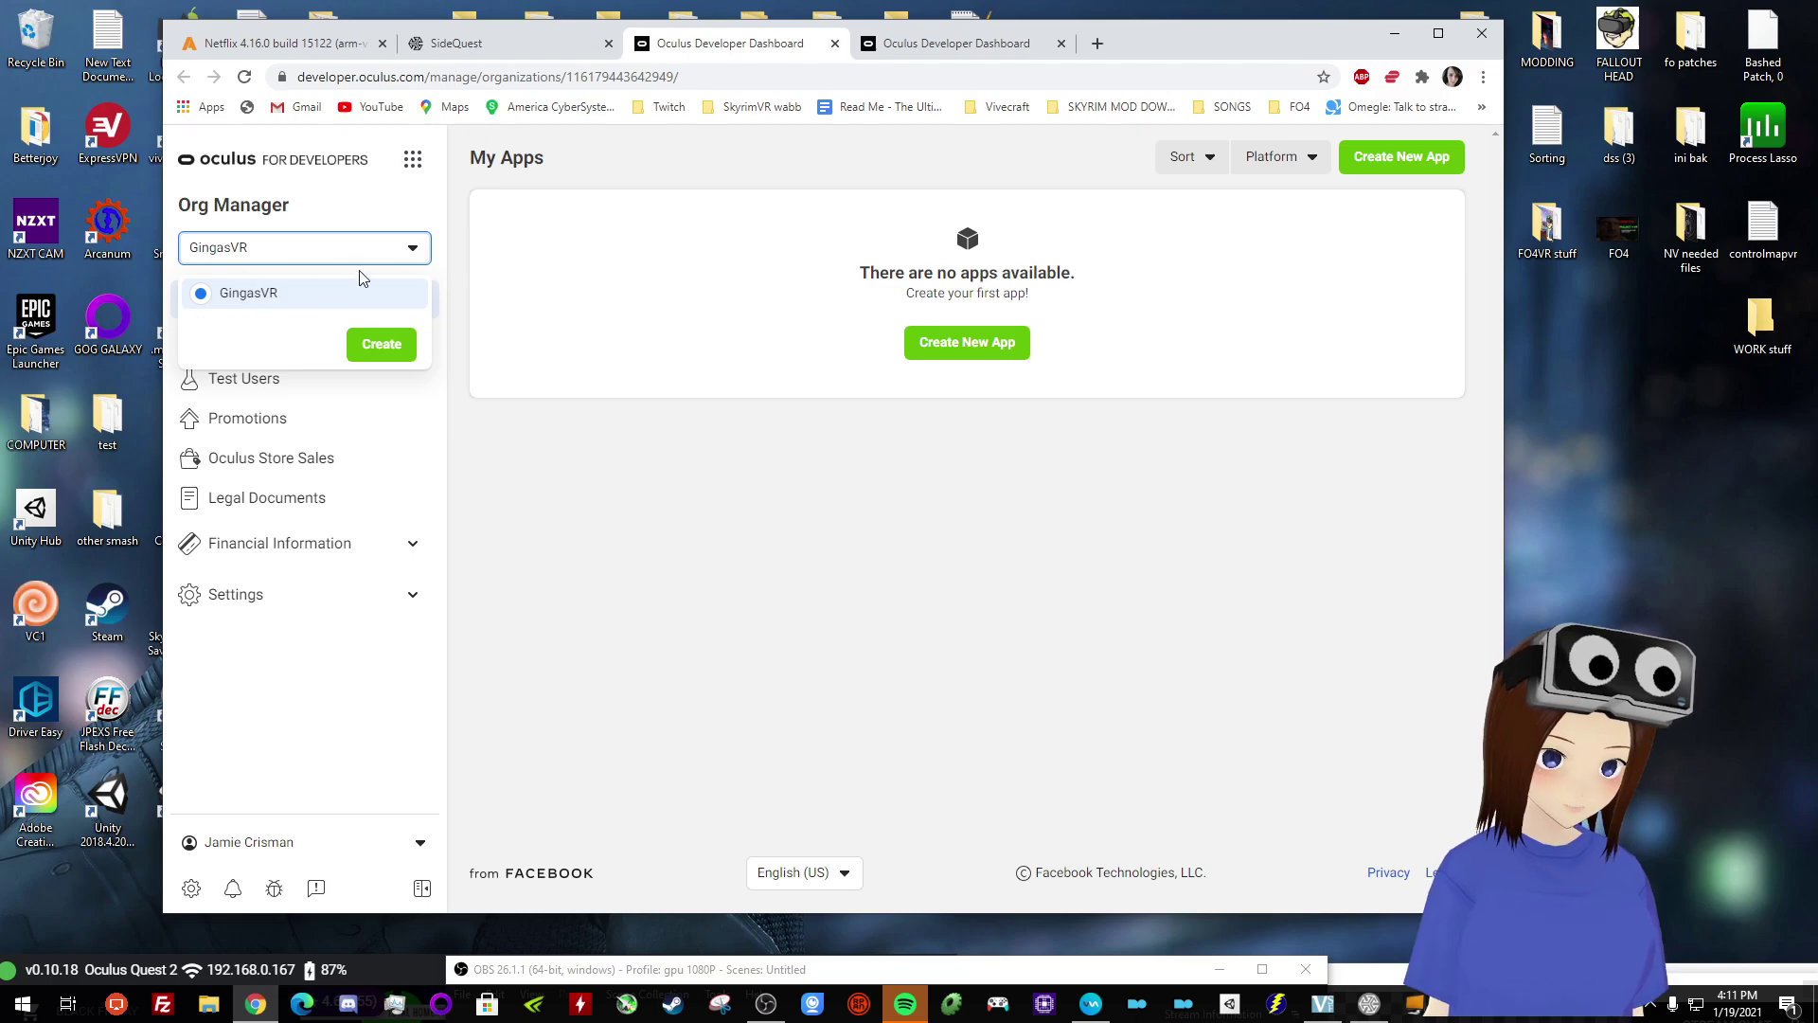
{"action": "left_click", "coordinate": [627, 507]}
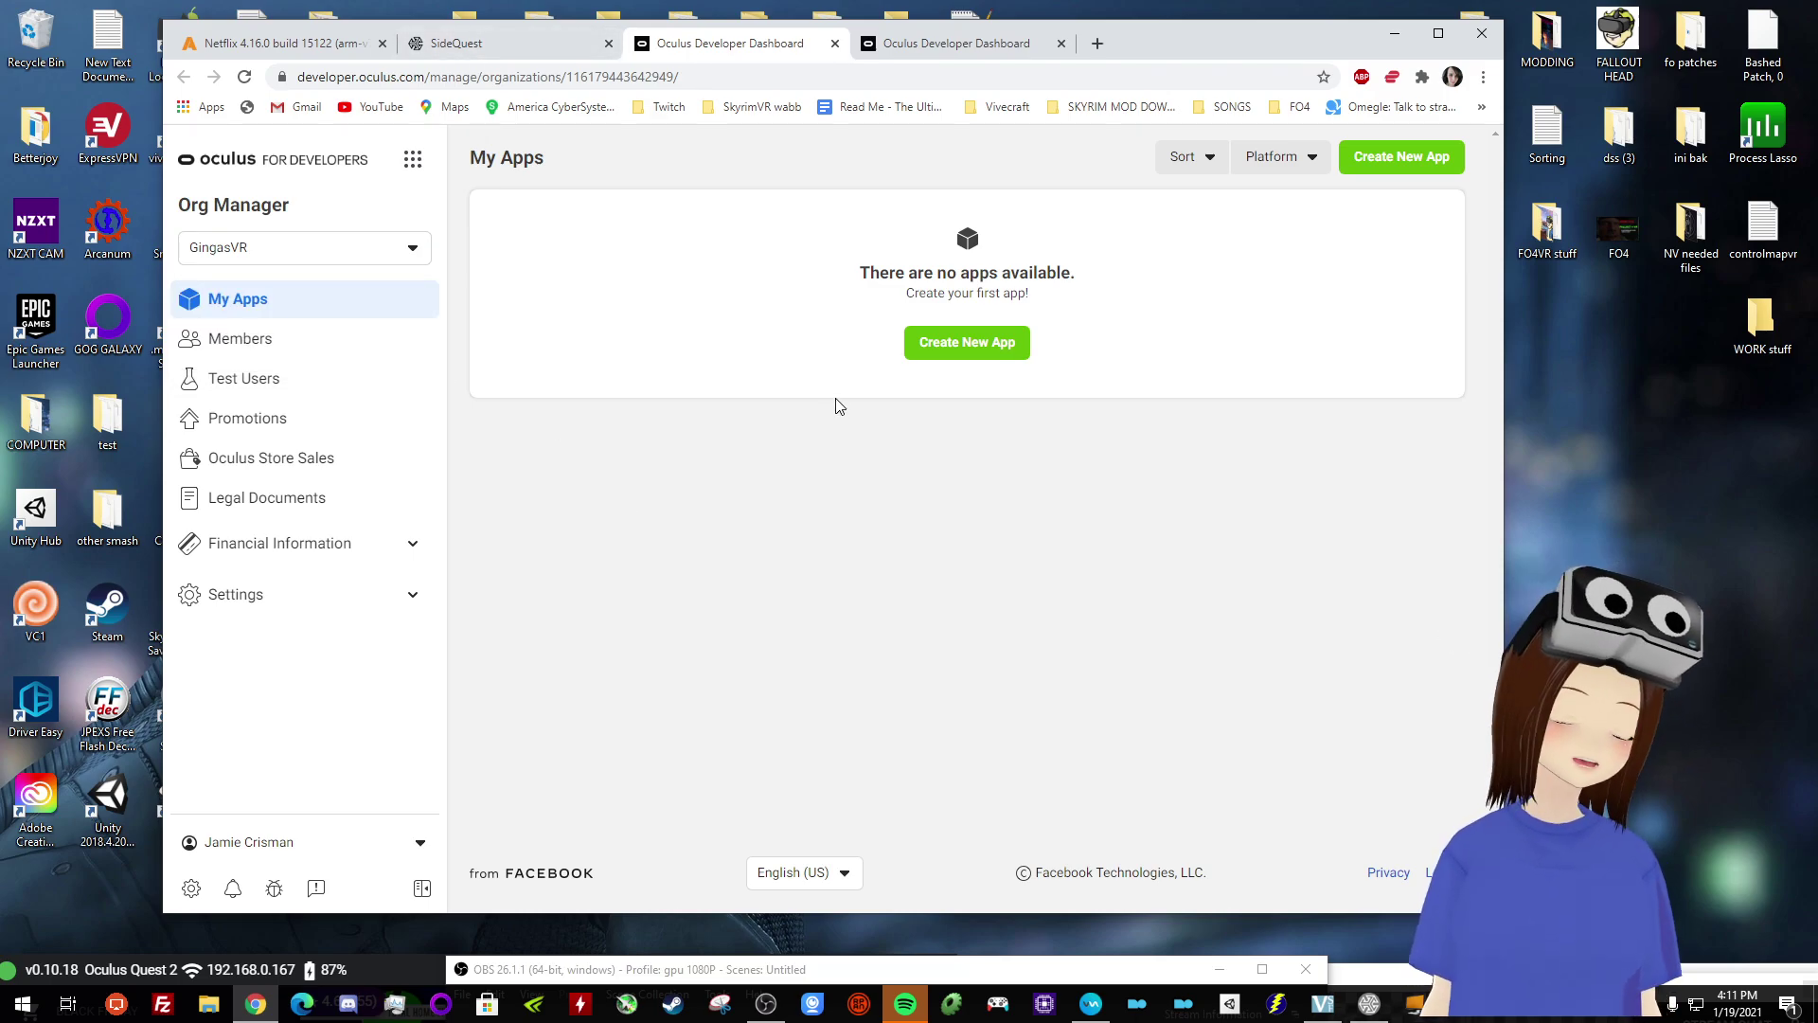
{"action": "left_click", "coordinate": [485, 47]}
- Open the Step 3 developer.oculus.com ADB driver page in a new tab
{"action": "scroll", "coordinate": [717, 330], "scroll_direction": "down", "scroll_amount": 2}
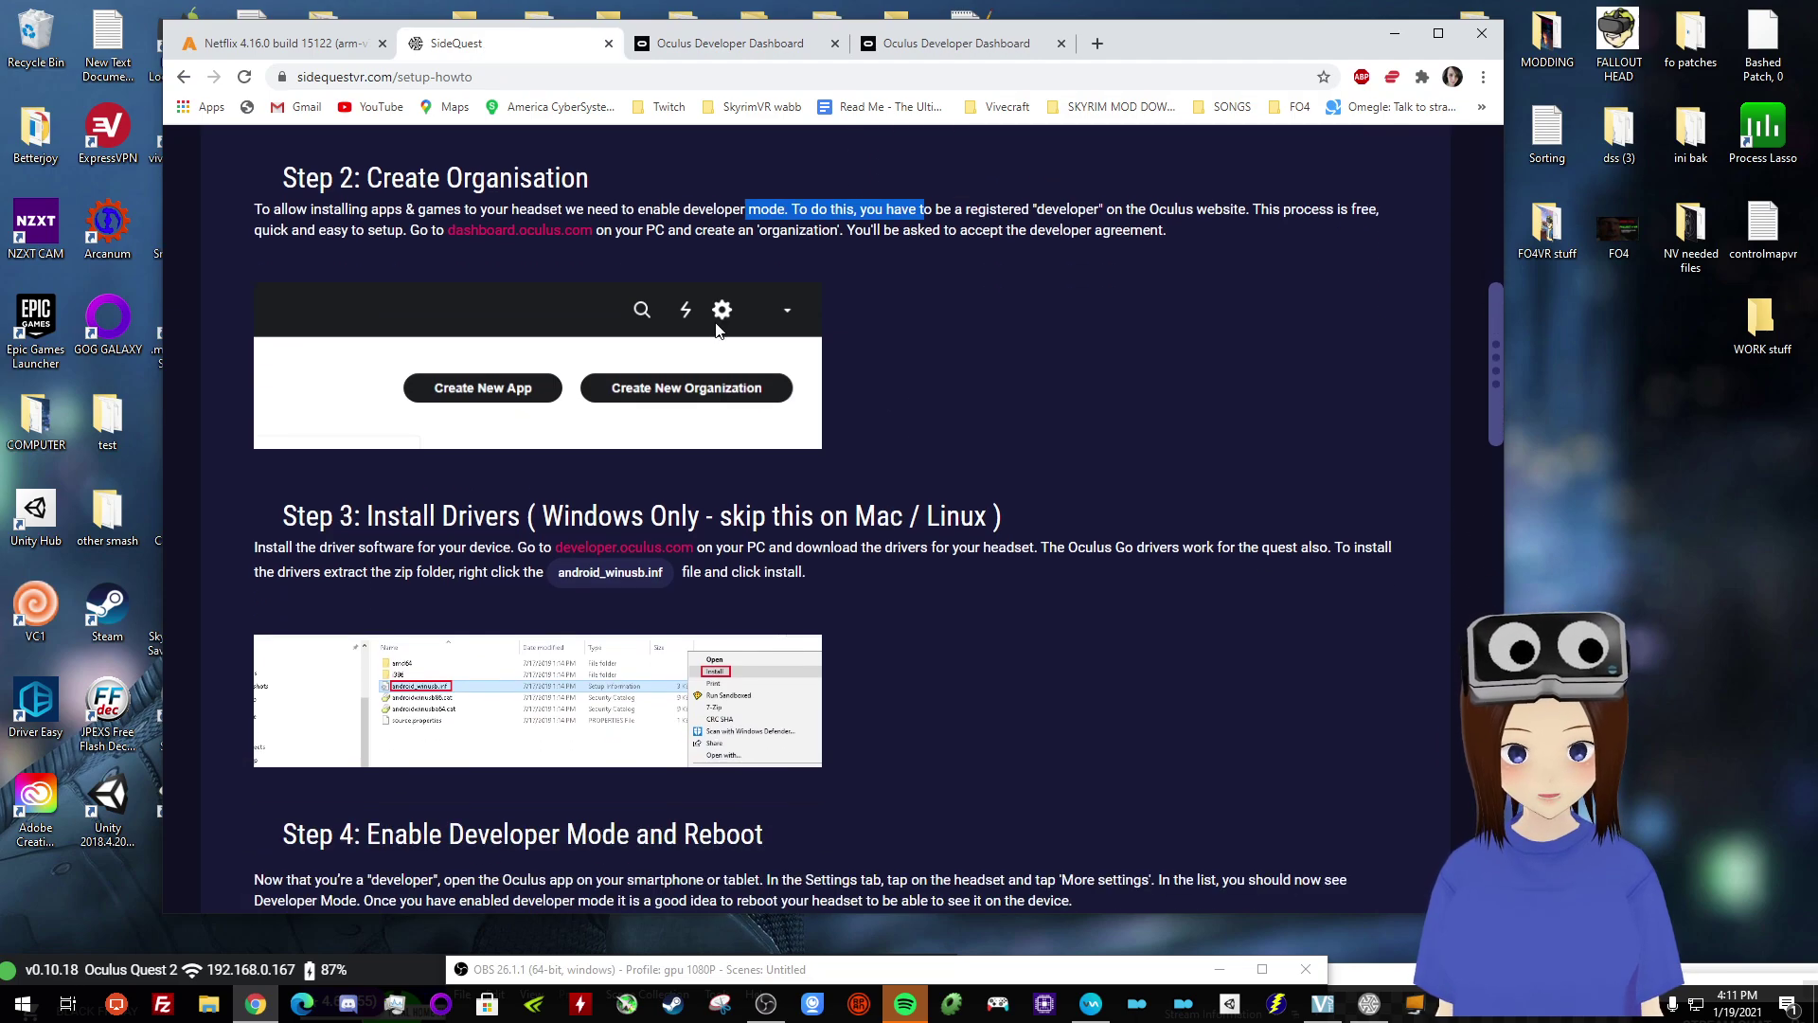
{"action": "scroll", "coordinate": [740, 402], "scroll_direction": "down", "scroll_amount": 1}
{"action": "scroll", "coordinate": [740, 398], "scroll_direction": "up", "scroll_amount": 1}
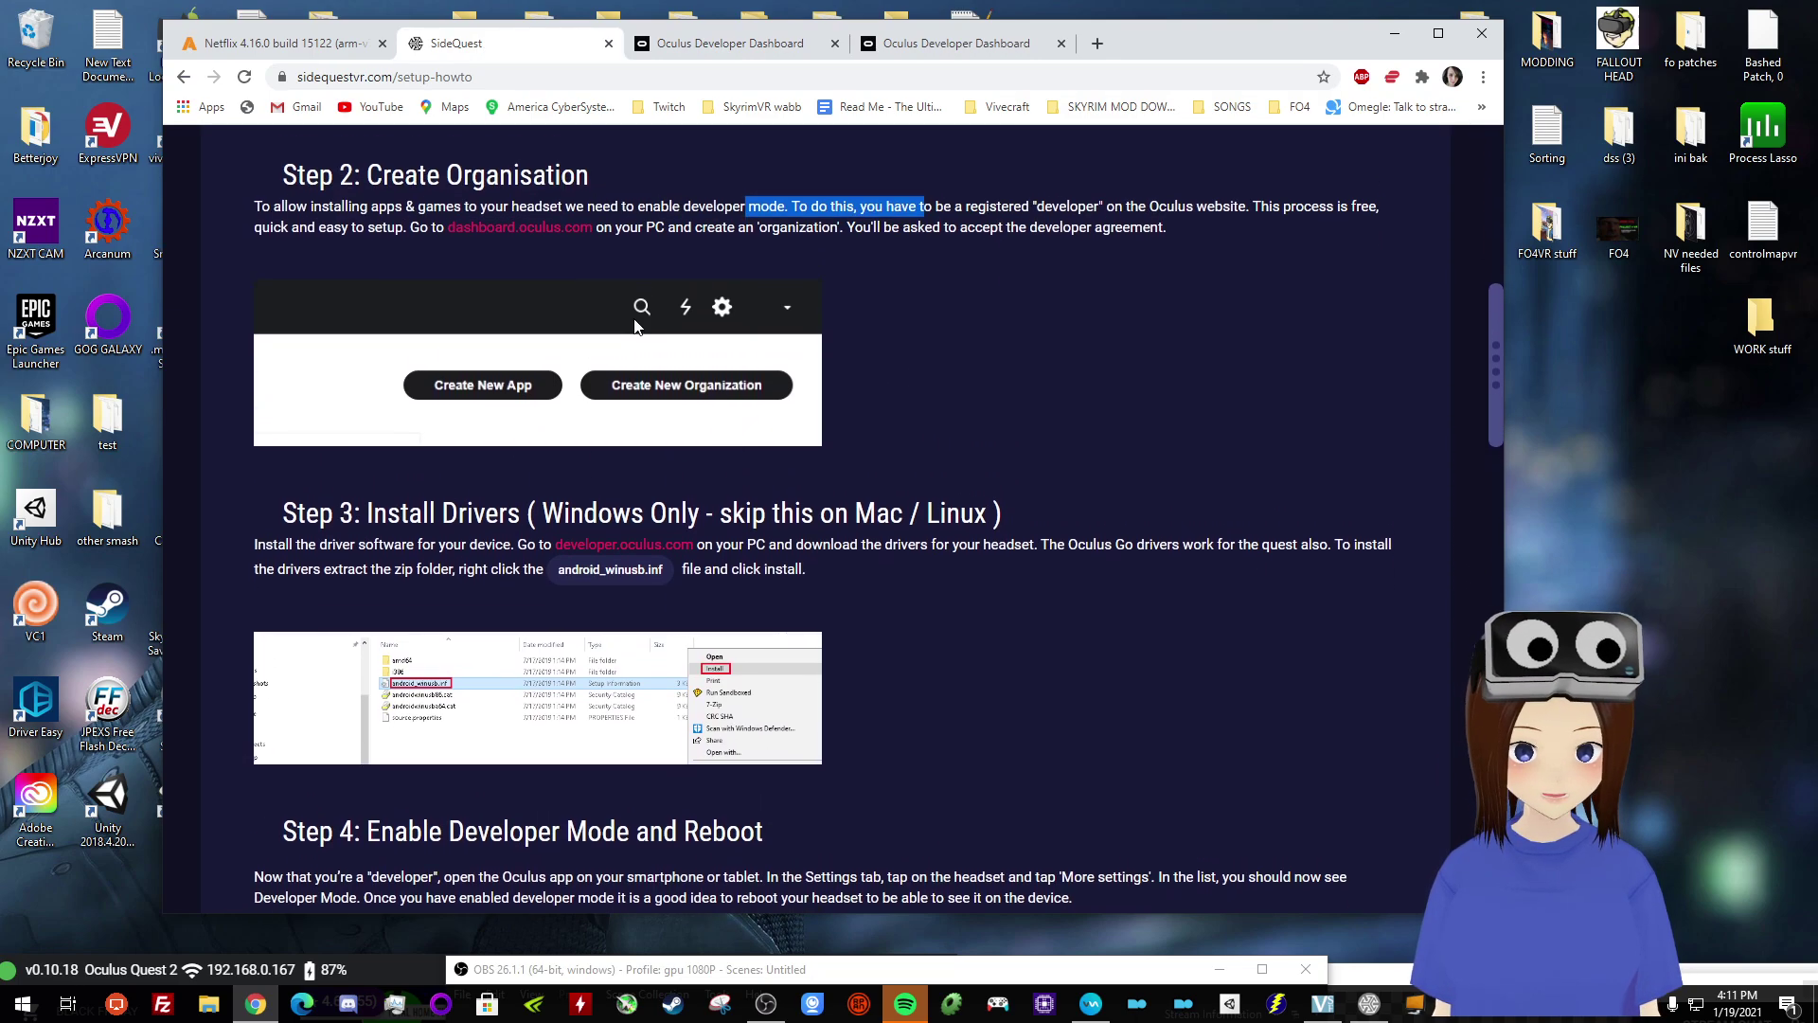
{"action": "scroll", "coordinate": [606, 374], "scroll_direction": "down", "scroll_amount": 1}
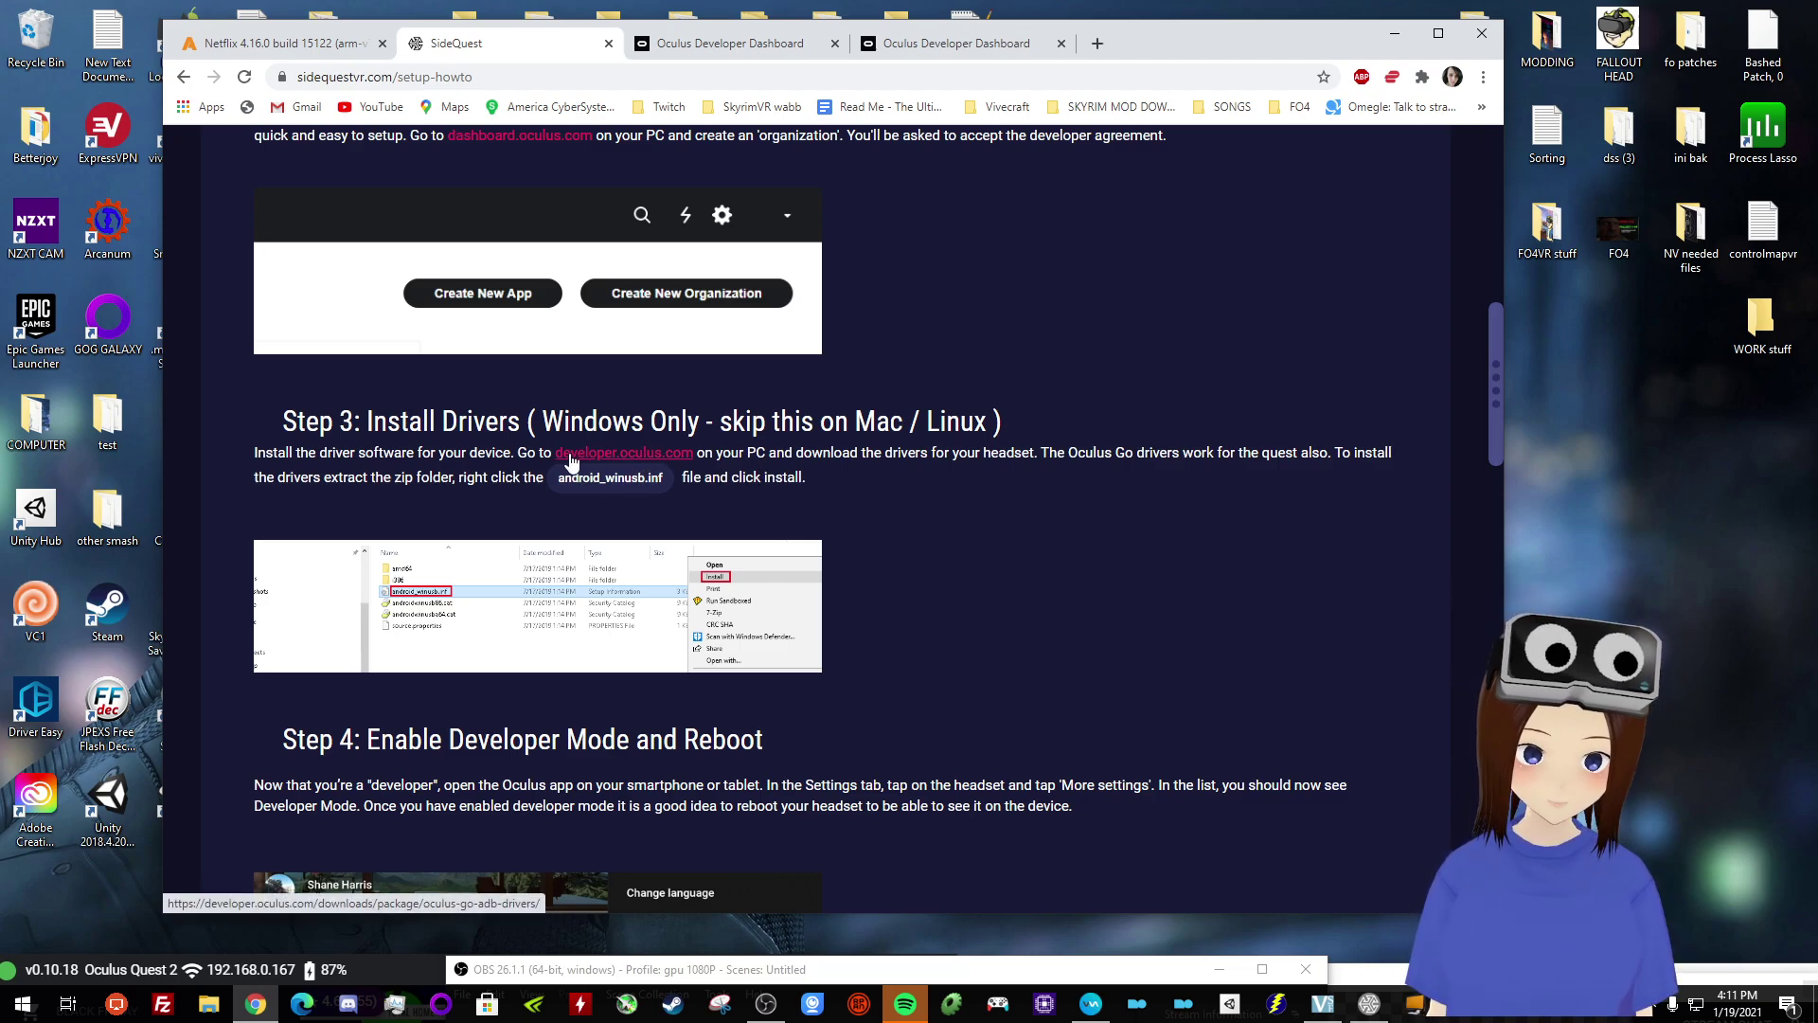
{"action": "middle_click", "coordinate": [633, 454]}
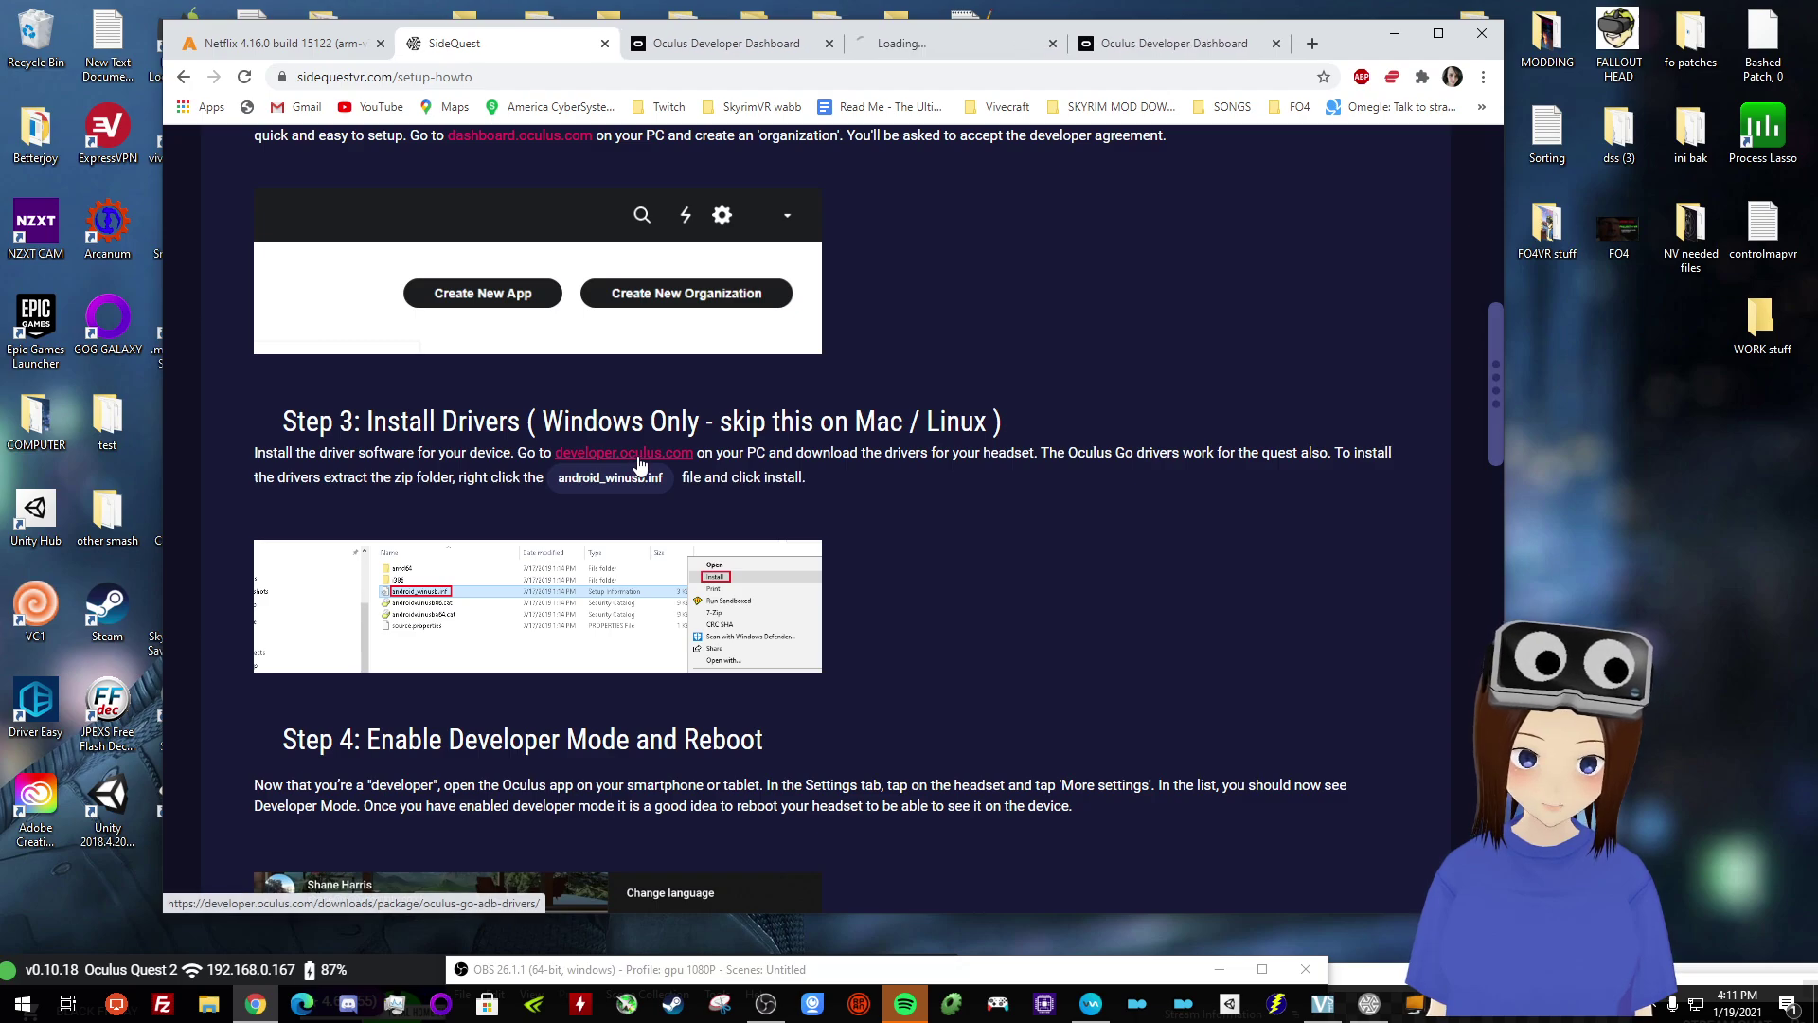
{"action": "left_click", "coordinate": [926, 43]}
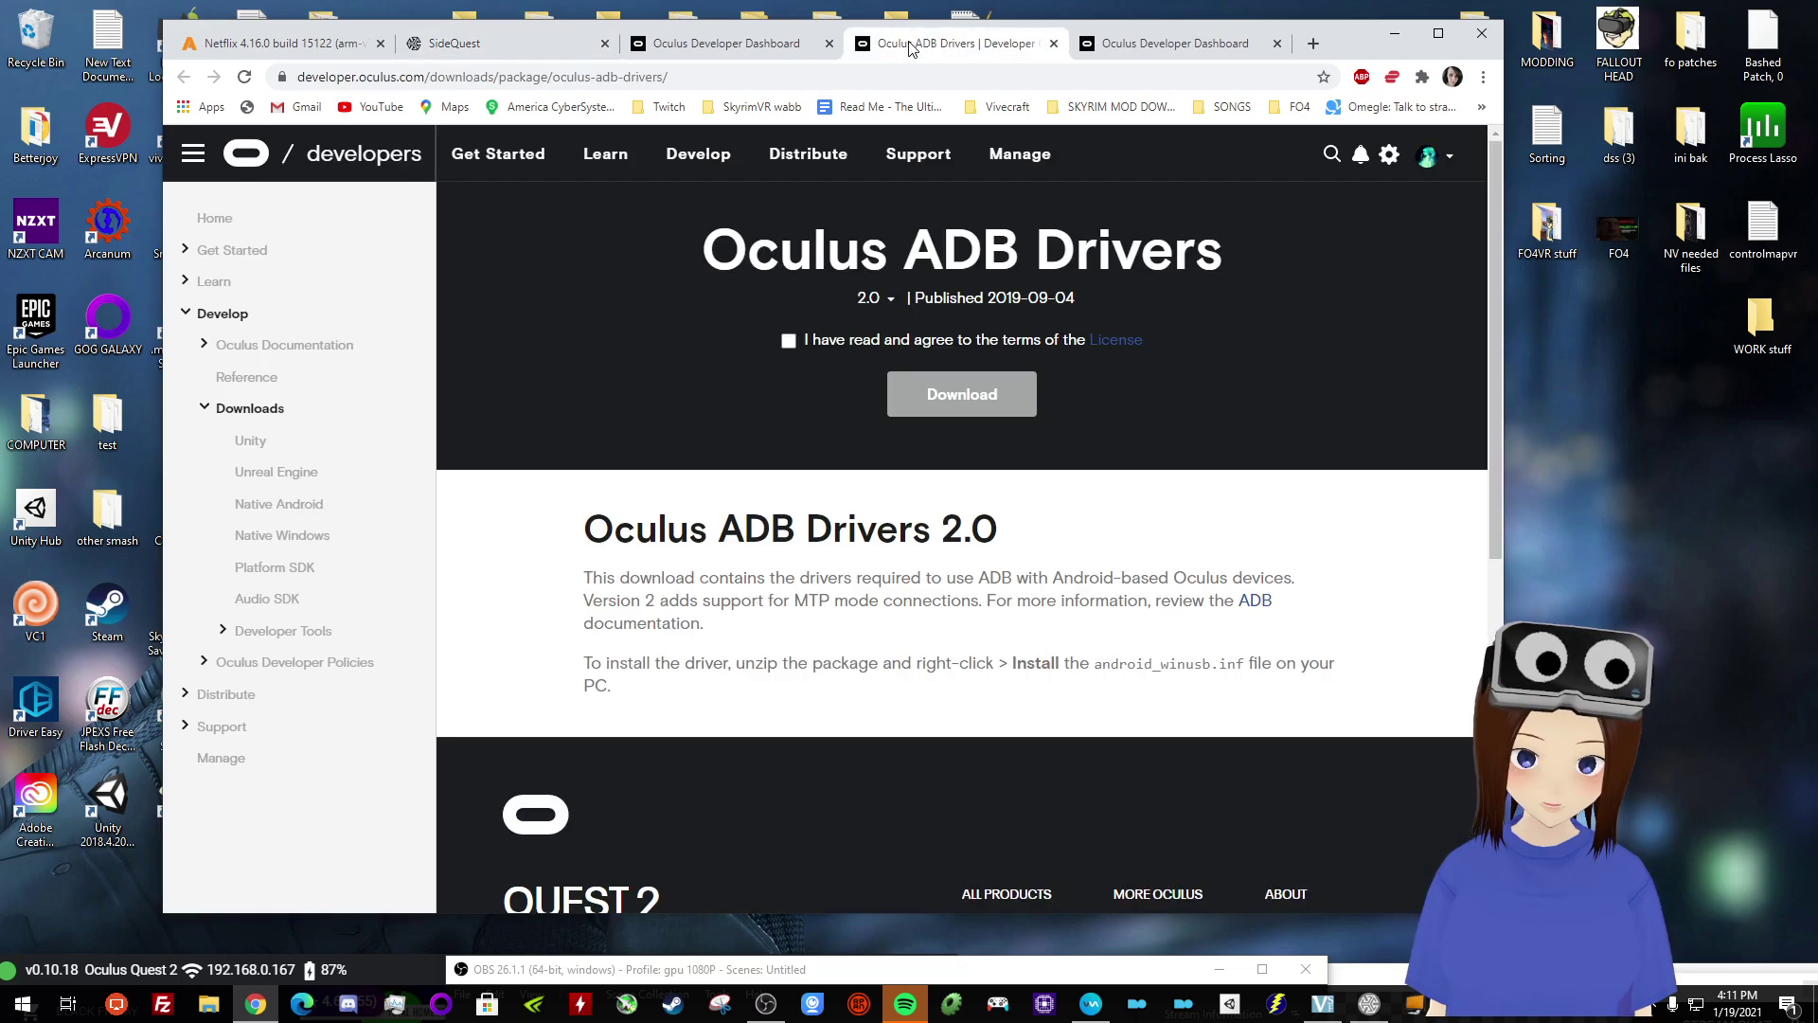
- Accept the Oculus ADB Drivers license, download the 2.0 package, and return to the guide
{"action": "left_click", "coordinate": [788, 341]}
{"action": "left_click", "coordinate": [959, 395]}
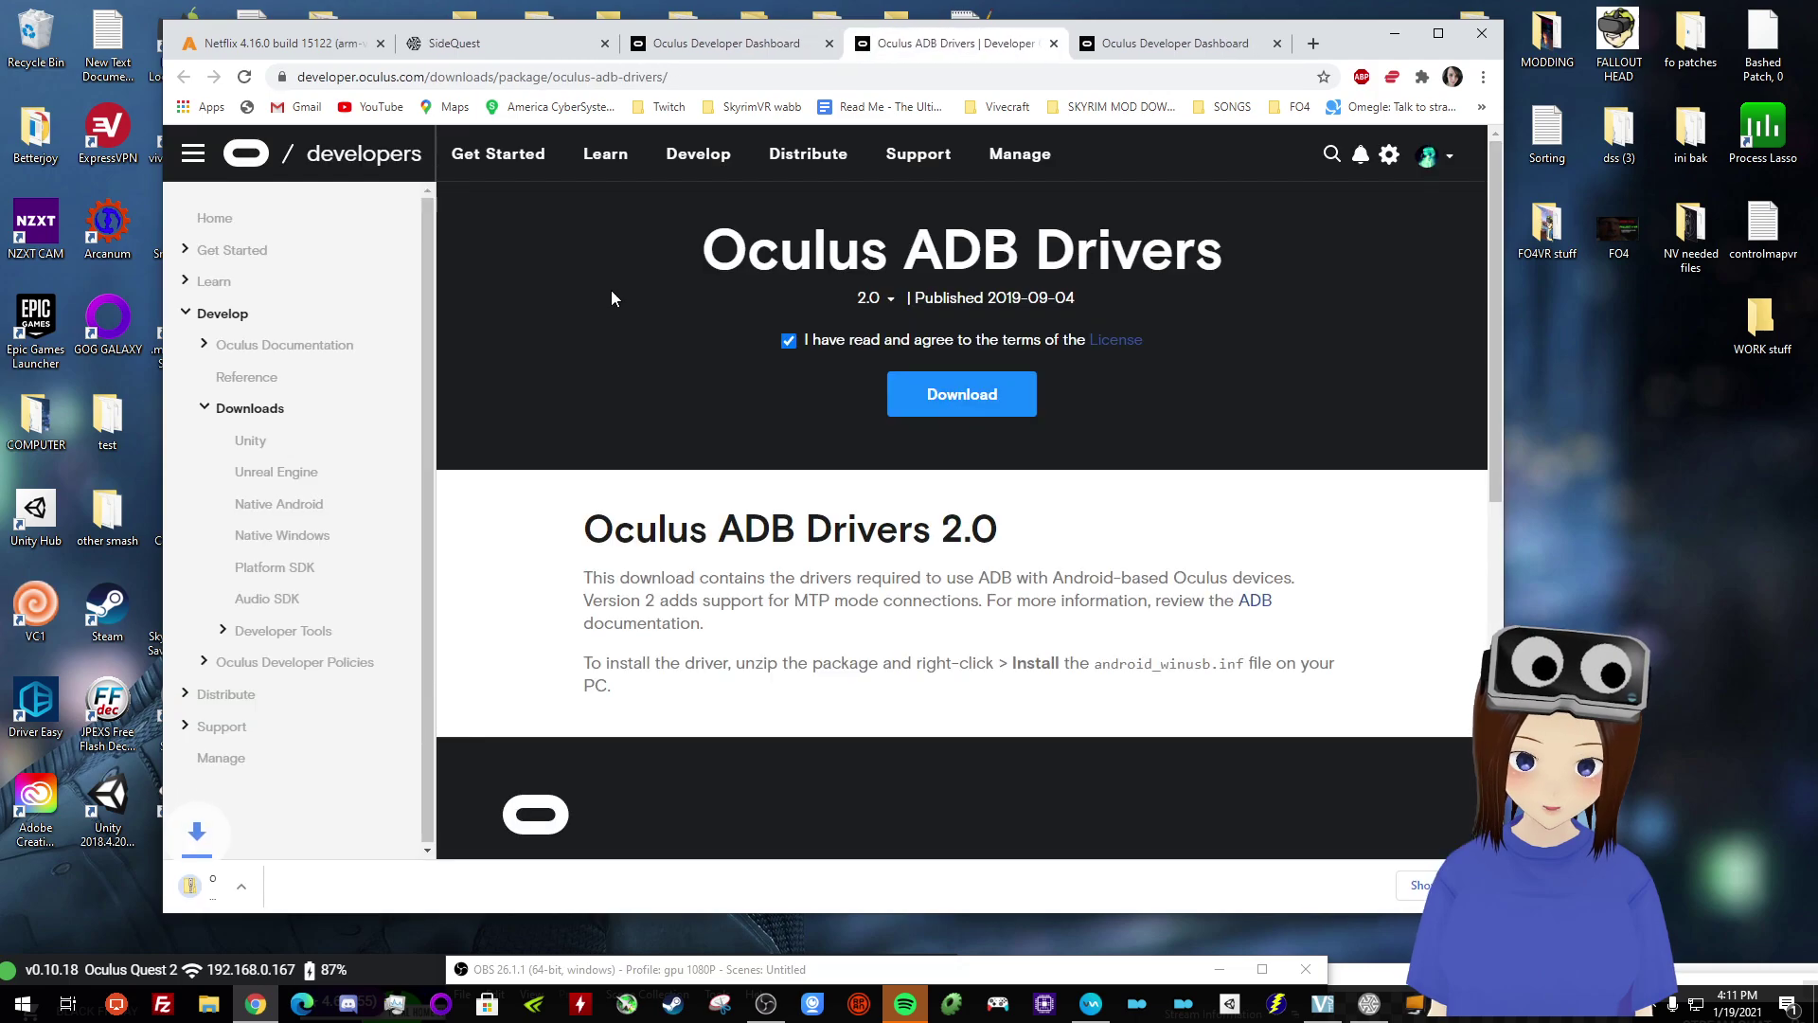
{"action": "left_click", "coordinate": [500, 47]}
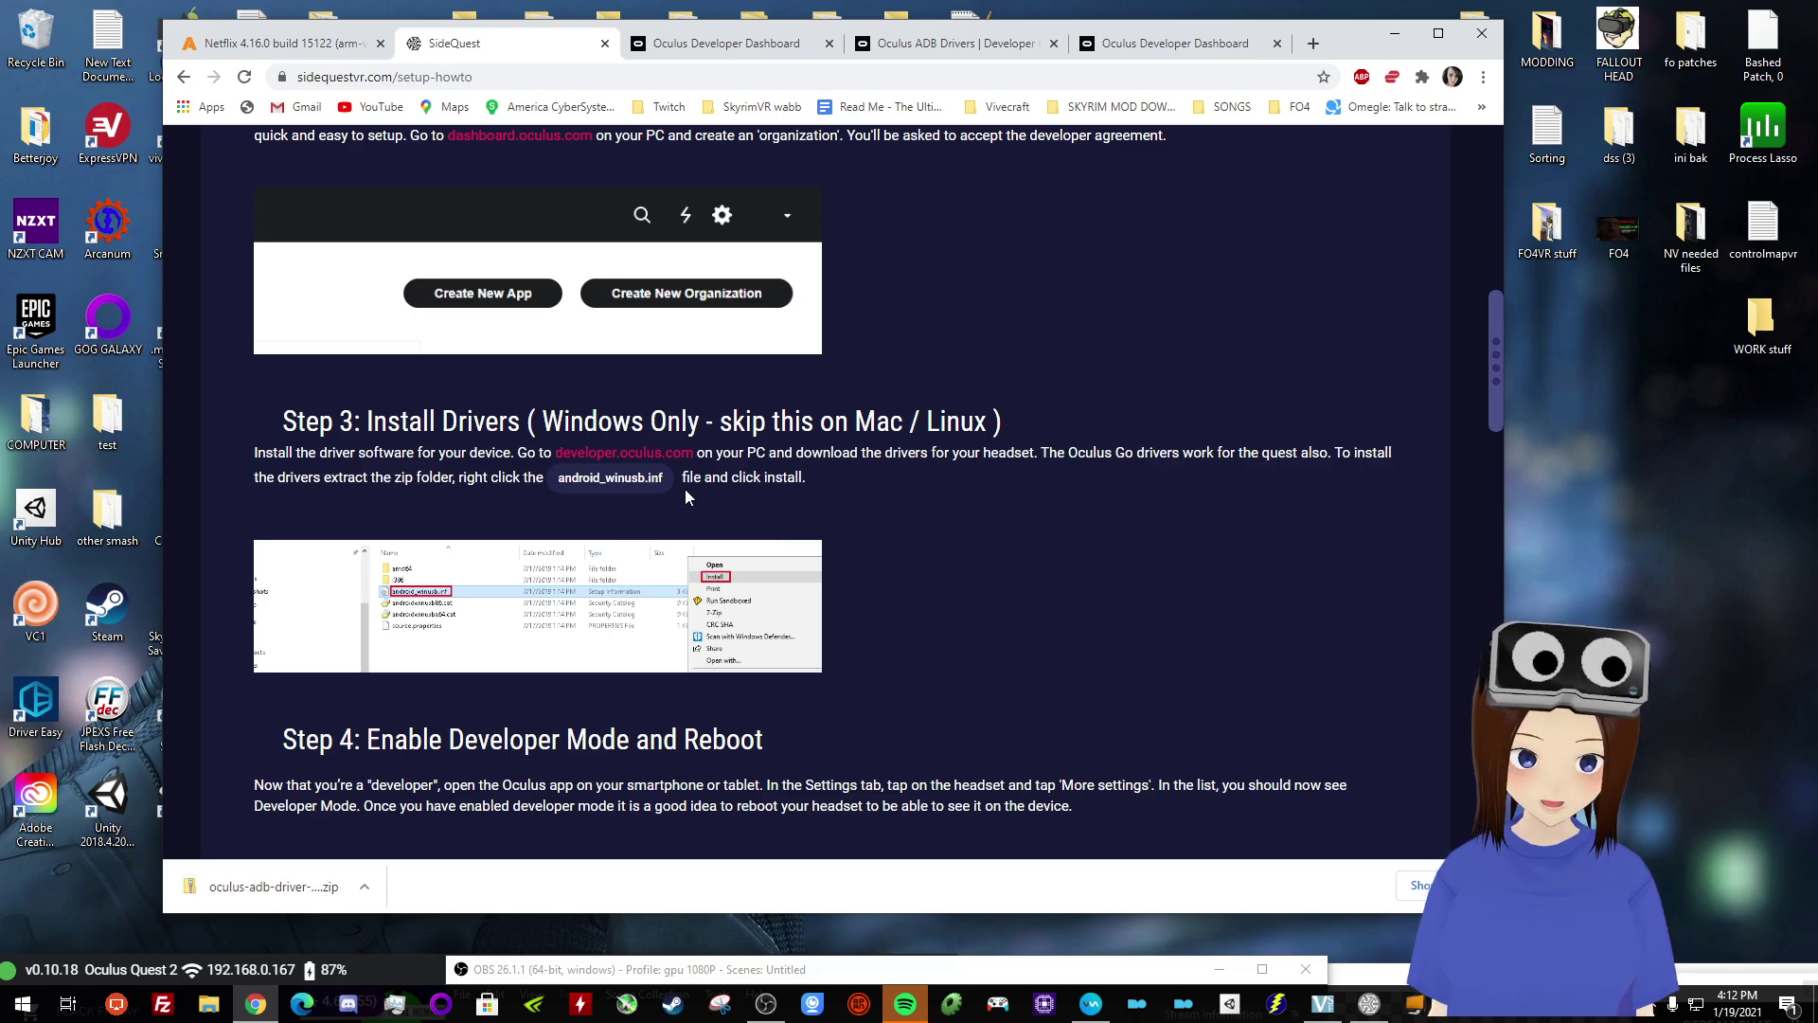
- Browse the driver zip down to usb_driver and inspect the android_winusb file
{"action": "left_click", "coordinate": [304, 876]}
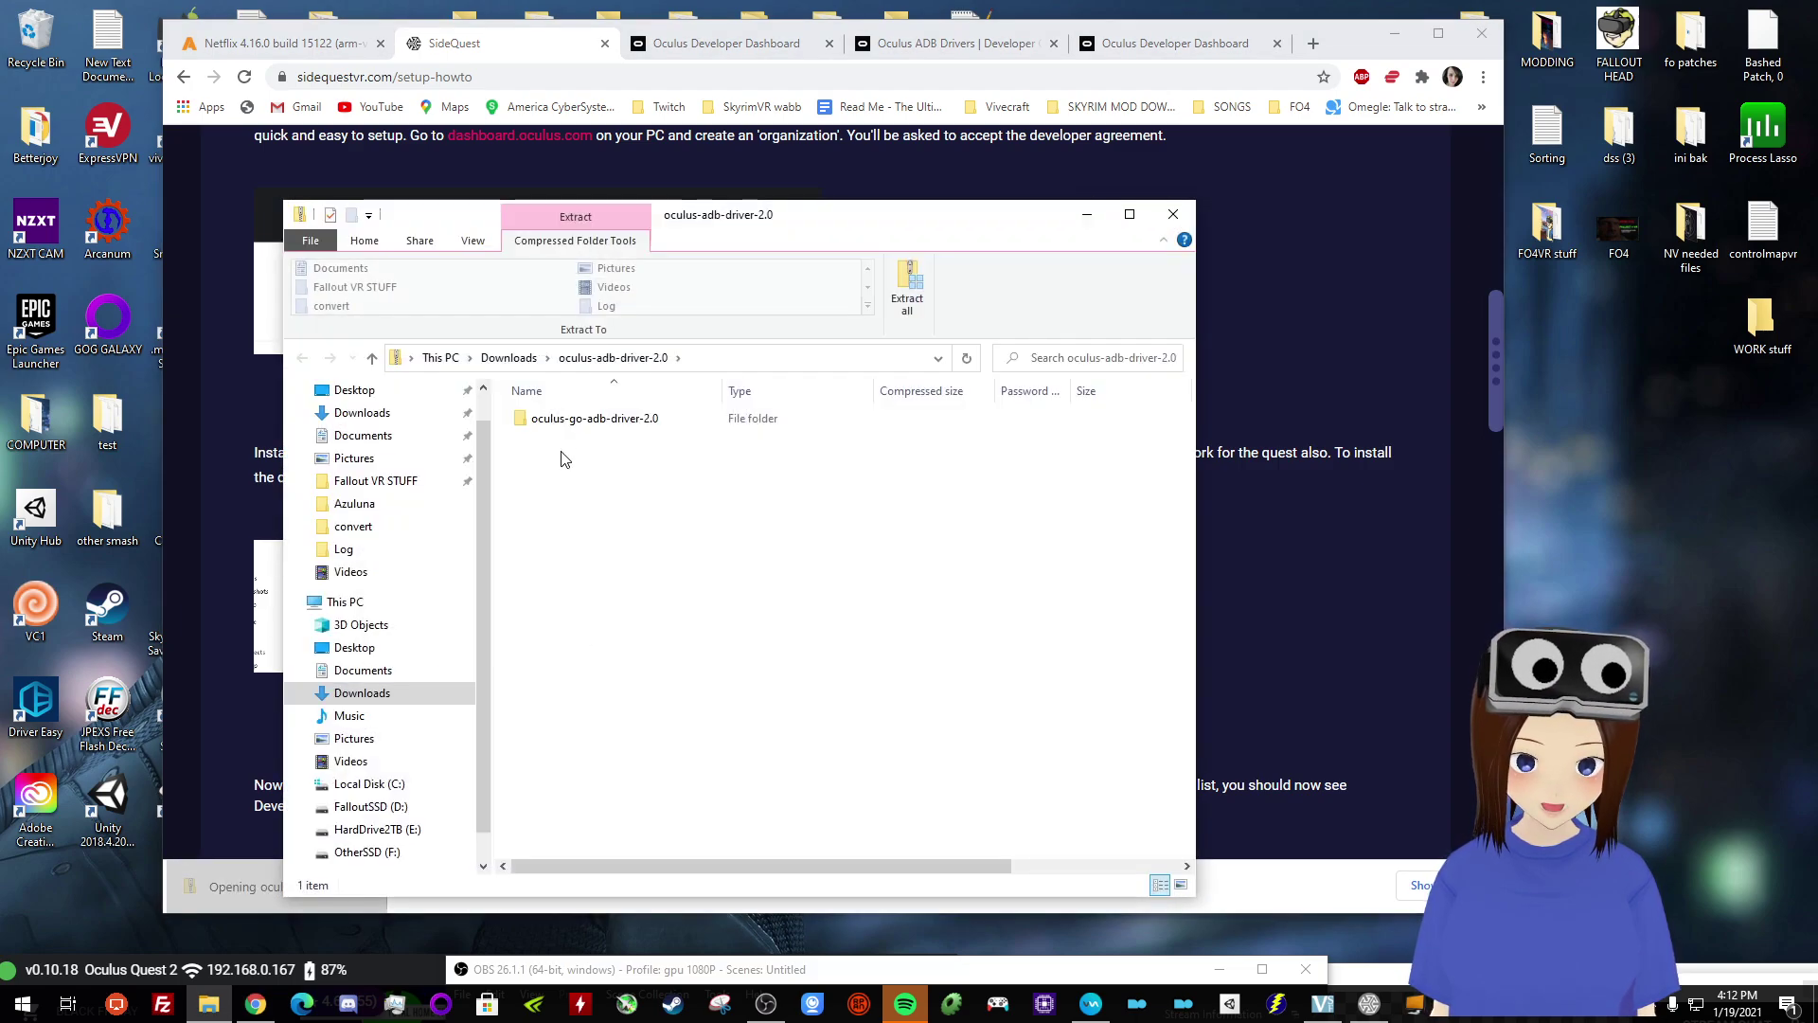
{"action": "double_click", "coordinate": [566, 416]}
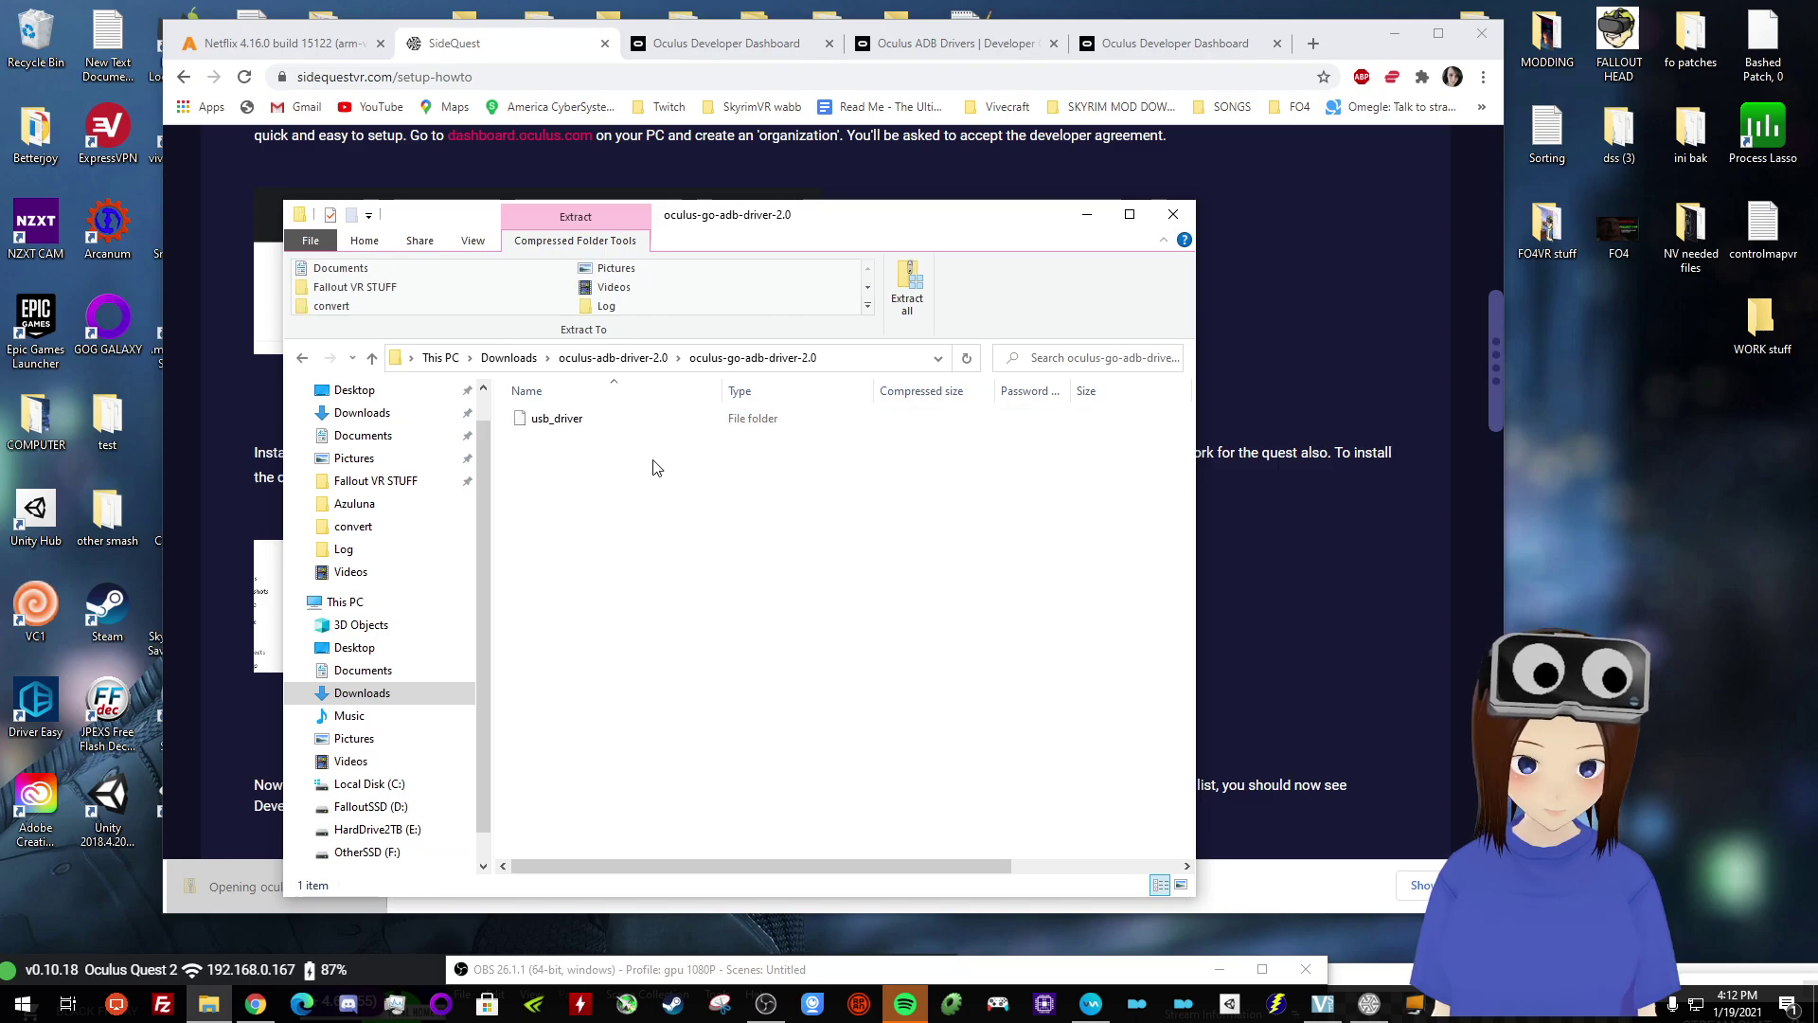
{"action": "double_click", "coordinate": [568, 420]}
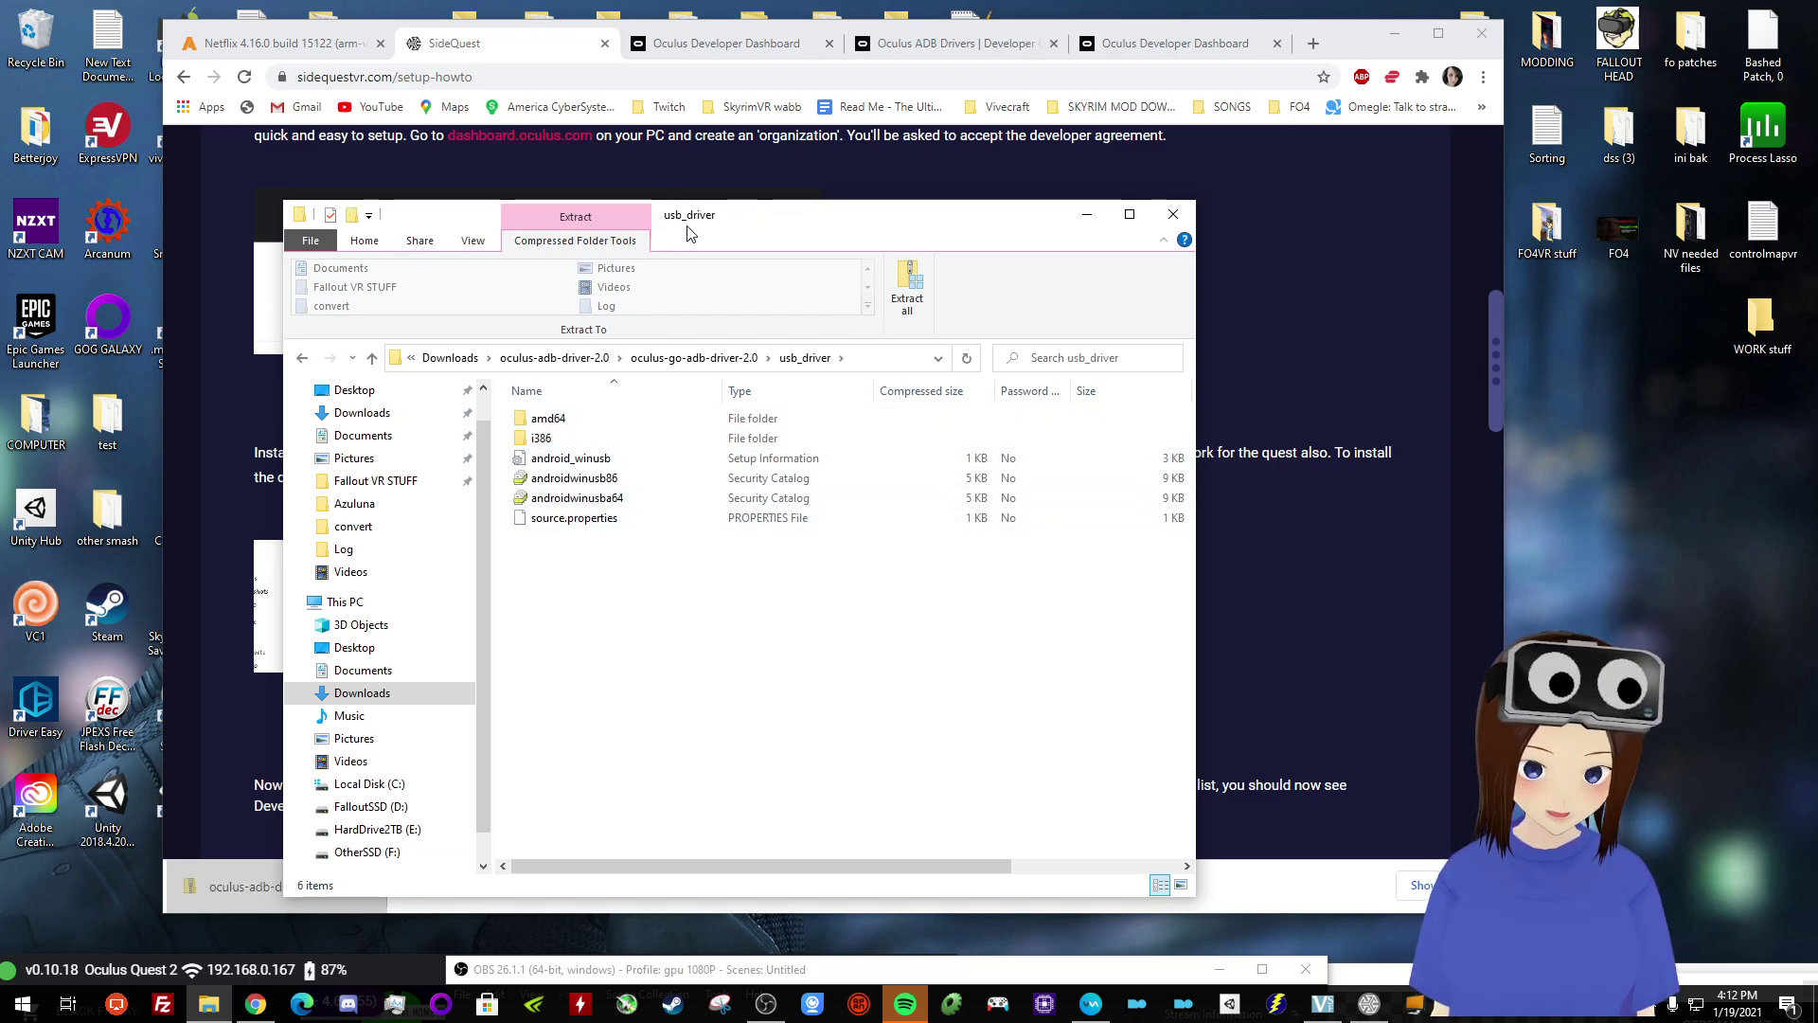
{"action": "left_click_drag", "start_coordinate": [688, 232], "coordinate": [1220, 178]}
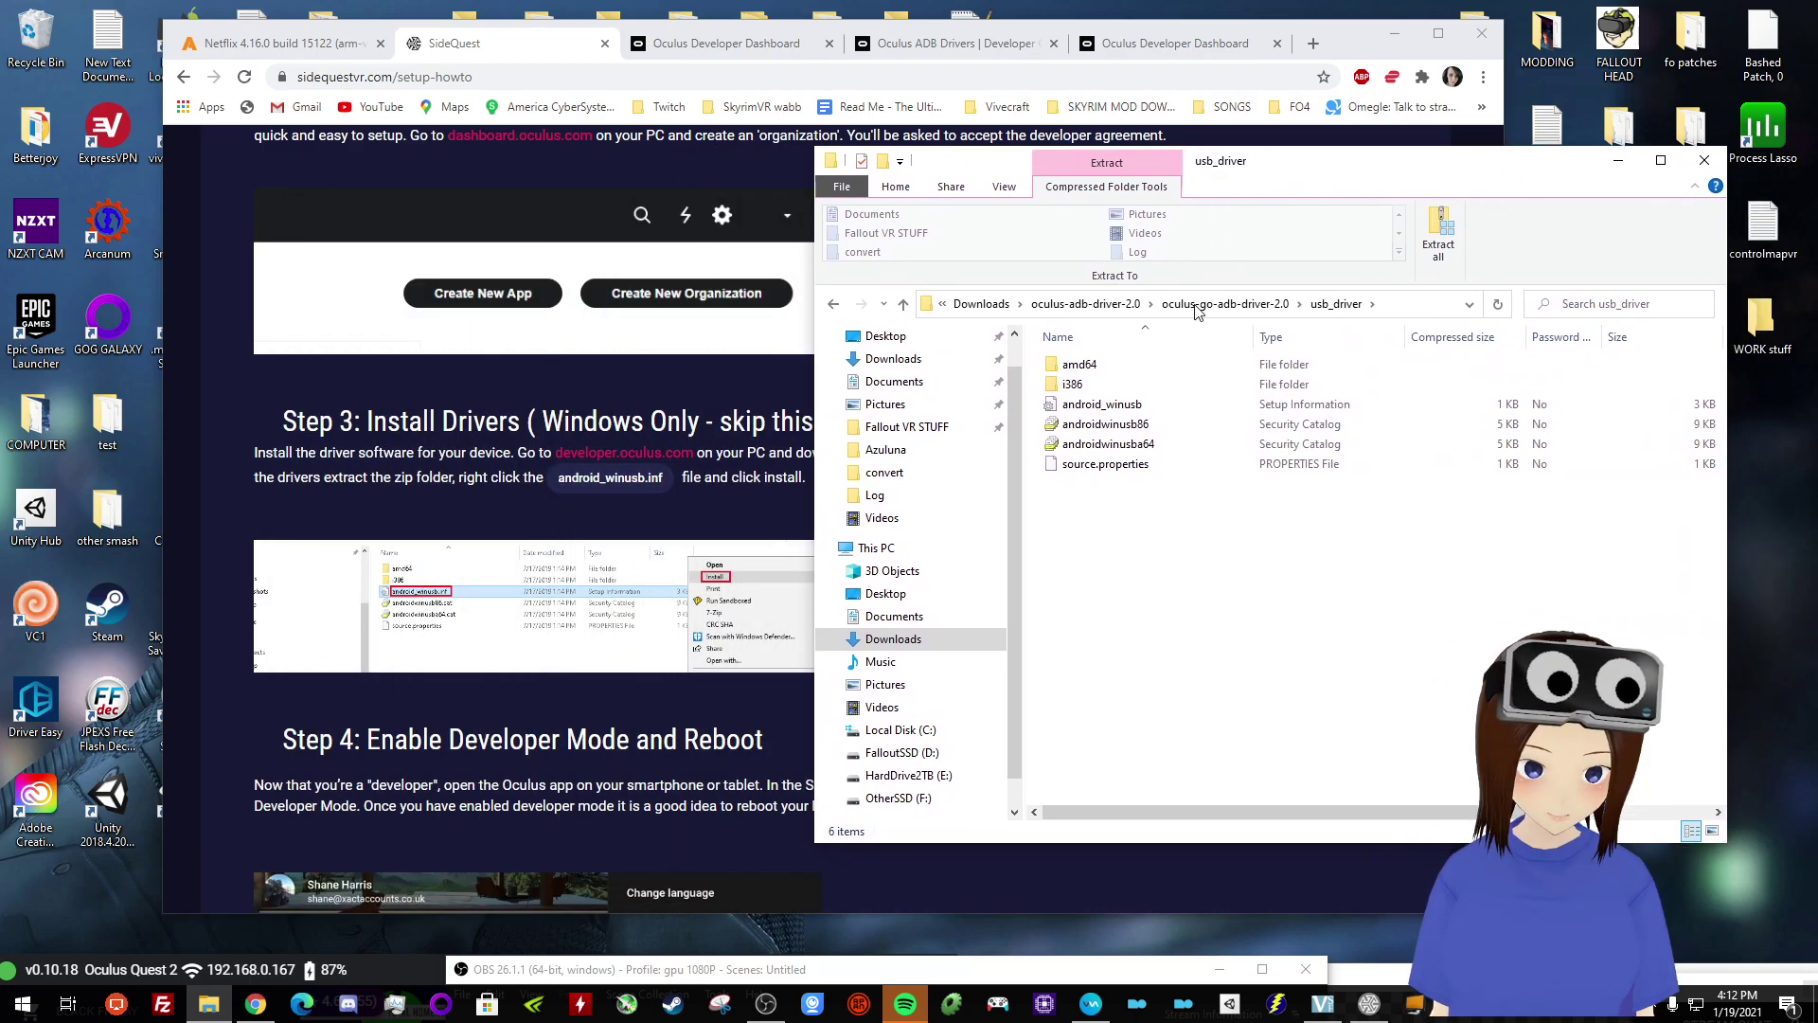
{"action": "right_click", "coordinate": [1091, 409]}
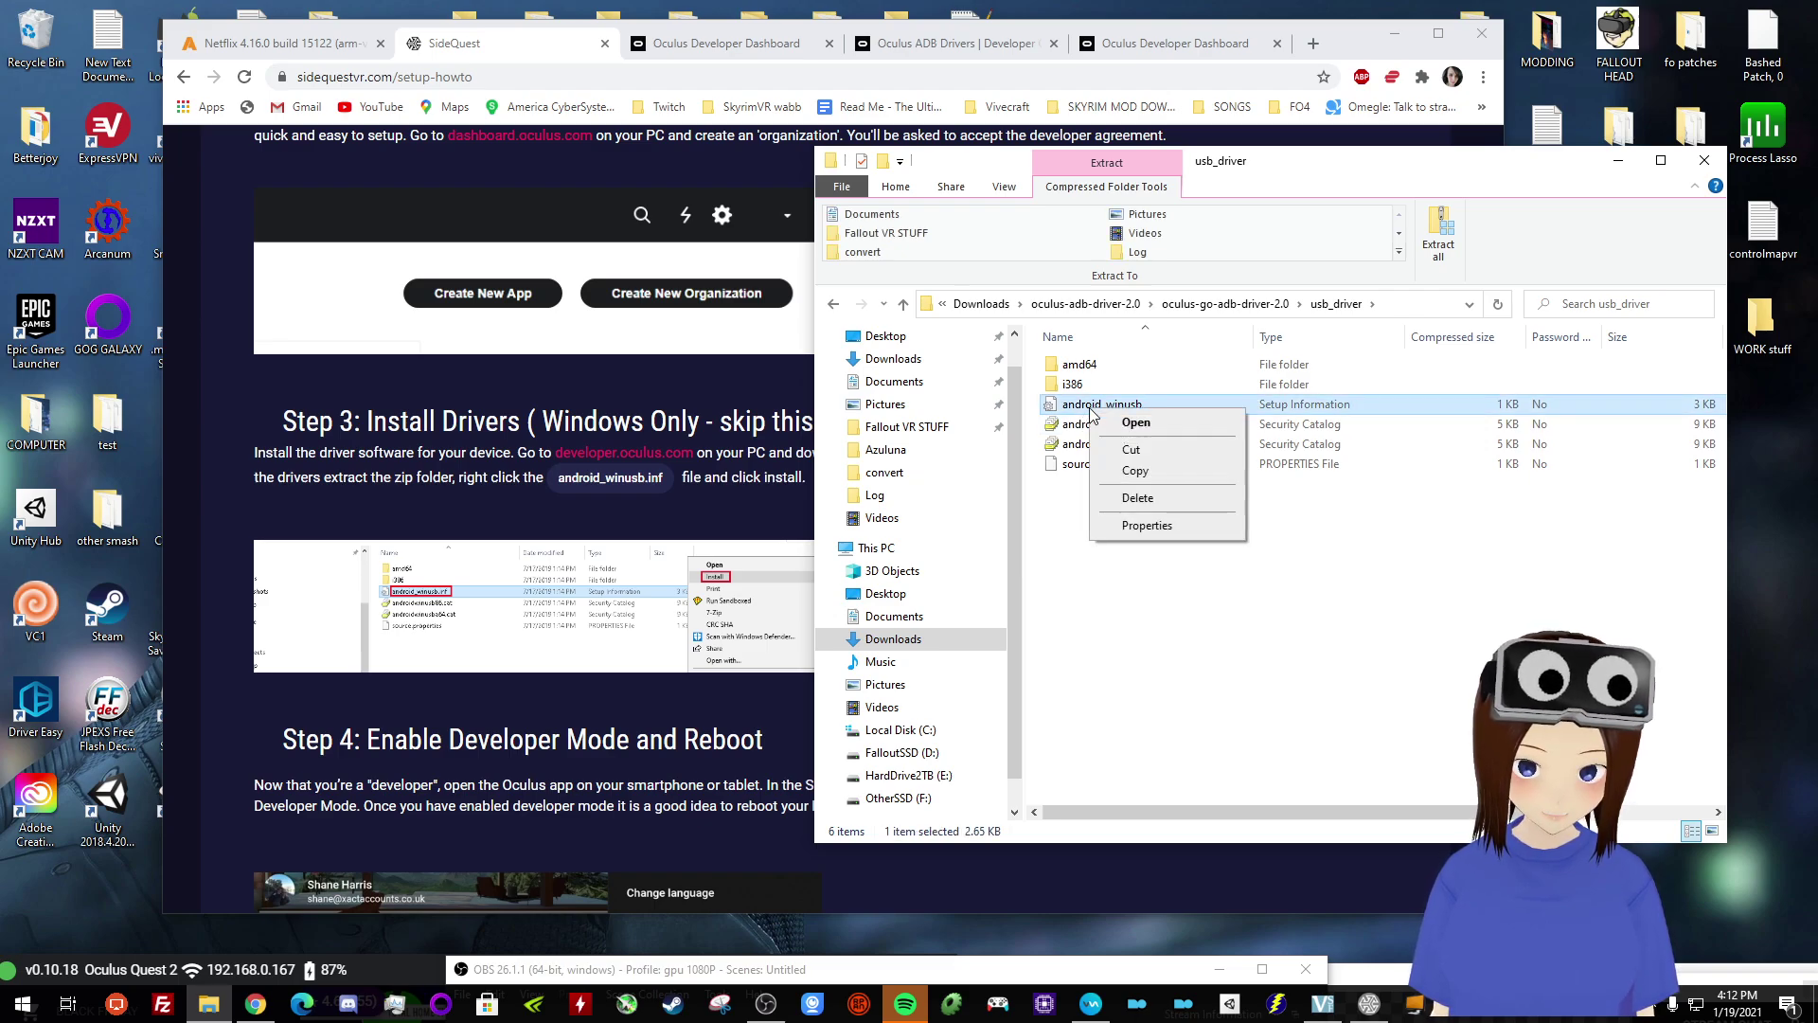
{"action": "left_click", "coordinate": [1118, 588]}
- Extract the oculus-go-adb-driver-2.0 folder onto the desktop and open it
{"action": "left_click", "coordinate": [1225, 303]}
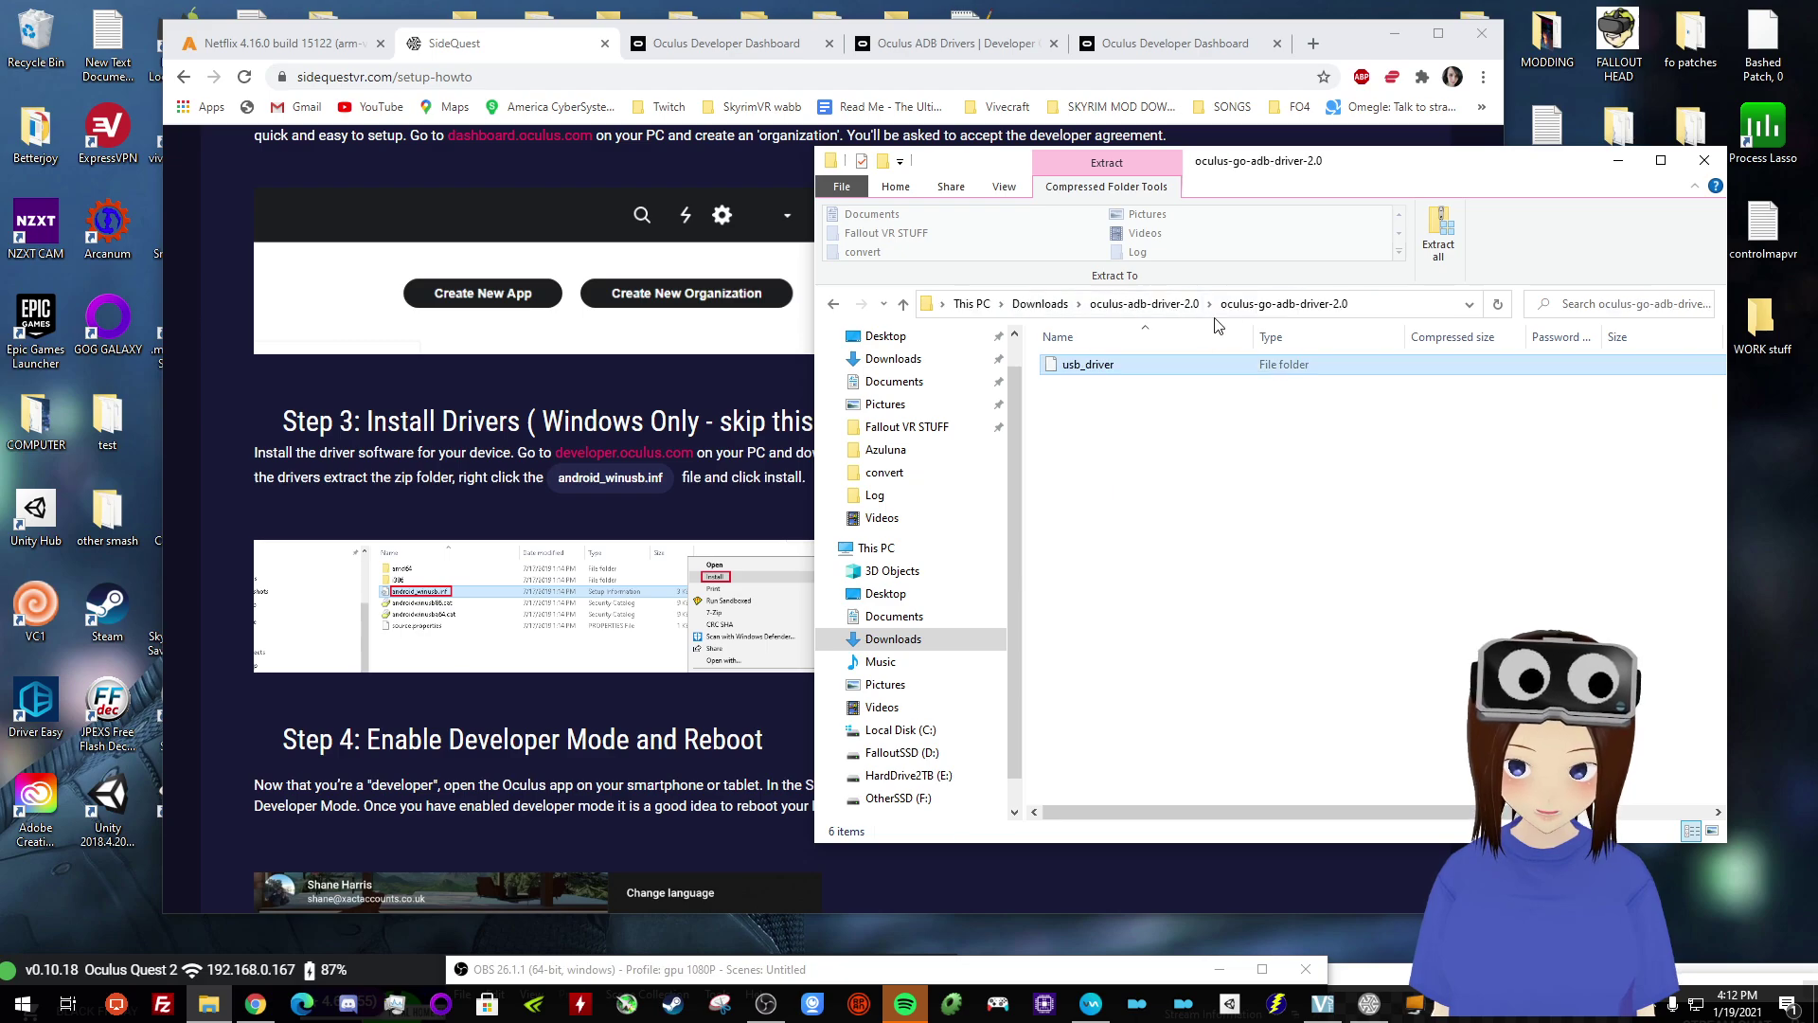
{"action": "left_click", "coordinate": [1040, 304]}
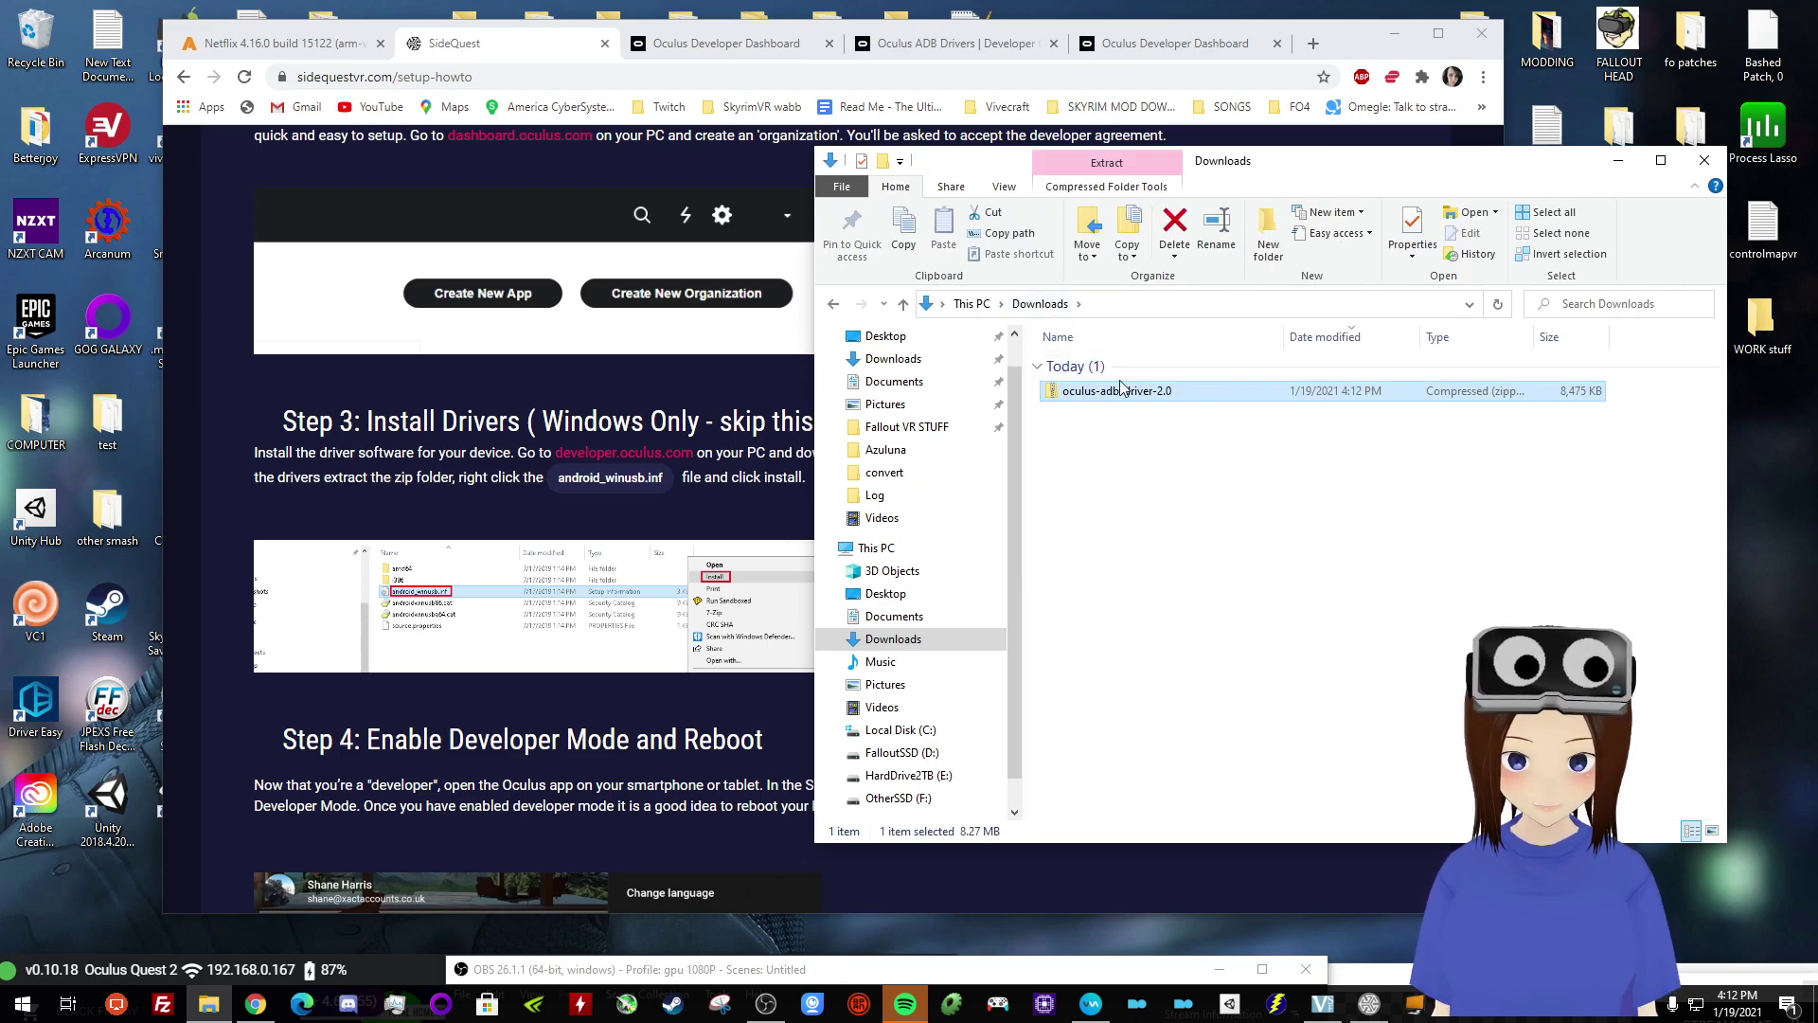
{"action": "double_click", "coordinate": [1104, 392]}
{"action": "left_click_drag", "start_coordinate": [1115, 365], "coordinate": [14, 907]}
{"action": "double_click", "coordinate": [35, 893]}
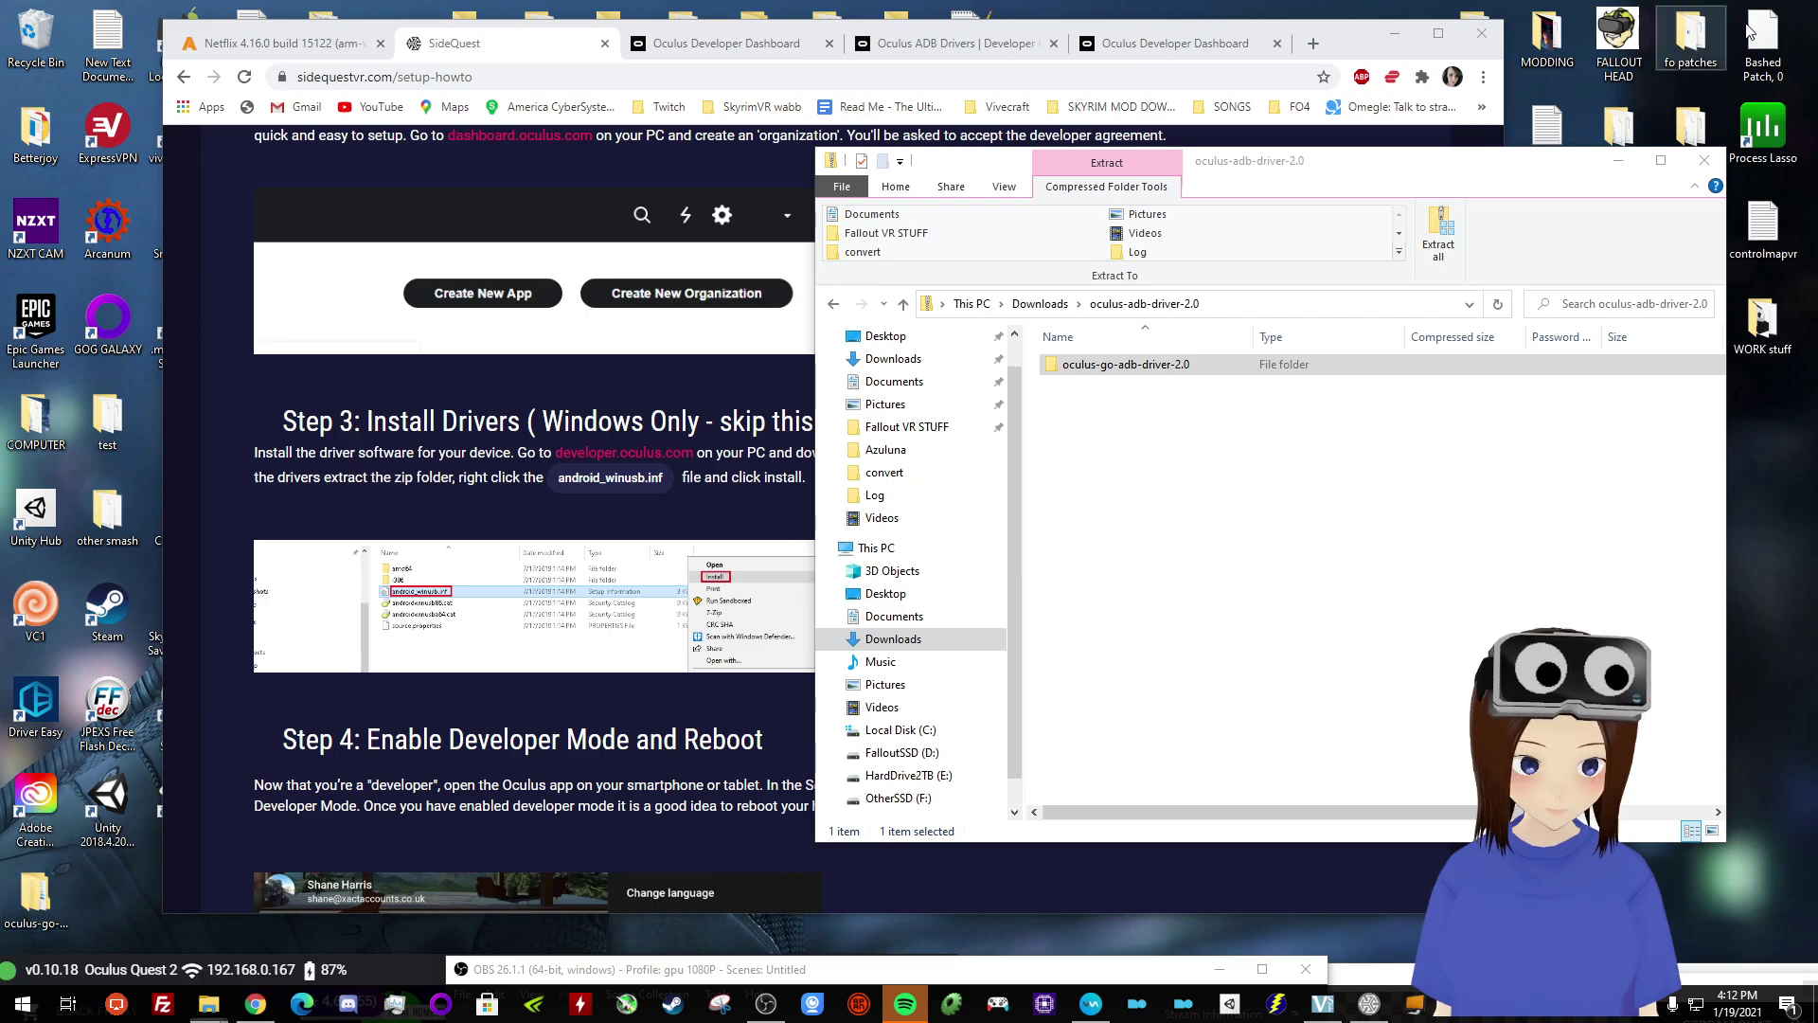
{"action": "left_click_drag", "start_coordinate": [1704, 183], "coordinate": [1289, 152]}
- Open usb_driver and view the android_winusb file's context menu
{"action": "left_click", "coordinate": [1705, 160]}
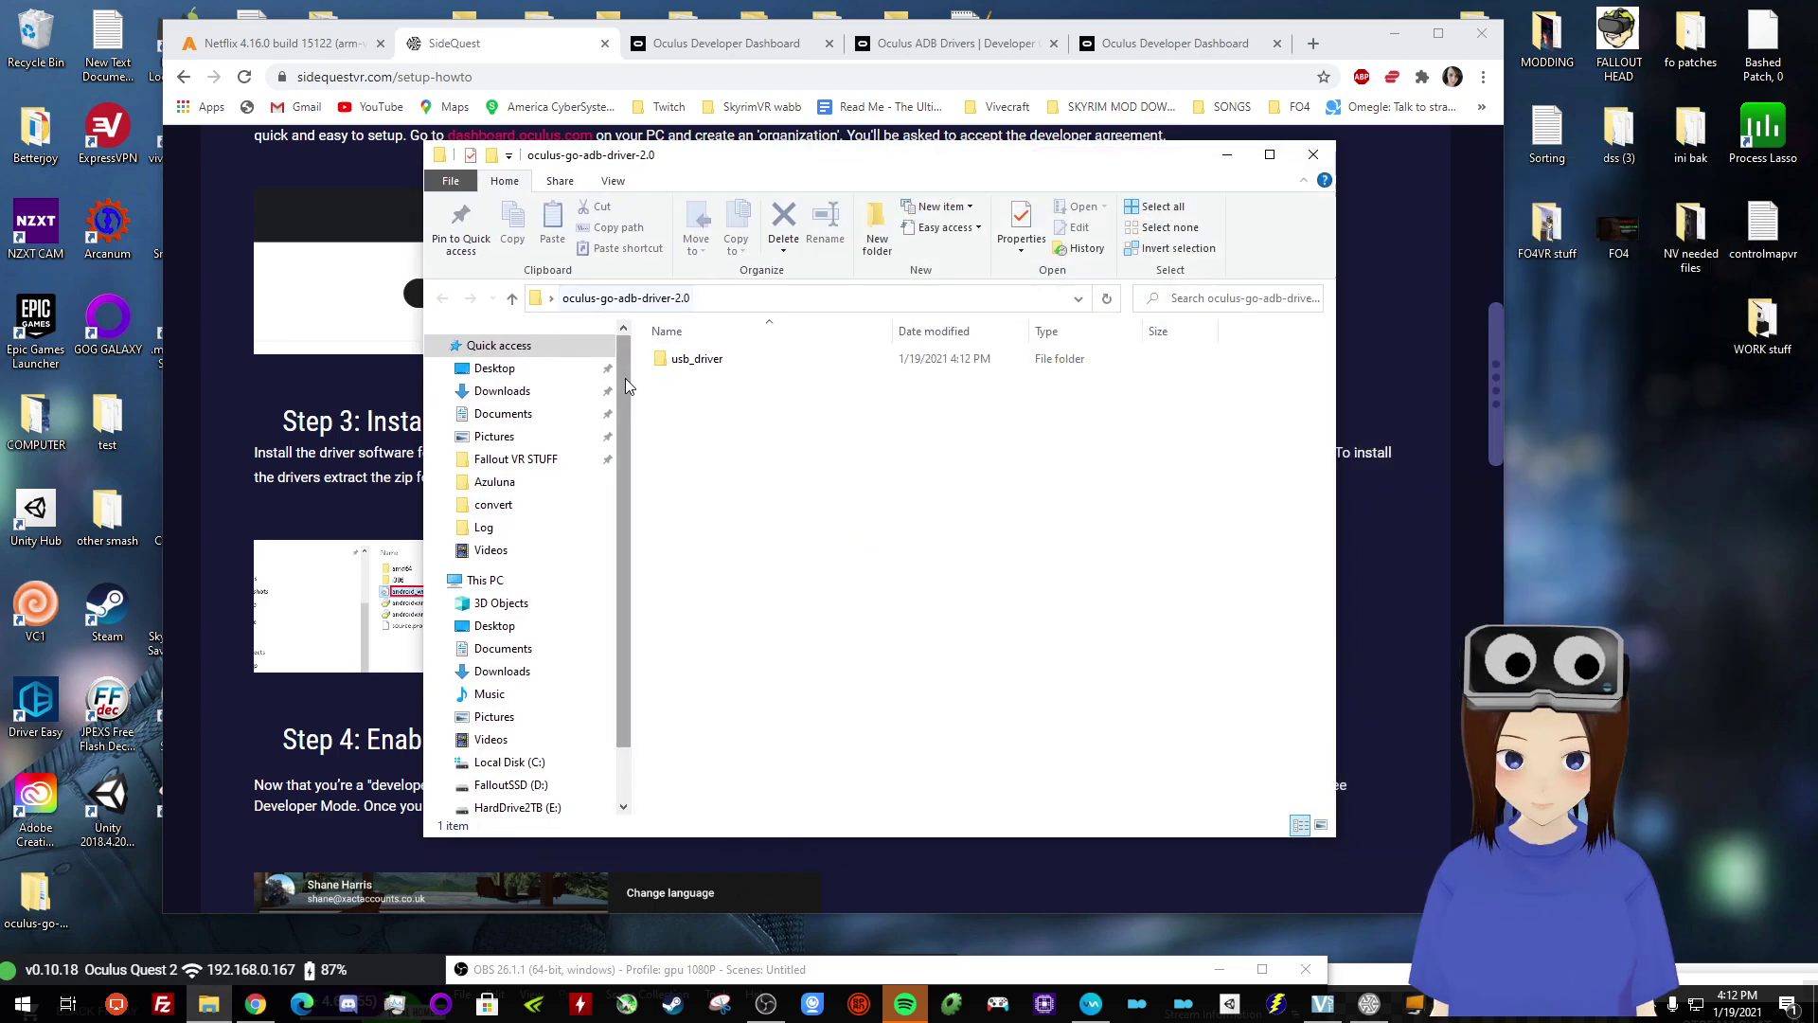
{"action": "double_click", "coordinate": [692, 358]}
{"action": "left_click", "coordinate": [700, 395]}
{"action": "right_click", "coordinate": [697, 401]}
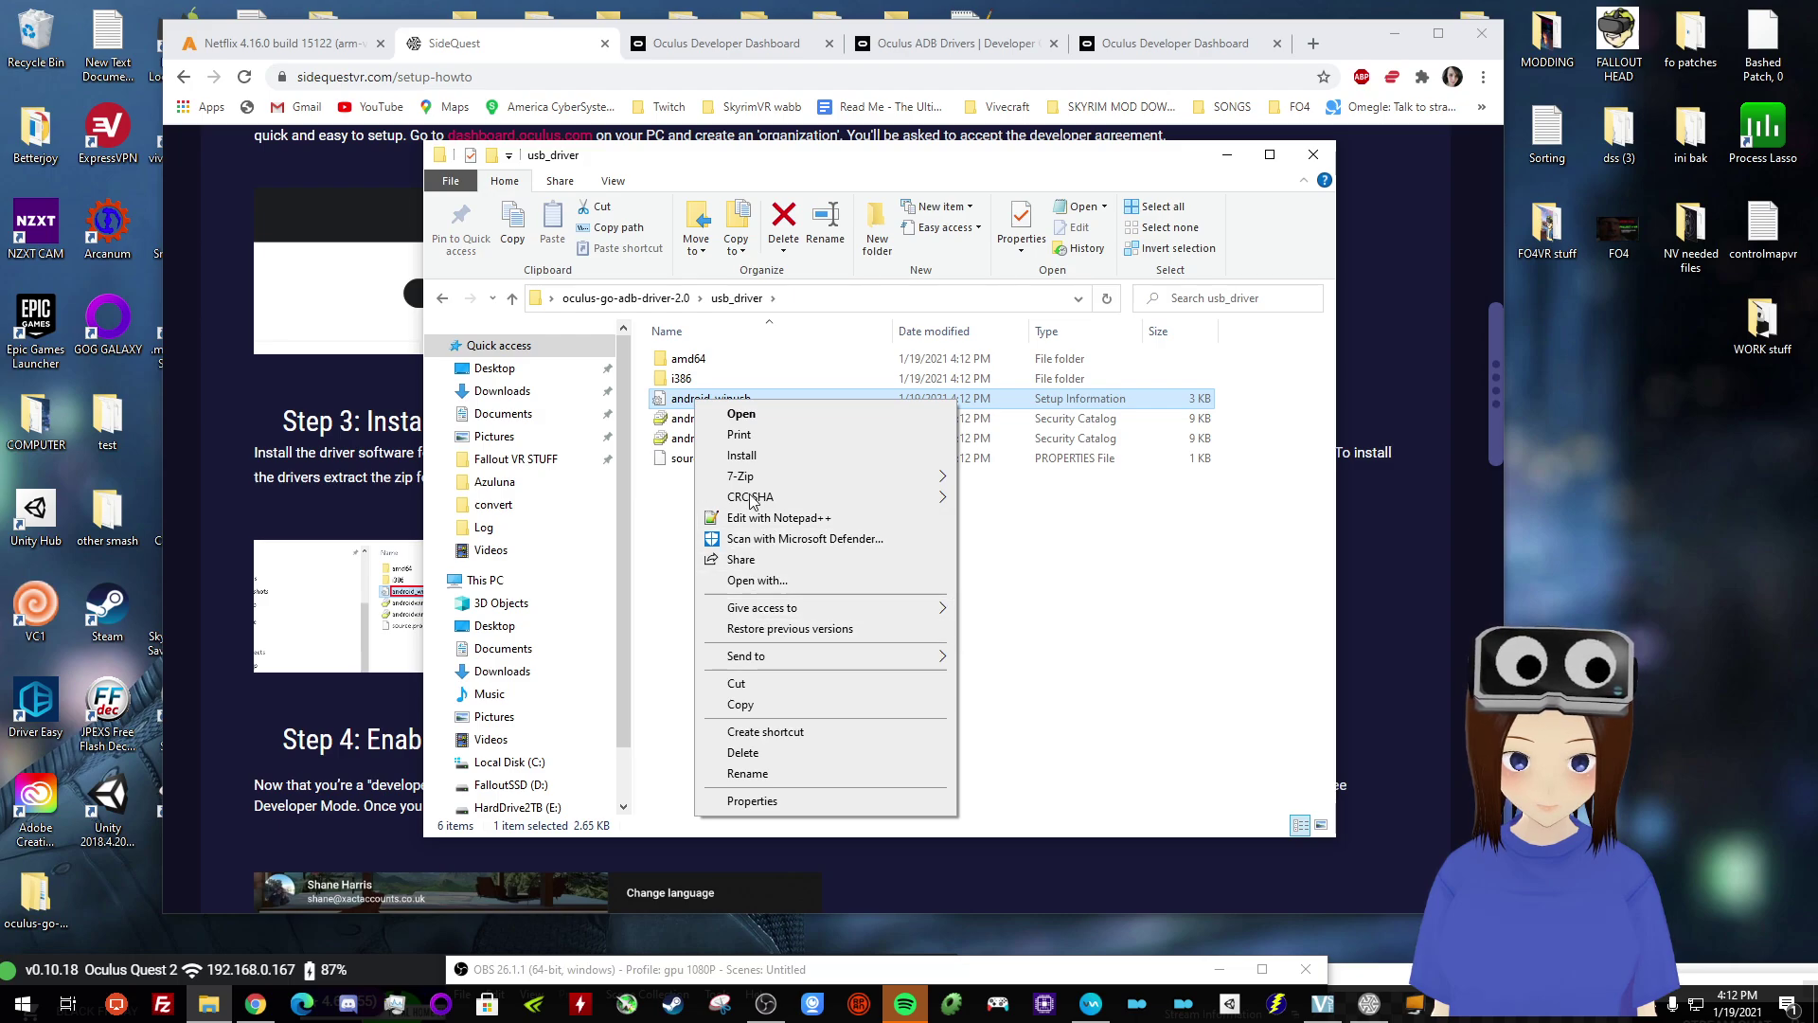
{"action": "left_click", "coordinate": [714, 168]}
{"action": "left_click_drag", "start_coordinate": [713, 168], "coordinate": [1084, 136]}
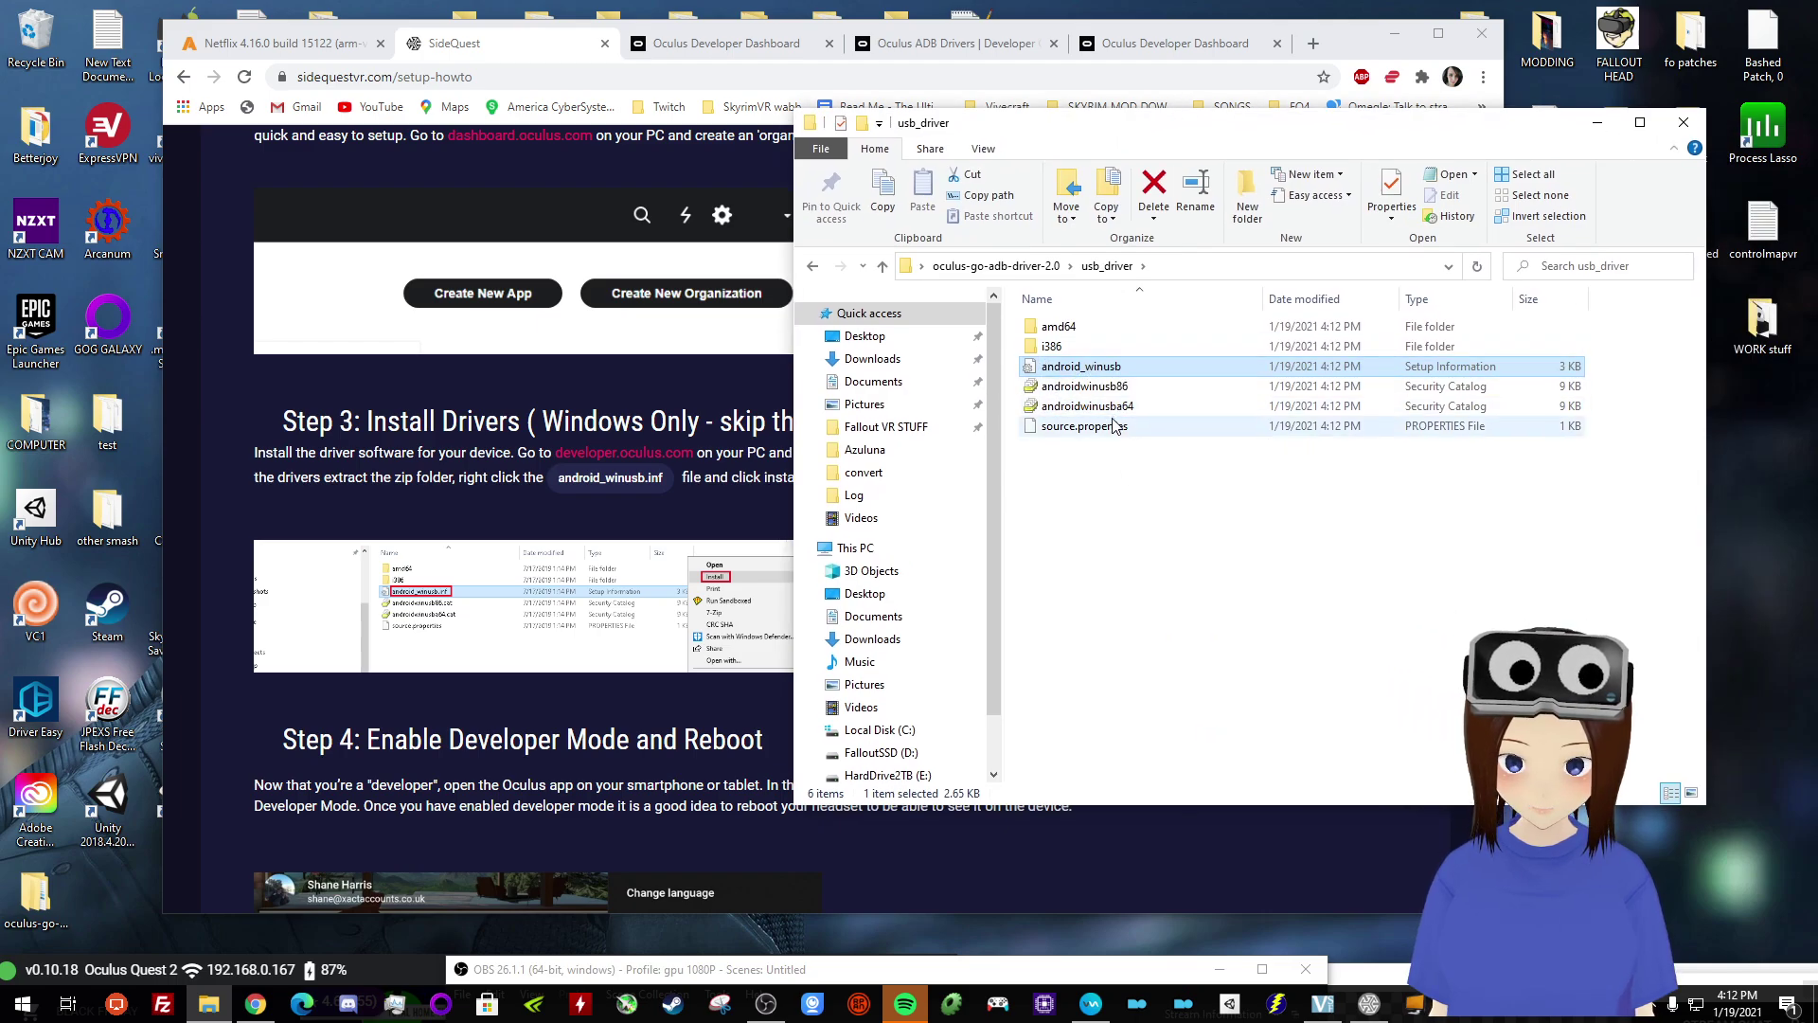
- Check android_winusb's context menu again, then close the usb_driver window
{"action": "right_click", "coordinate": [1077, 370]}
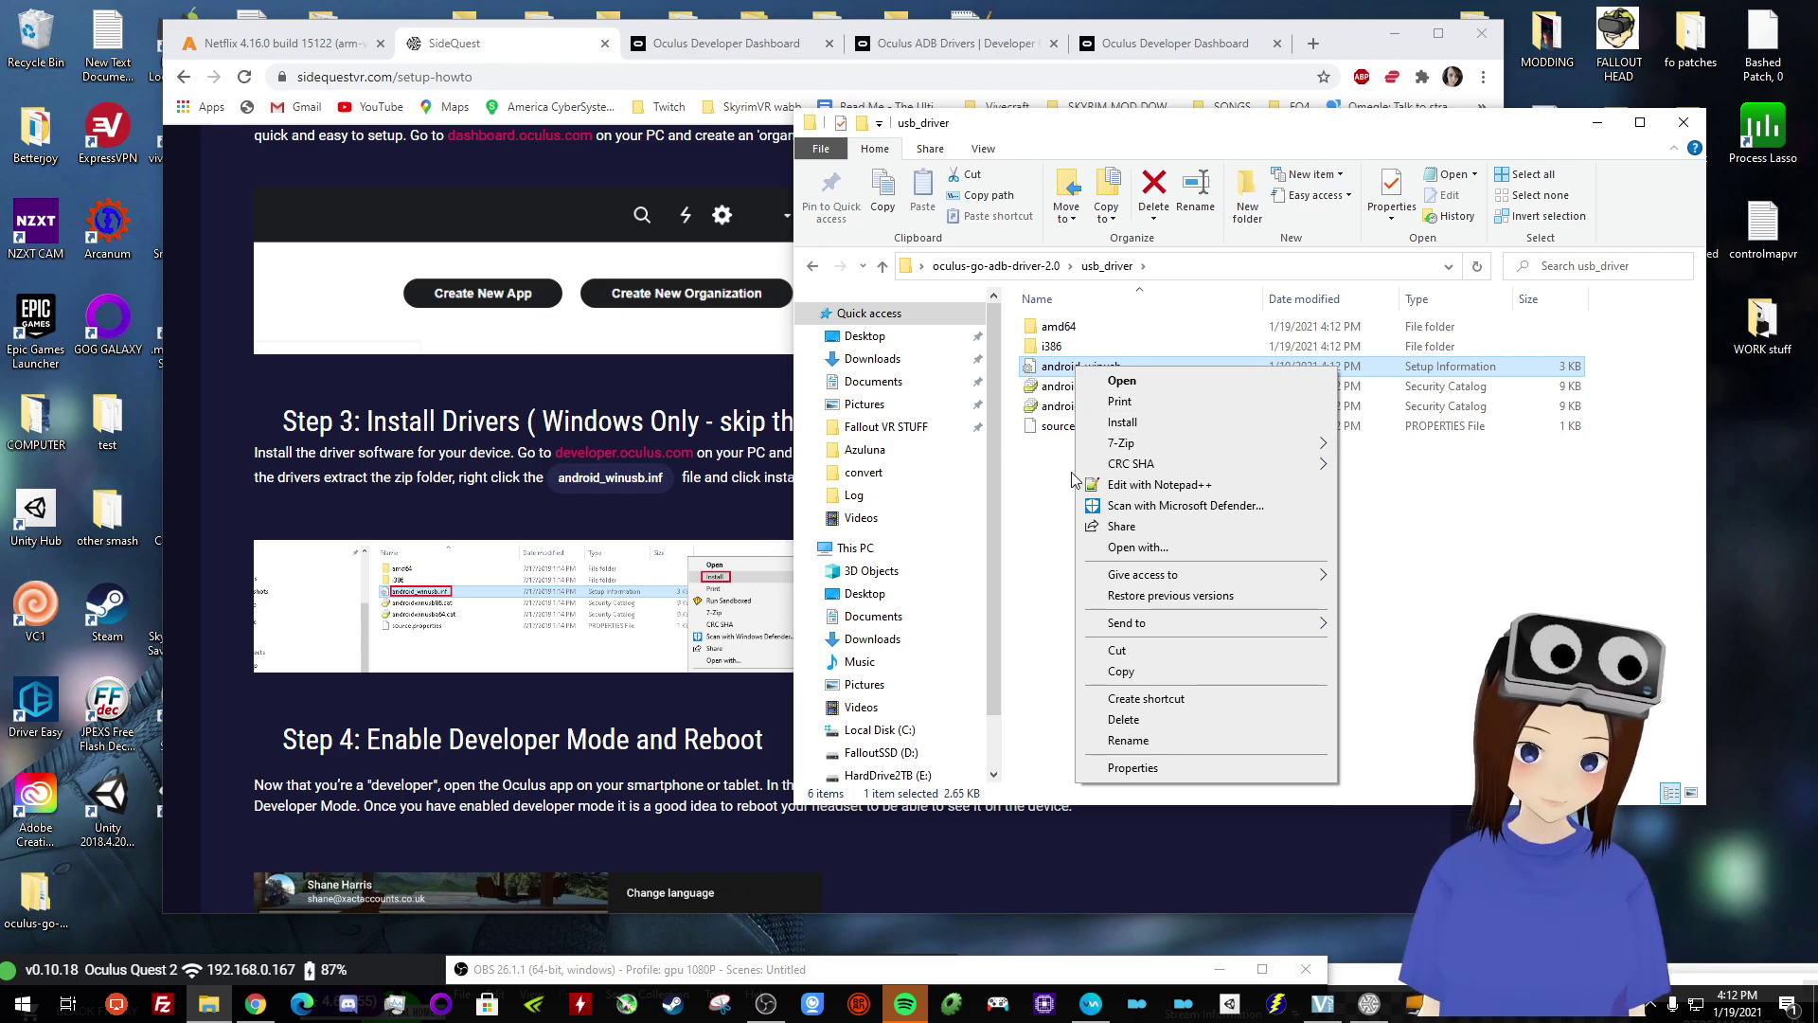
{"action": "left_click", "coordinate": [1034, 494]}
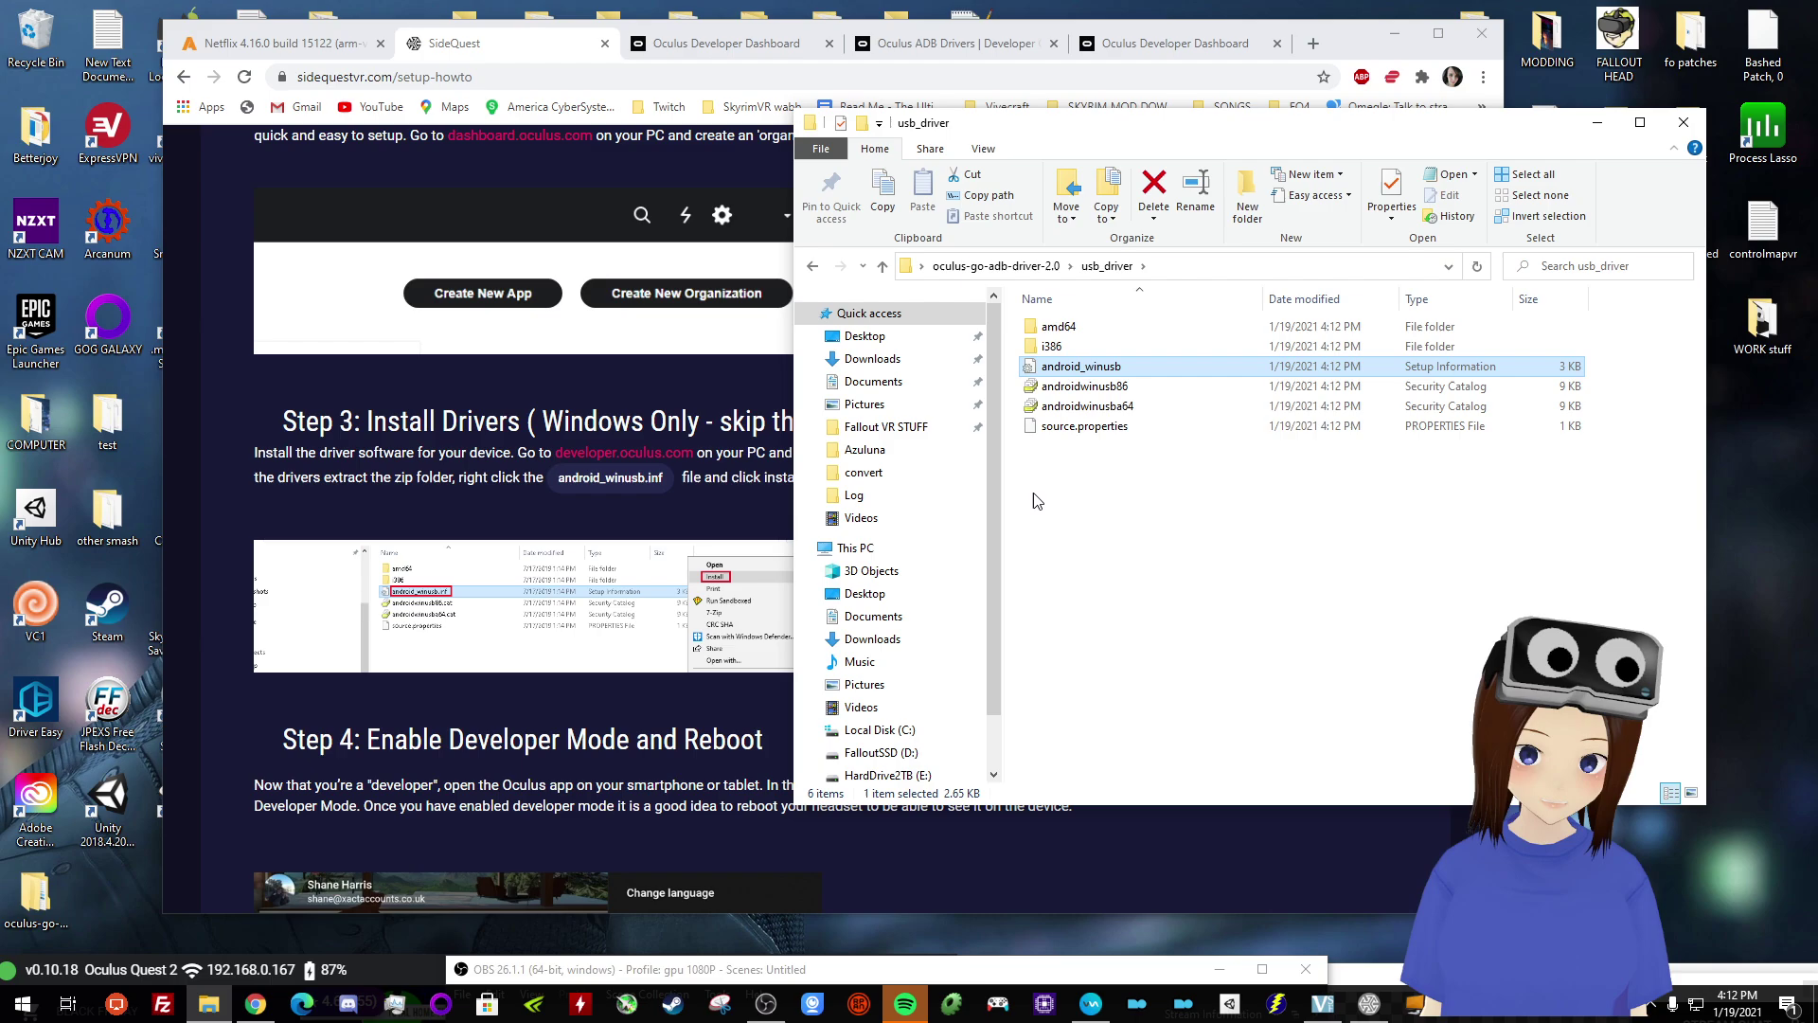
{"action": "left_click", "coordinate": [1671, 131]}
{"action": "scroll", "coordinate": [1050, 368], "scroll_direction": "down", "scroll_amount": 7}
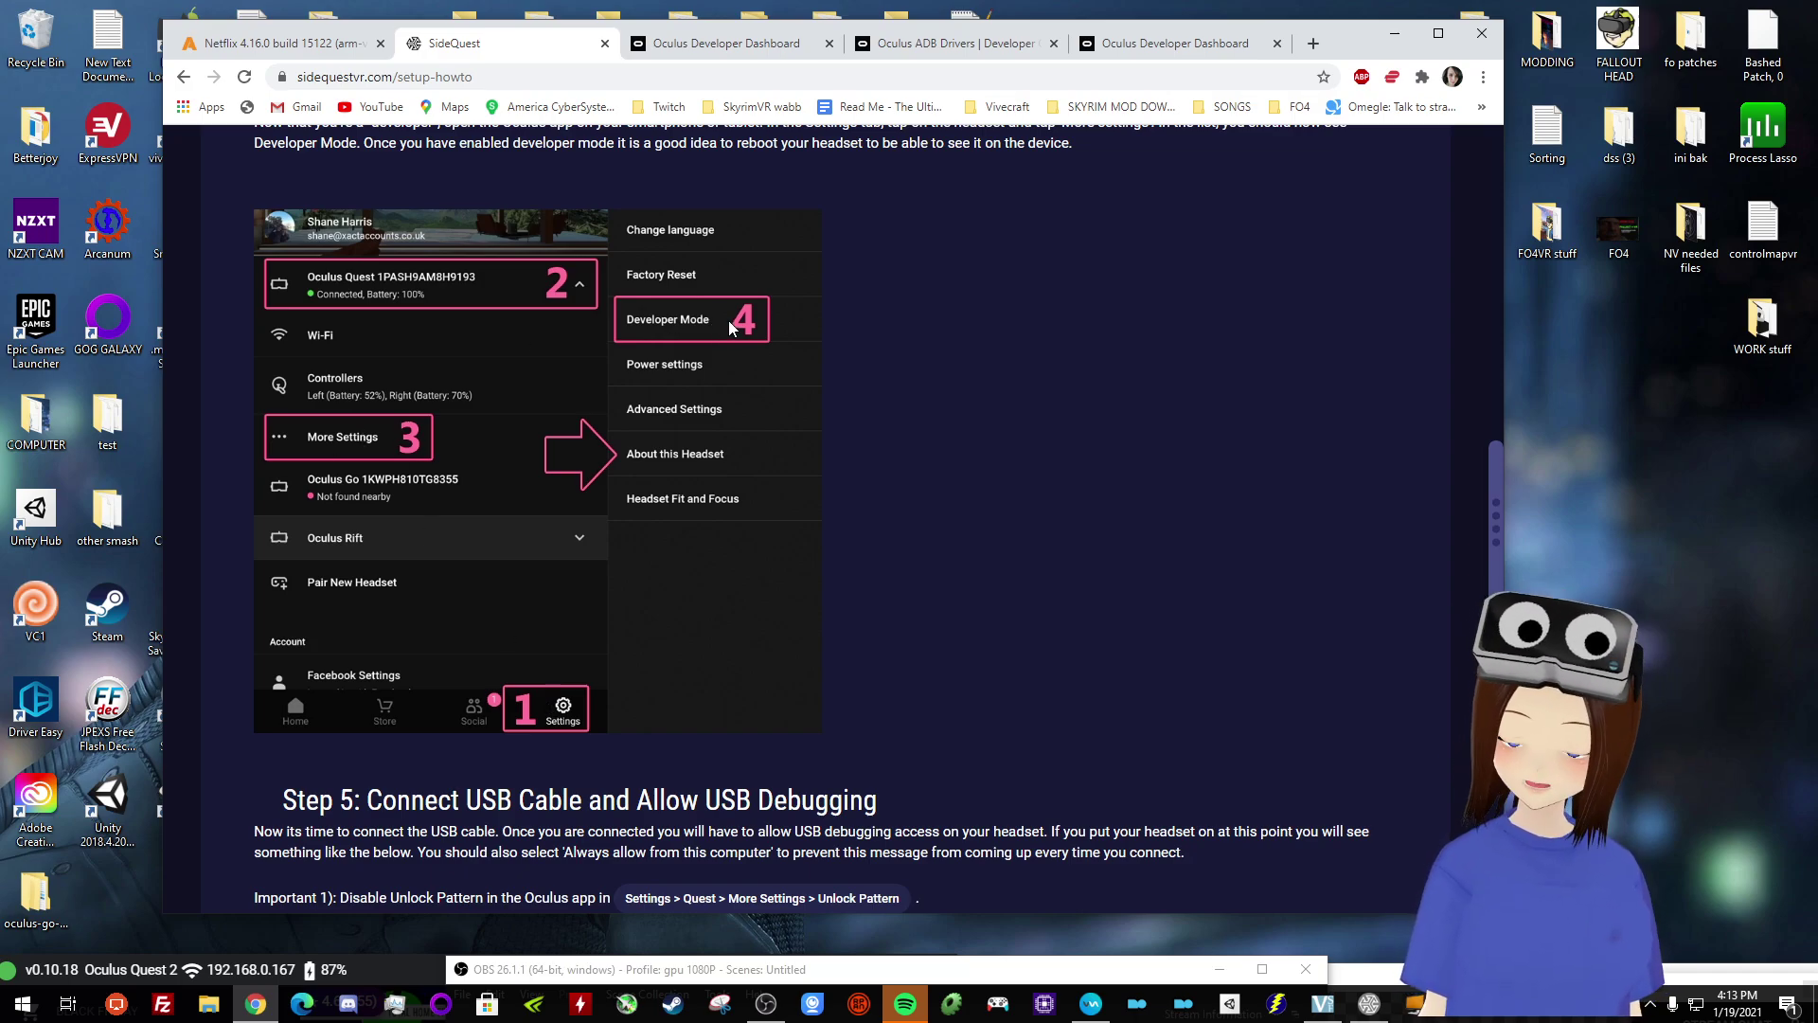
{"action": "scroll", "coordinate": [864, 426], "scroll_direction": "up", "scroll_amount": 2}
{"action": "scroll", "coordinate": [815, 408], "scroll_direction": "down", "scroll_amount": 4}
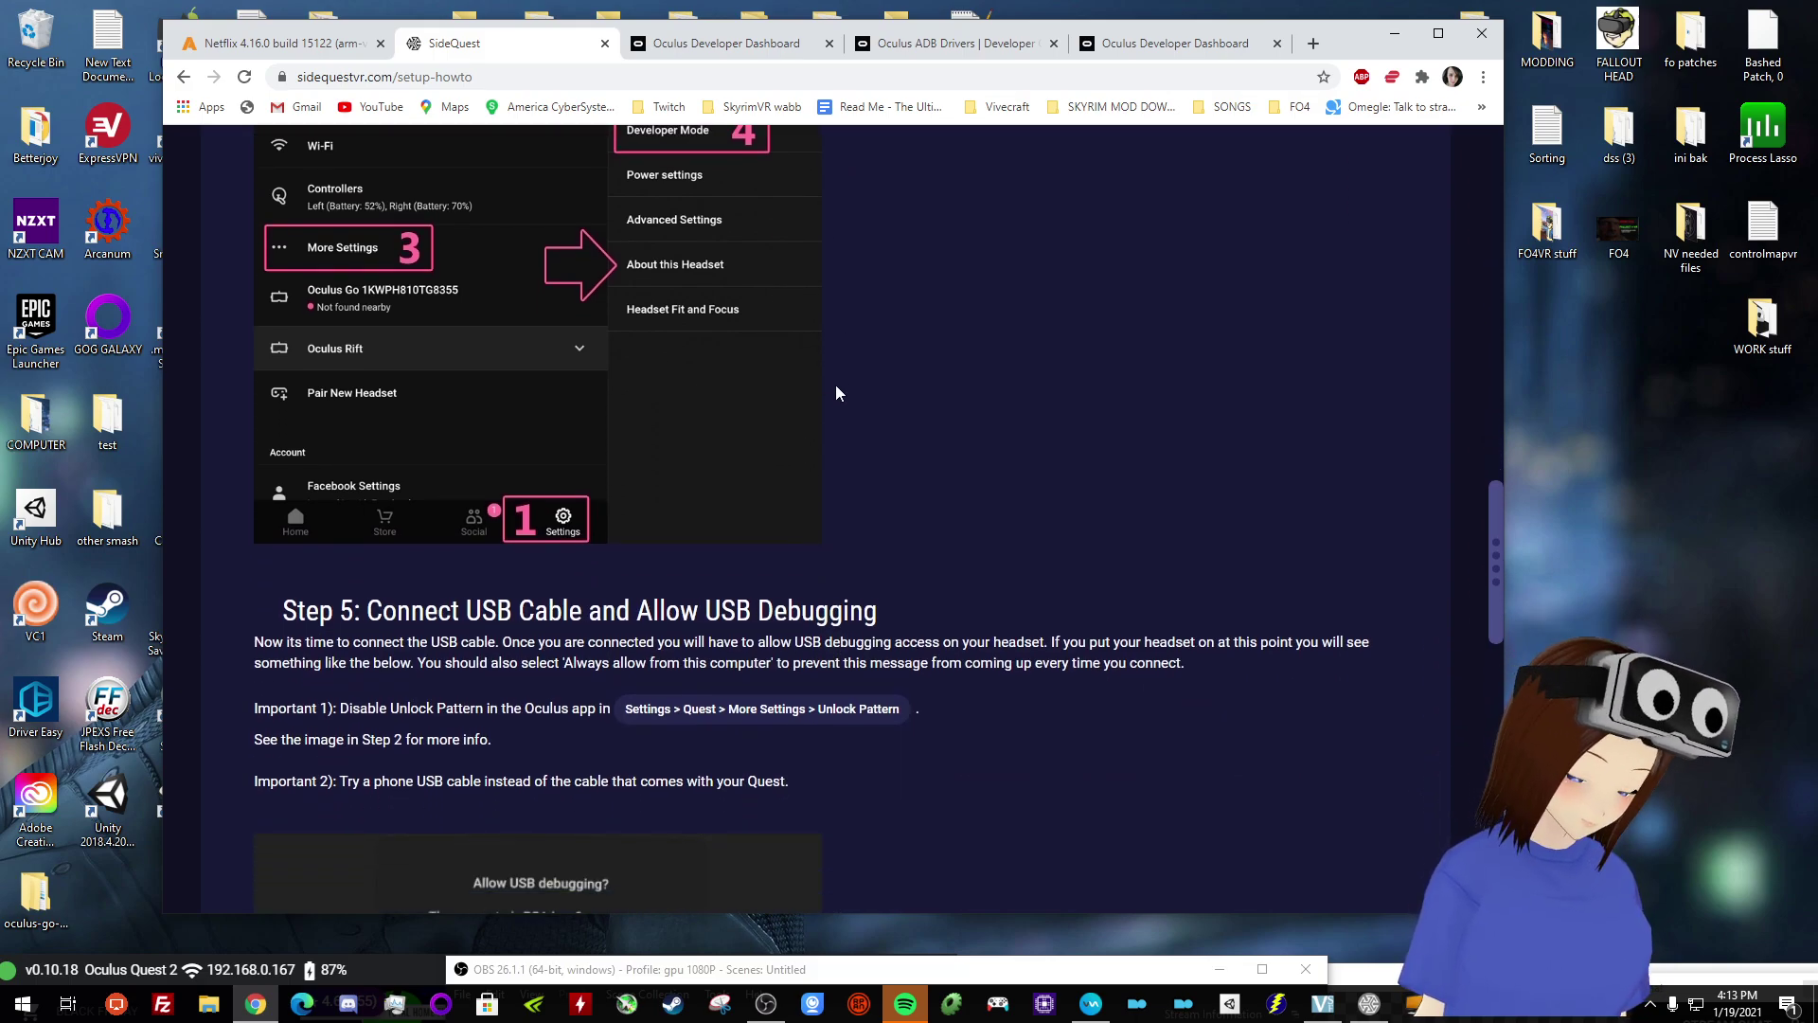
{"action": "scroll", "coordinate": [860, 412], "scroll_direction": "down", "scroll_amount": 1}
{"action": "scroll", "coordinate": [658, 498], "scroll_direction": "down", "scroll_amount": 3}
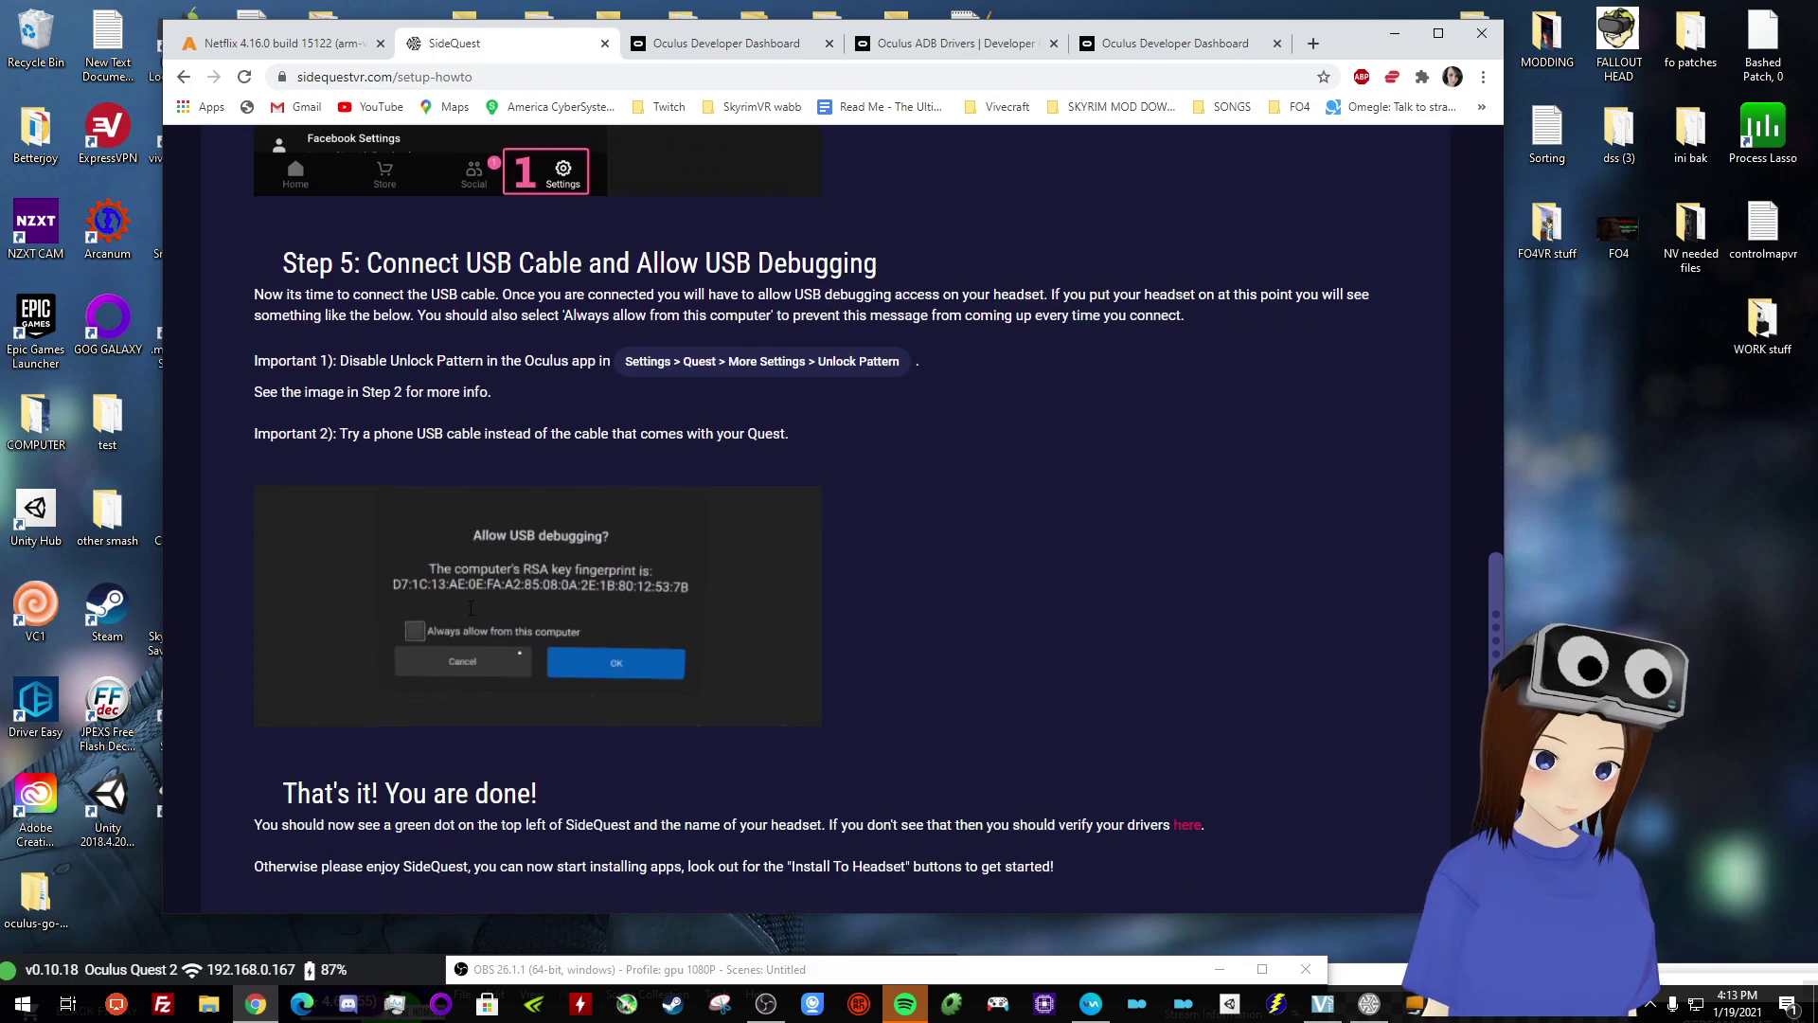
{"action": "scroll", "coordinate": [616, 483], "scroll_direction": "down", "scroll_amount": 3}
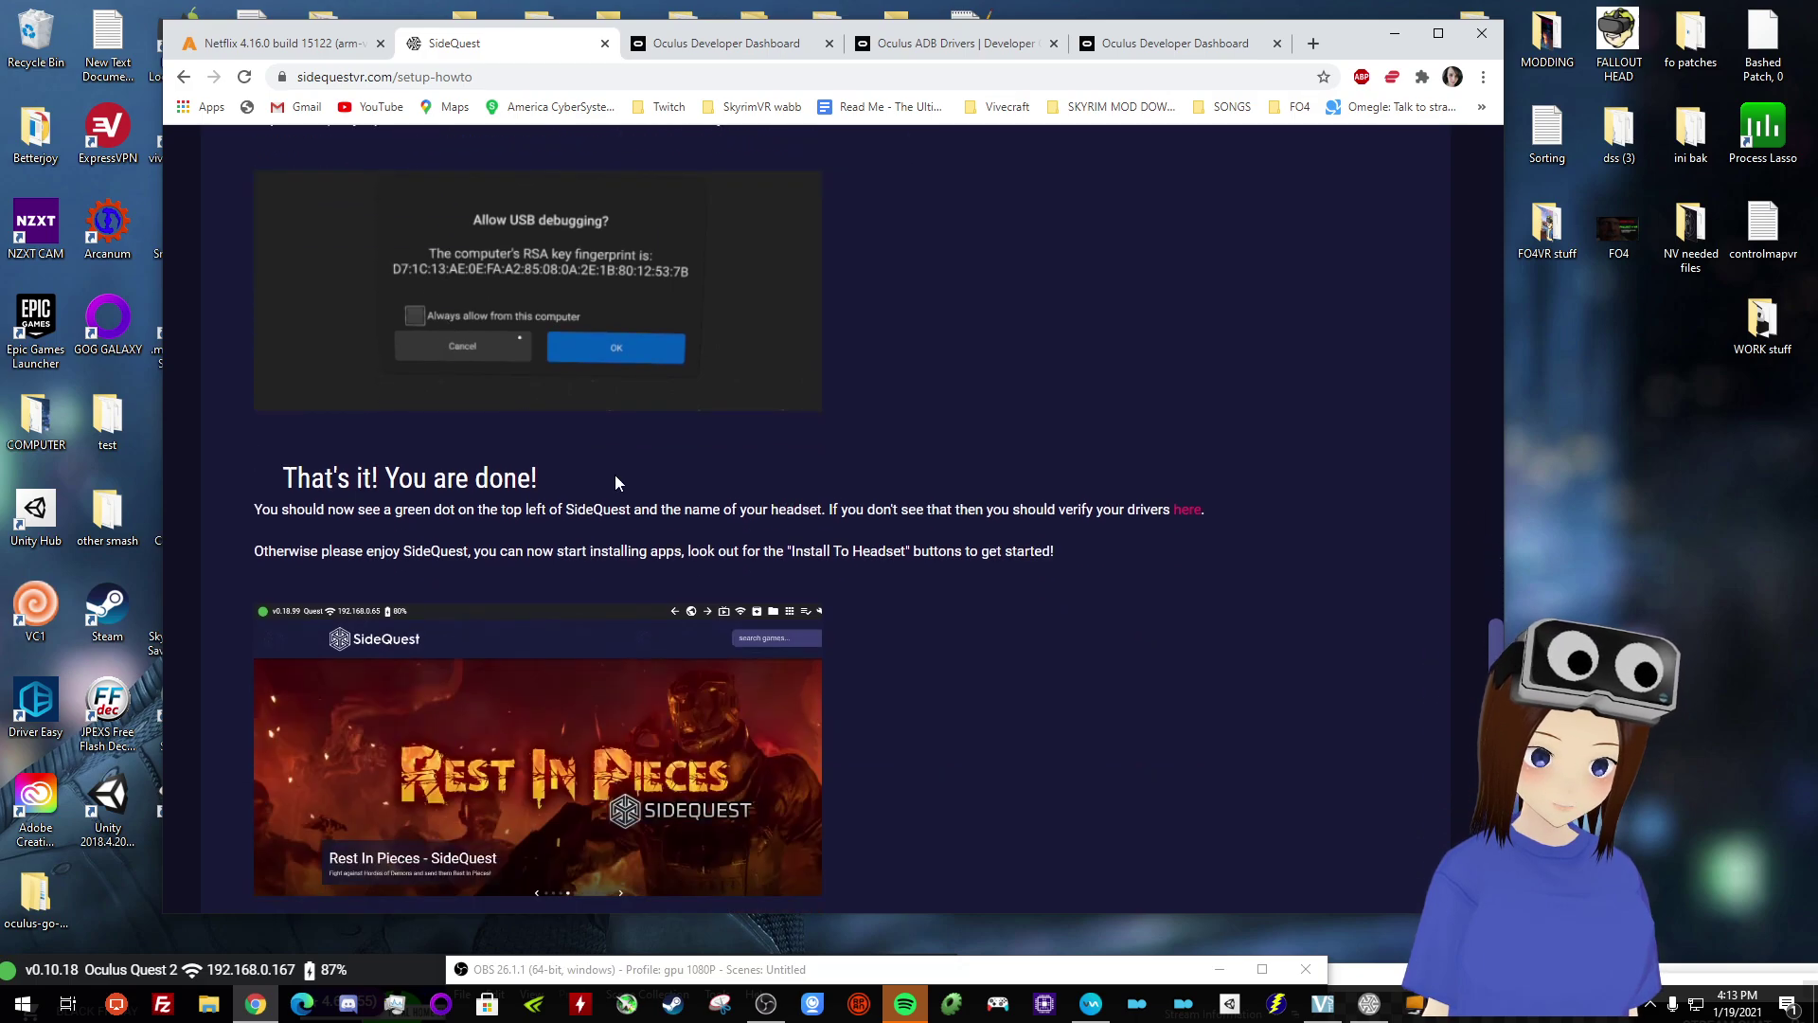
{"action": "scroll", "coordinate": [525, 691], "scroll_direction": "up", "scroll_amount": 2}
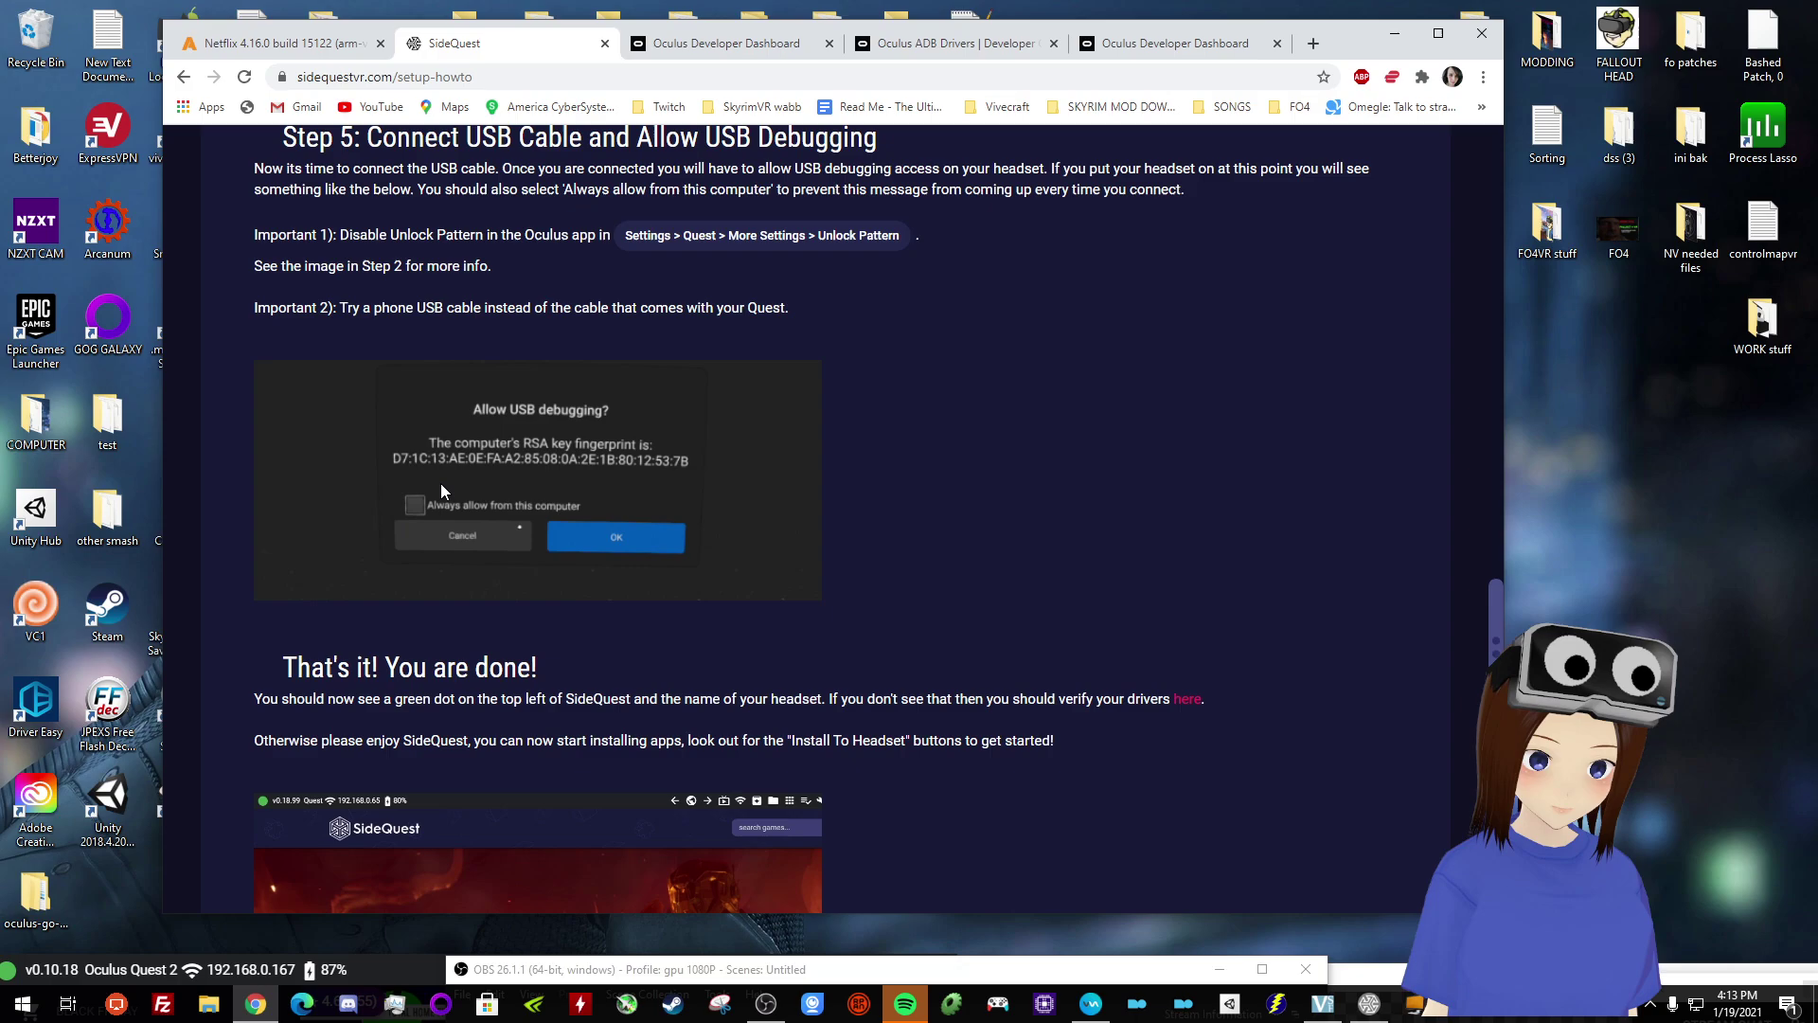
{"action": "scroll", "coordinate": [517, 483], "scroll_direction": "up", "scroll_amount": 2}
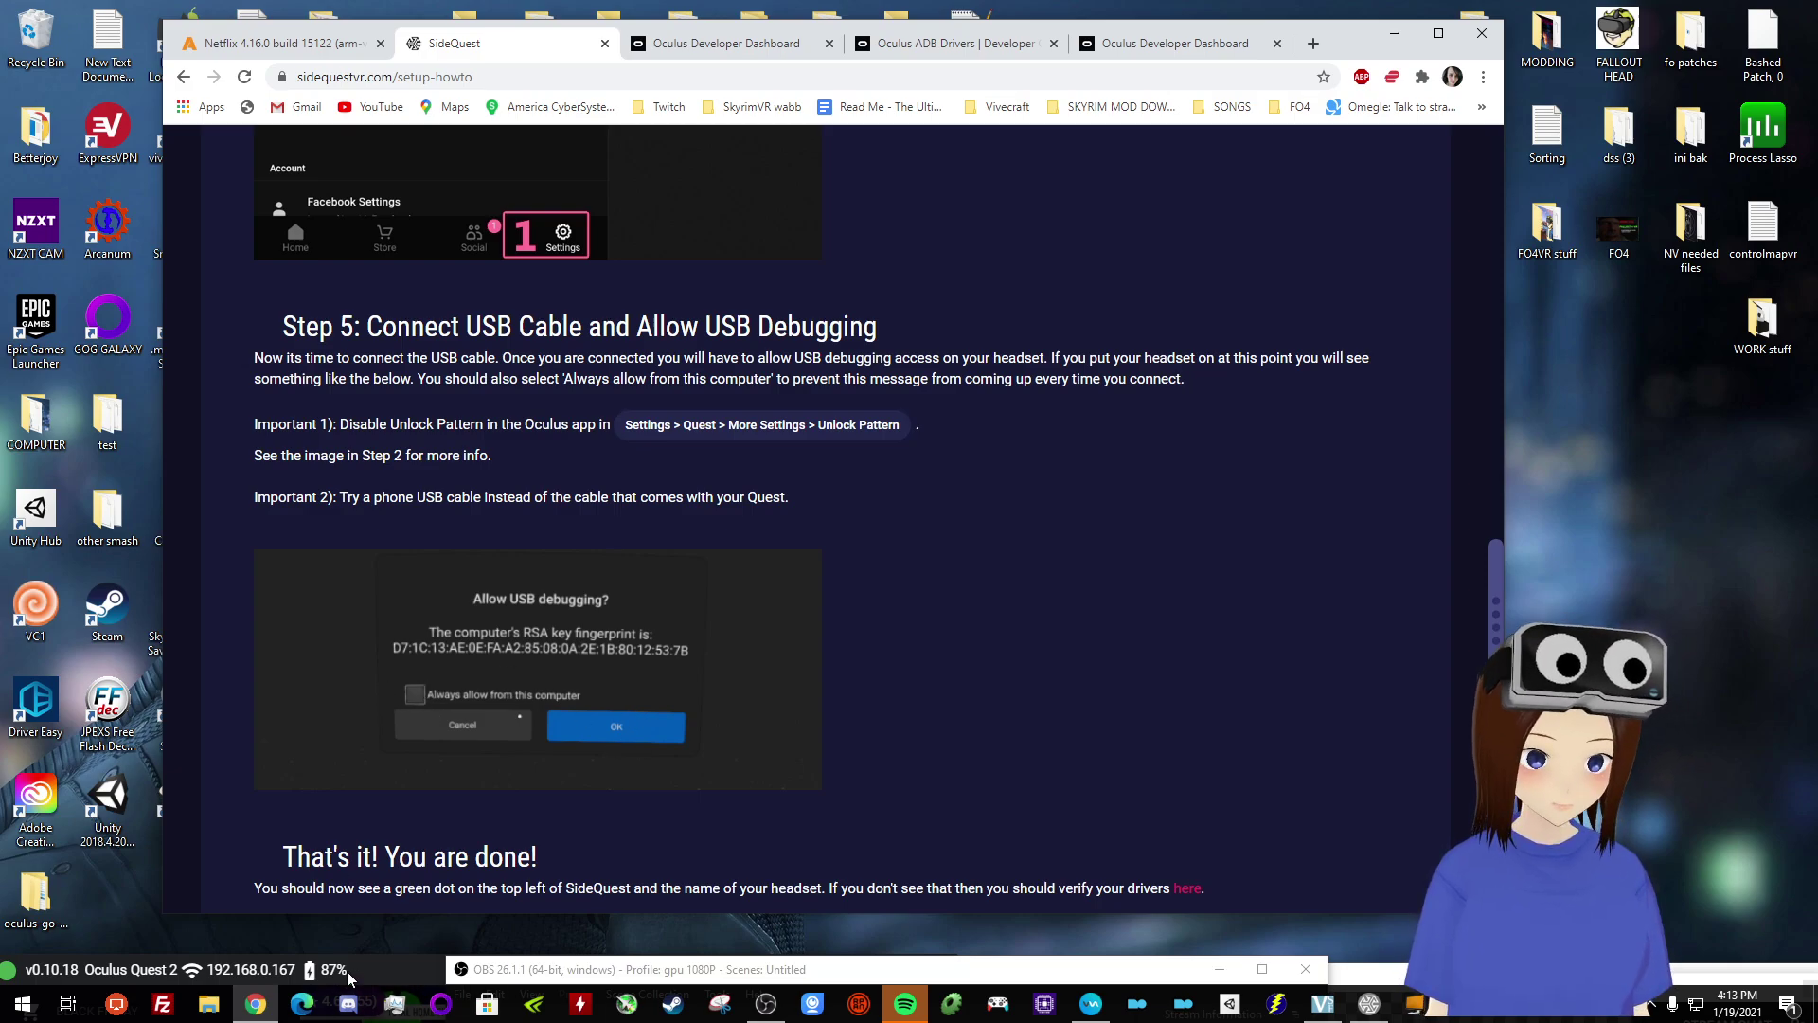
{"action": "scroll", "coordinate": [527, 654], "scroll_direction": "down", "scroll_amount": 3}
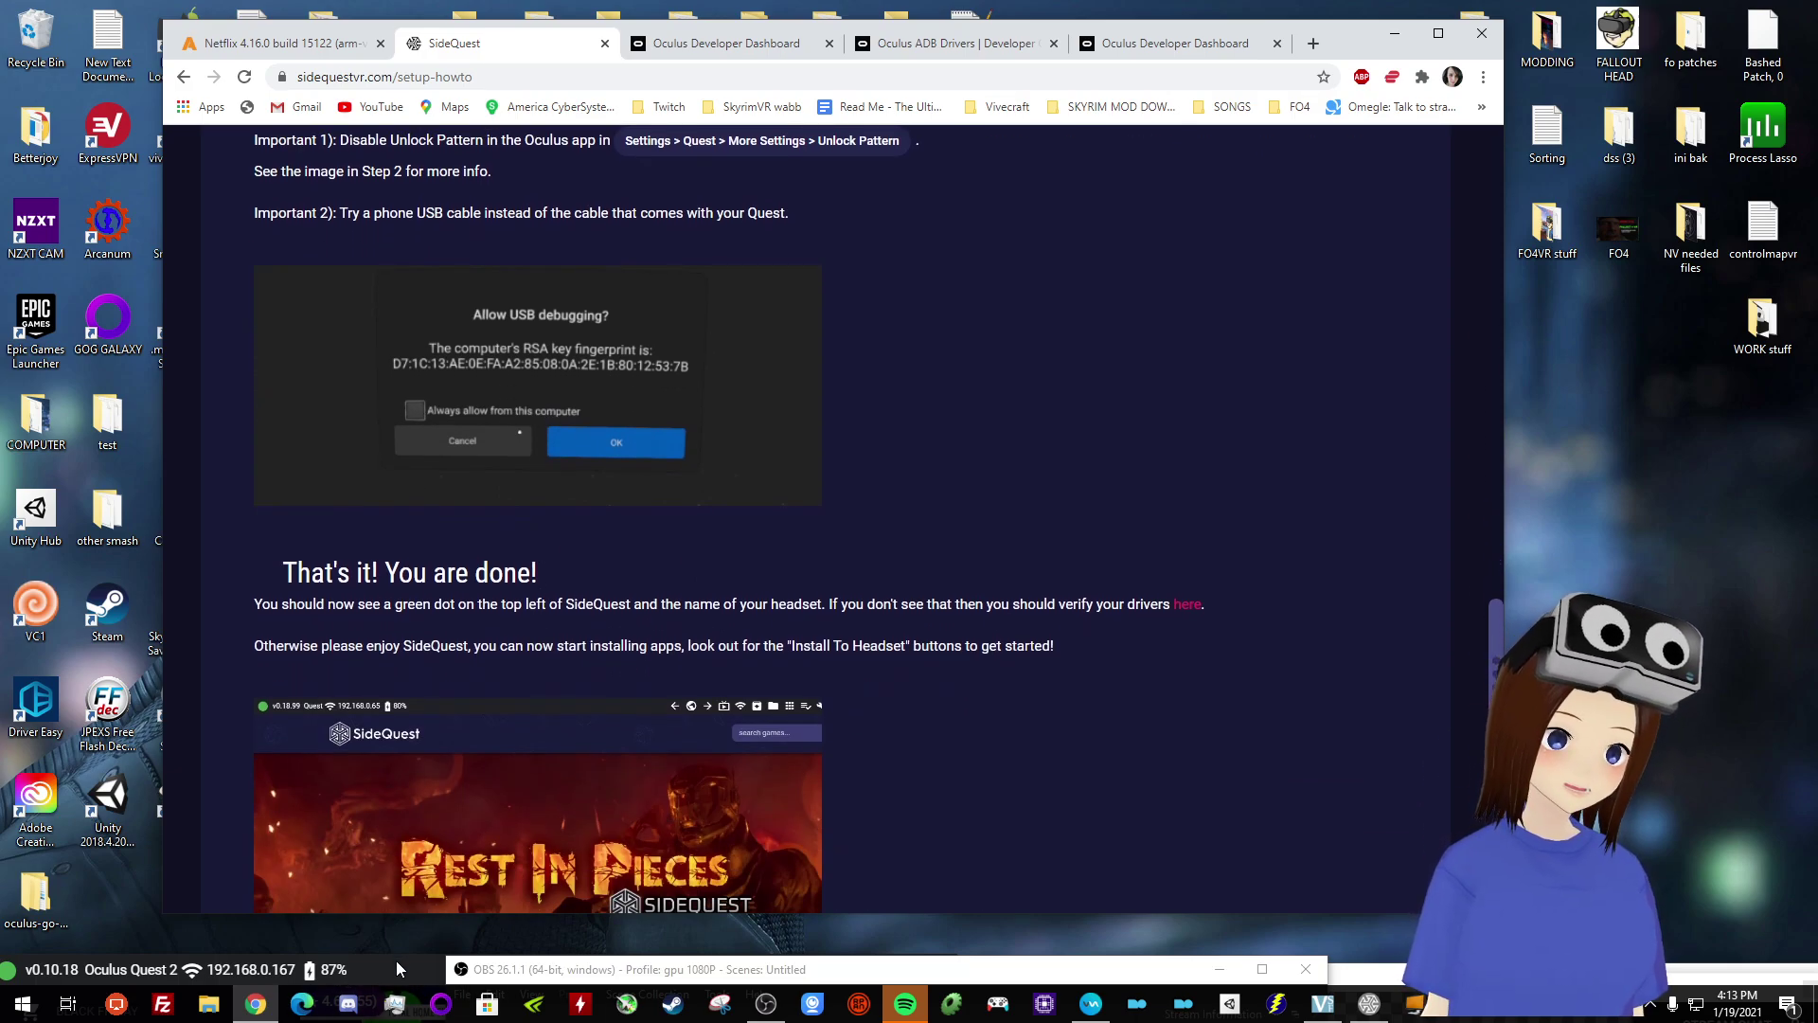
- Drag the SideQuest window up over the browser and scroll through its pages toward ALVR
{"action": "left_click_drag", "start_coordinate": [396, 960], "coordinate": [620, 177]}
{"action": "scroll", "coordinate": [324, 424], "scroll_direction": "up", "scroll_amount": 10}
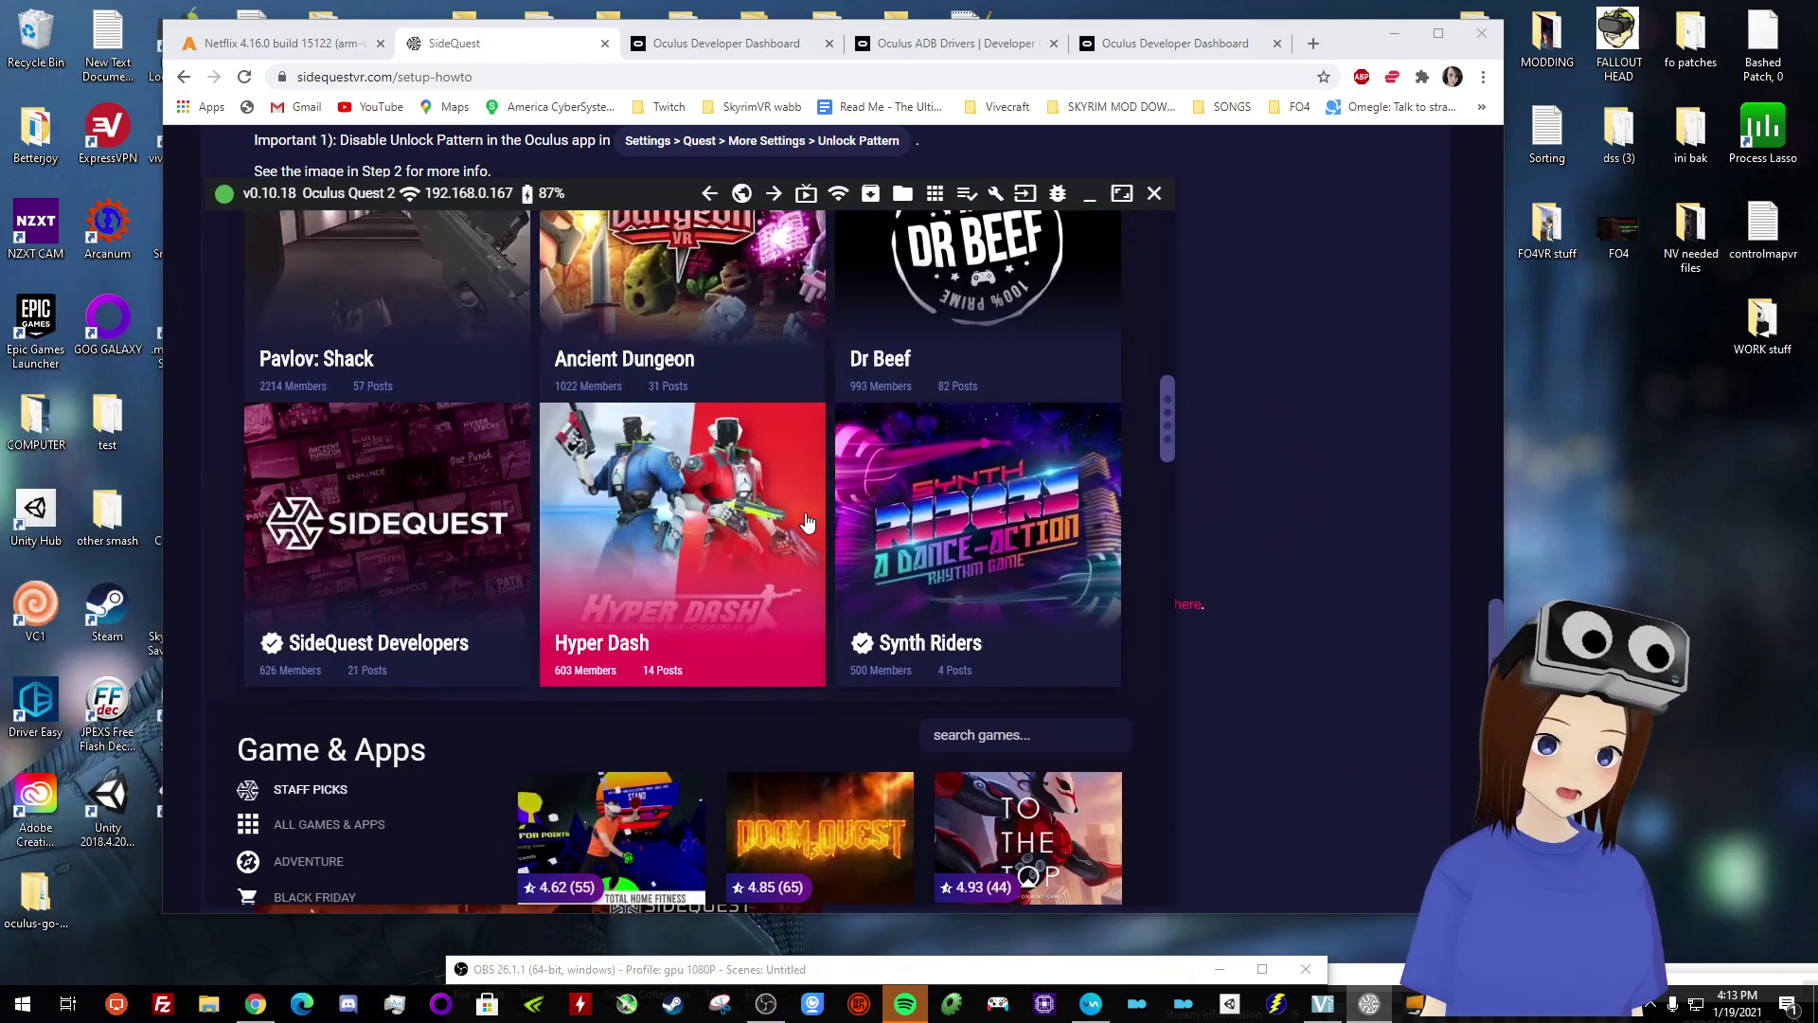
{"action": "scroll", "coordinate": [325, 424], "scroll_direction": "up", "scroll_amount": 5}
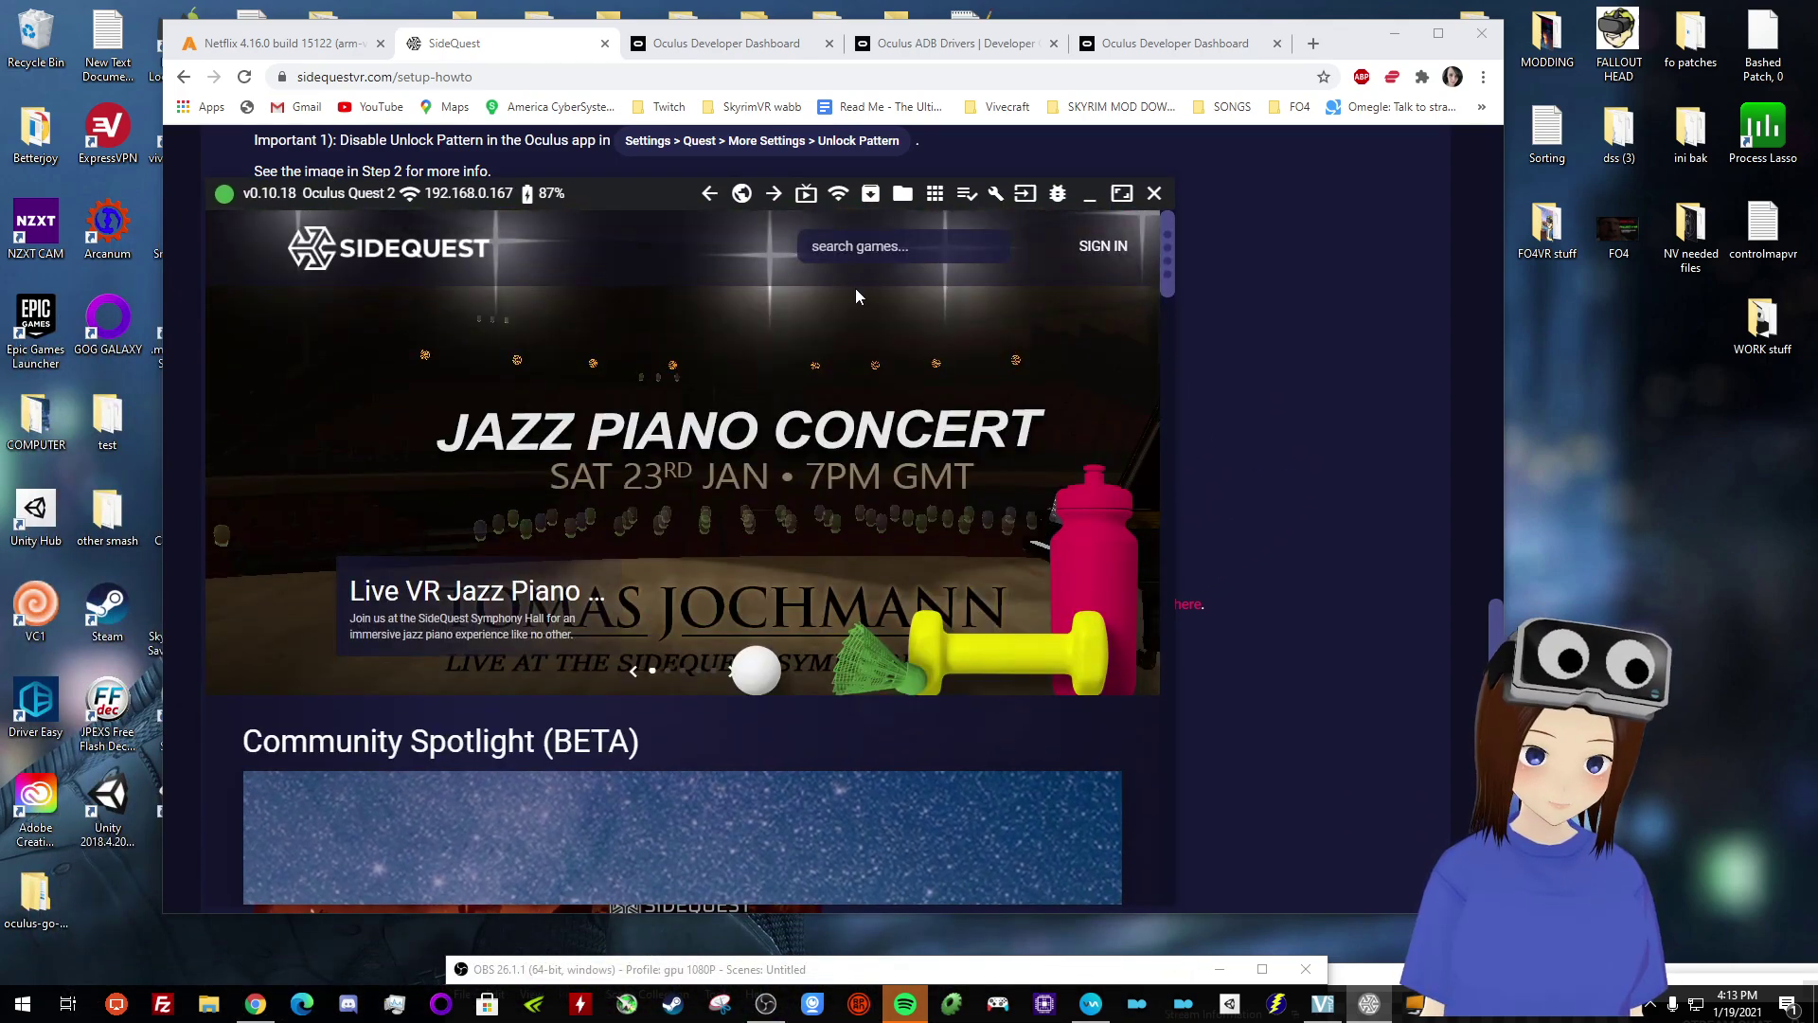
{"action": "scroll", "coordinate": [570, 508], "scroll_direction": "down", "scroll_amount": 6}
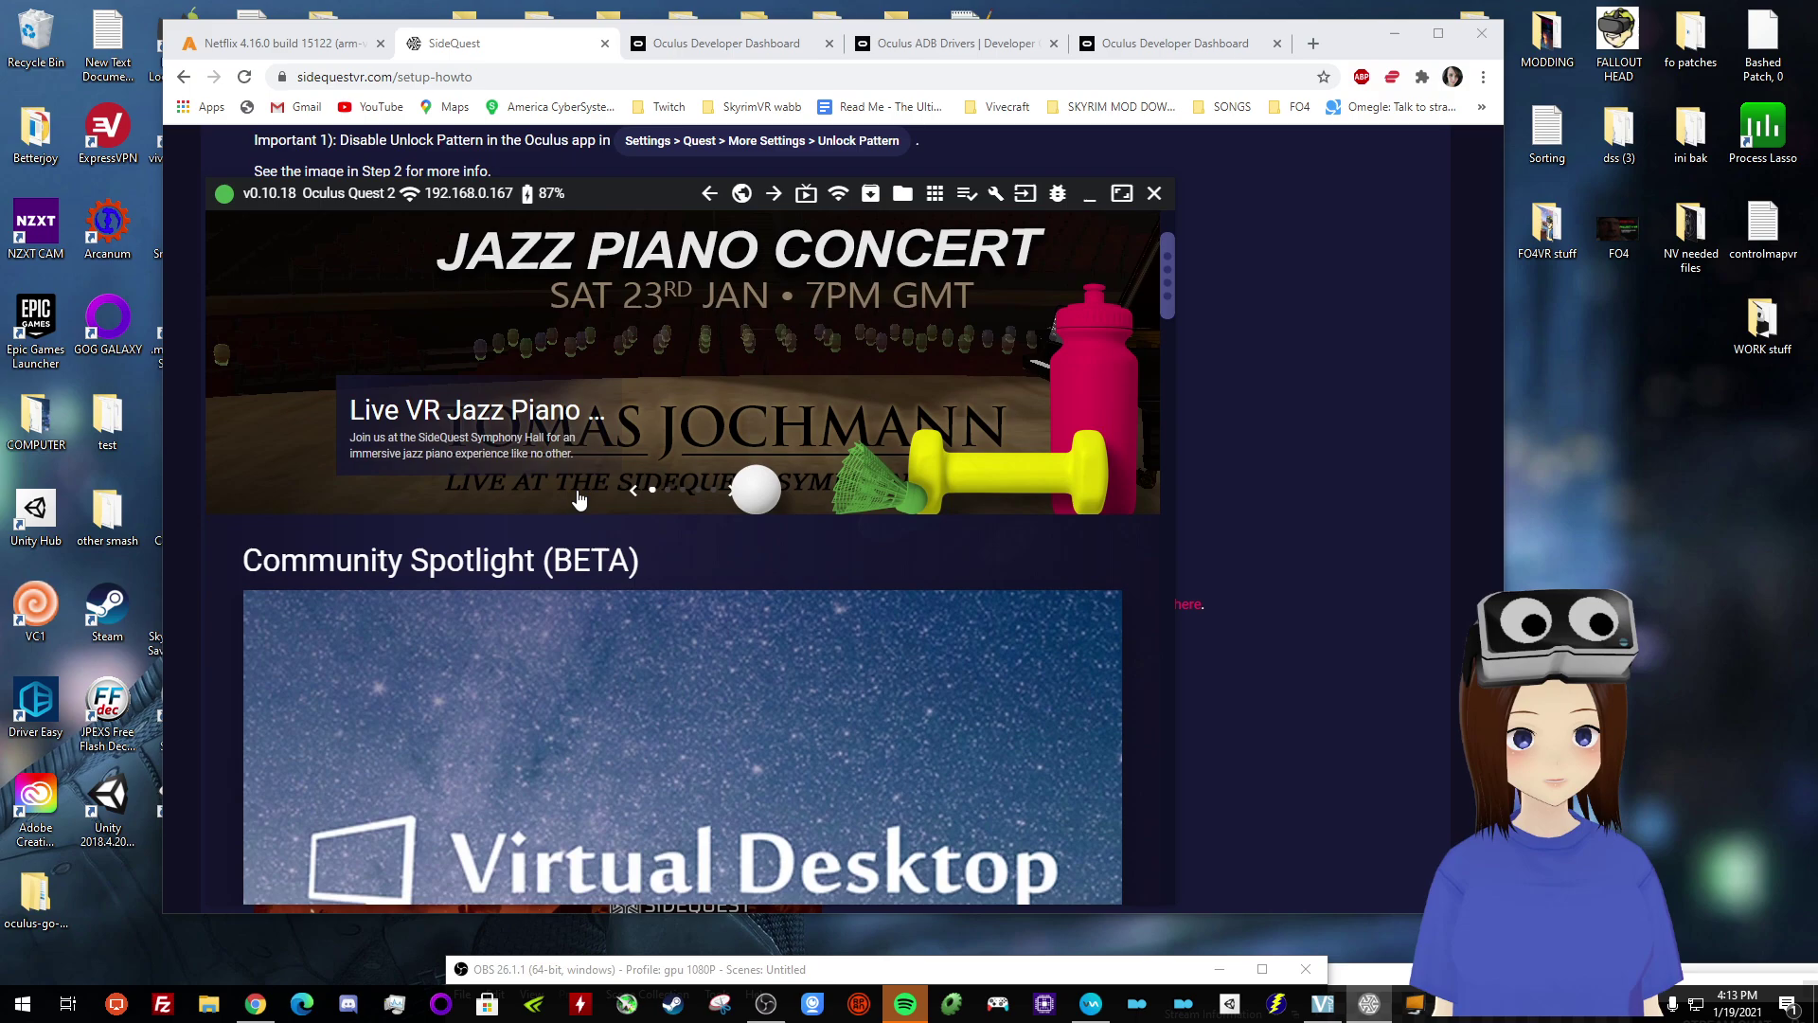
{"action": "scroll", "coordinate": [616, 483], "scroll_direction": "down", "scroll_amount": 4}
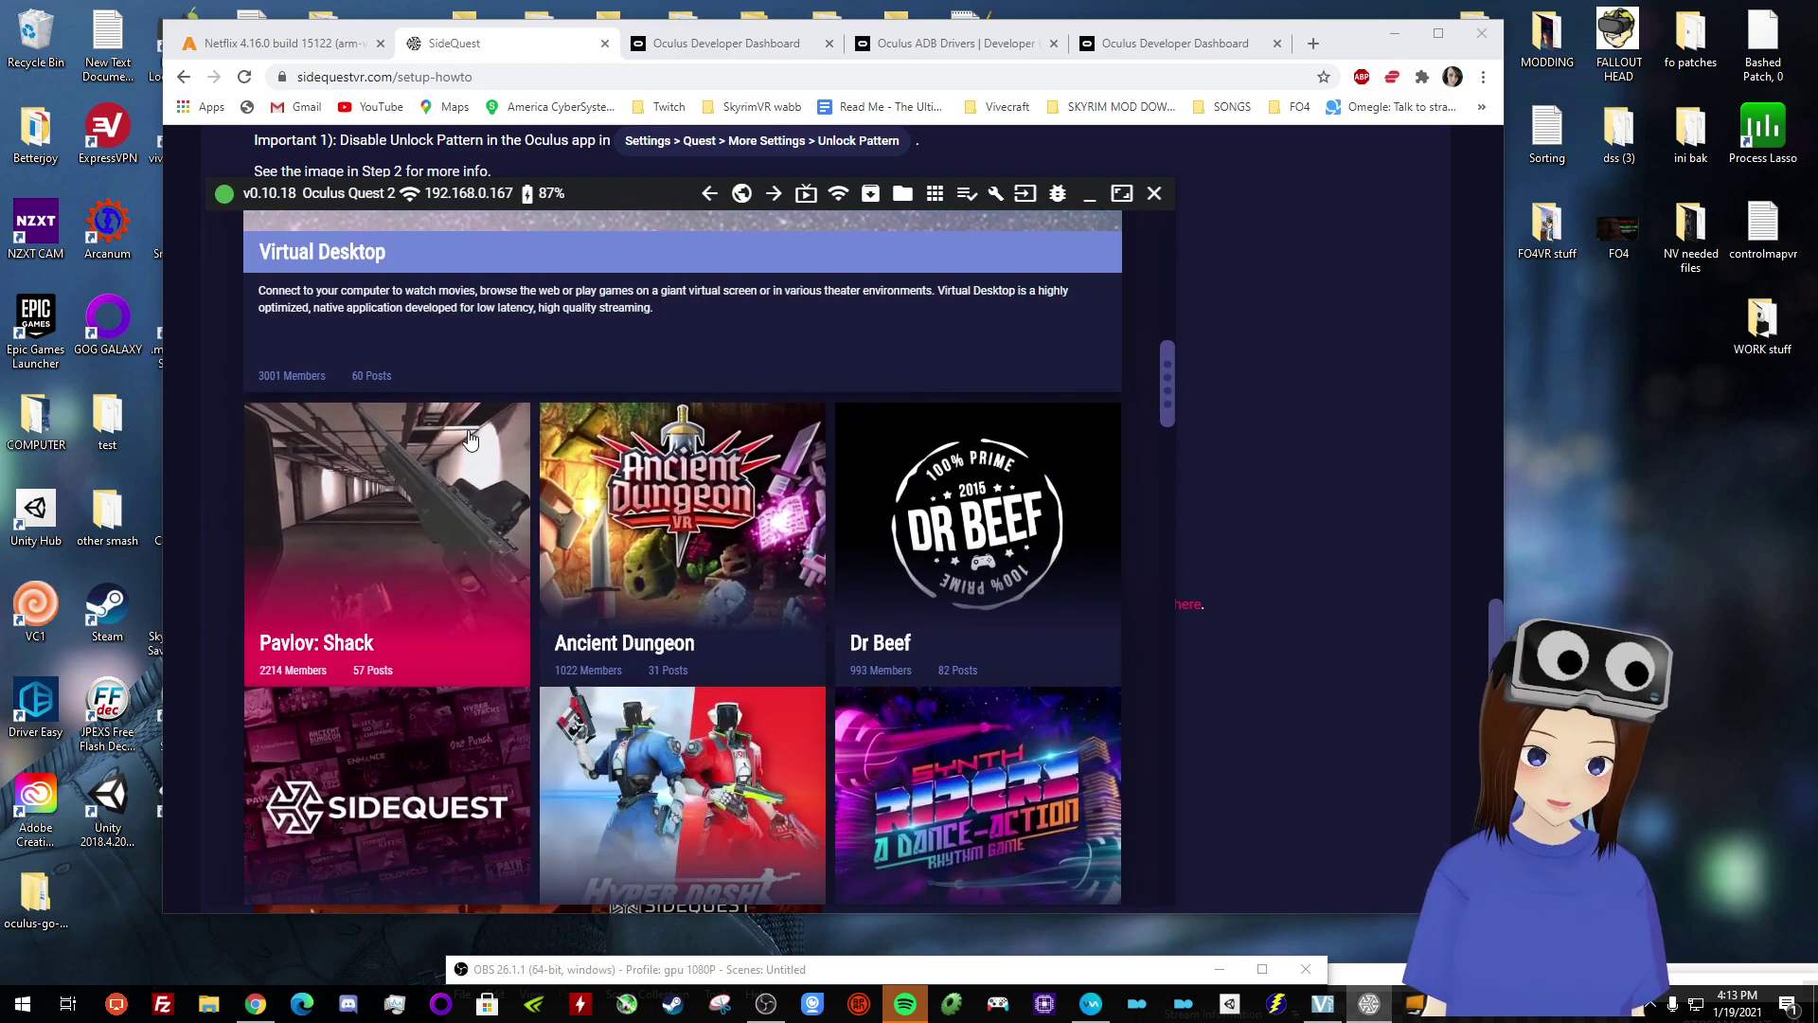
{"action": "scroll", "coordinate": [499, 431], "scroll_direction": "up", "scroll_amount": 6}
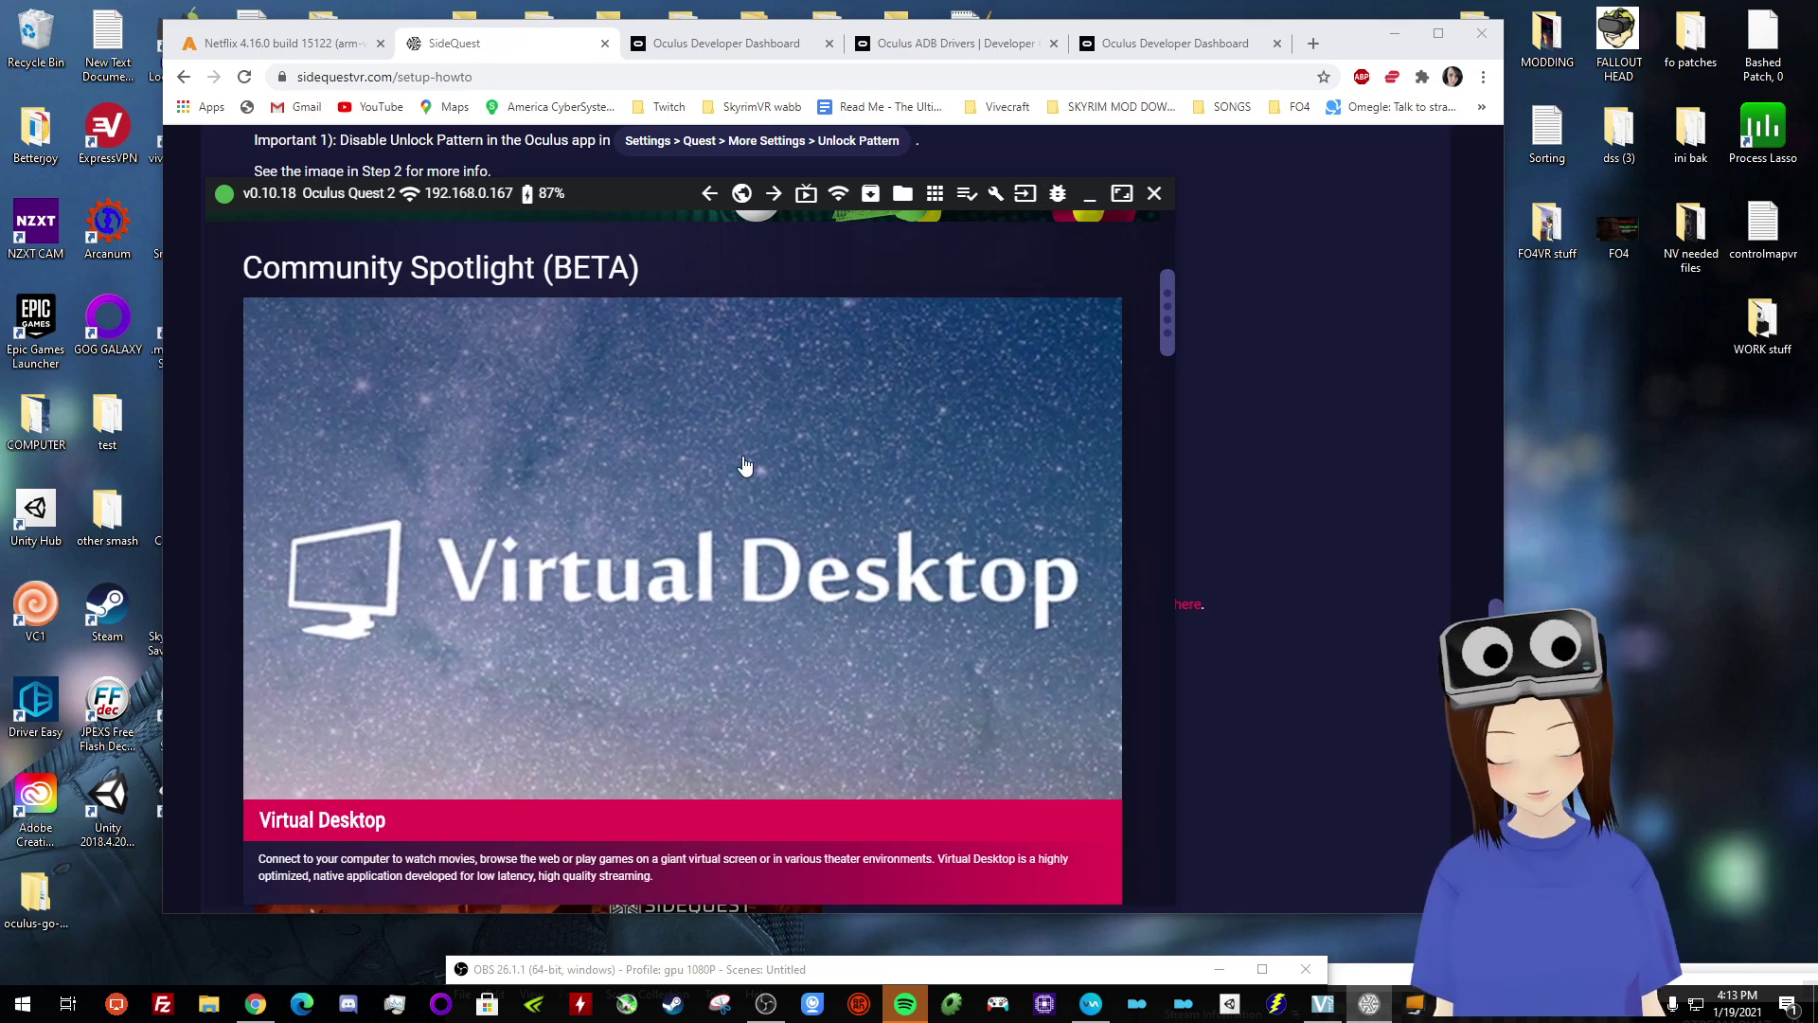
{"action": "scroll", "coordinate": [620, 547], "scroll_direction": "down", "scroll_amount": 3}
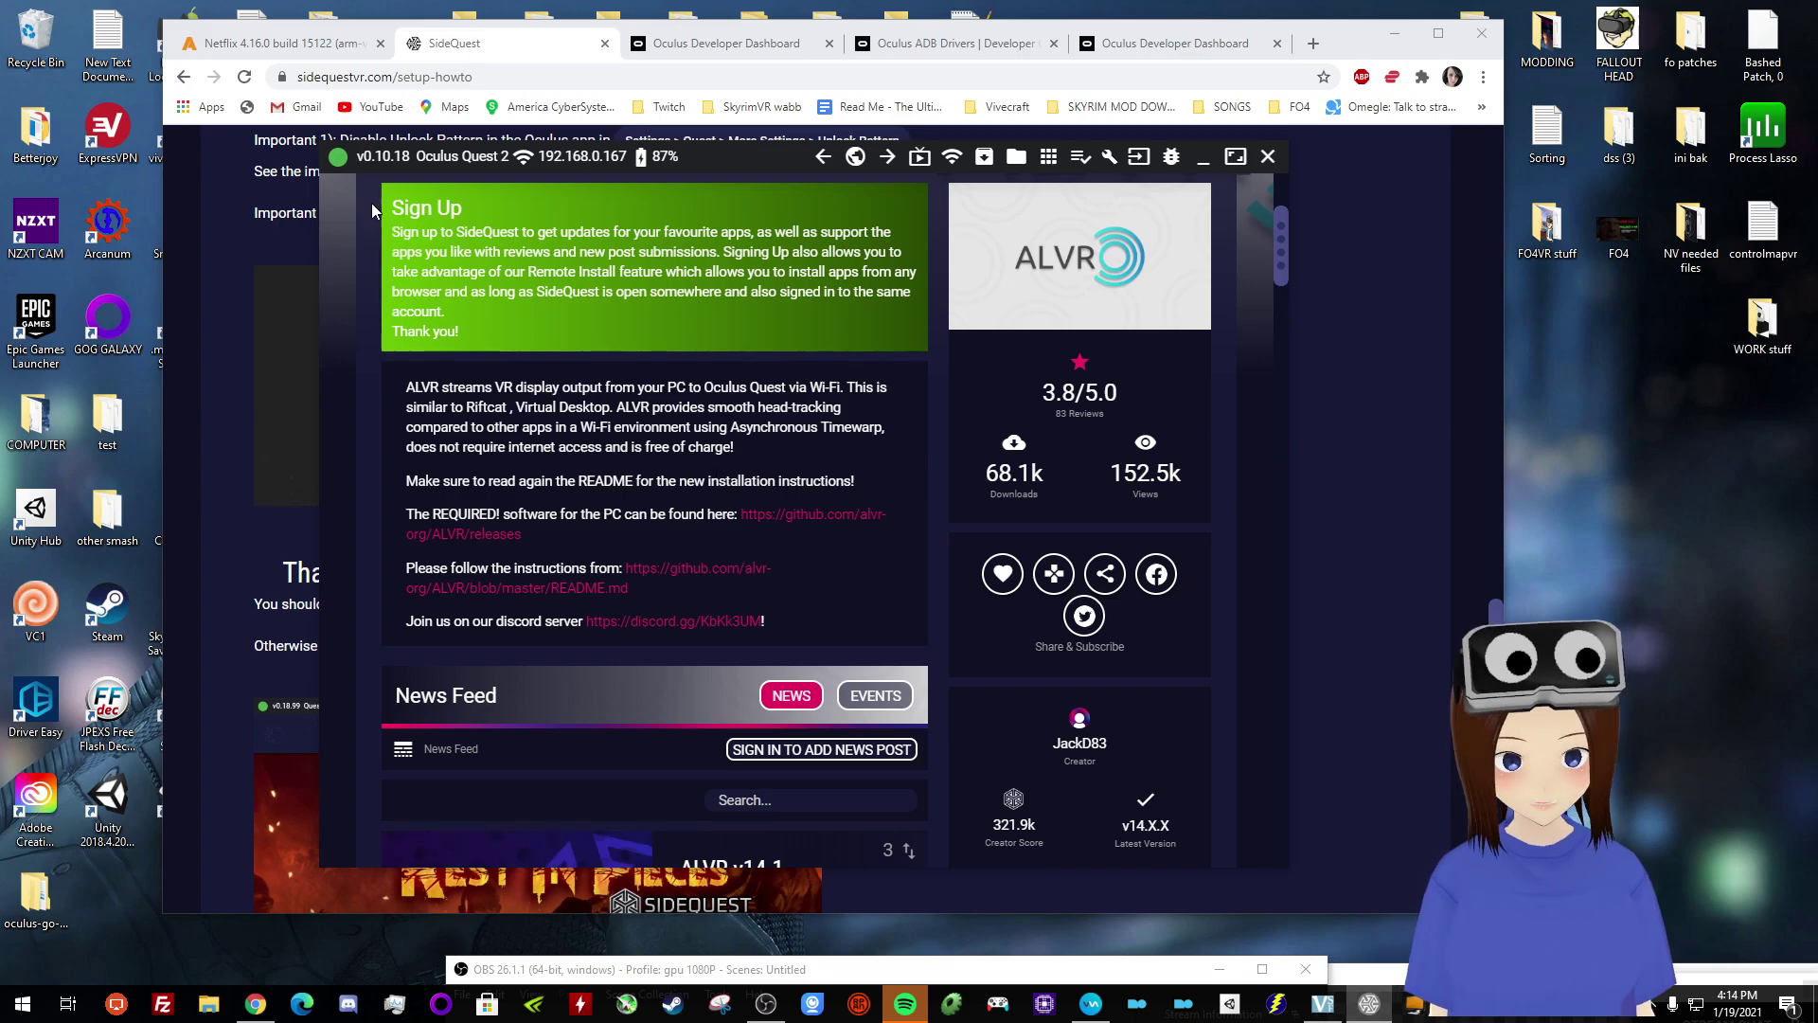
- Go back from ALVR to the SideQuest home page, browse it, and drag the window to the screen bottom
{"action": "scroll", "coordinate": [616, 278], "scroll_direction": "up", "scroll_amount": 3}
{"action": "left_click", "coordinate": [823, 156]}
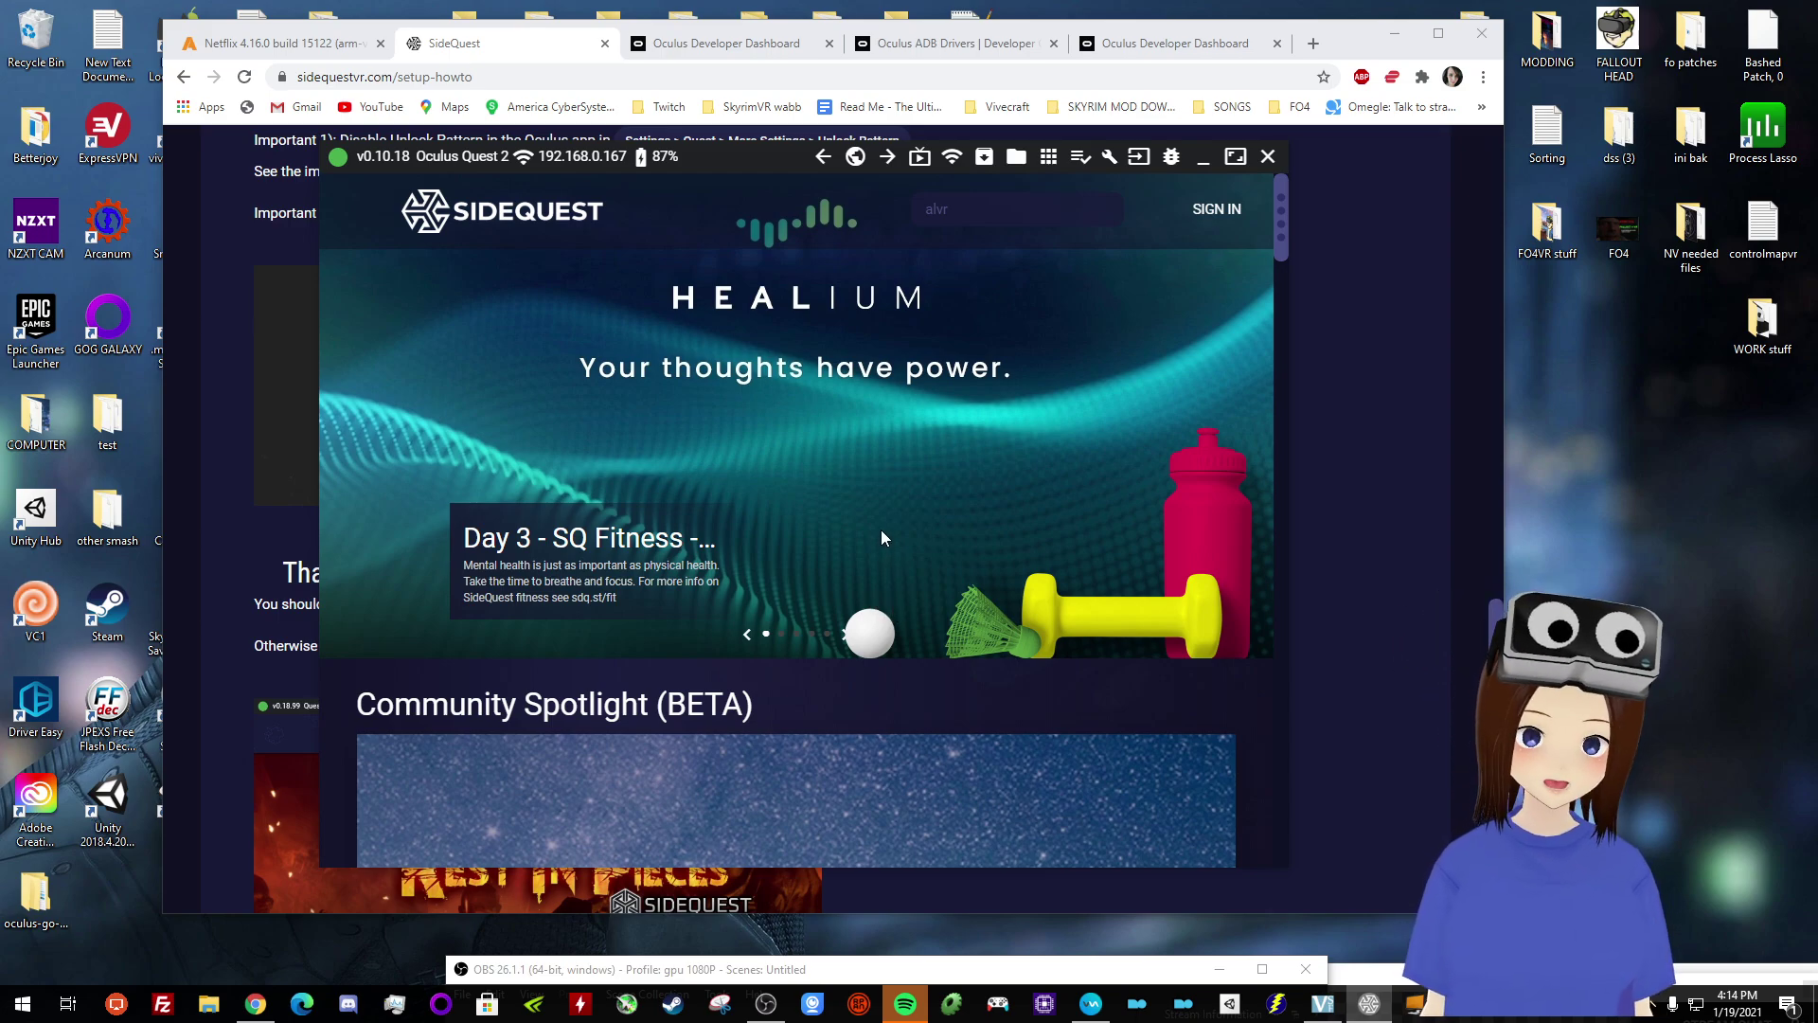
{"action": "scroll", "coordinate": [948, 524], "scroll_direction": "down", "scroll_amount": 6}
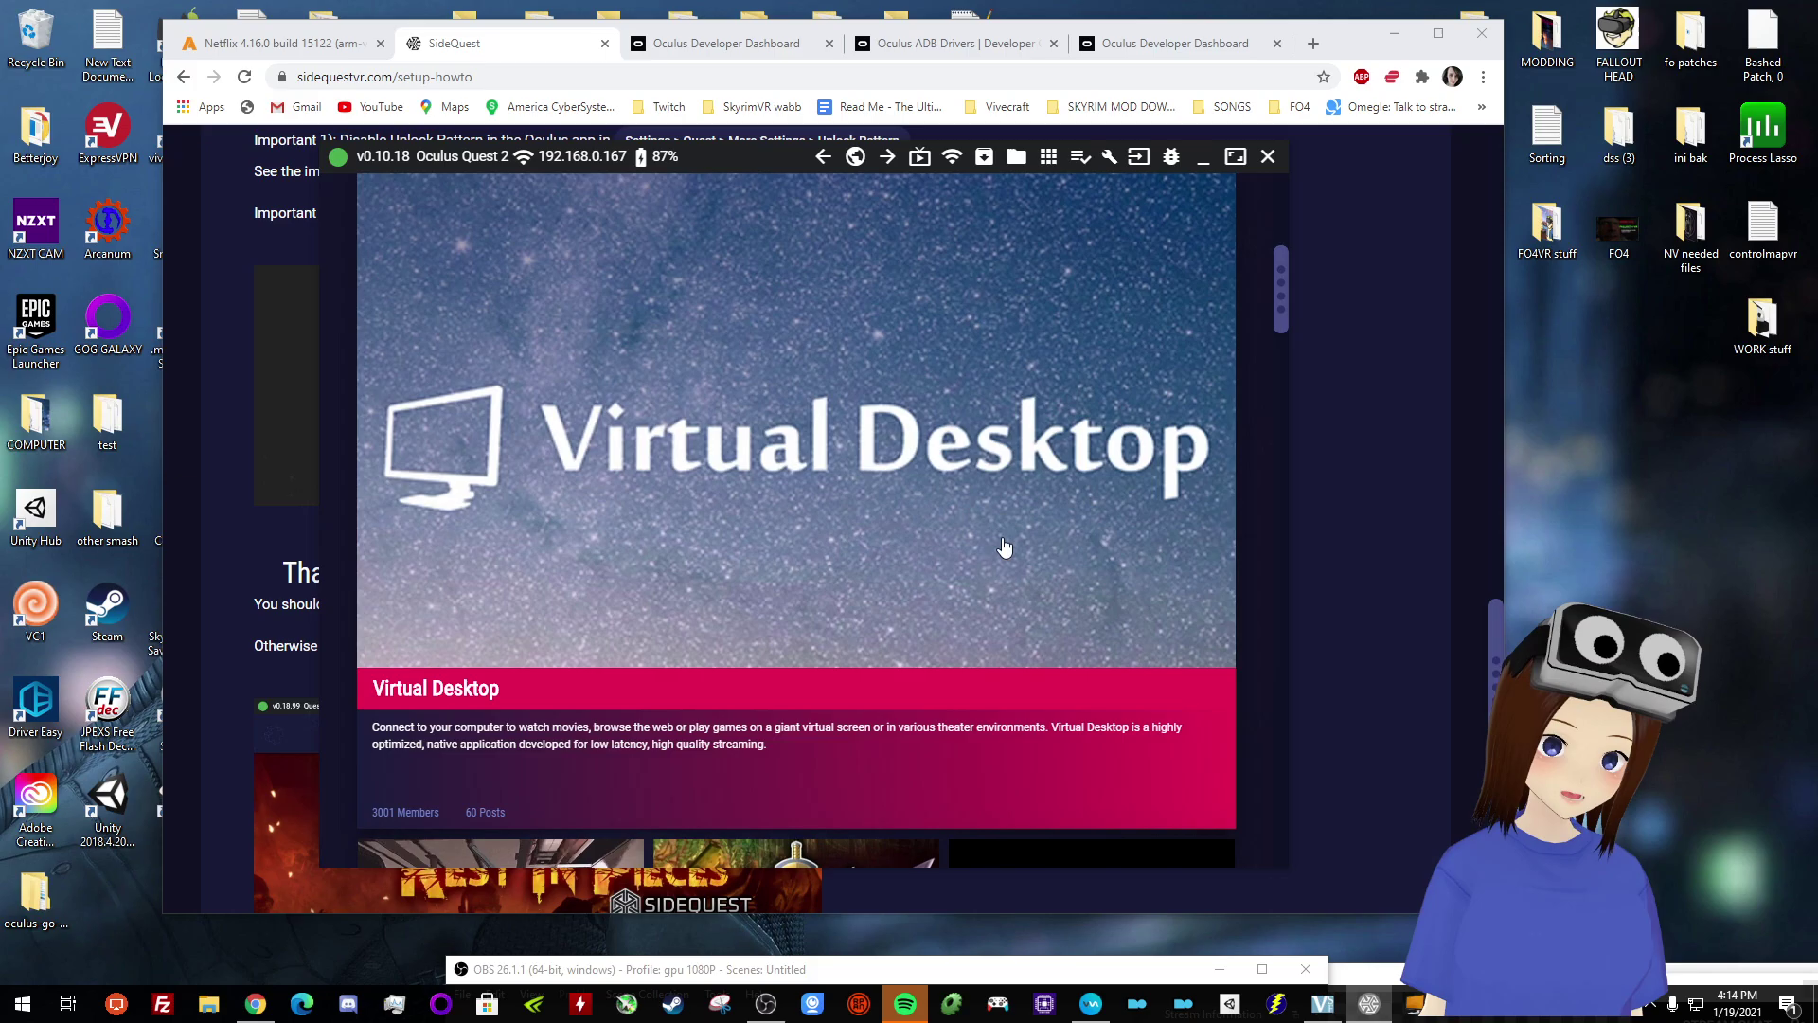
{"action": "scroll", "coordinate": [1018, 378], "scroll_direction": "down", "scroll_amount": 1}
{"action": "scroll", "coordinate": [1022, 291], "scroll_direction": "down", "scroll_amount": 12}
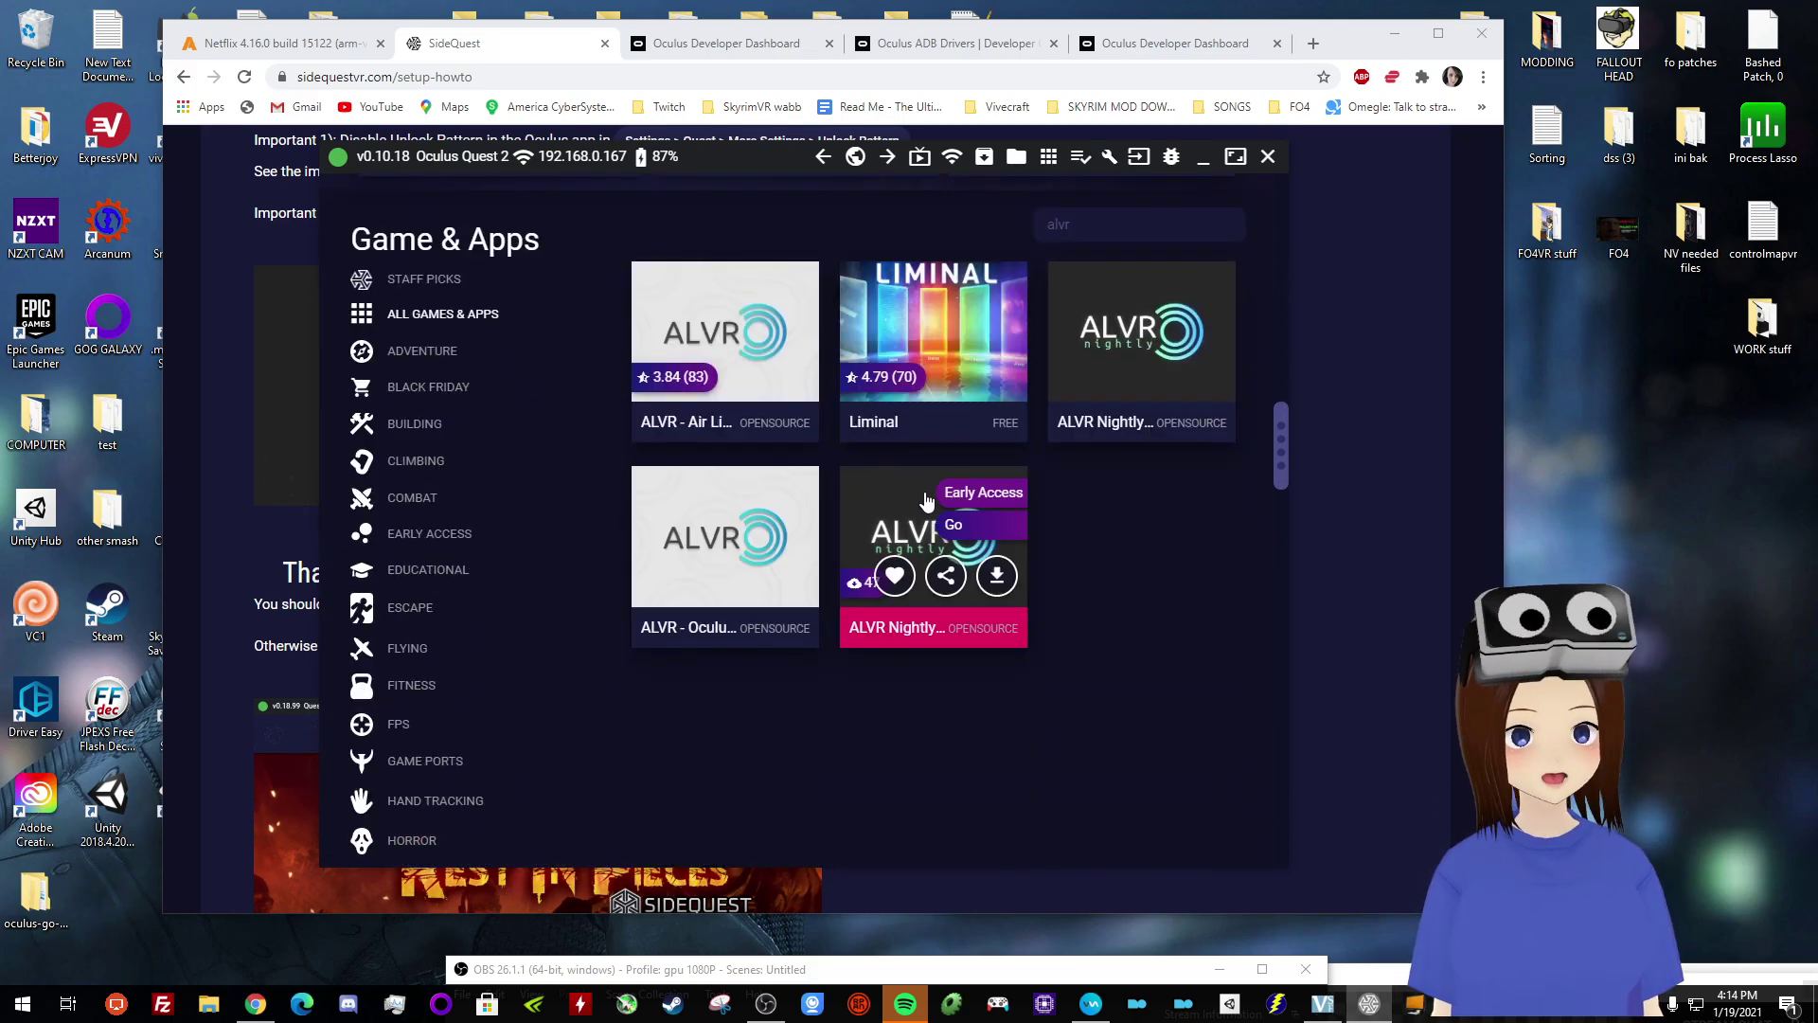
{"action": "scroll", "coordinate": [741, 193], "scroll_direction": "up", "scroll_amount": 7}
{"action": "scroll", "coordinate": [828, 377], "scroll_direction": "up", "scroll_amount": 10}
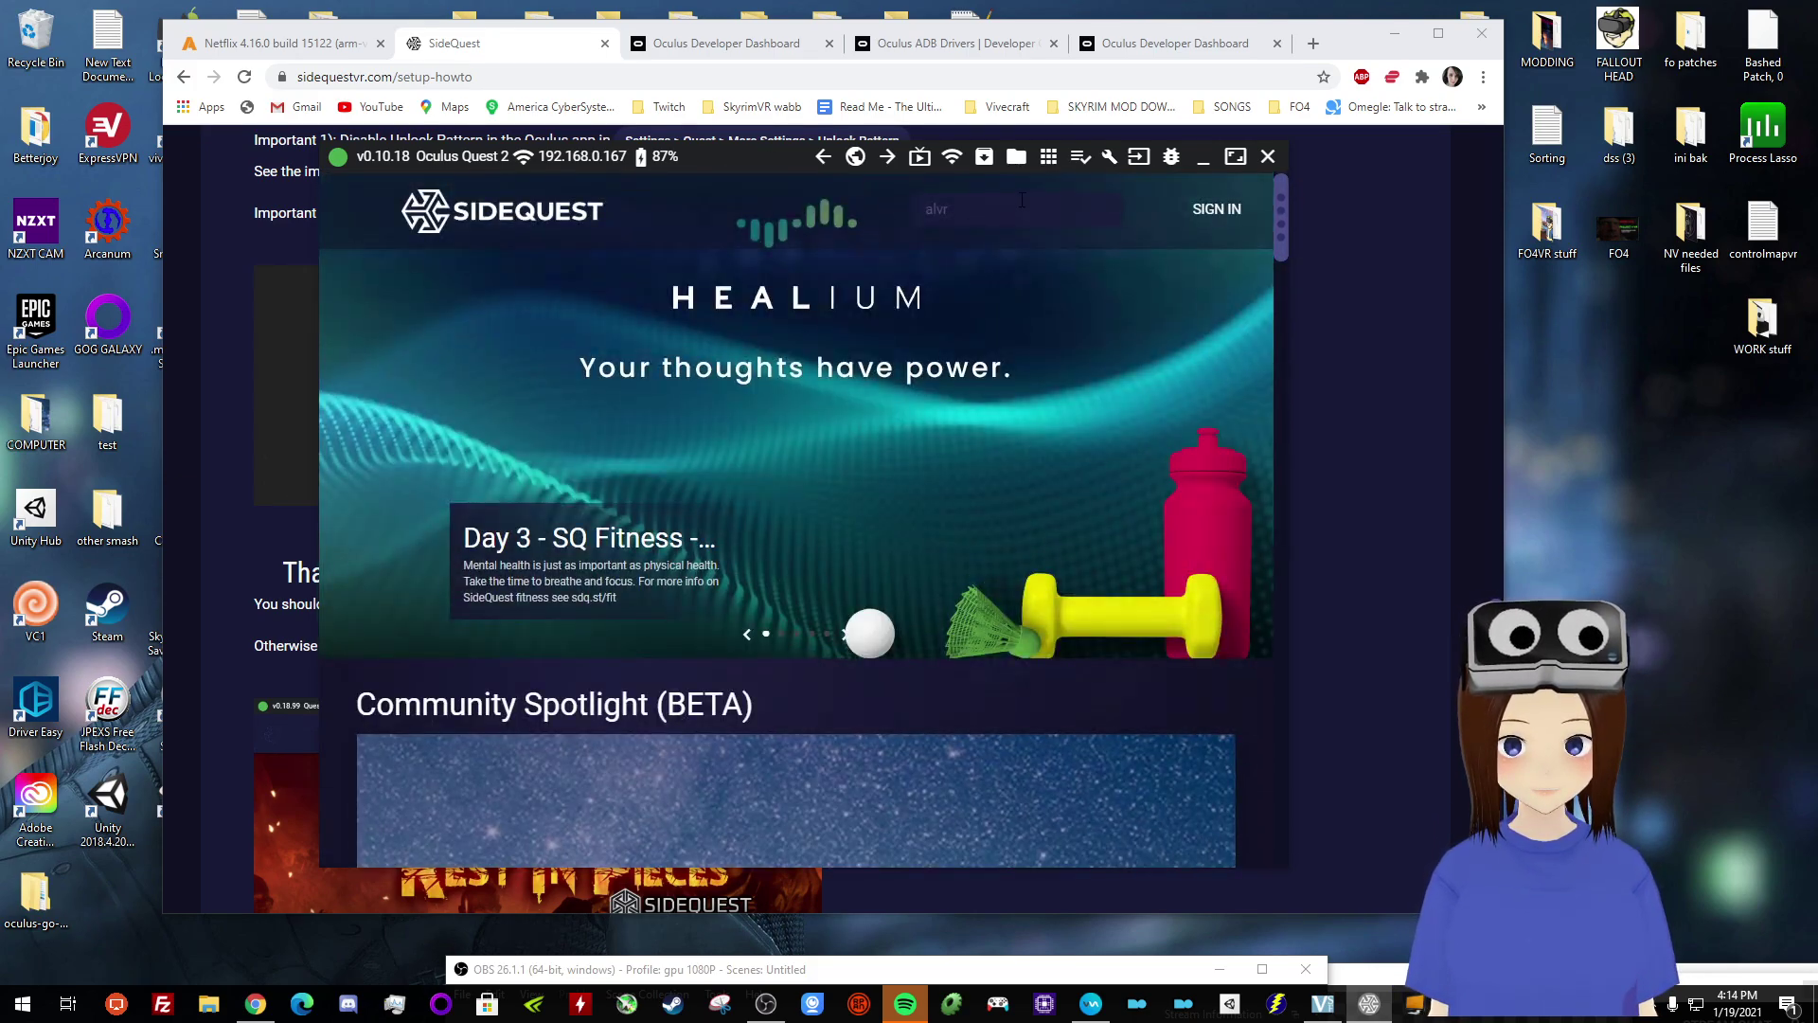
{"action": "scroll", "coordinate": [903, 486], "scroll_direction": "down", "scroll_amount": 10}
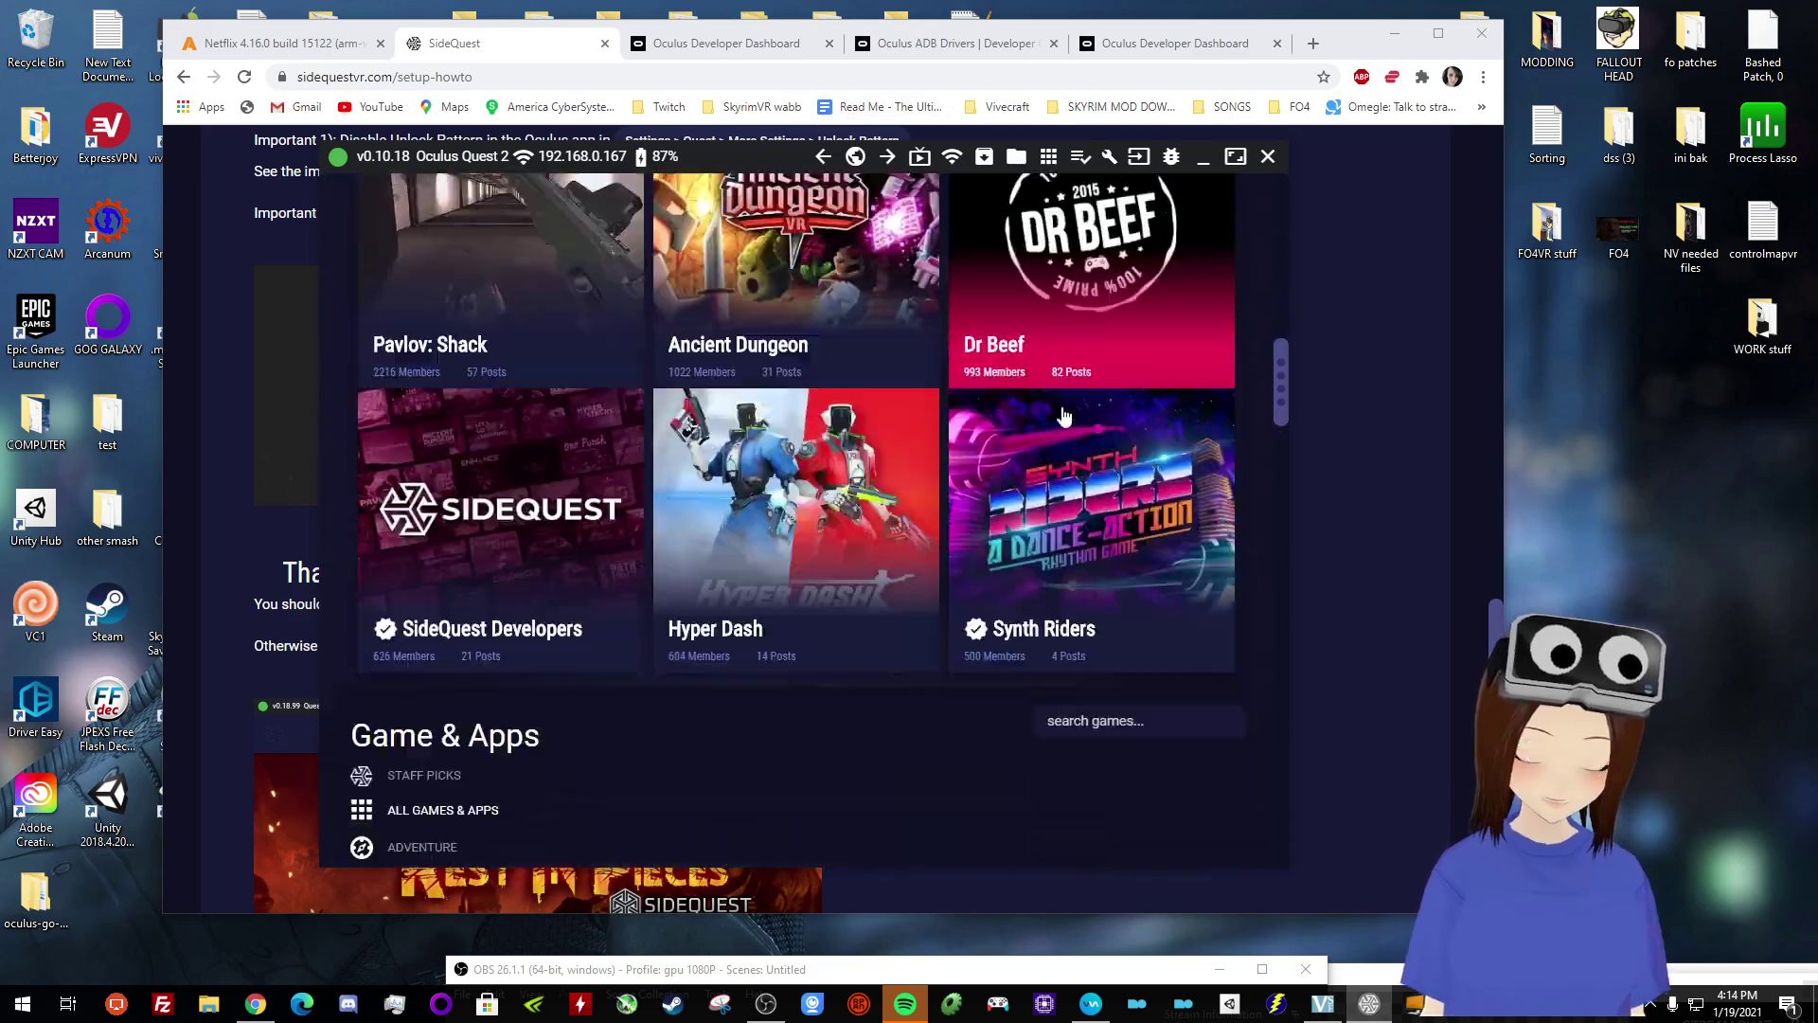
{"action": "left_click_drag", "start_coordinate": [724, 157], "coordinate": [832, 800]}
- Switch to the APKMirror tab and return to the Netflix 4.16.0 file page
{"action": "left_click", "coordinate": [276, 43]}
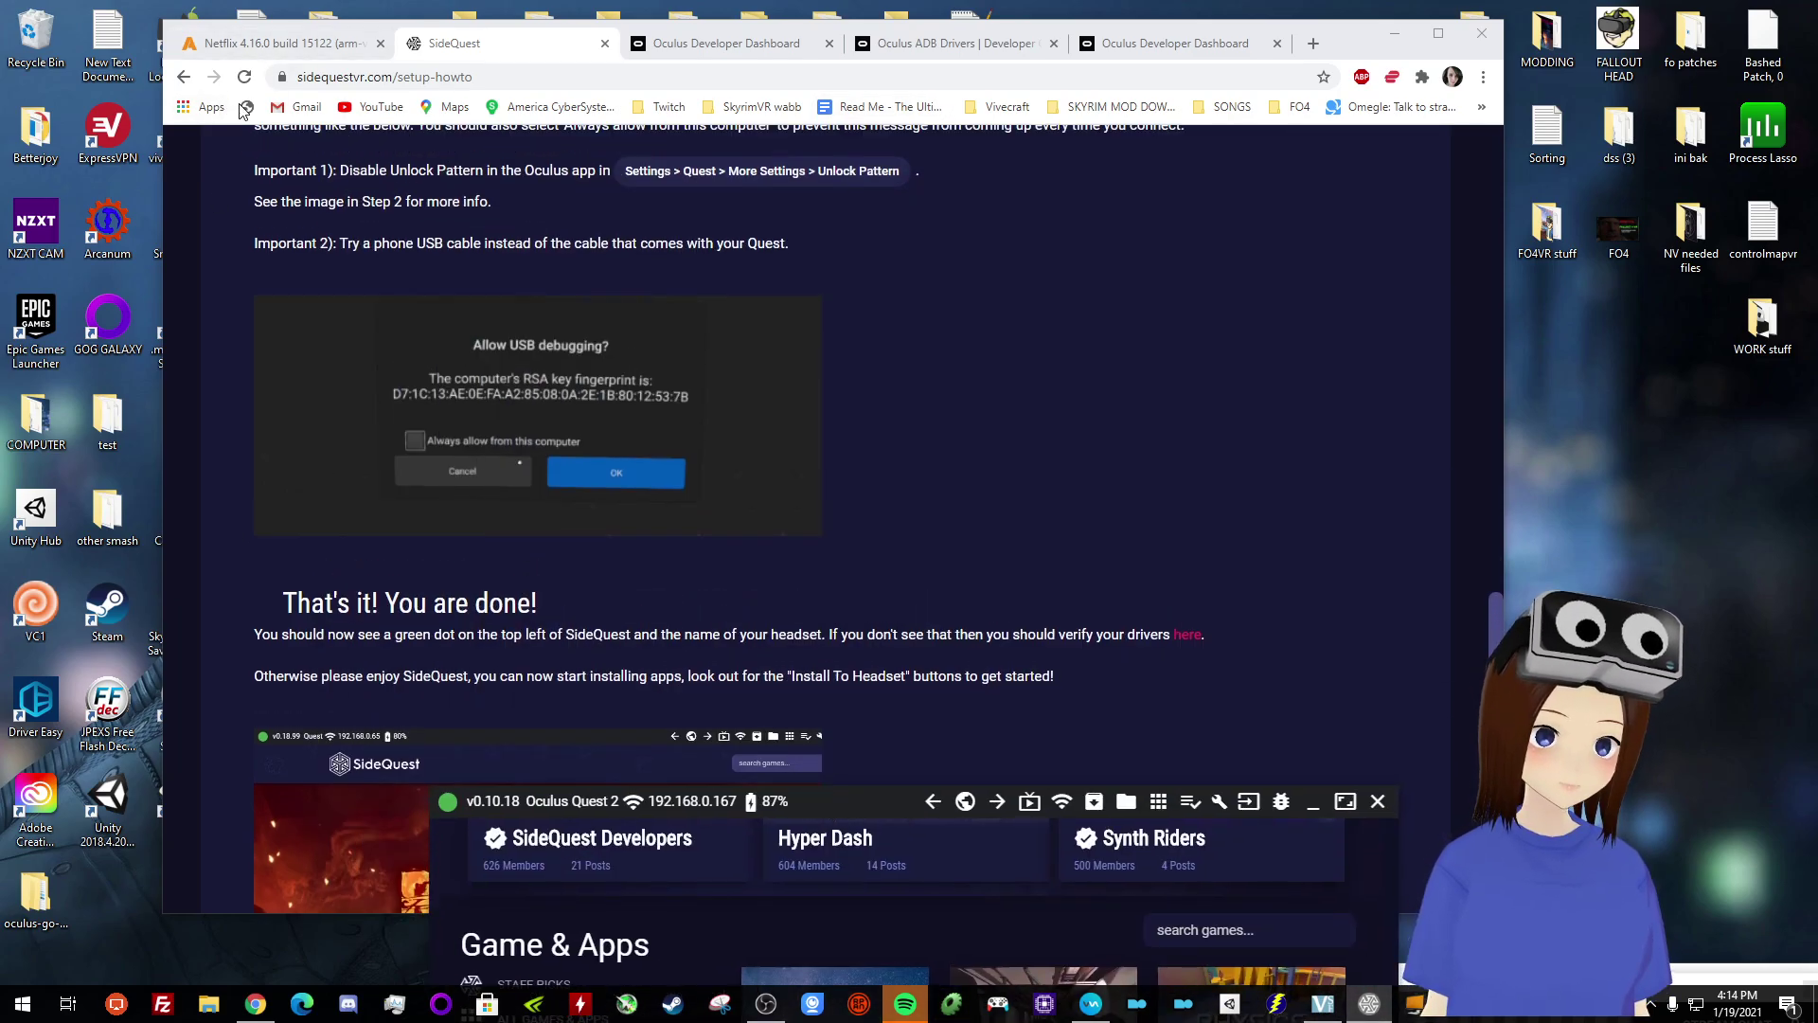
{"action": "scroll", "coordinate": [724, 530], "scroll_direction": "up", "scroll_amount": 3}
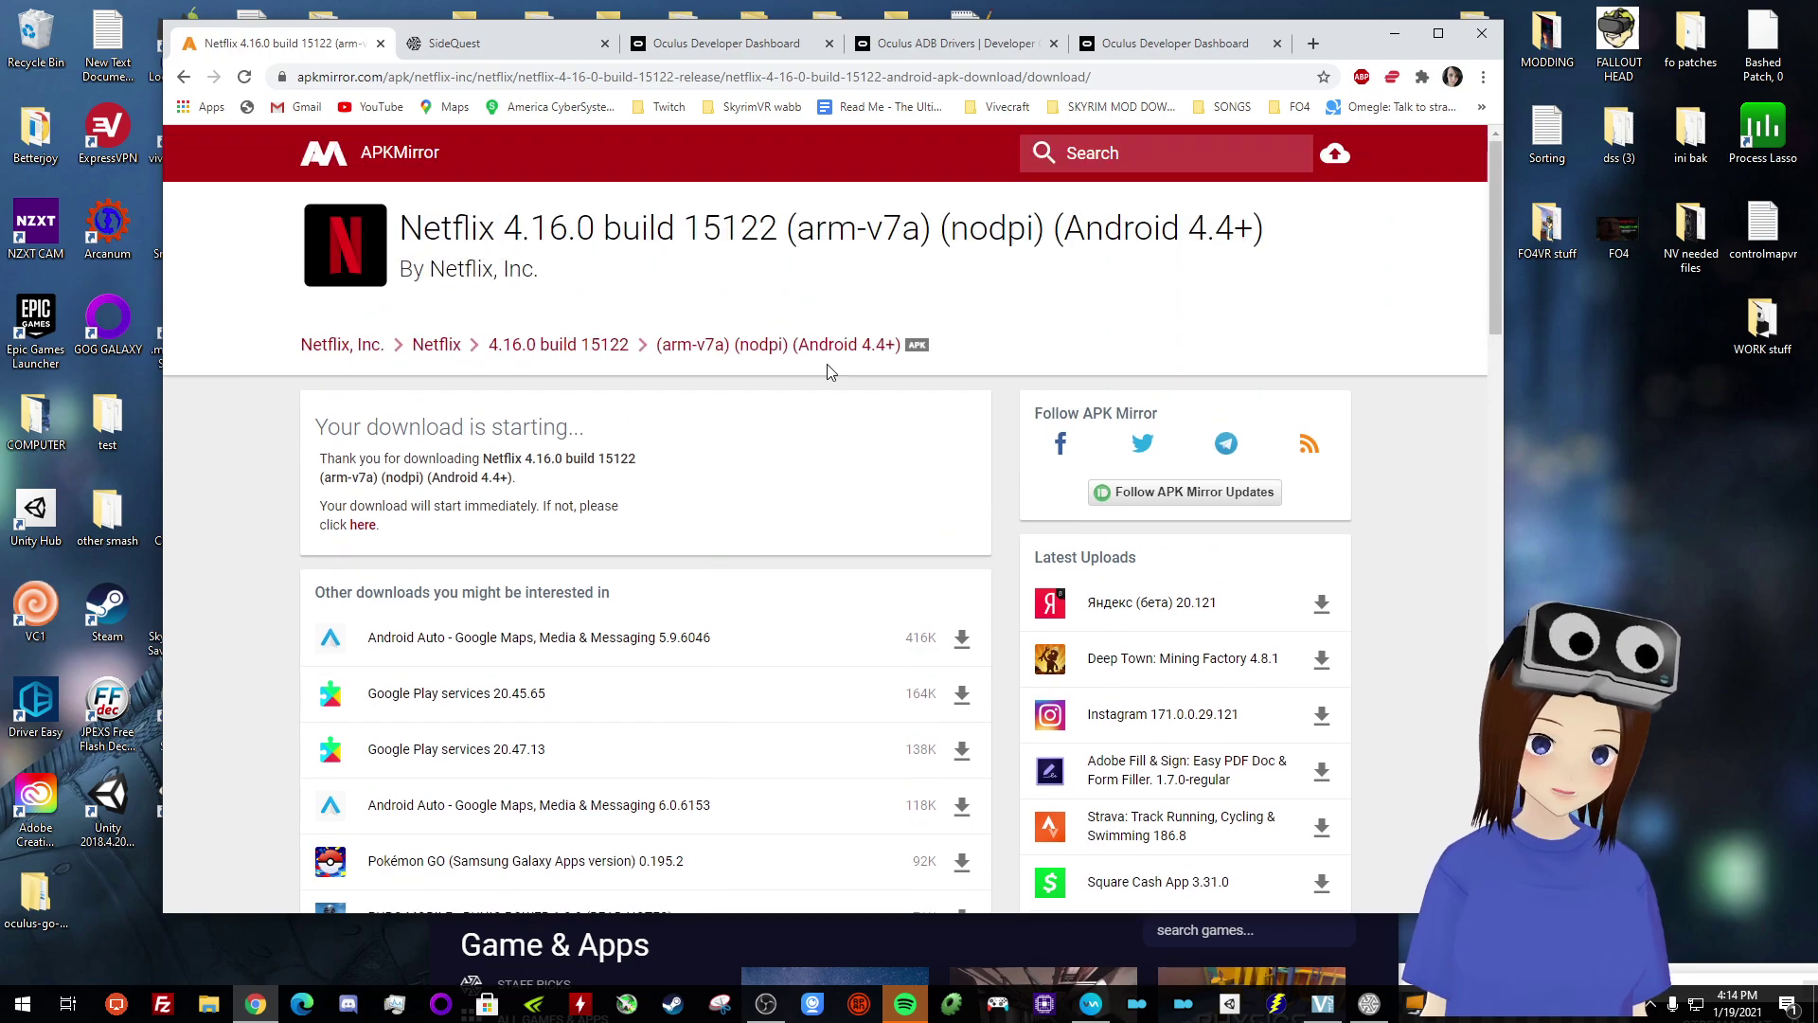
{"action": "left_click", "coordinate": [183, 77]}
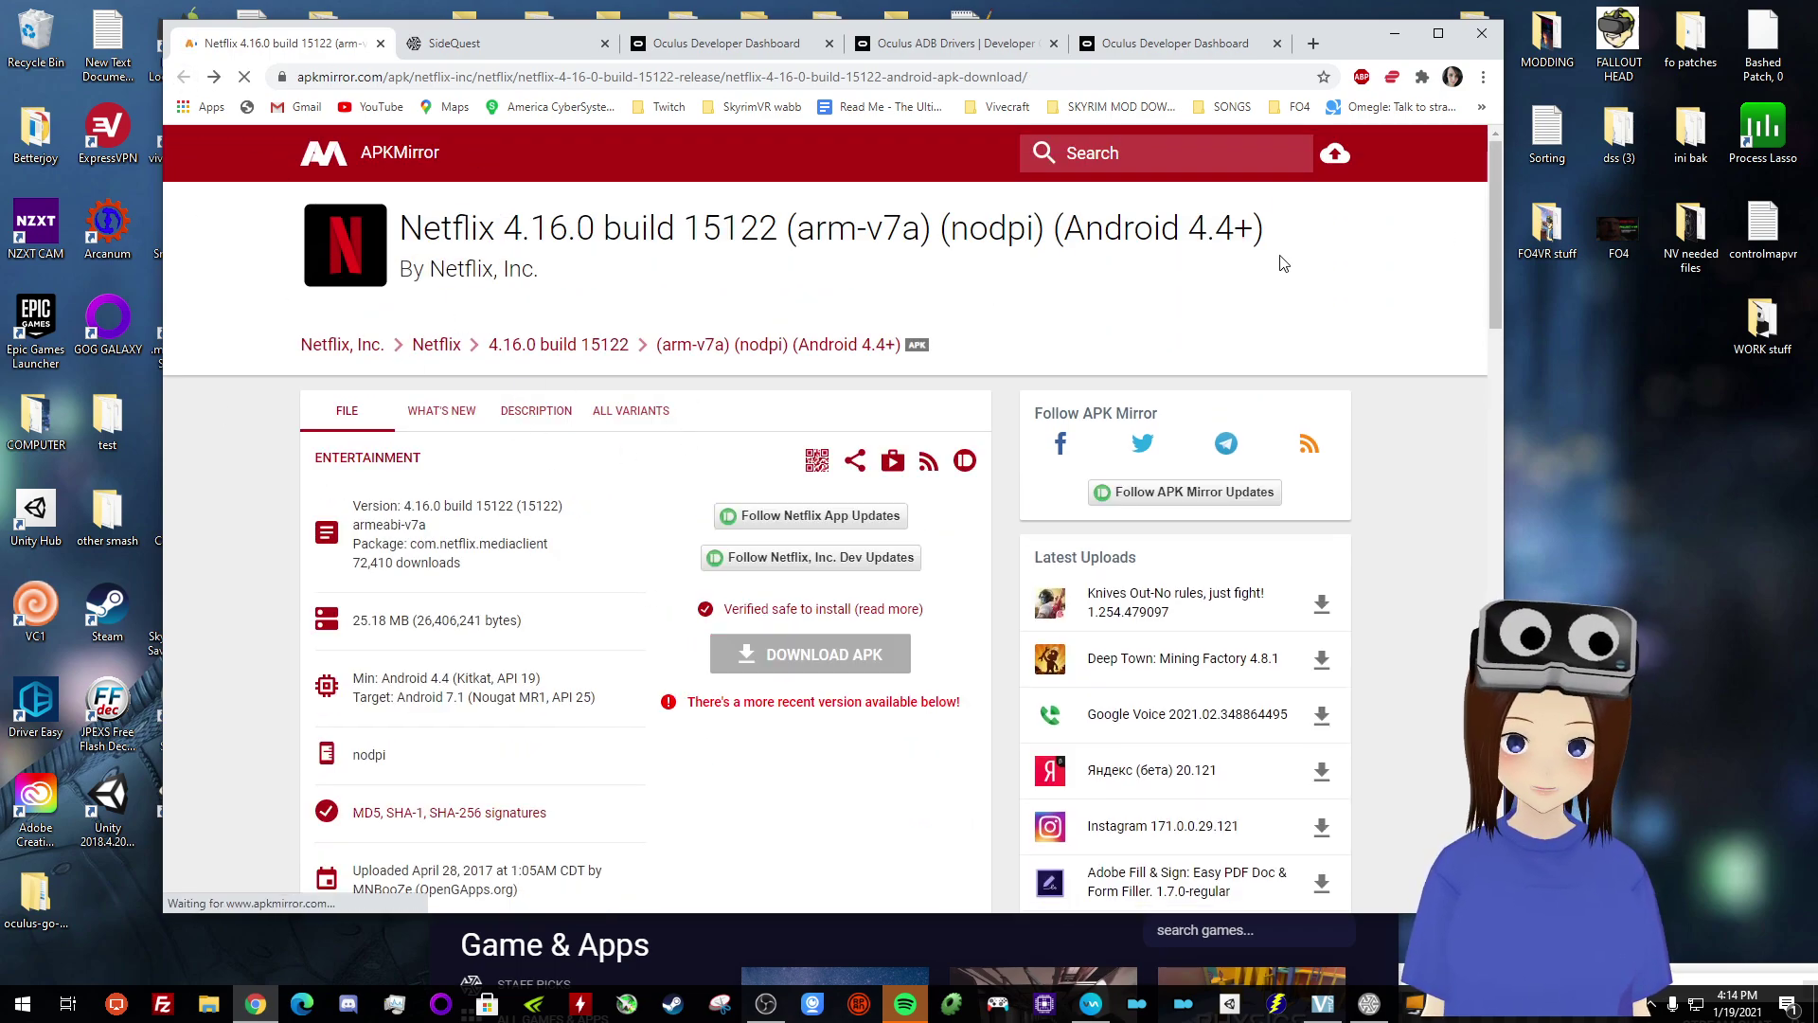
{"action": "left_click_drag", "start_coordinate": [1274, 232], "coordinate": [395, 261]}
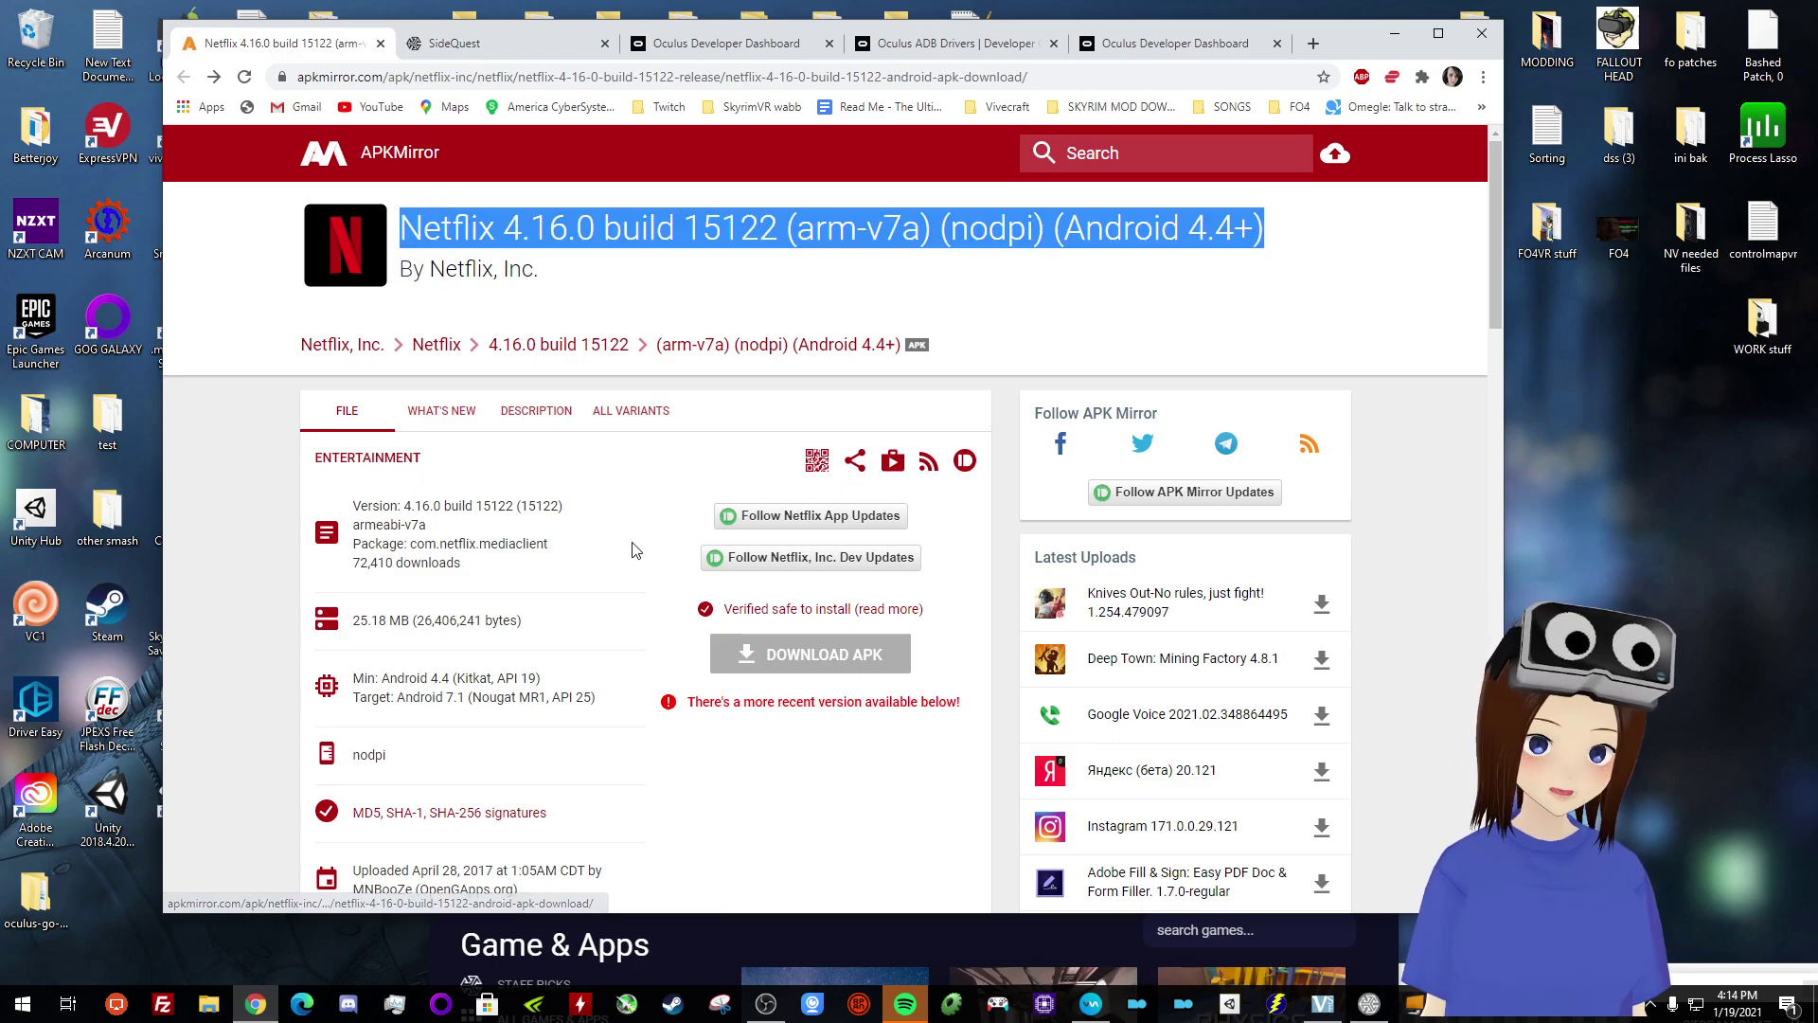
{"action": "left_click", "coordinate": [767, 663]}
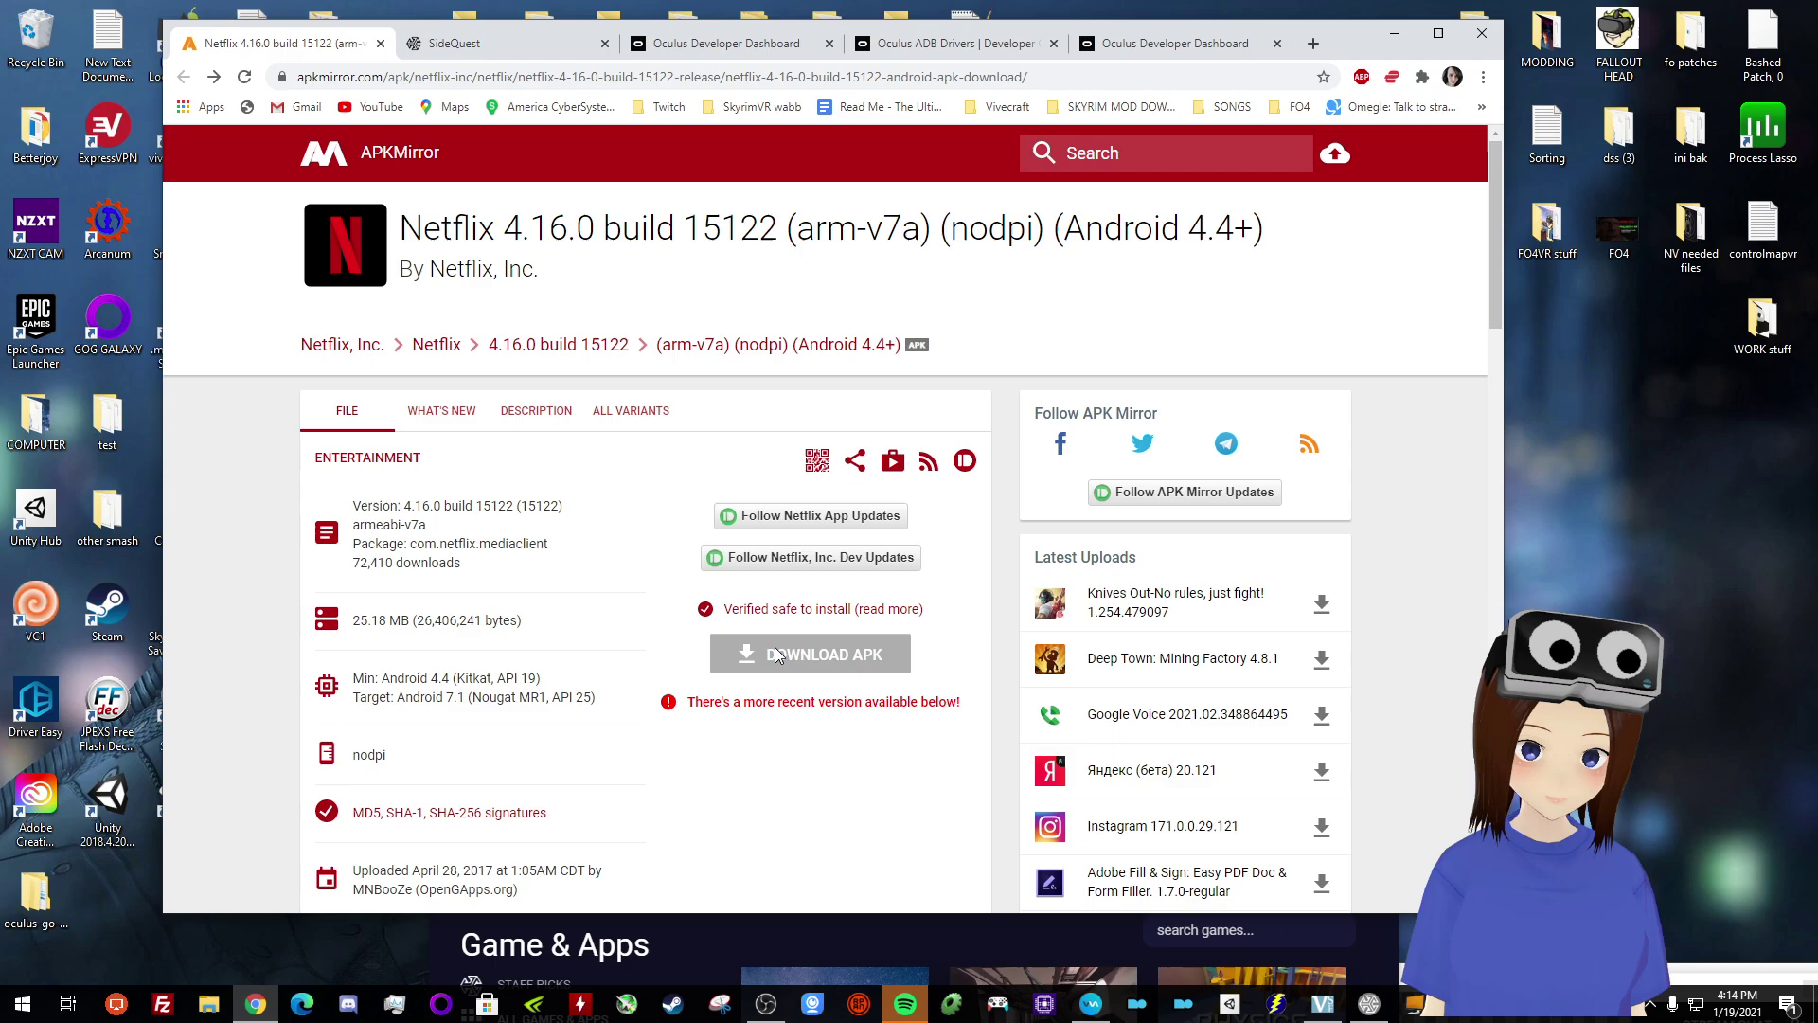
- Download the Netflix 4.16.0 build 15122 arm-v7a APK after the ad-blocker countdown
{"action": "left_click", "coordinate": [244, 77]}
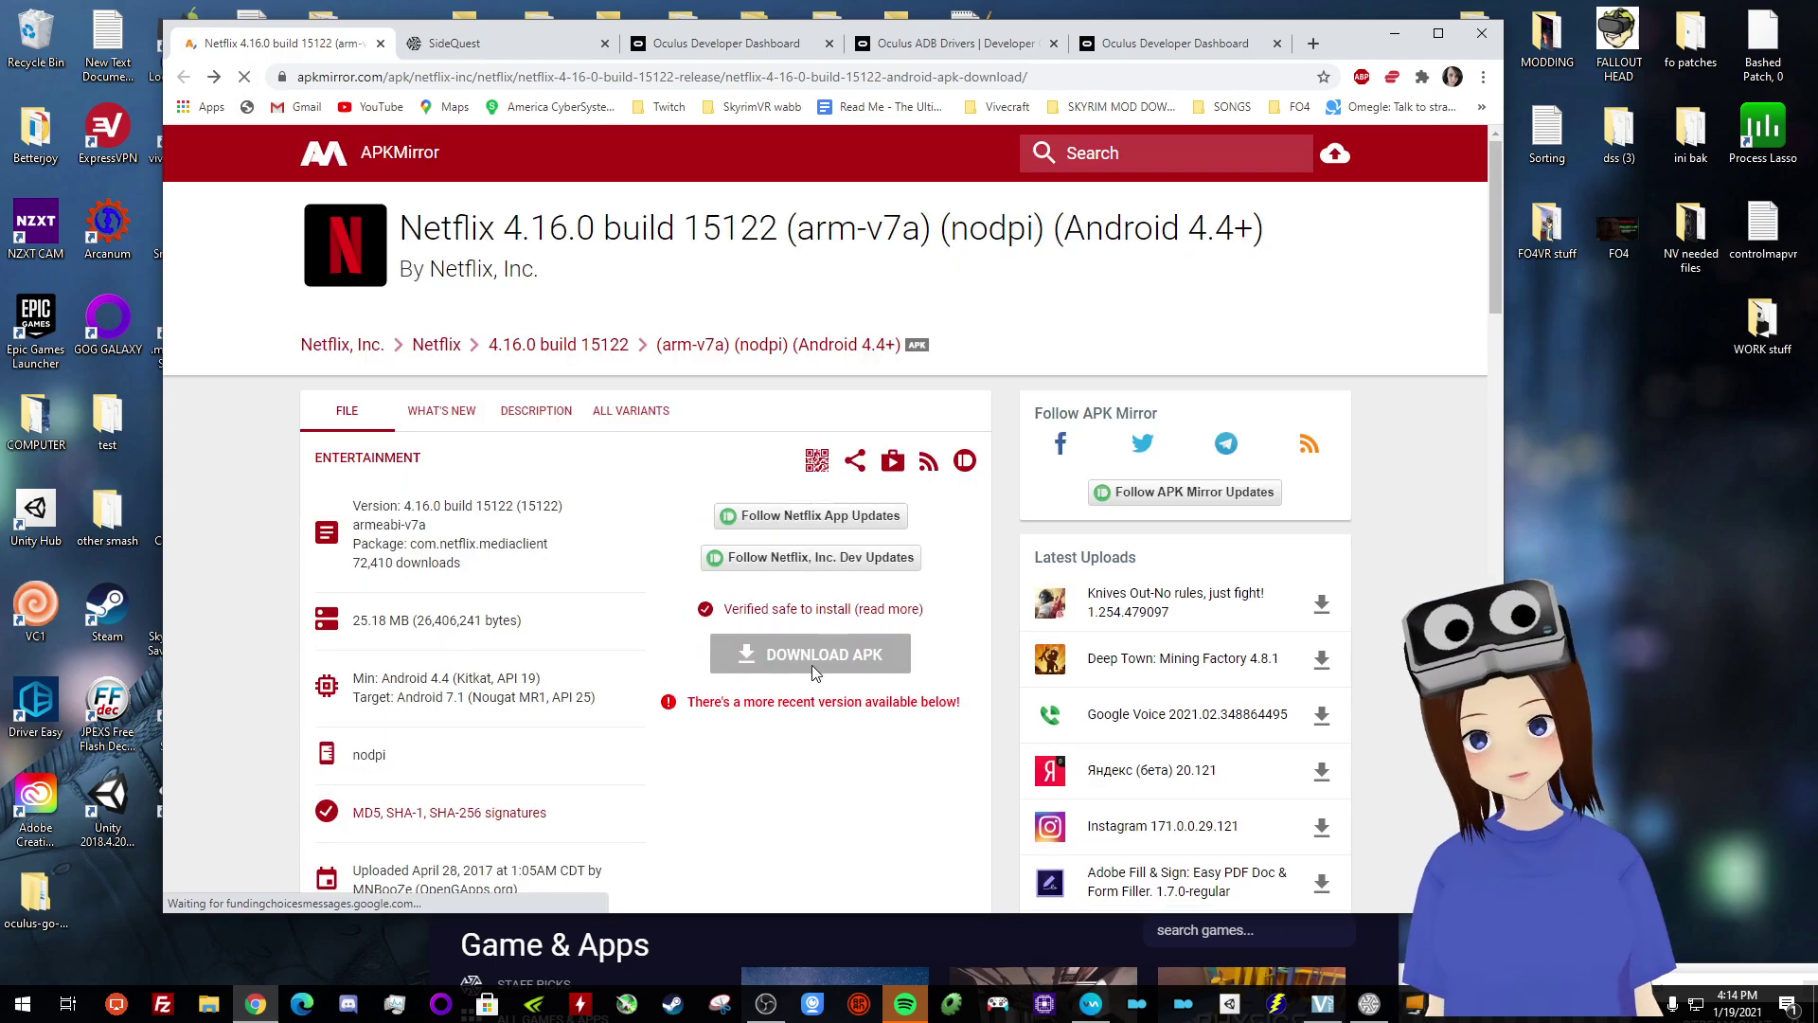
{"action": "scroll", "coordinate": [810, 665], "scroll_direction": "down", "scroll_amount": 1}
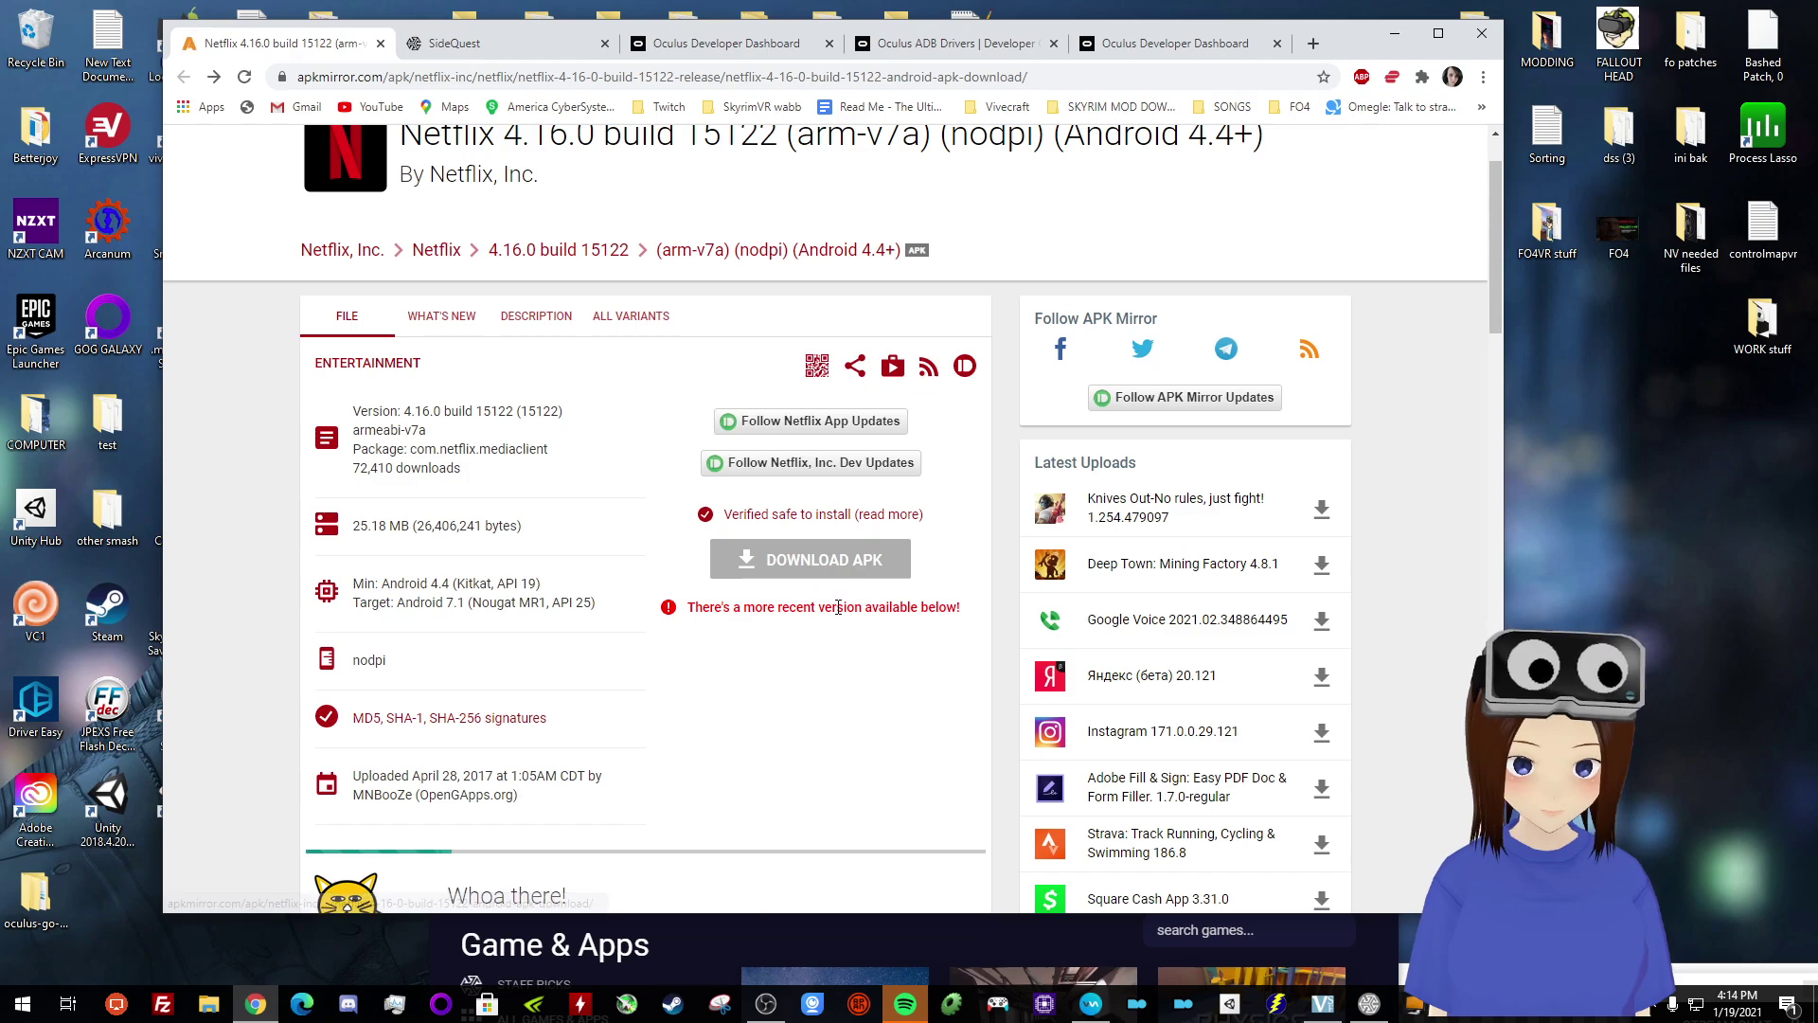
{"action": "scroll", "coordinate": [824, 663], "scroll_direction": "down", "scroll_amount": 4}
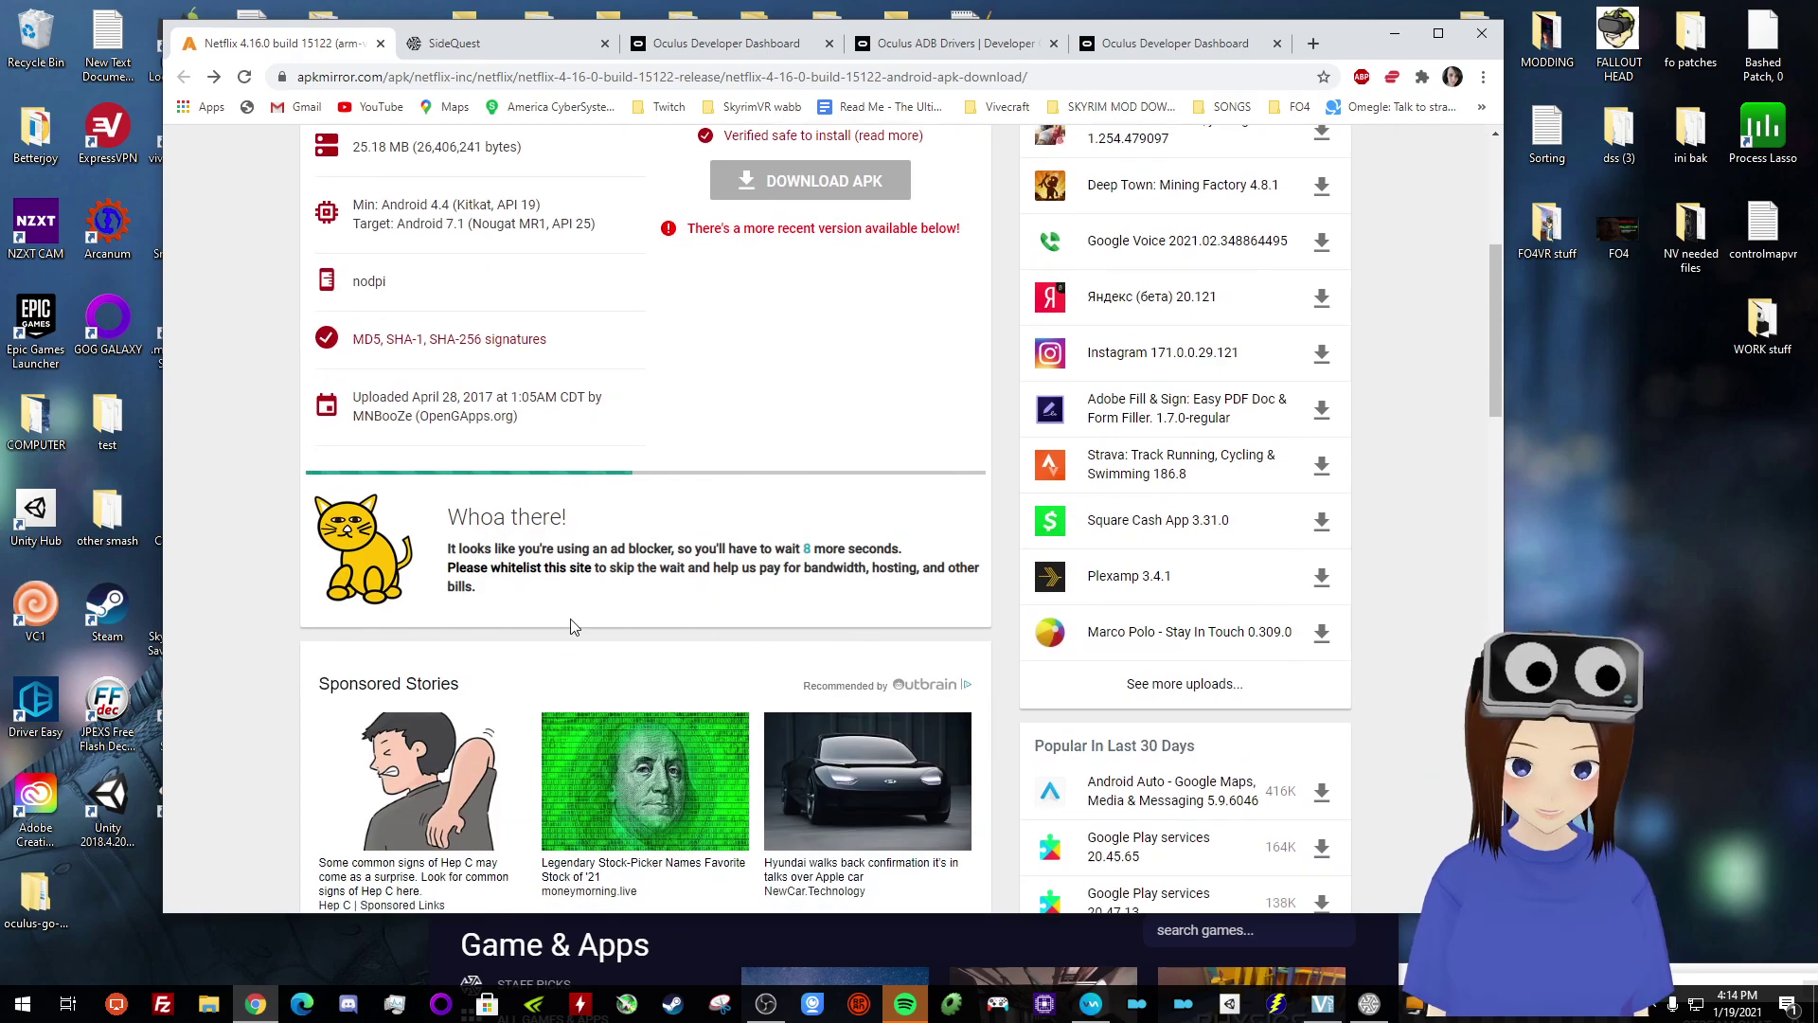
{"action": "scroll", "coordinate": [571, 626], "scroll_direction": "up", "scroll_amount": 2}
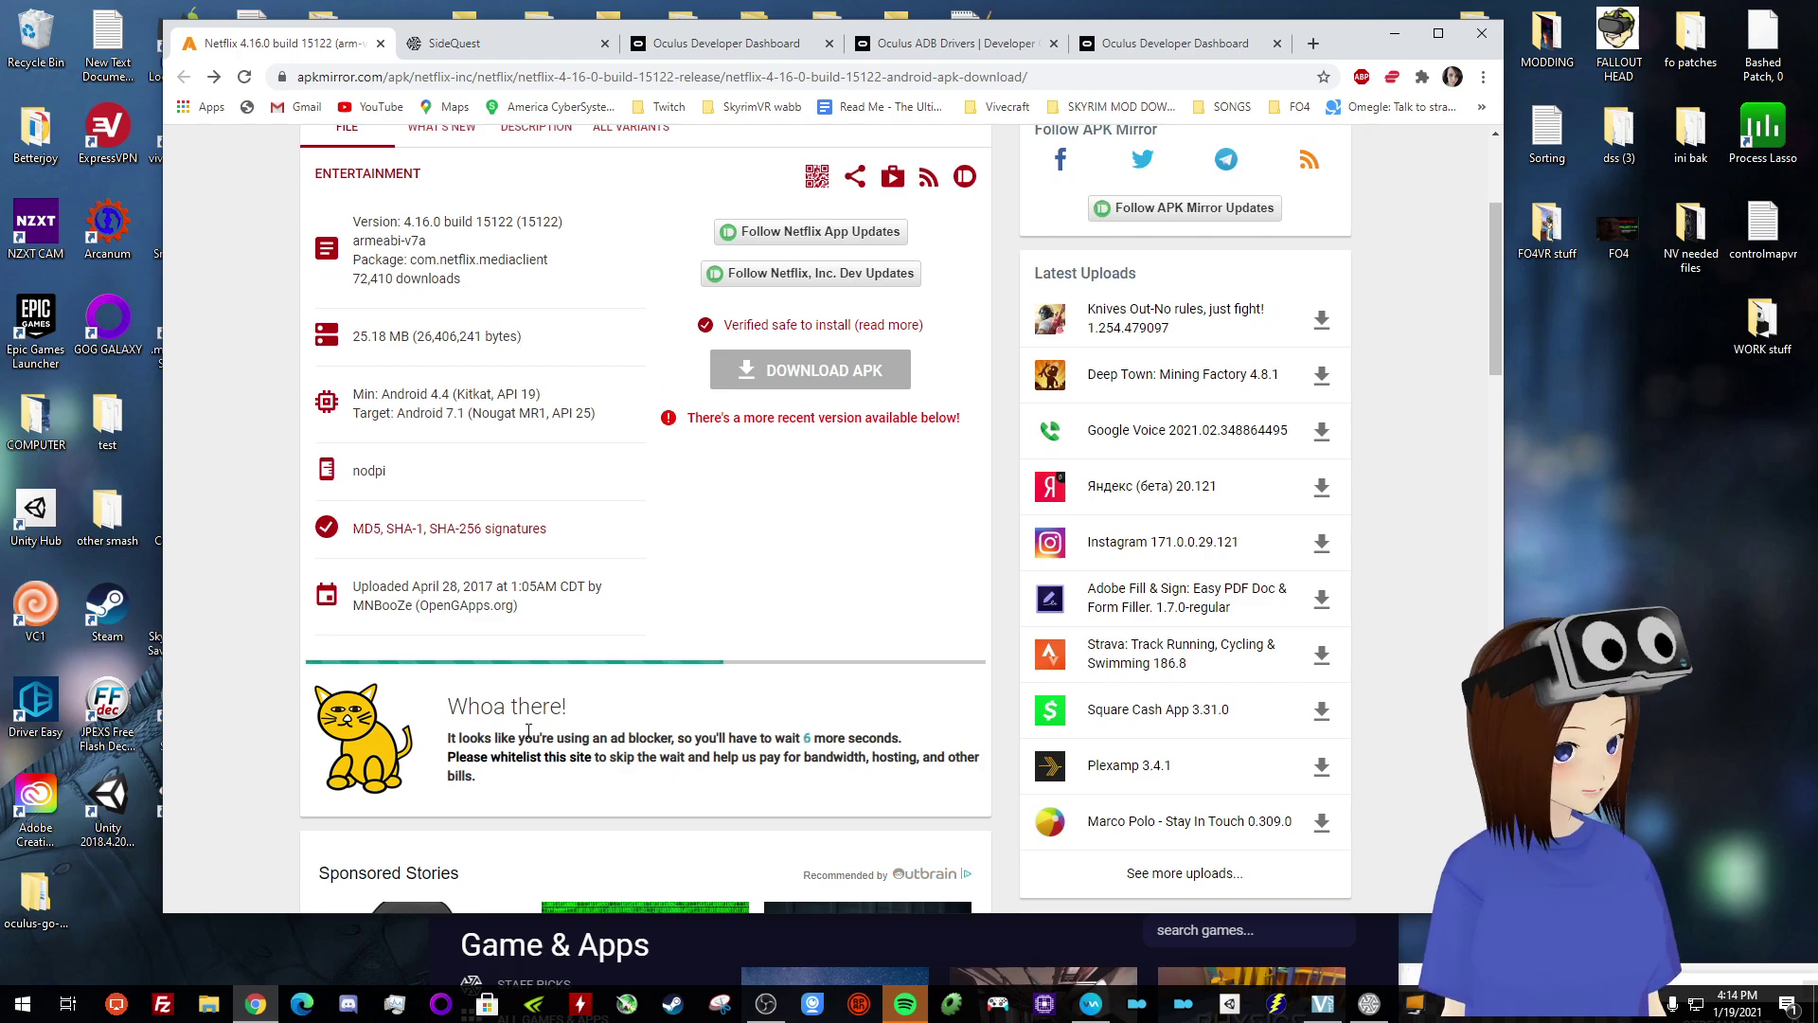
{"action": "scroll", "coordinate": [309, 552], "scroll_direction": "up", "scroll_amount": 3}
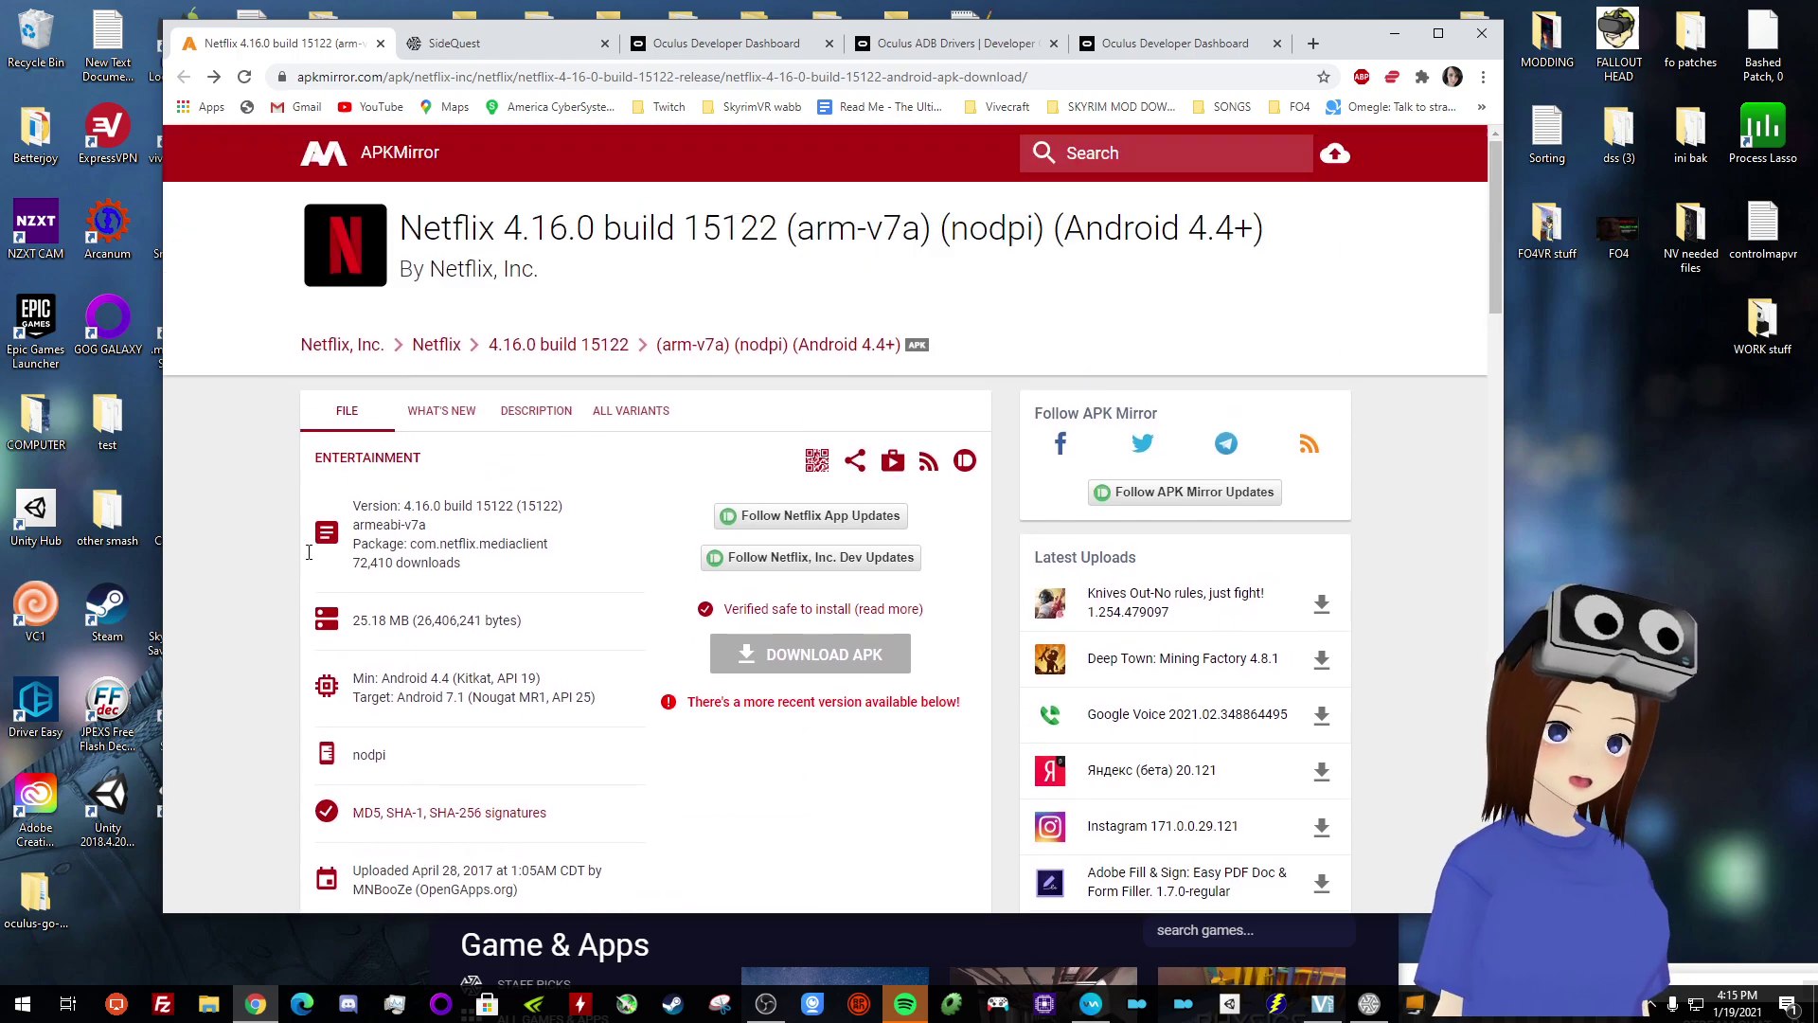
{"action": "scroll", "coordinate": [563, 329], "scroll_direction": "down", "scroll_amount": 4}
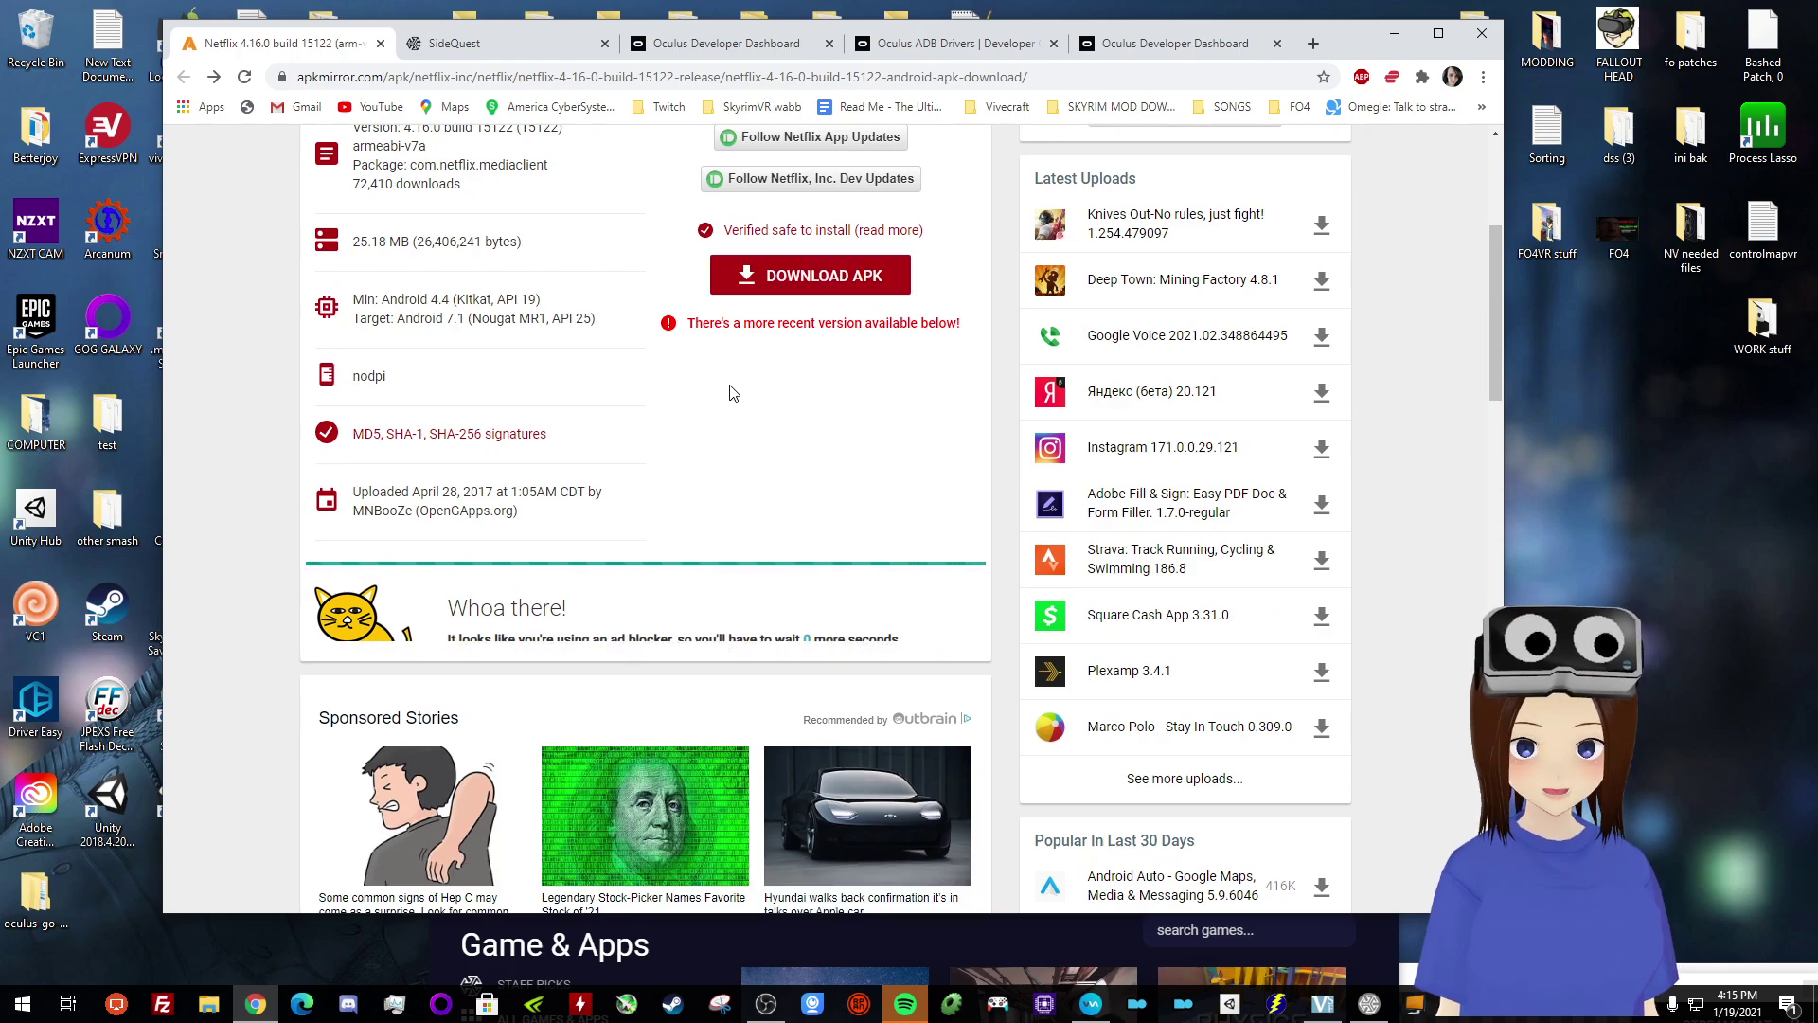
{"action": "scroll", "coordinate": [748, 379], "scroll_direction": "up", "scroll_amount": 3}
{"action": "left_click", "coordinate": [761, 557]}
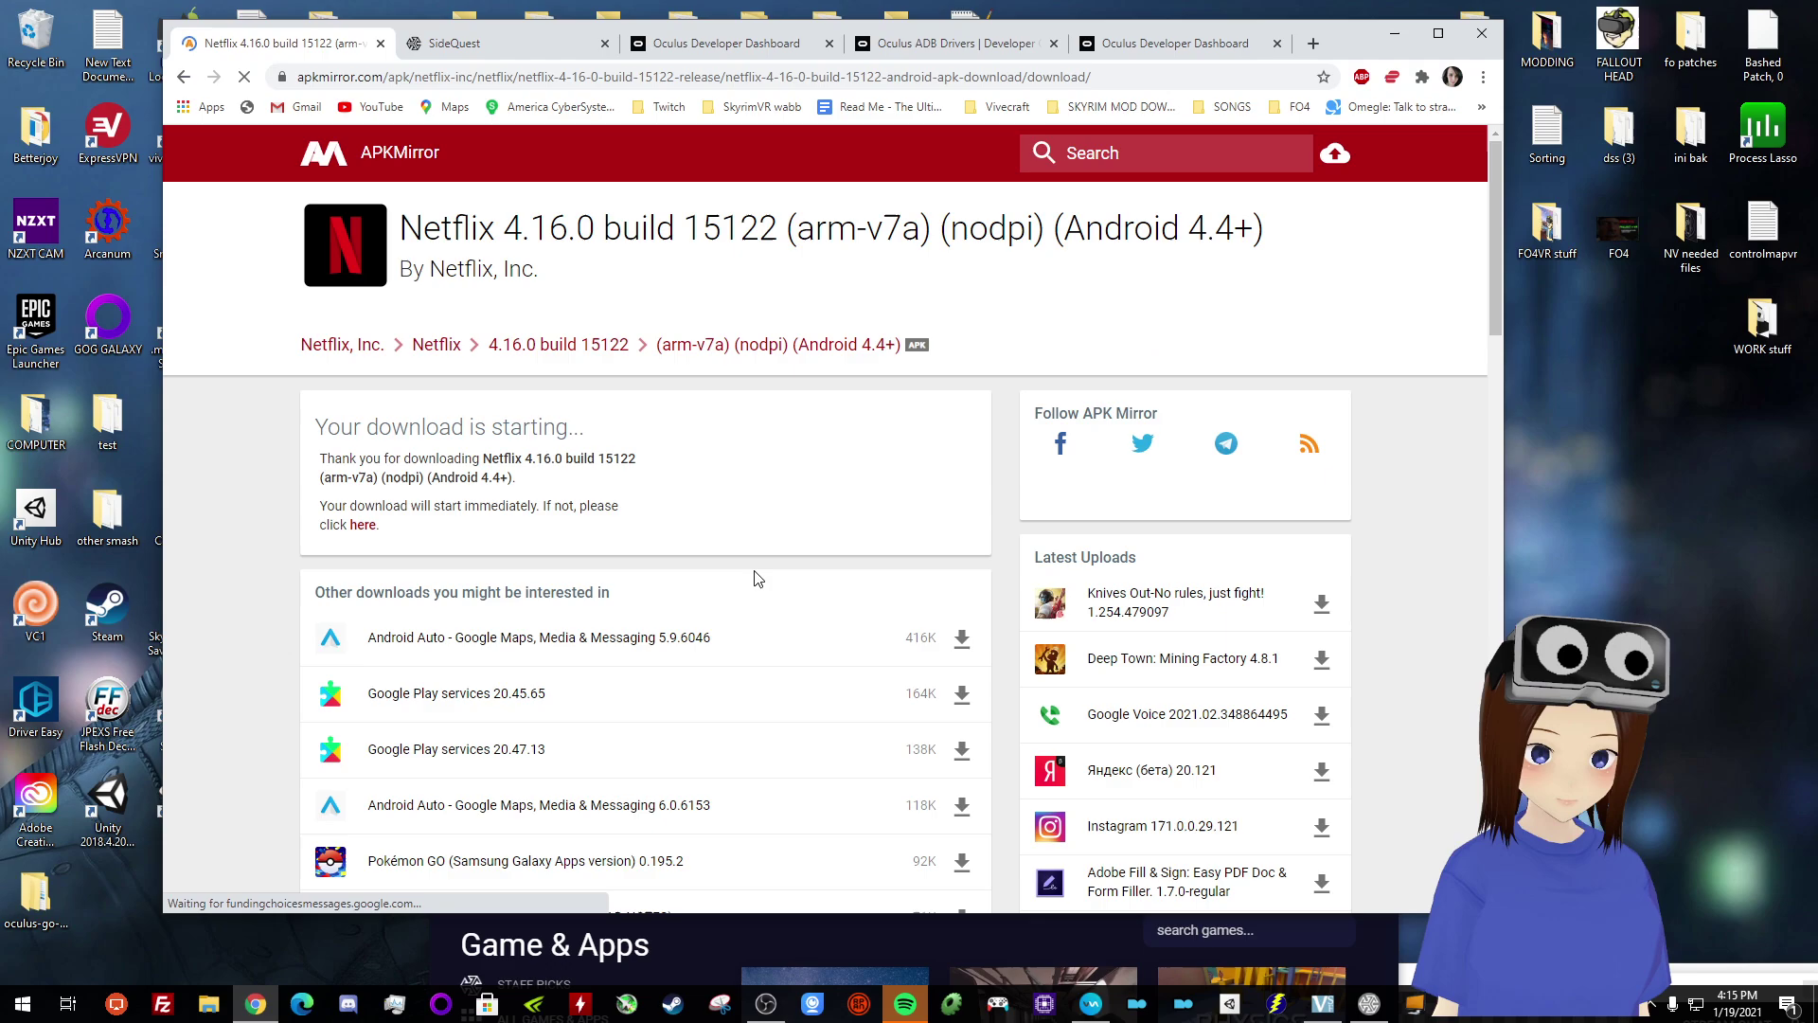
{"action": "scroll", "coordinate": [682, 601], "scroll_direction": "down", "scroll_amount": 2}
{"action": "scroll", "coordinate": [546, 705], "scroll_direction": "down", "scroll_amount": 1}
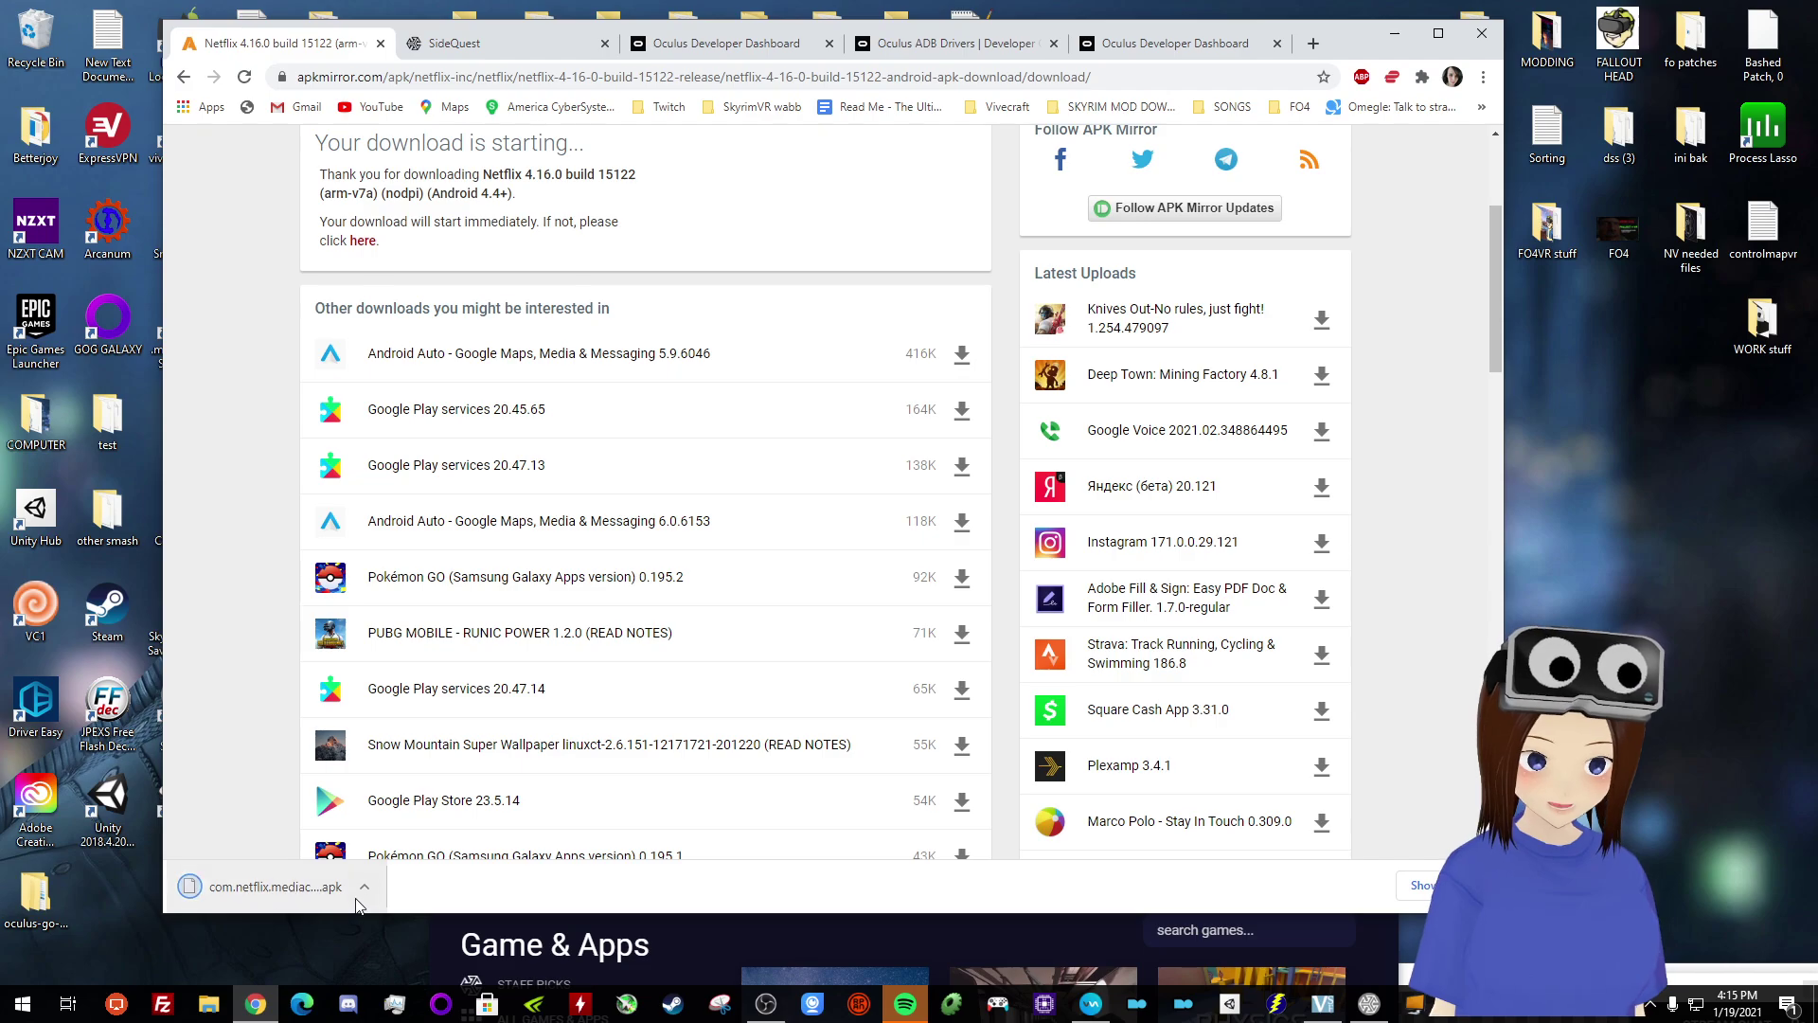
- Bring the Quest 2-connected SideQuest window in front of the browser and move it up-left
{"action": "left_click_drag", "start_coordinate": [759, 928], "coordinate": [1219, 635]}
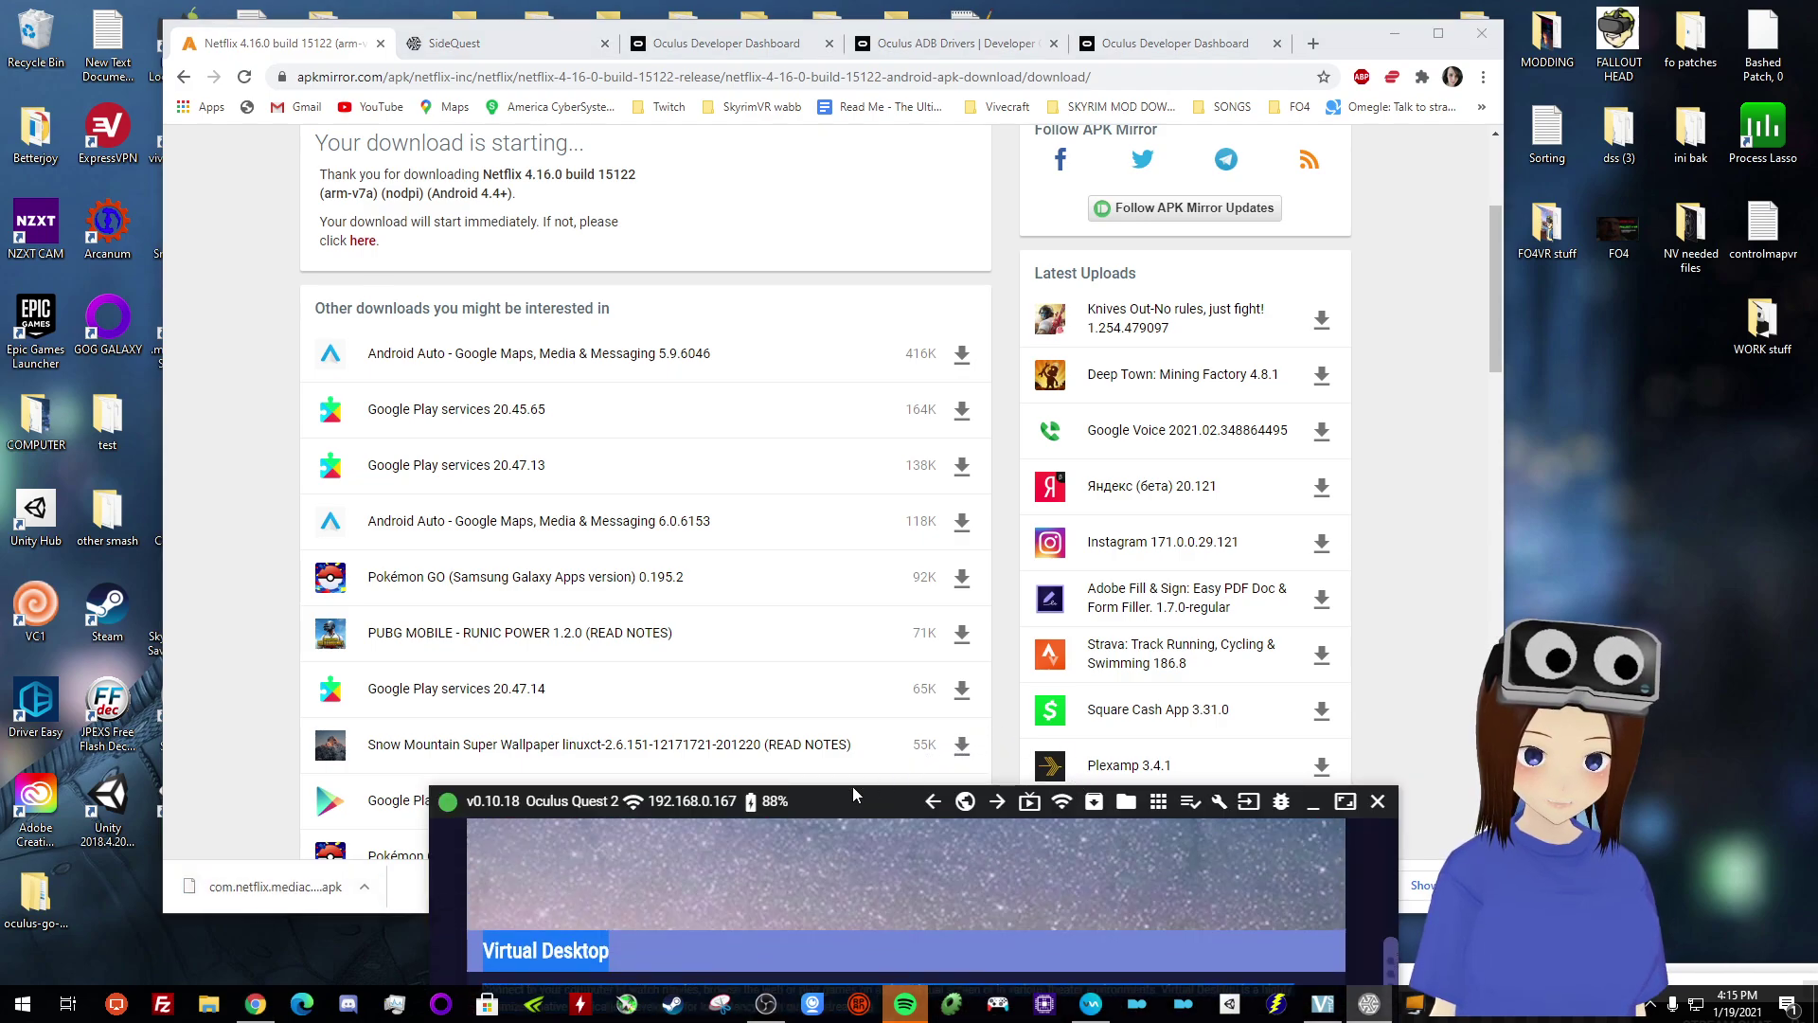
{"action": "scroll", "coordinate": [1219, 636], "scroll_direction": "up", "scroll_amount": 1}
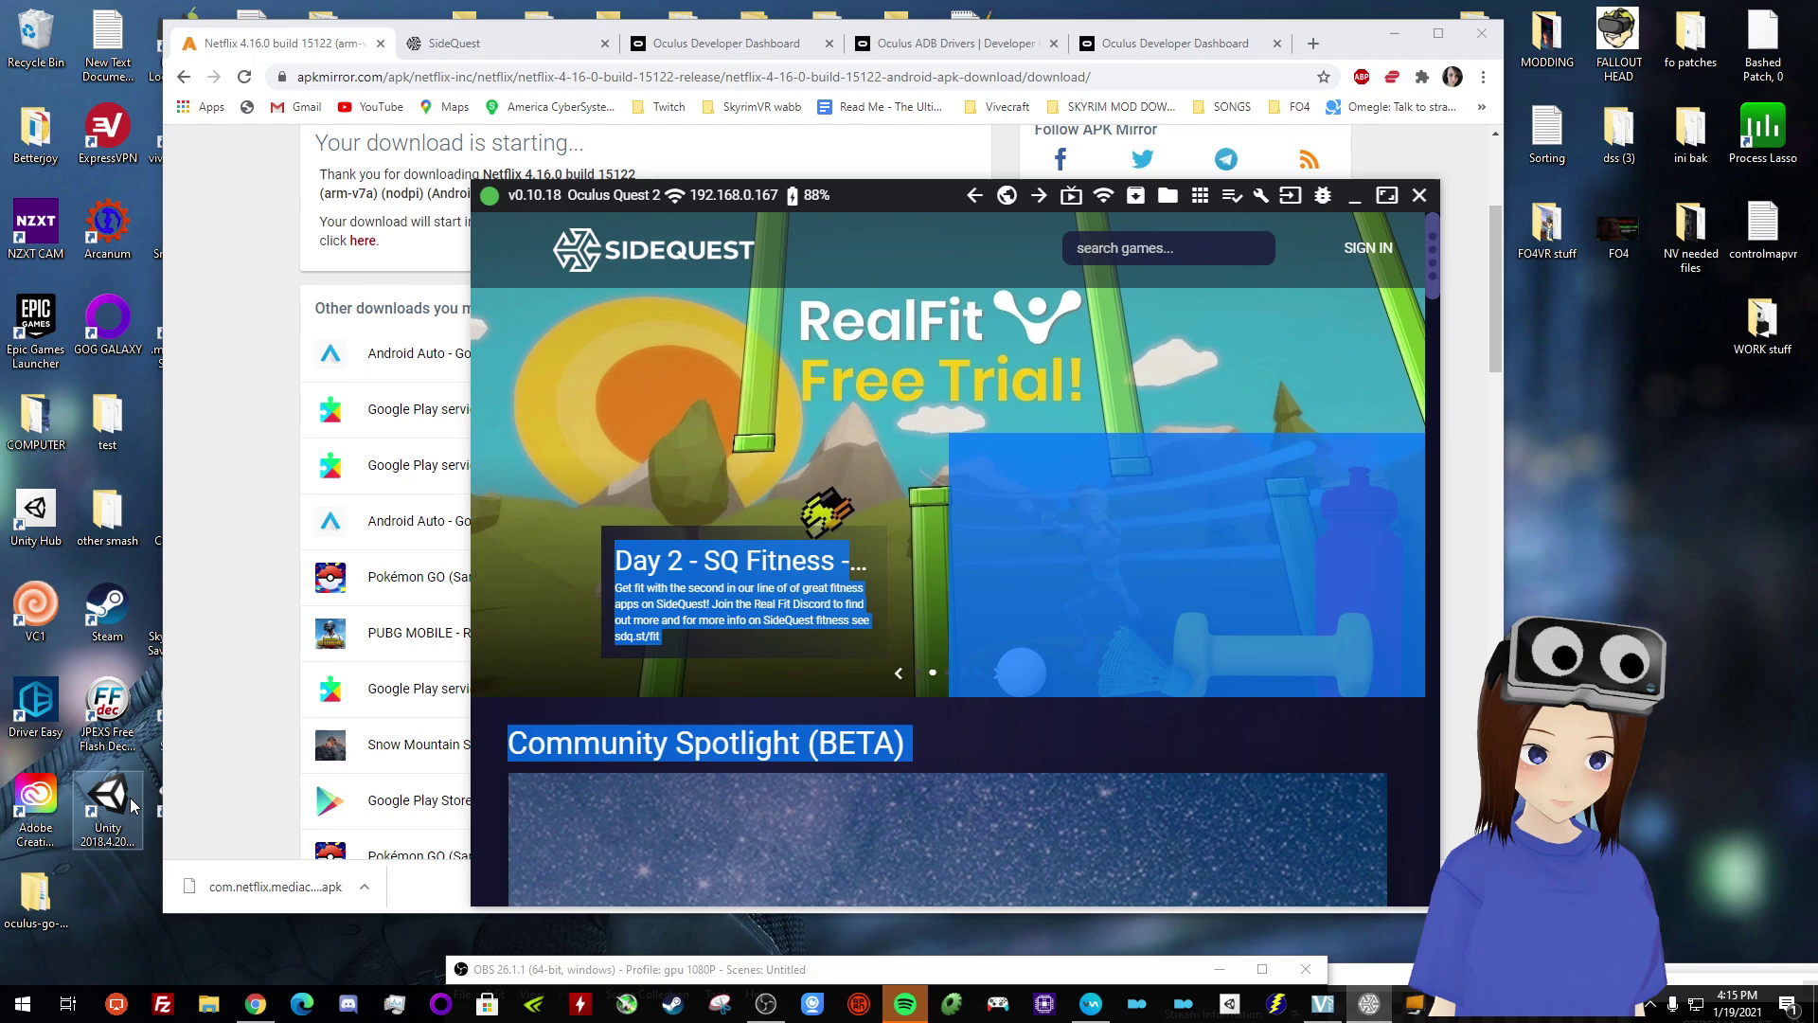
{"action": "scroll", "coordinate": [811, 530], "scroll_direction": "down", "scroll_amount": 2}
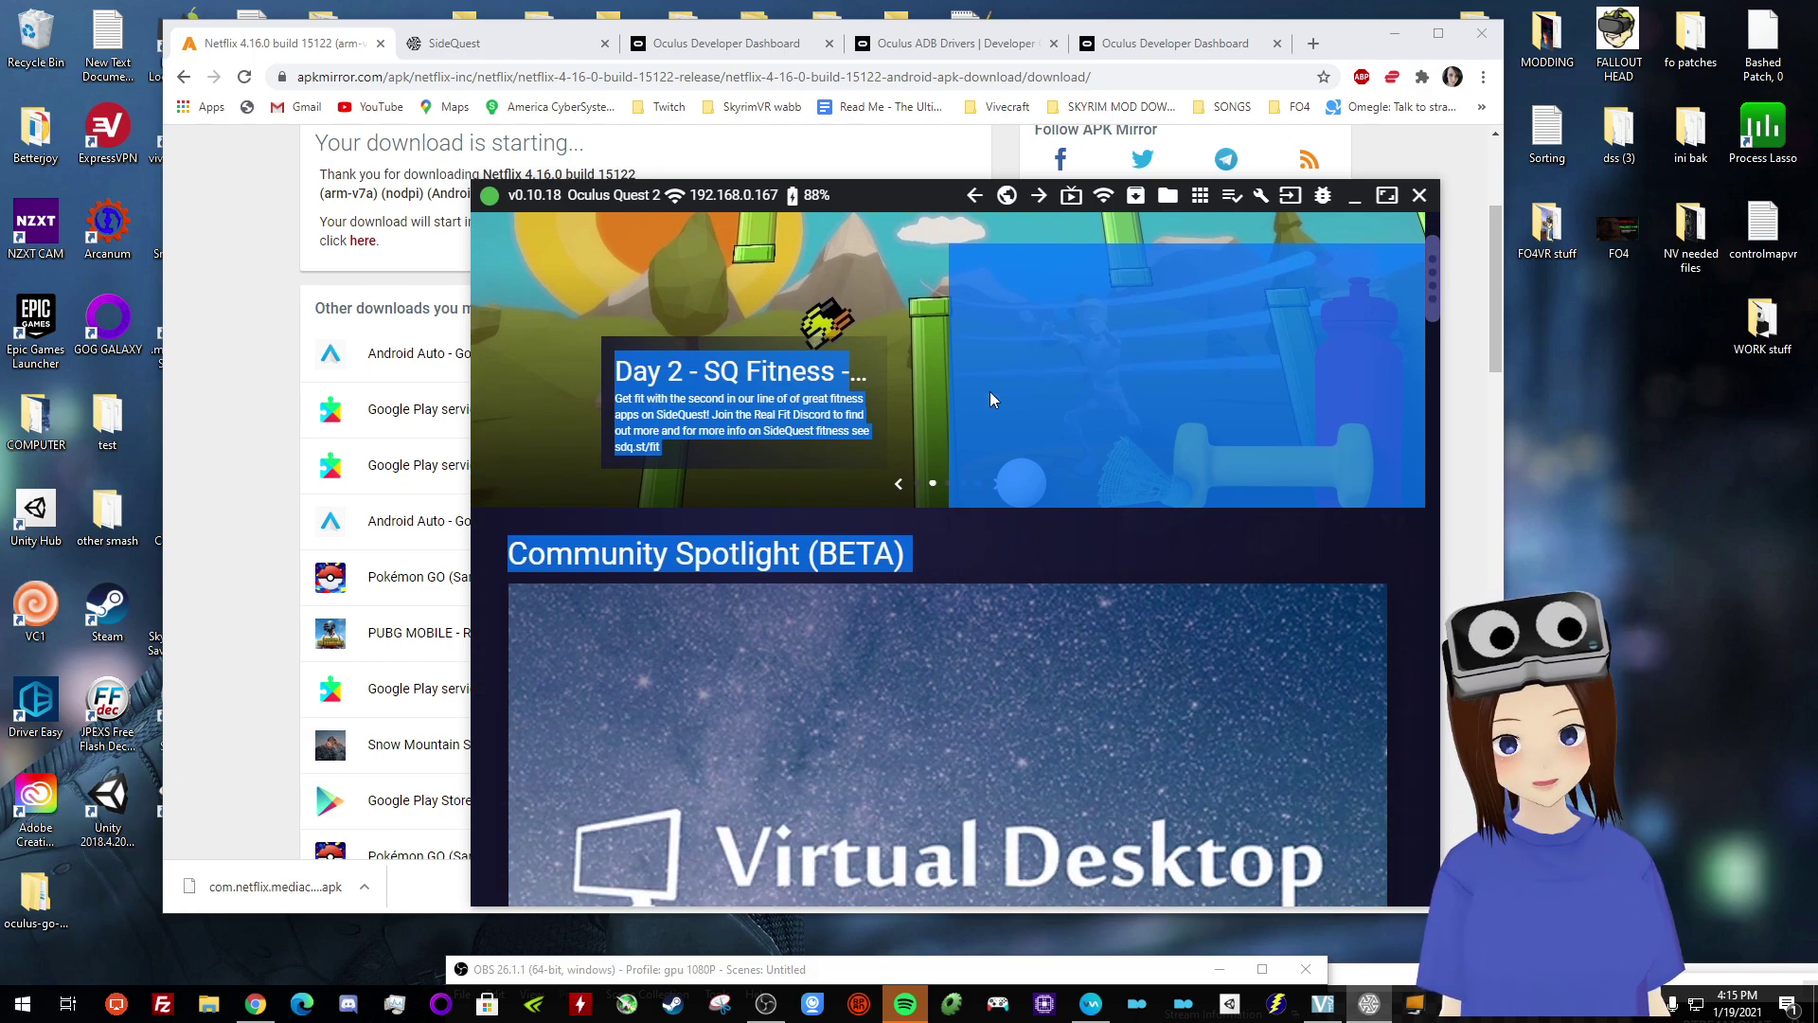
{"action": "scroll", "coordinate": [1231, 405], "scroll_direction": "up", "scroll_amount": 2}
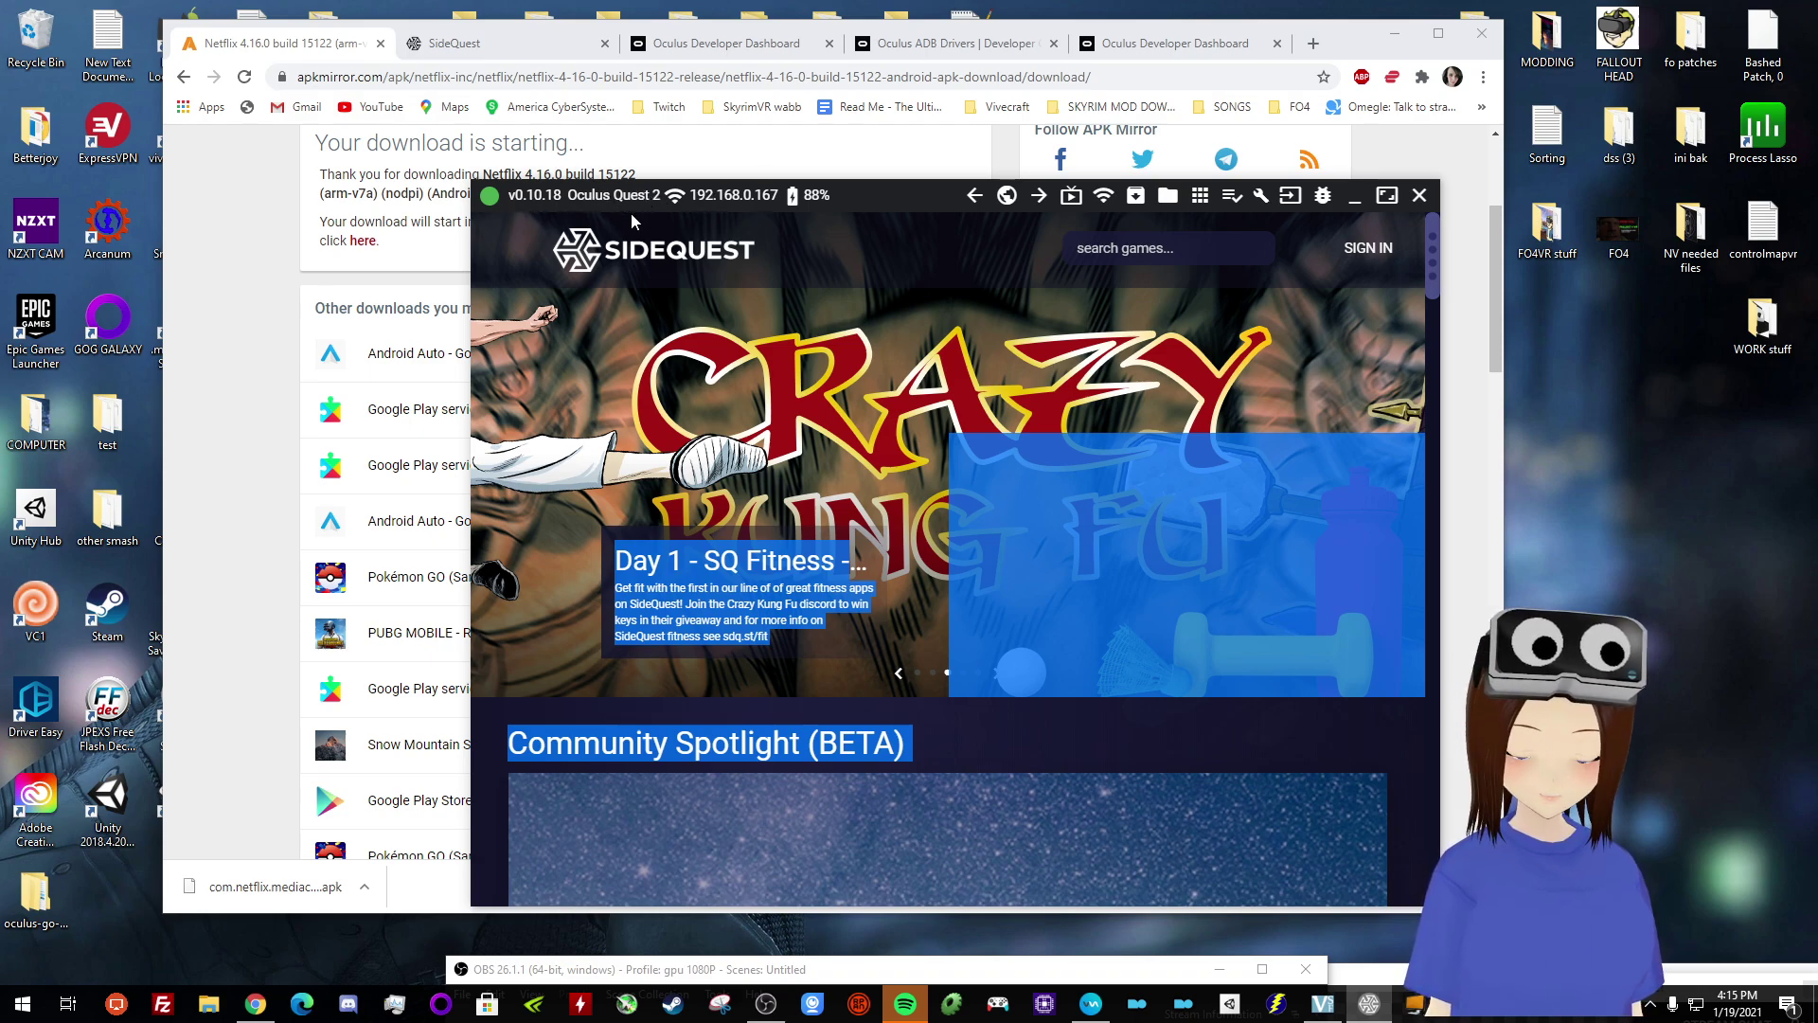
{"action": "left_click_drag", "start_coordinate": [980, 189], "coordinate": [955, 120]}
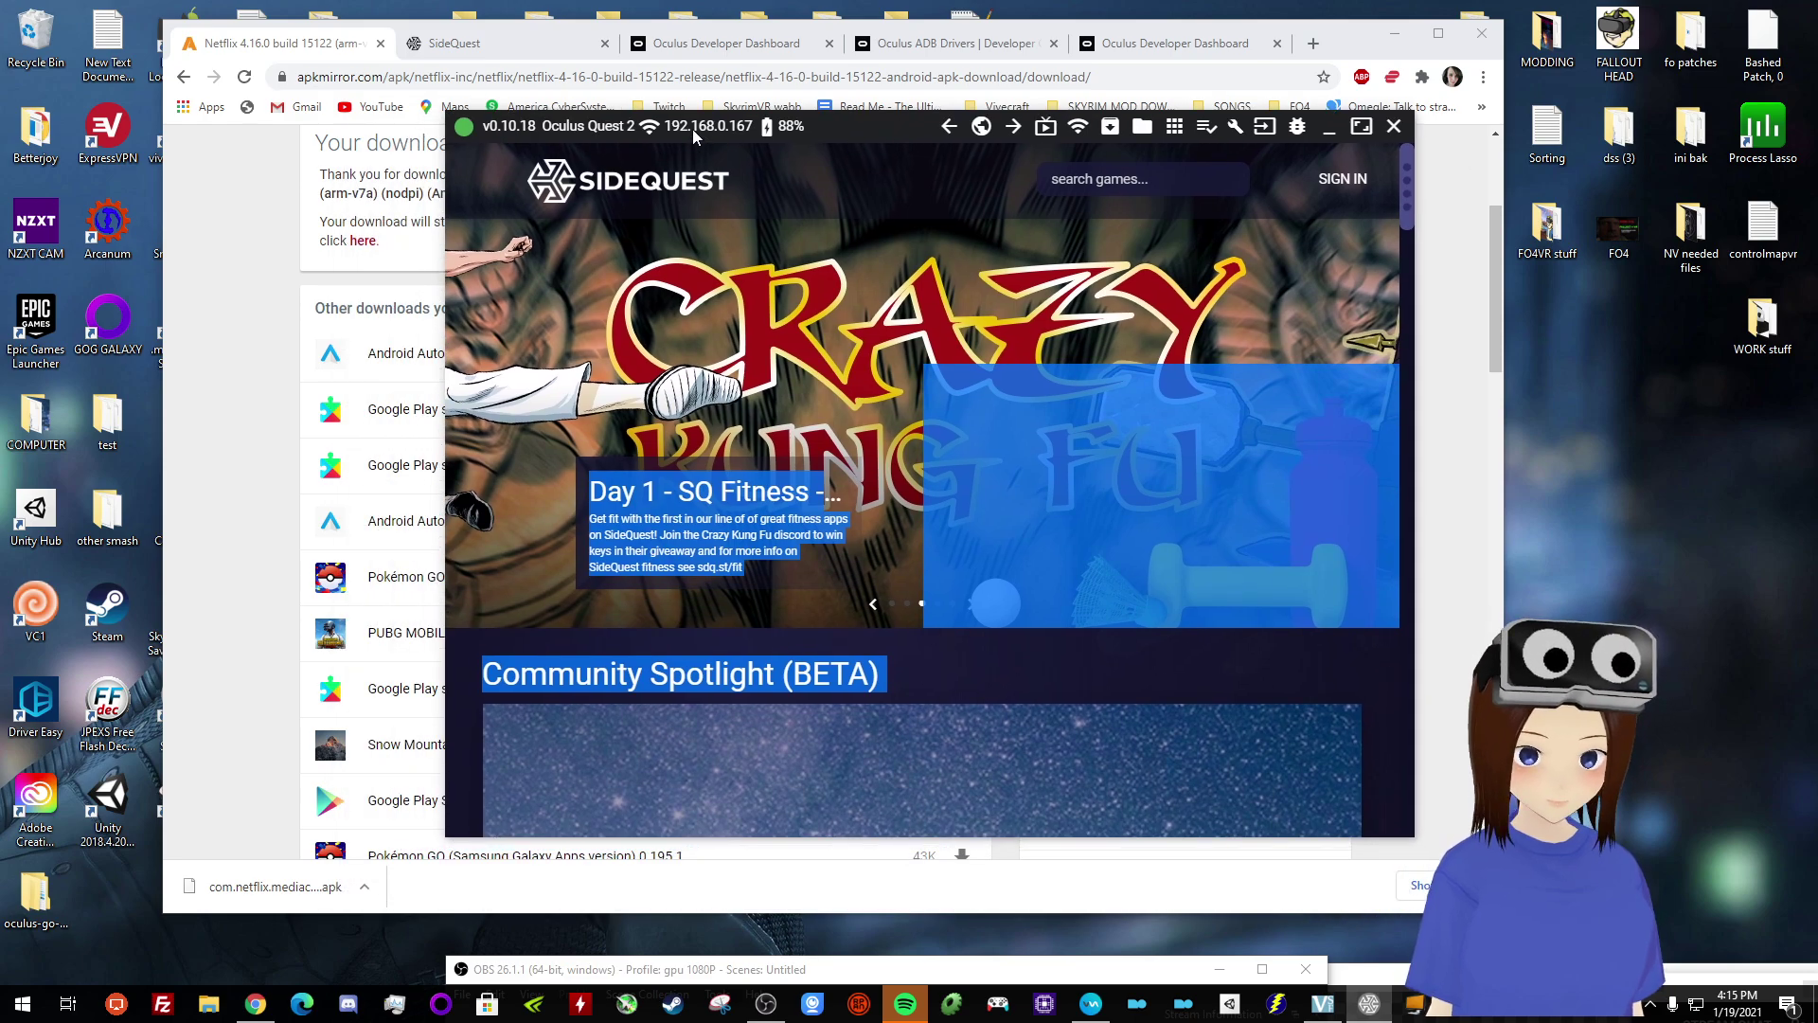
{"action": "scroll", "coordinate": [663, 171], "scroll_direction": "down", "scroll_amount": 2}
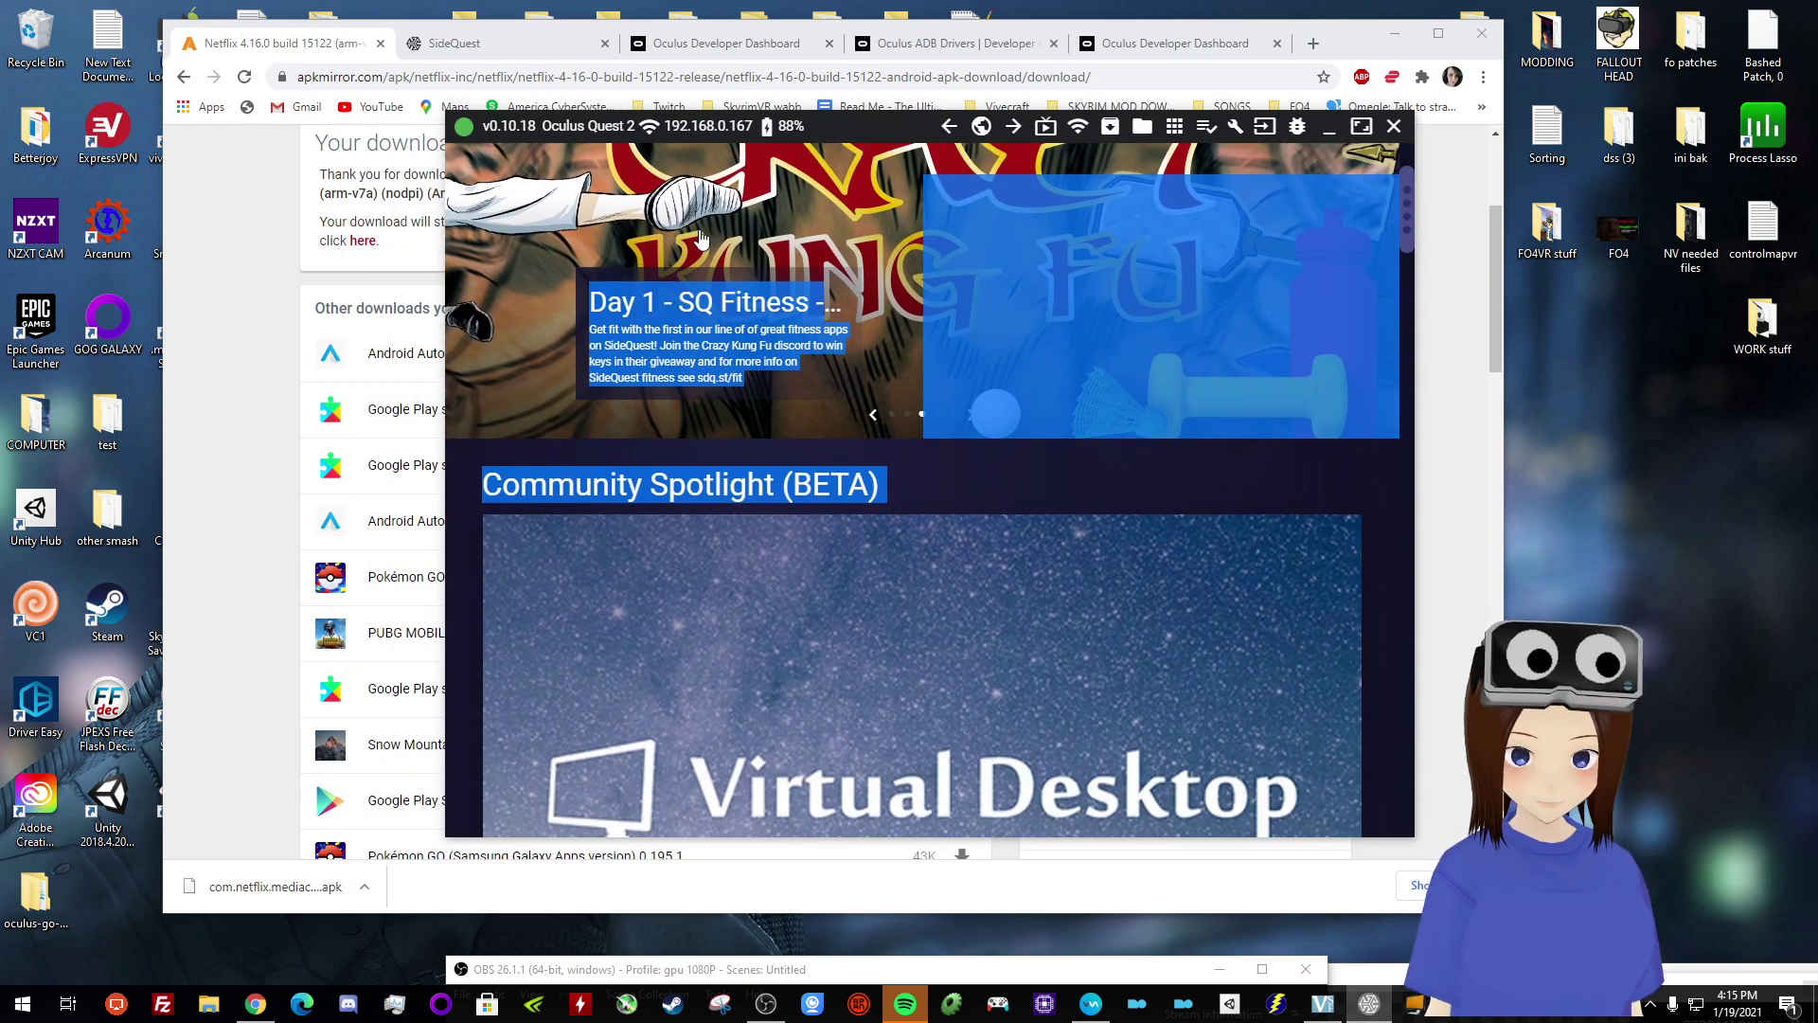
{"action": "scroll", "coordinate": [925, 201], "scroll_direction": "up", "scroll_amount": 2}
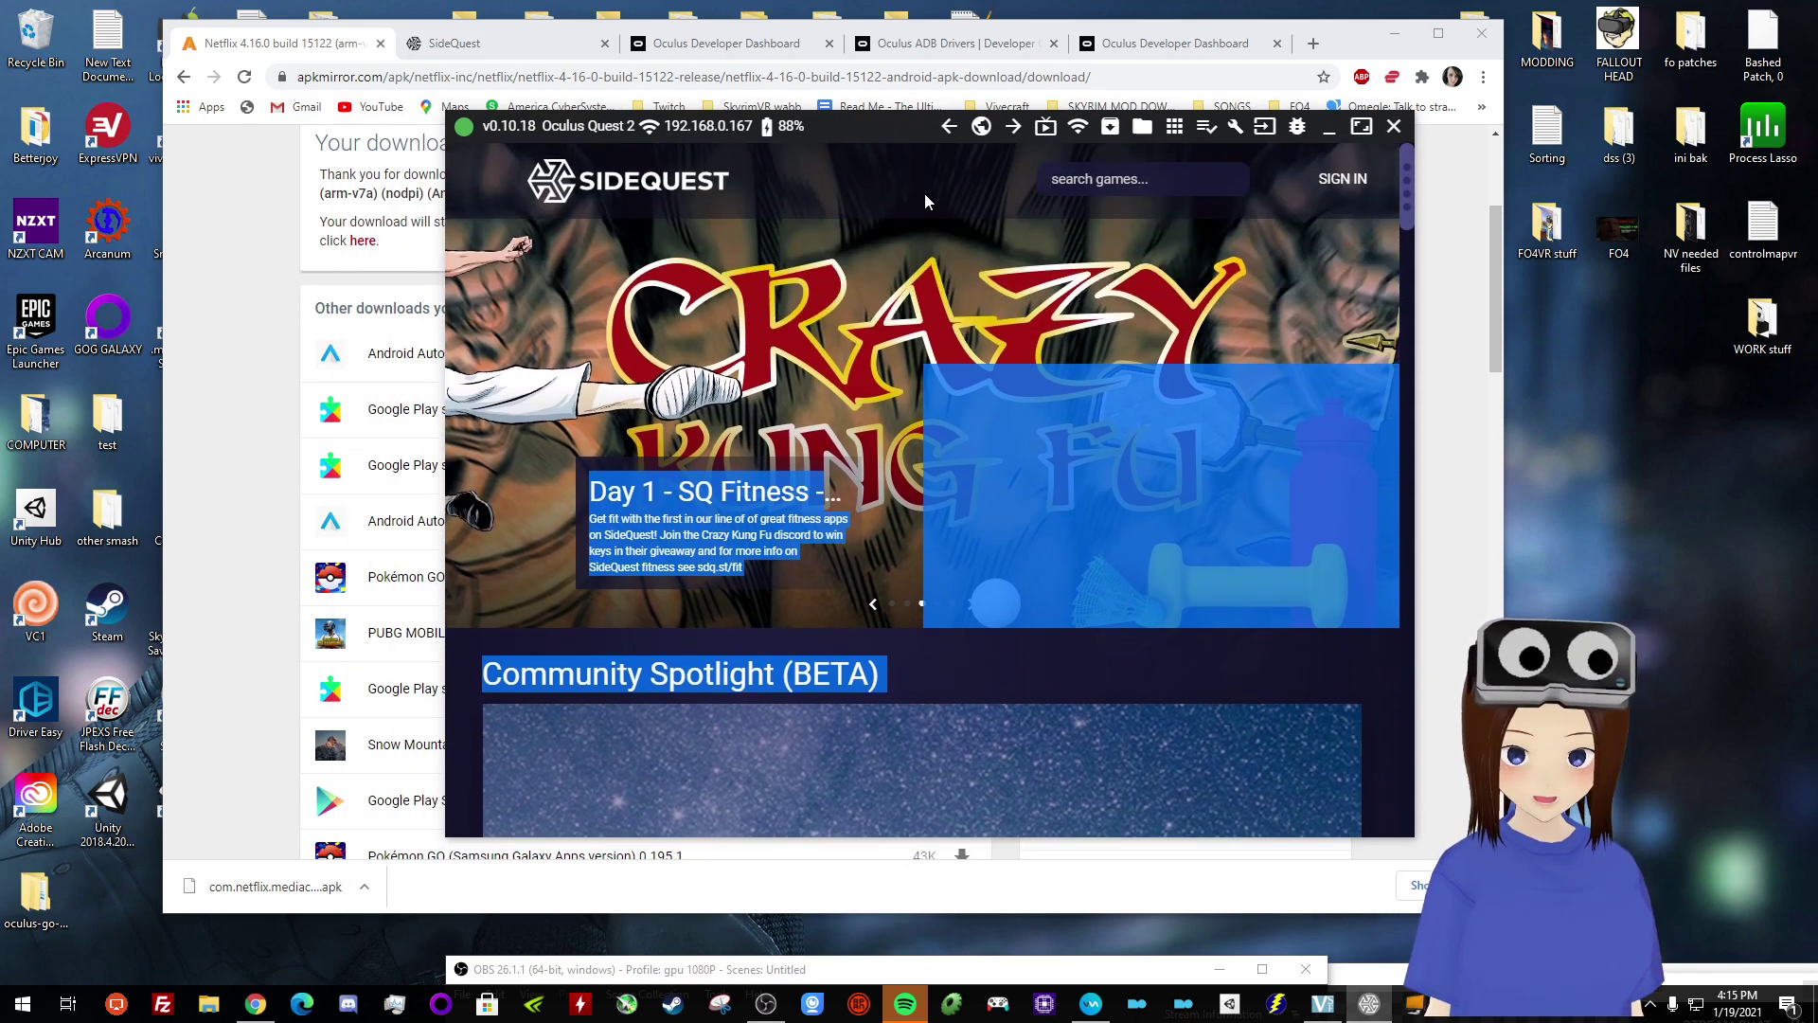
- Choose the Netflix APK from Downloads in SideQuest's APK installer, then close the Open dialog
{"action": "left_click", "coordinate": [1106, 142]}
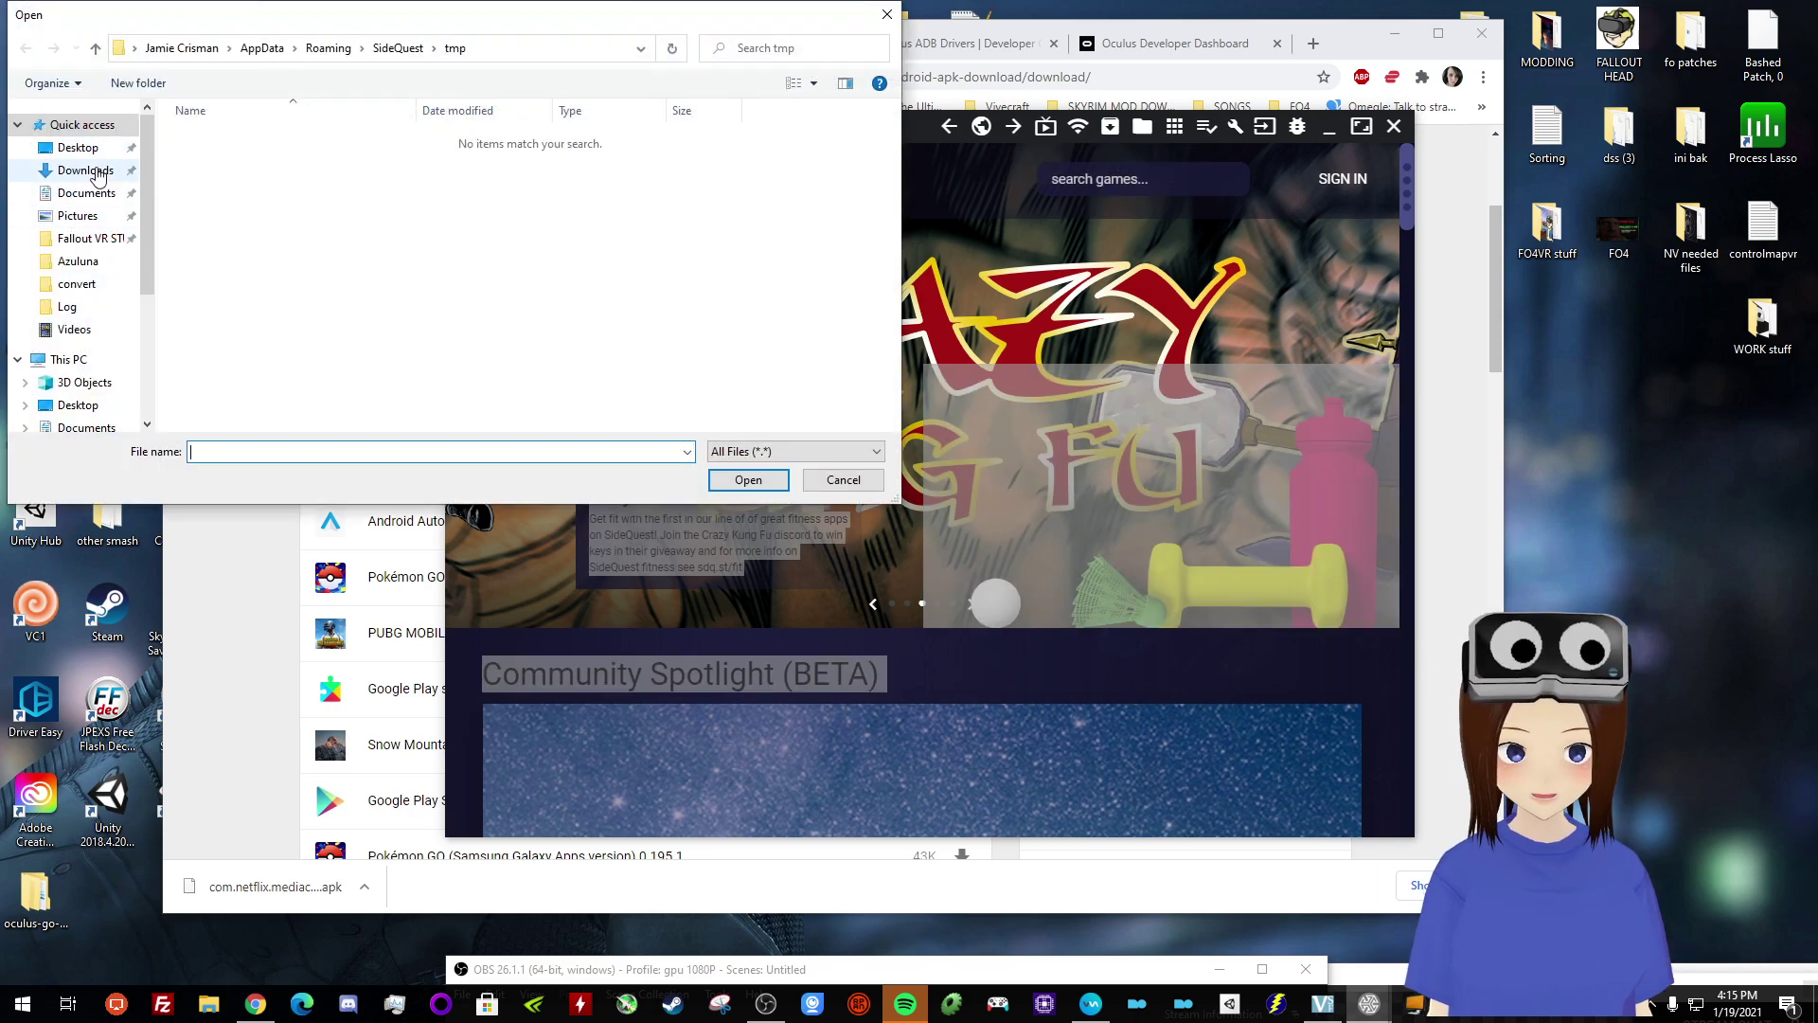
{"action": "left_click", "coordinate": [86, 171]}
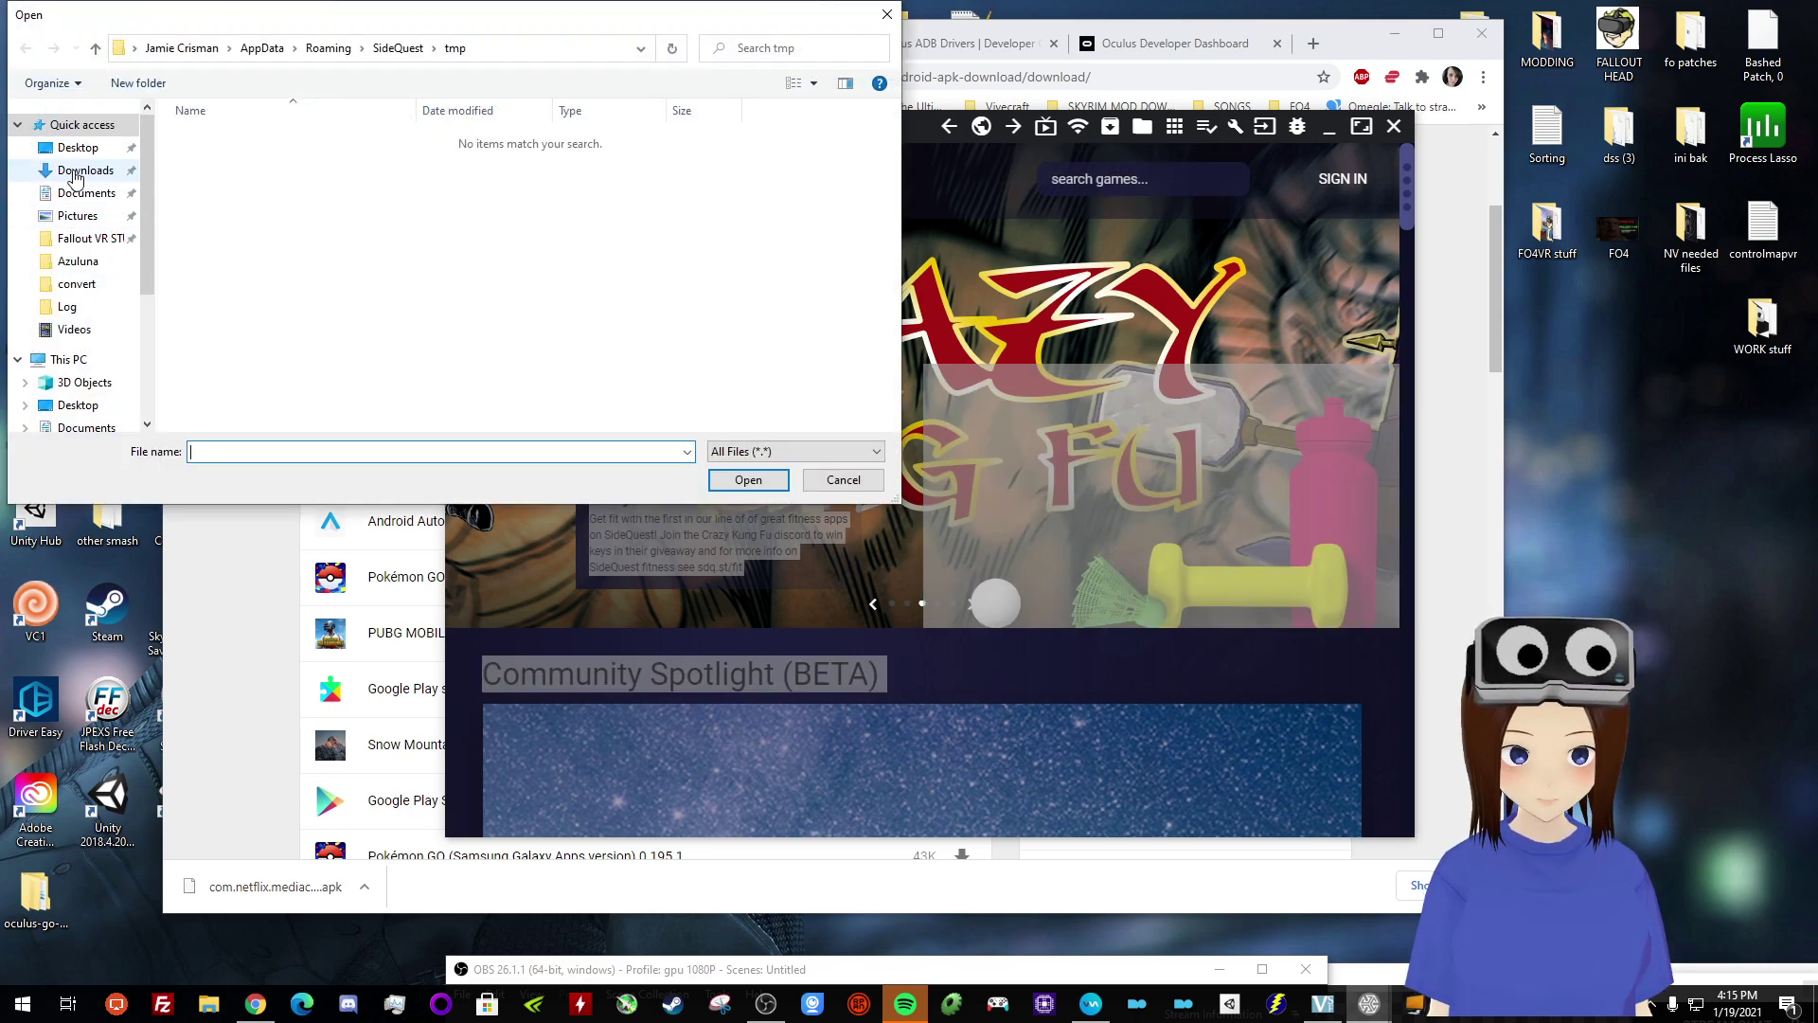
{"action": "left_click", "coordinate": [258, 167]}
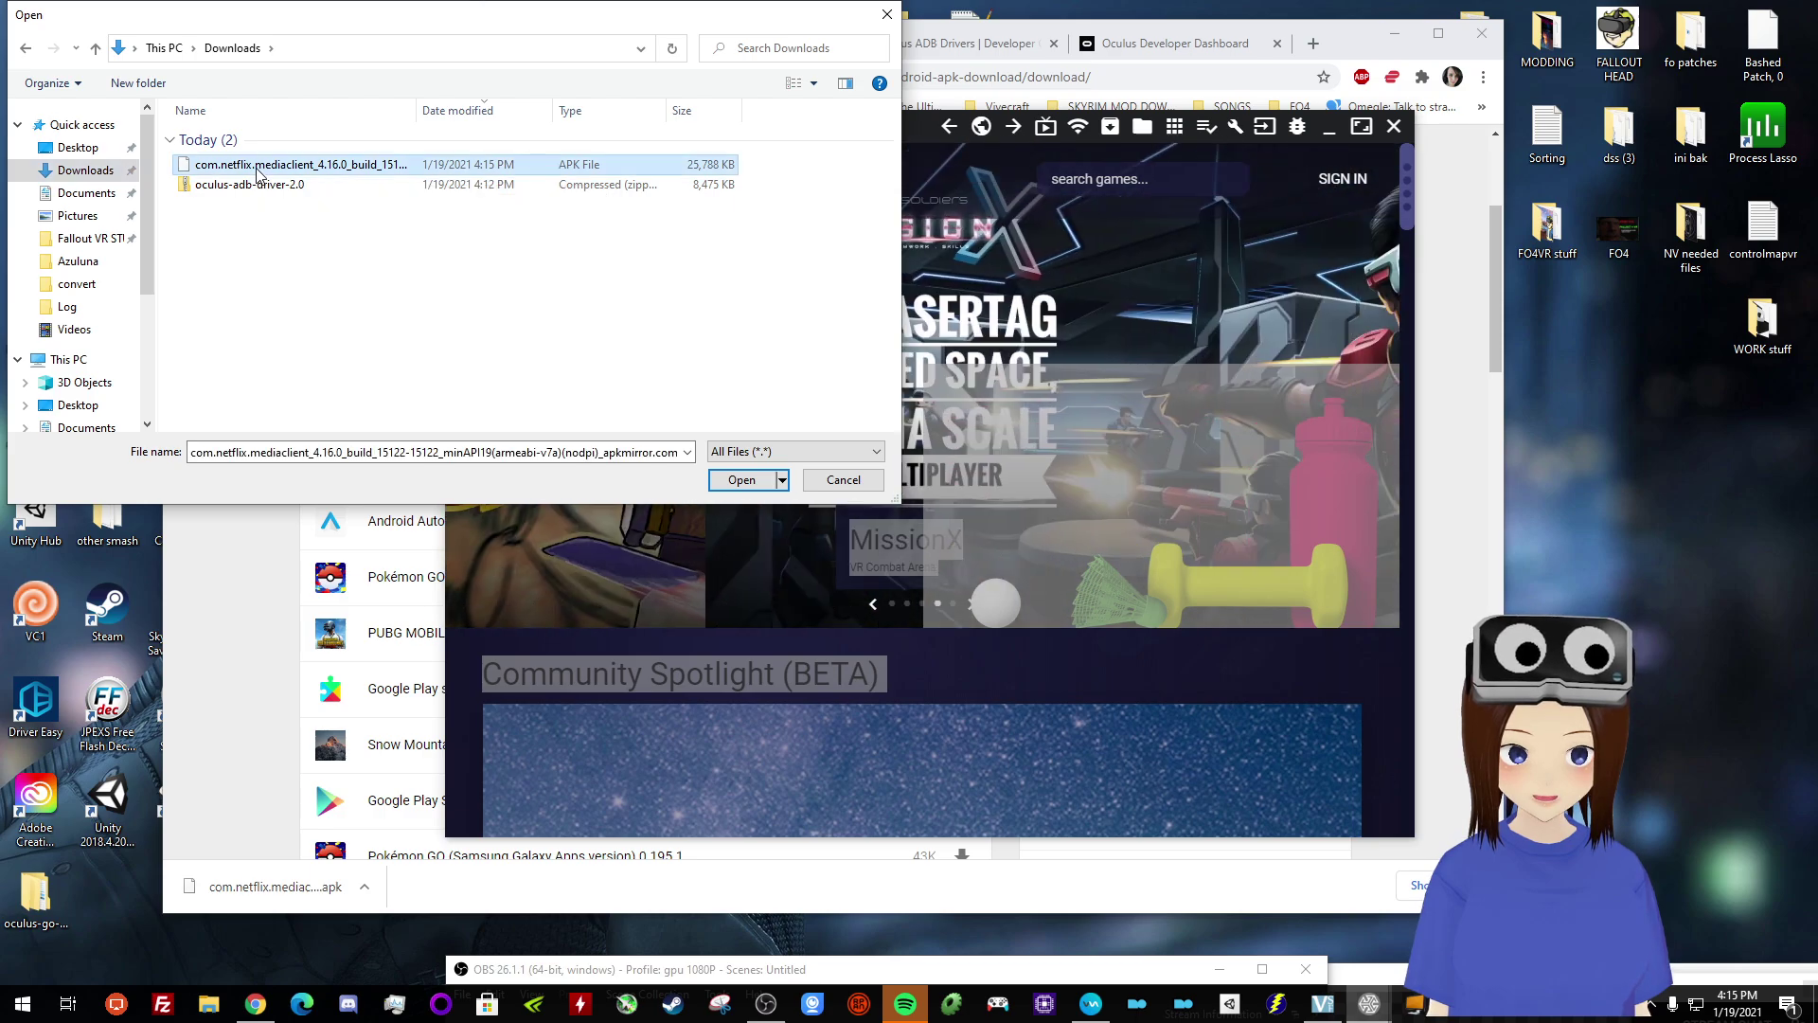
{"action": "left_click", "coordinate": [887, 15]}
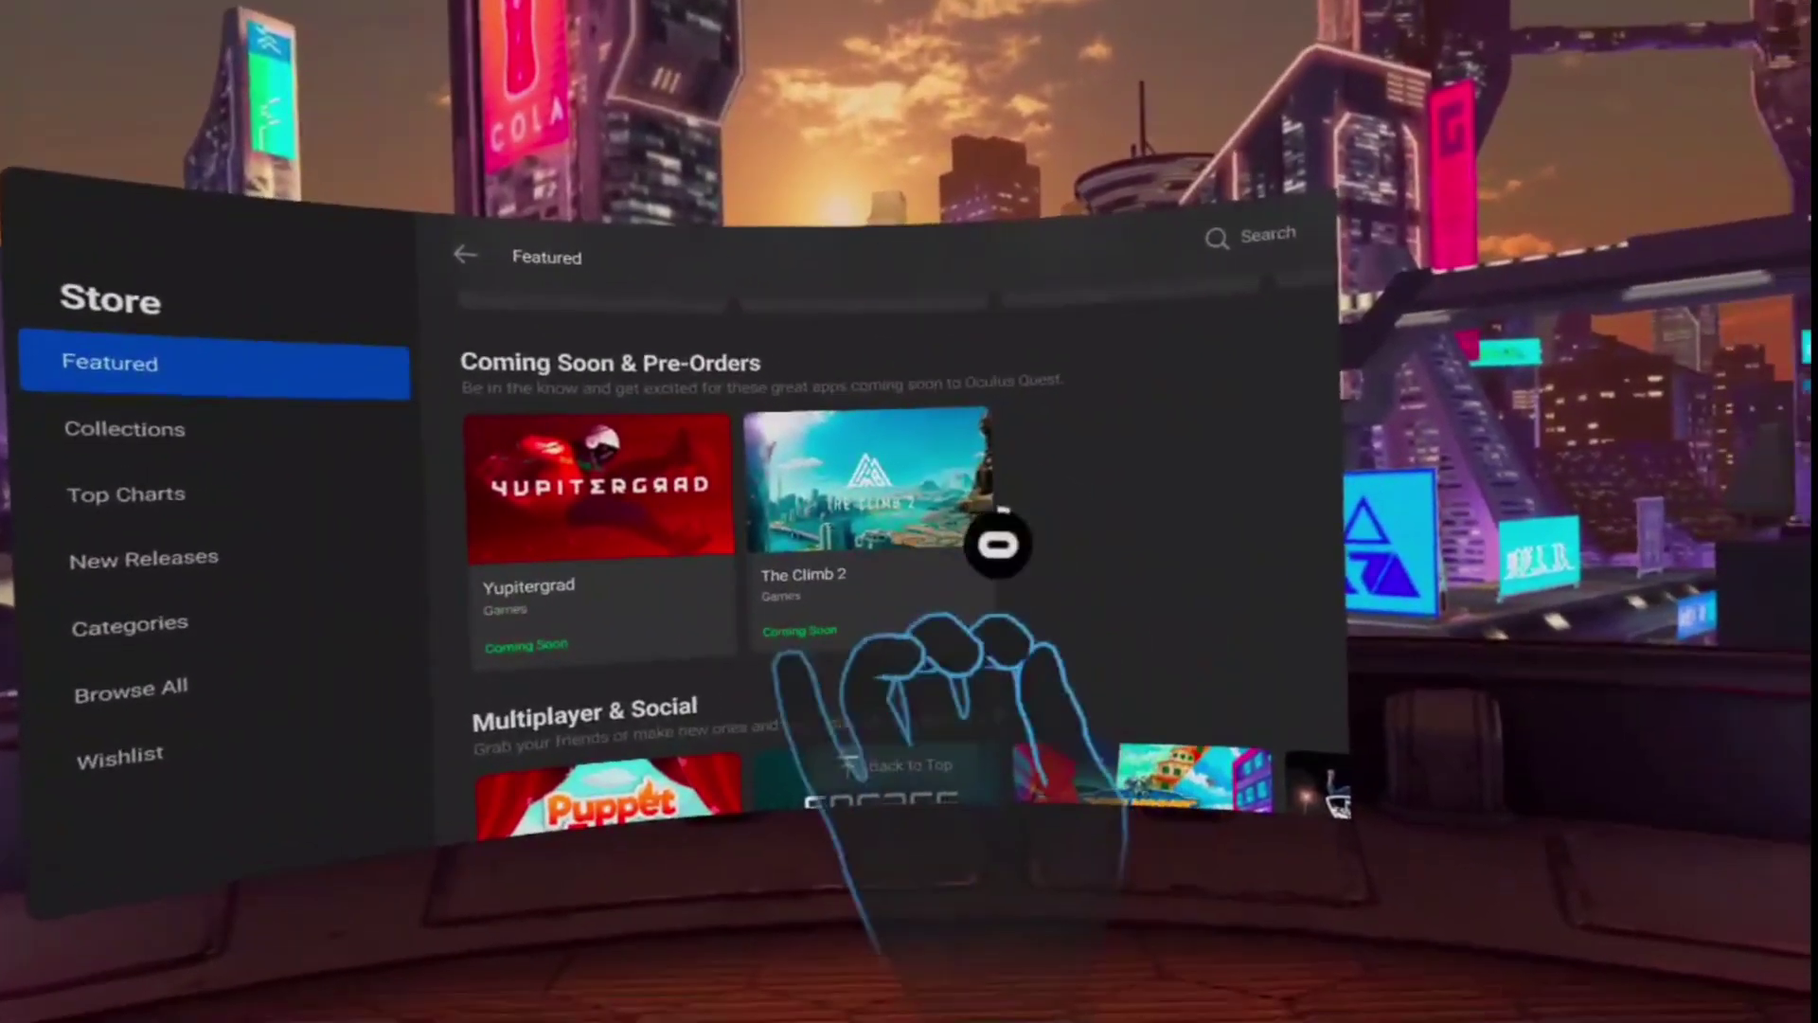
- Filter the headset's Apps library to Unknown Sources to list Hand Physics Lab and Netflix
{"action": "key", "text": "super"}
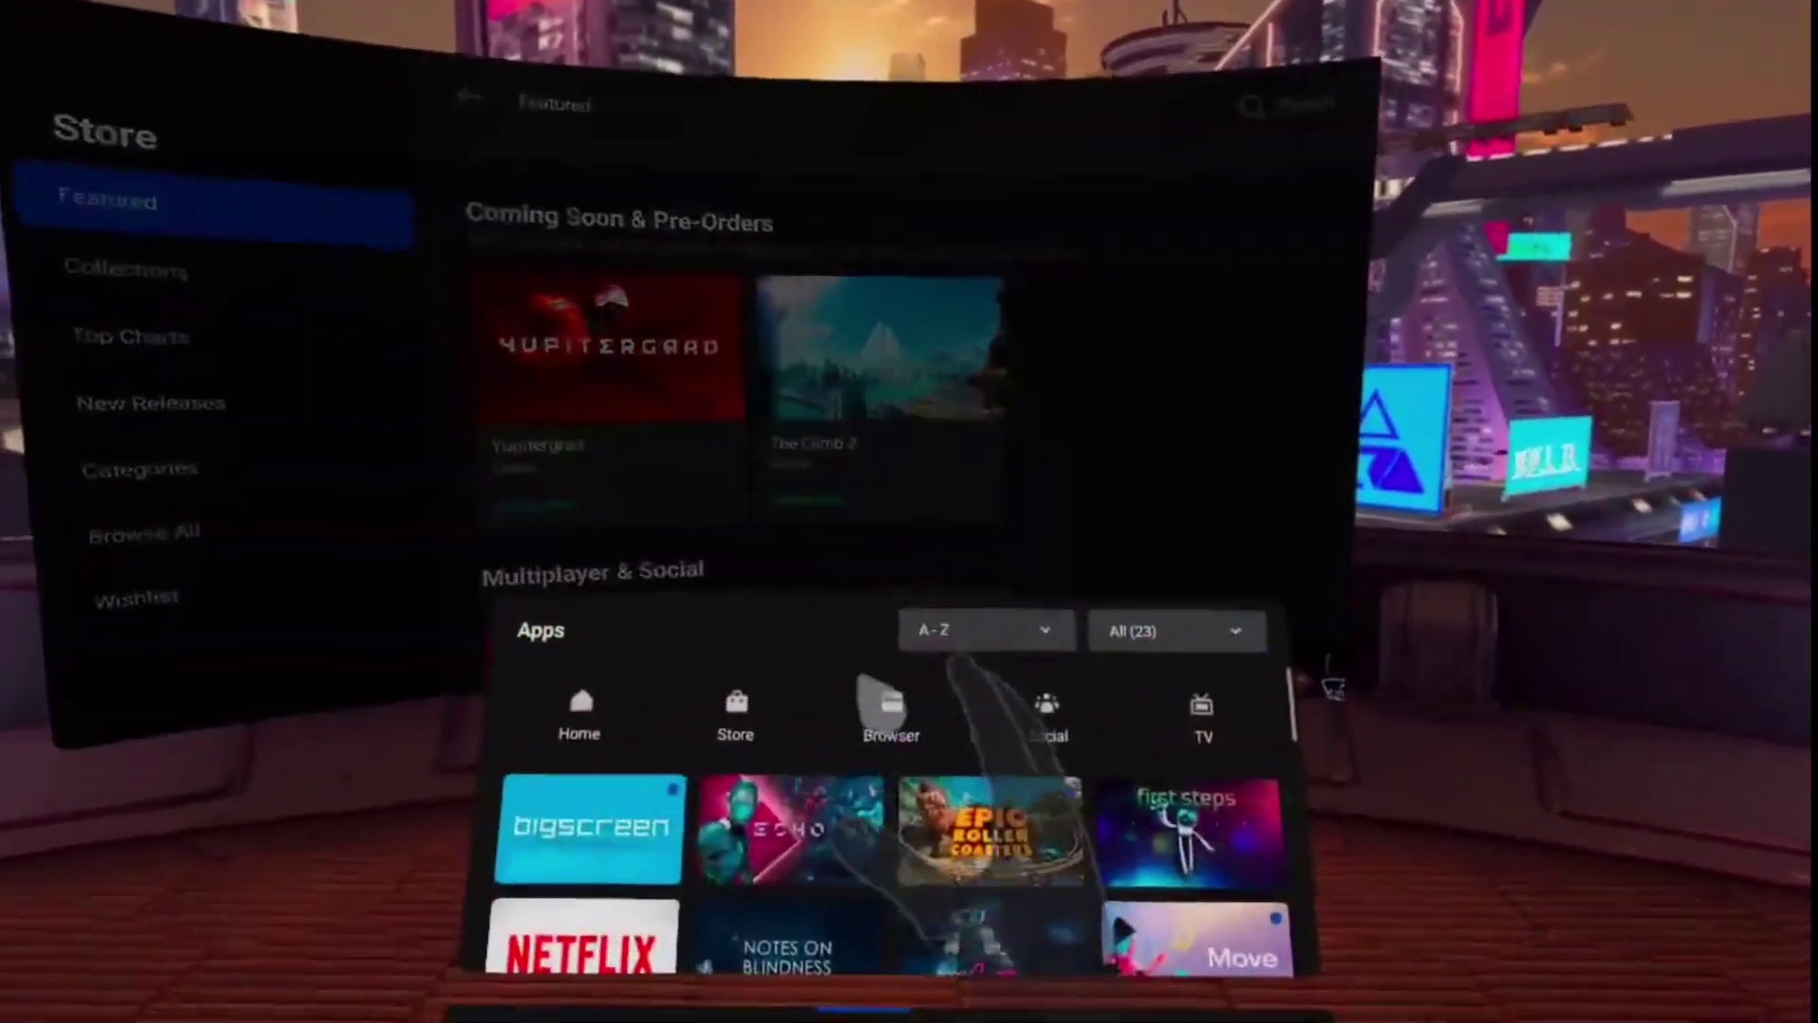
{"action": "scroll", "coordinate": [919, 559], "scroll_direction": "down", "scroll_amount": 3}
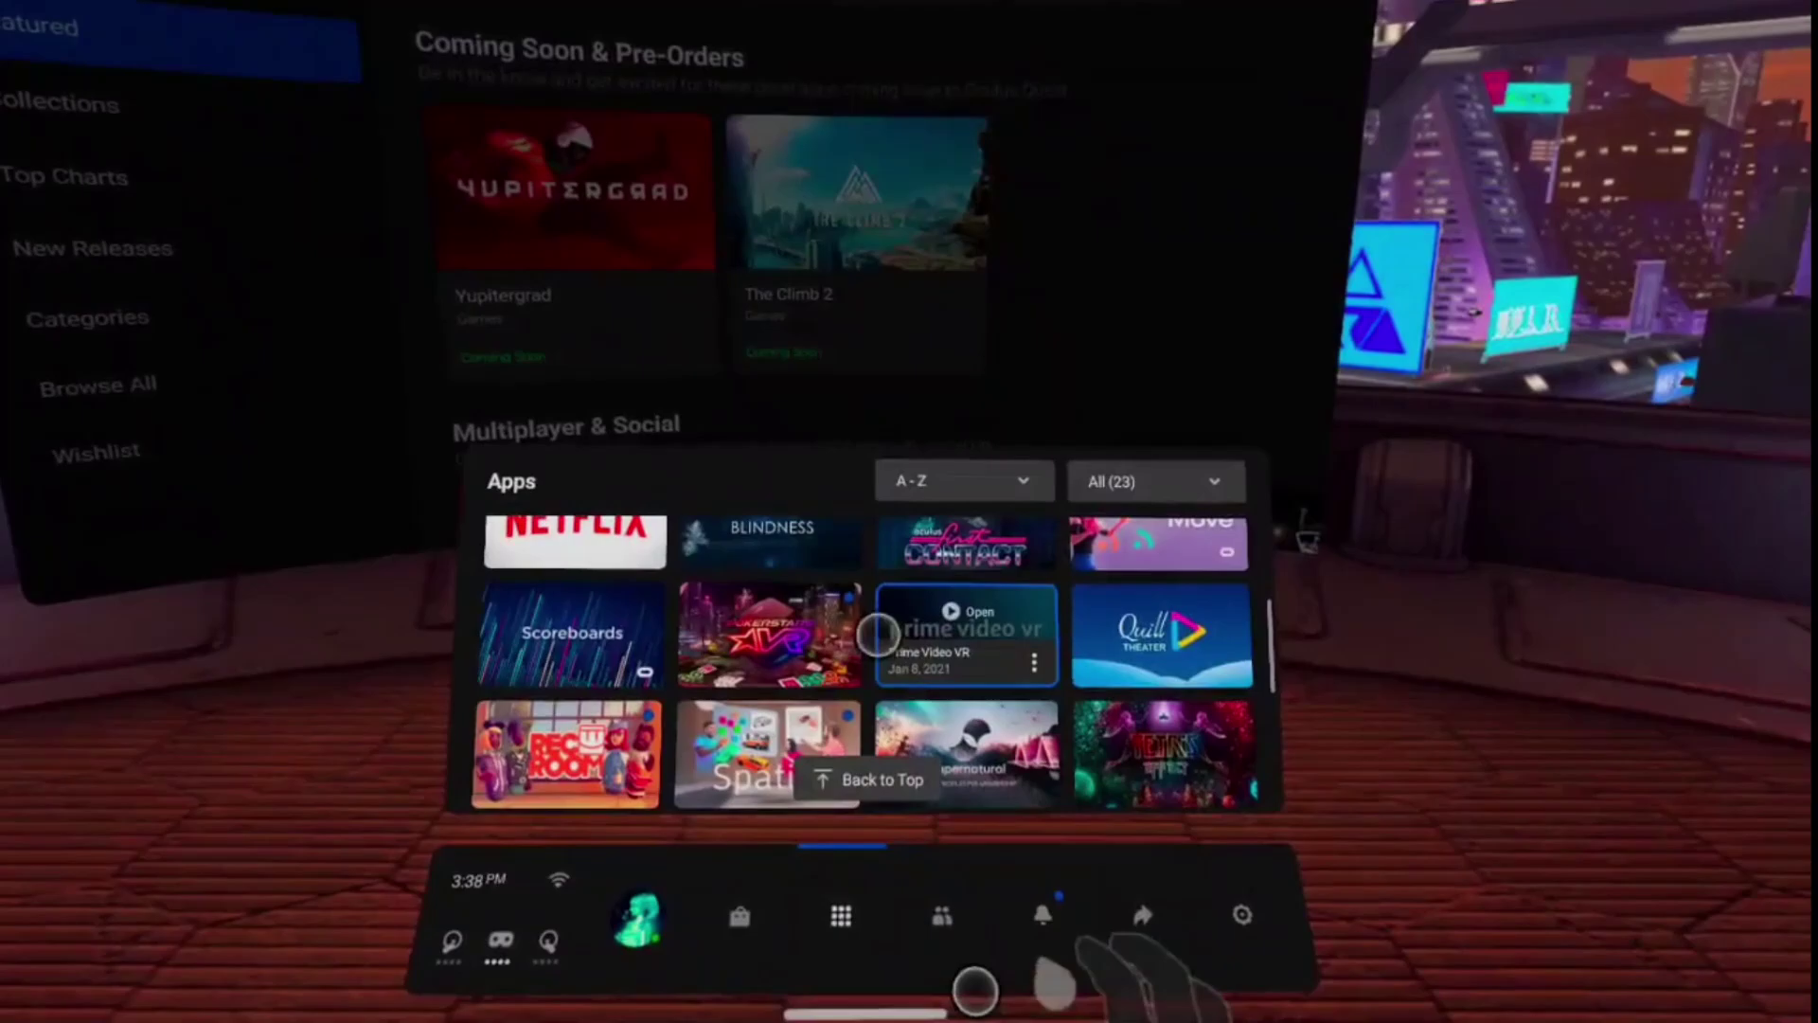
{"action": "scroll", "coordinate": [938, 805], "scroll_direction": "up", "scroll_amount": 1}
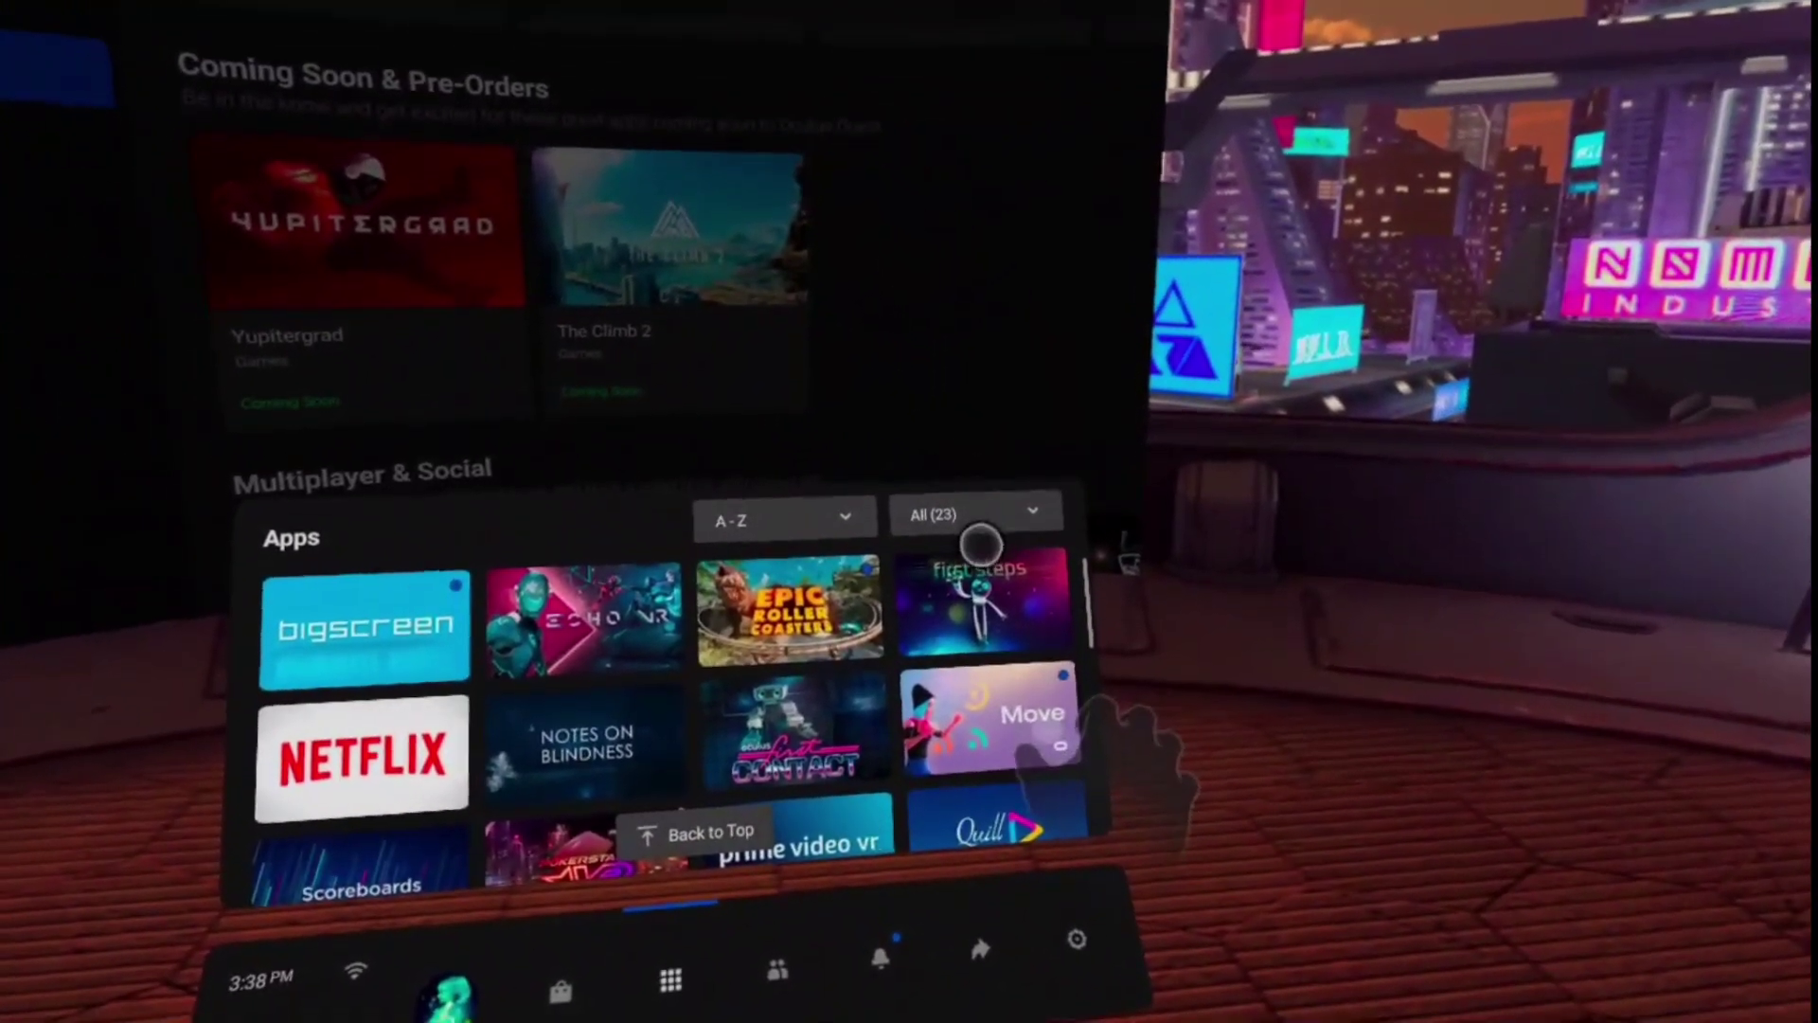
{"action": "left_click", "coordinate": [947, 522]}
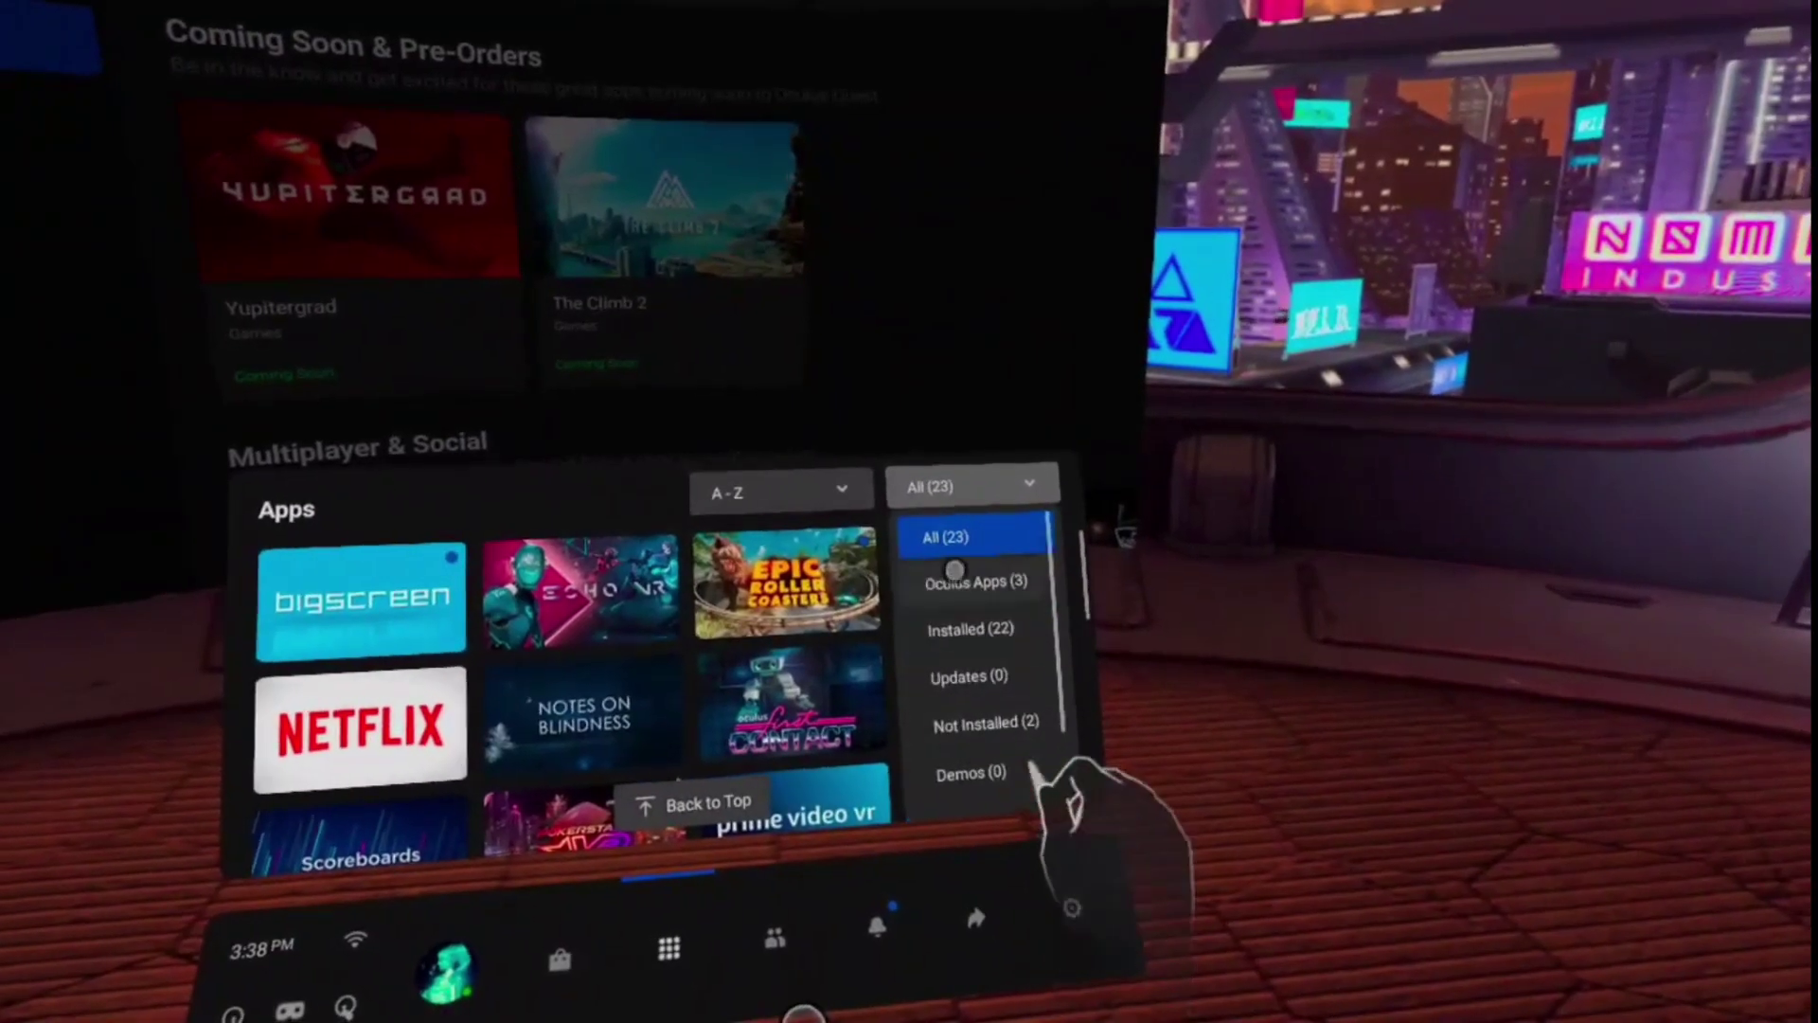
{"action": "scroll", "coordinate": [968, 701], "scroll_direction": "down", "scroll_amount": 1}
{"action": "scroll", "coordinate": [968, 718], "scroll_direction": "down", "scroll_amount": 1}
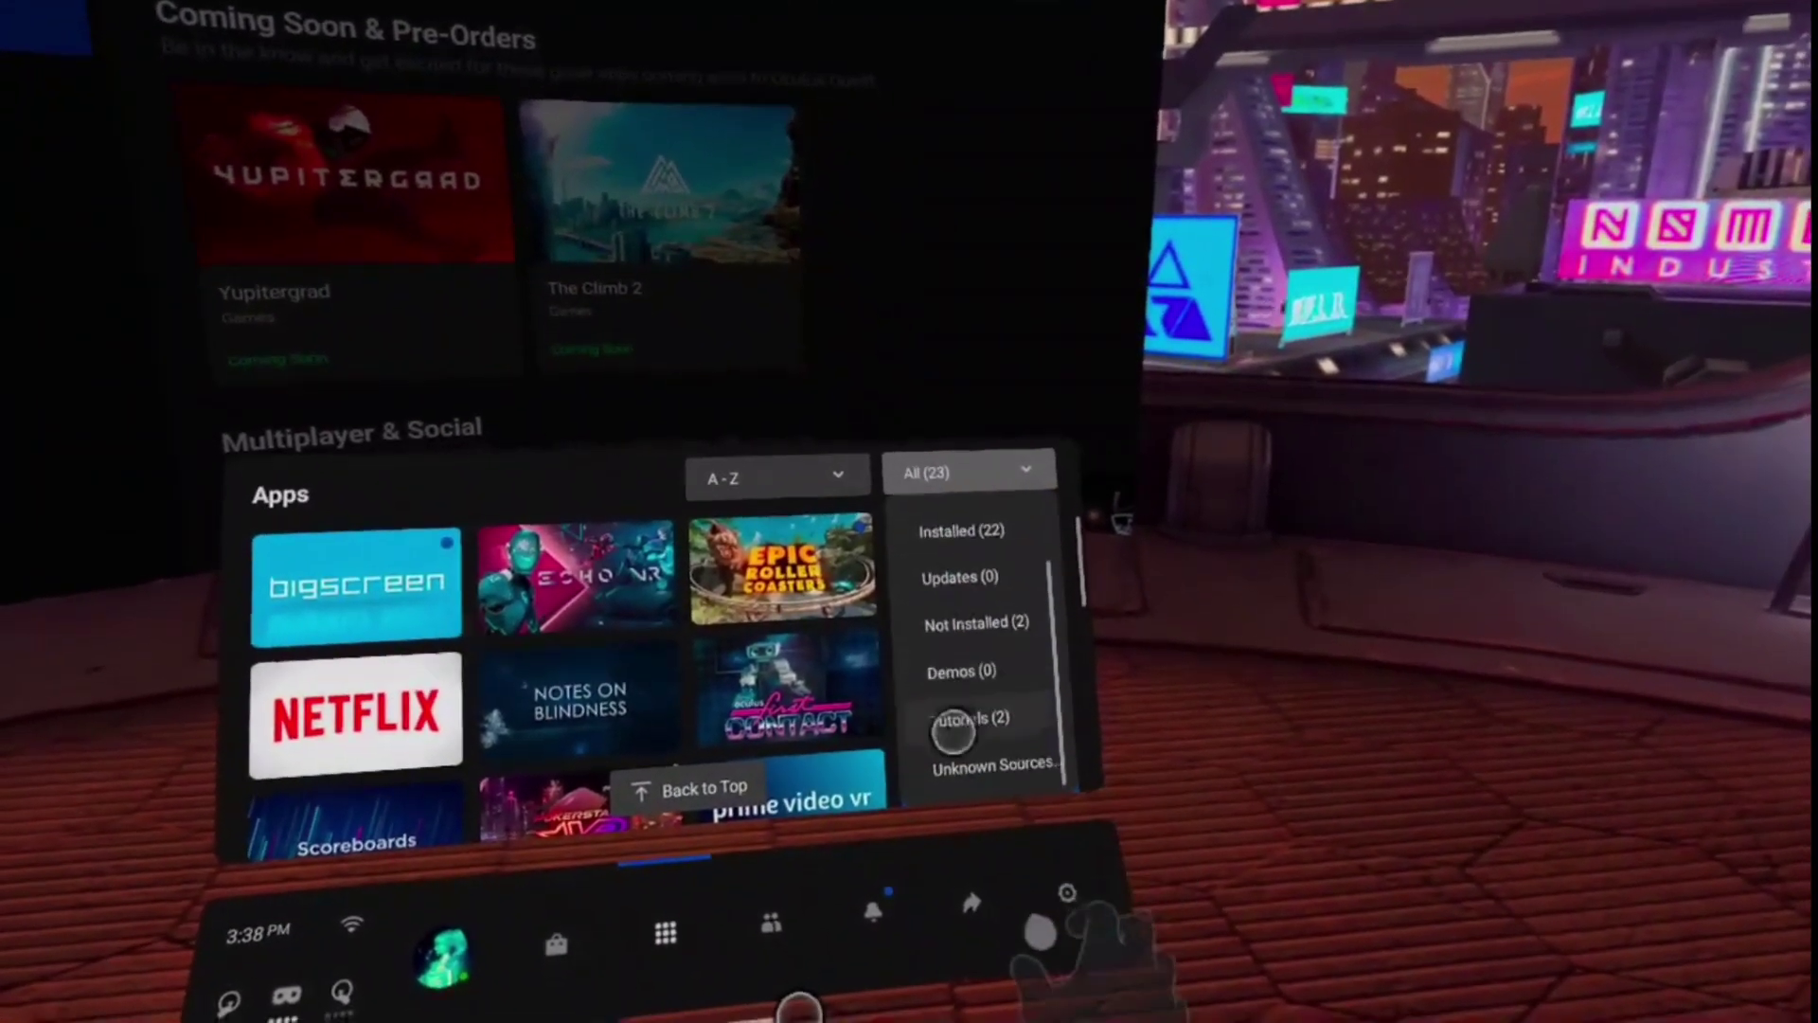
{"action": "left_click", "coordinate": [960, 760]}
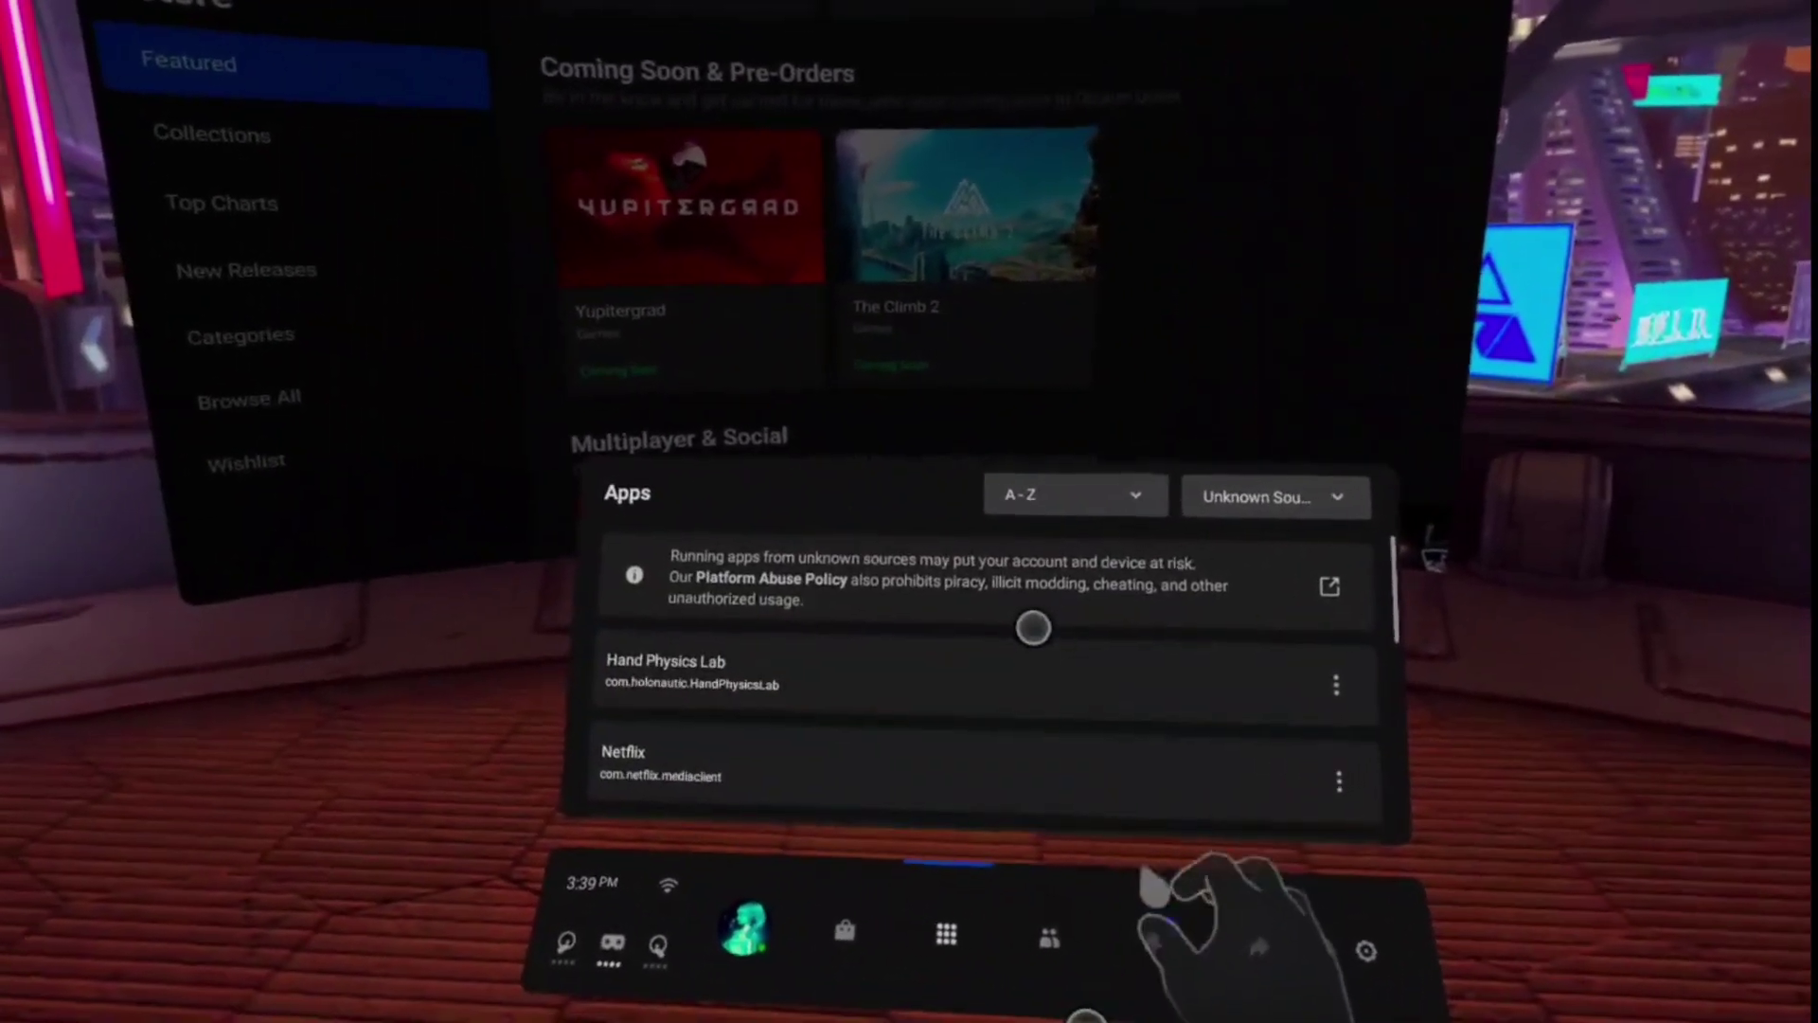
{"action": "scroll", "coordinate": [682, 568], "scroll_direction": "down", "scroll_amount": 2}
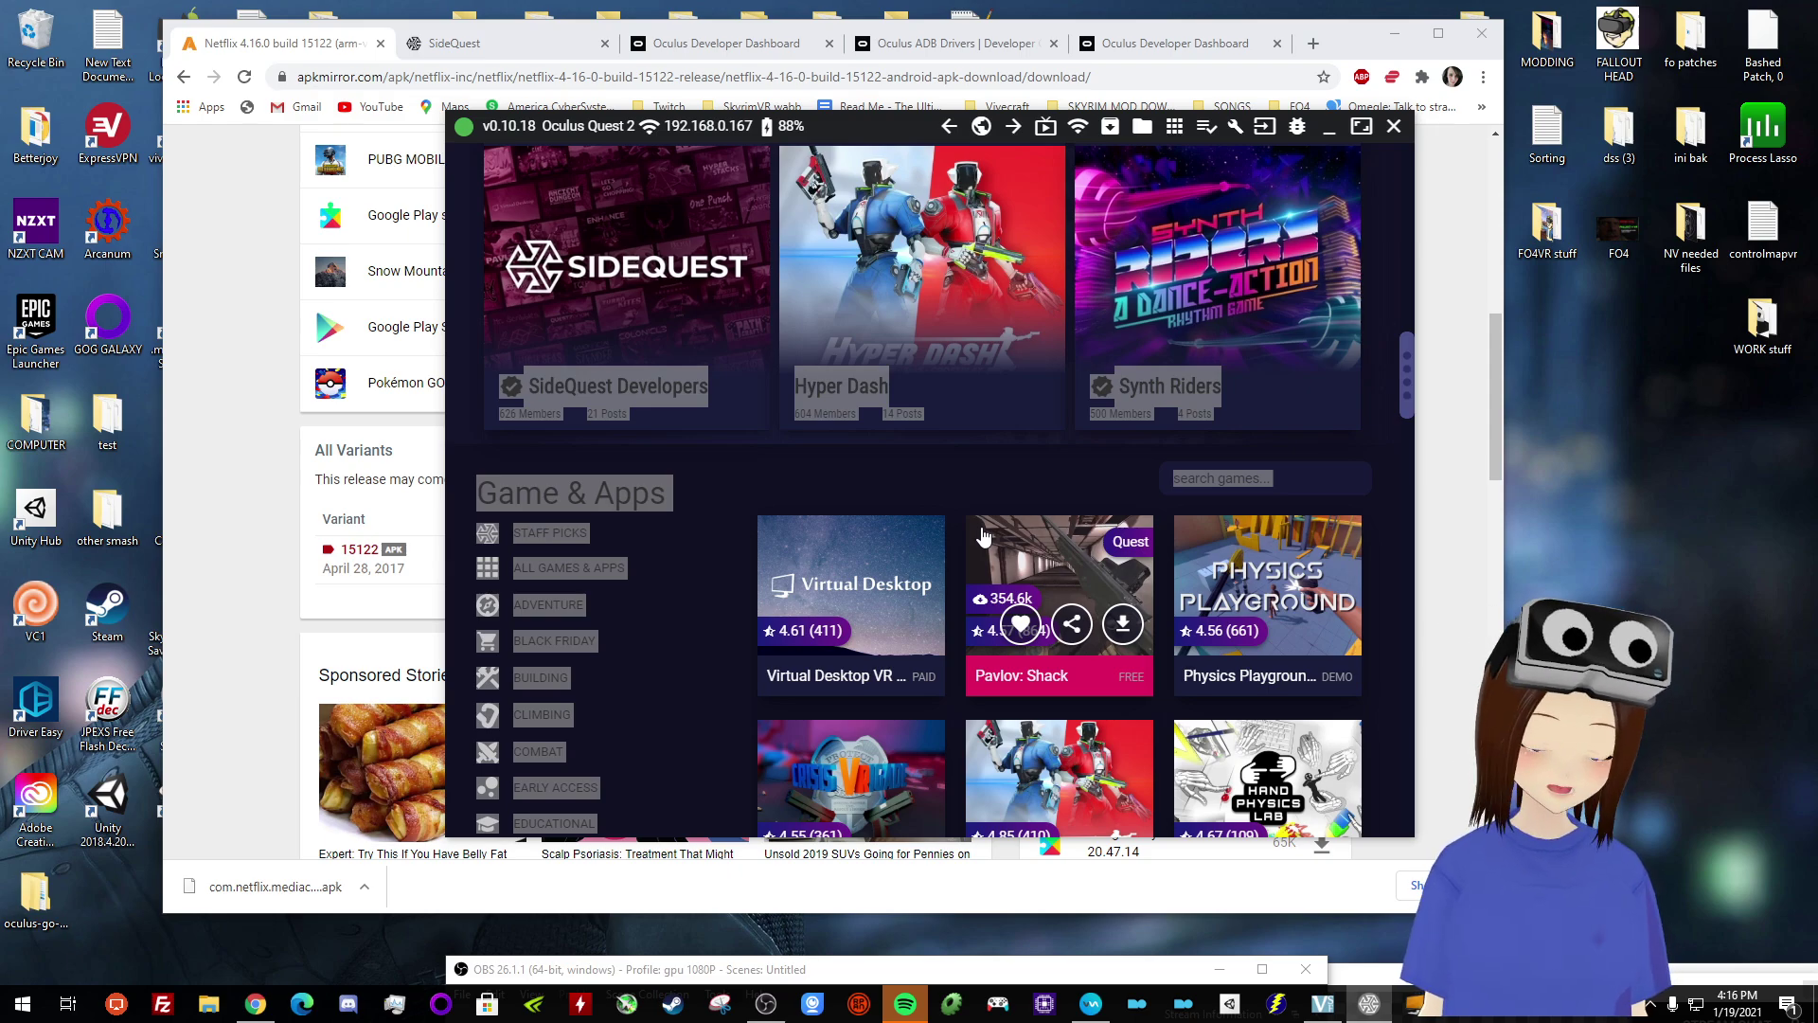
- Bring SideQuest full-screen and scroll the Game & Apps grid past Hyper Dash, Hand Physics Lab and Pokémon VR
{"action": "scroll", "coordinate": [717, 820], "scroll_direction": "down", "scroll_amount": 4}
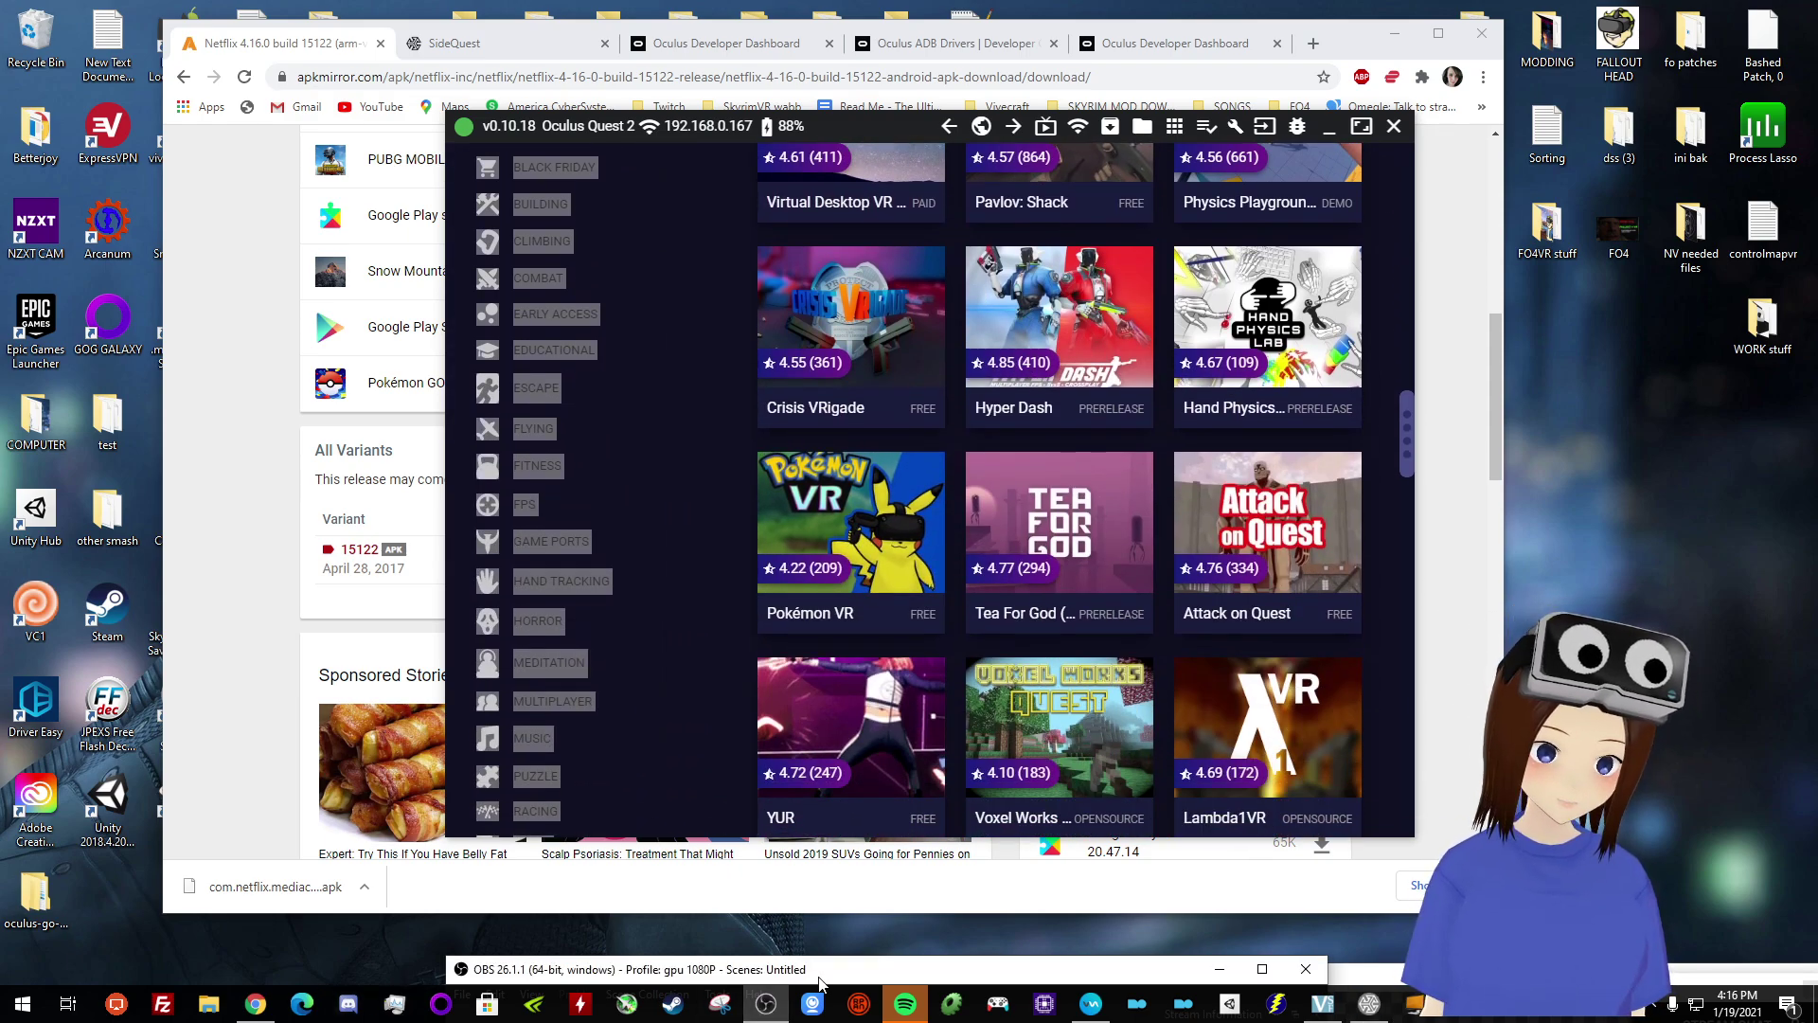
{"action": "left_click", "coordinate": [766, 1004]}
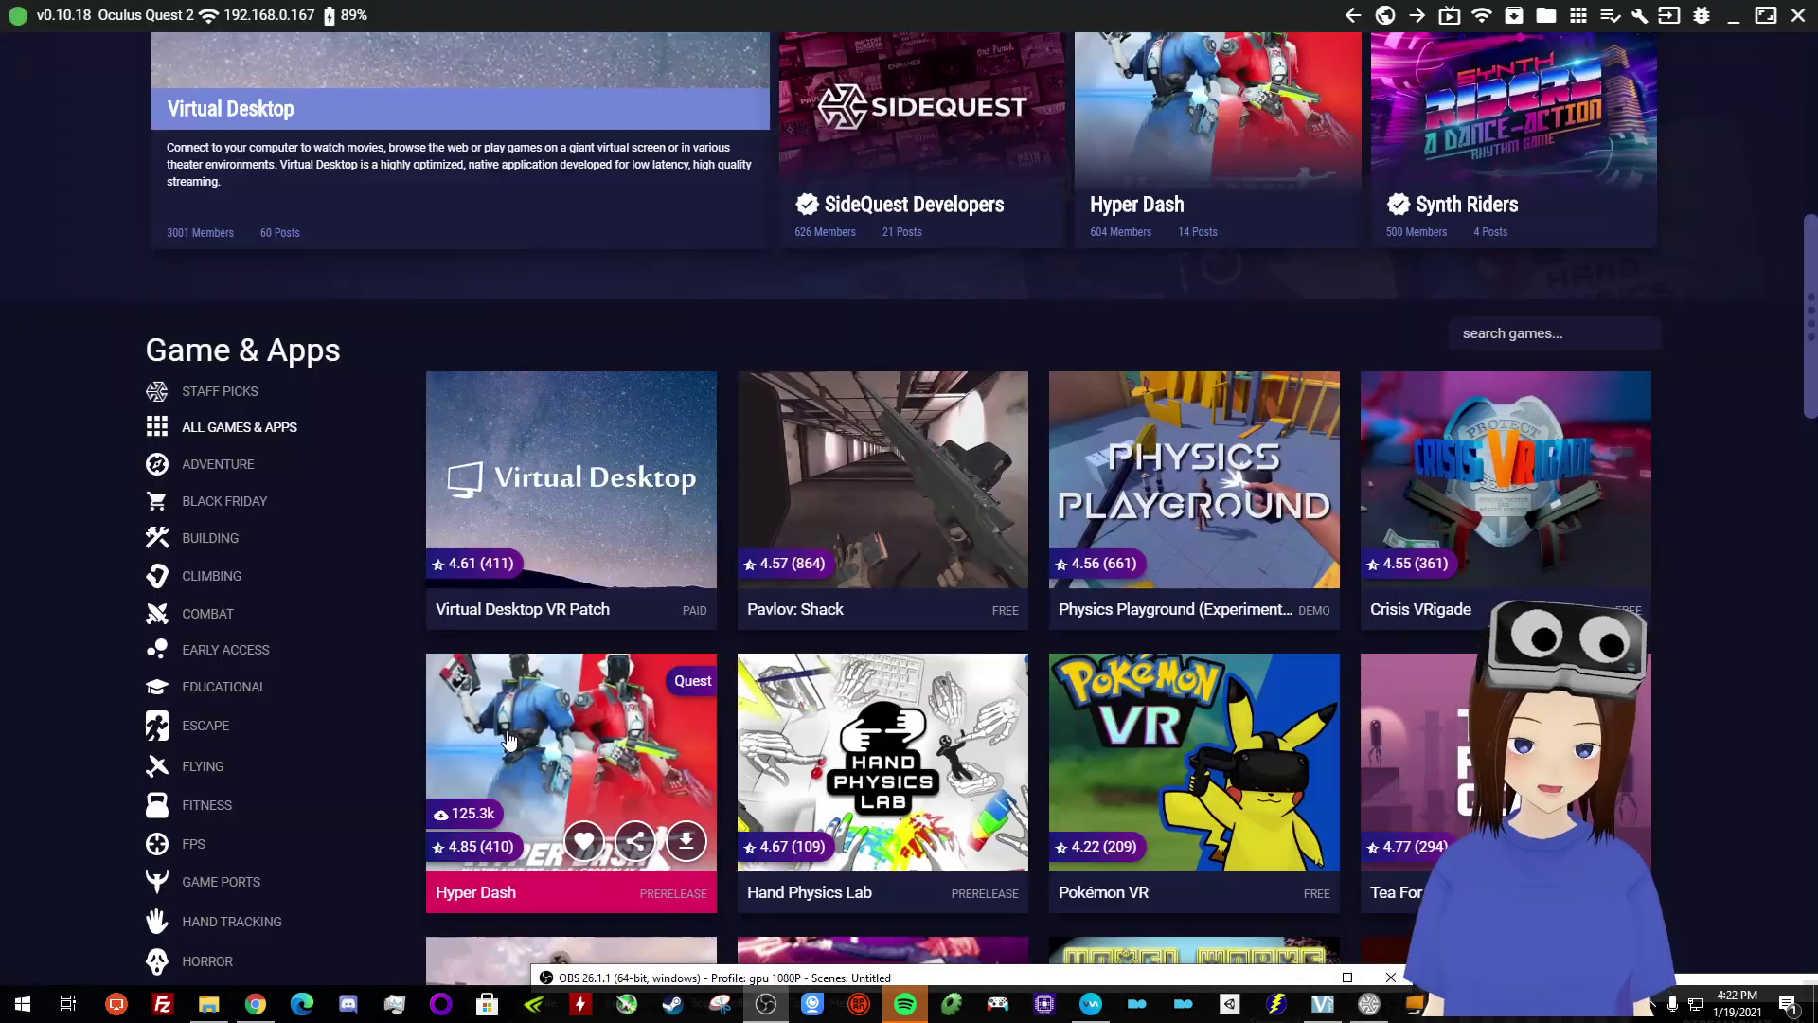
{"action": "mouse_move", "coordinate": [510, 738]}
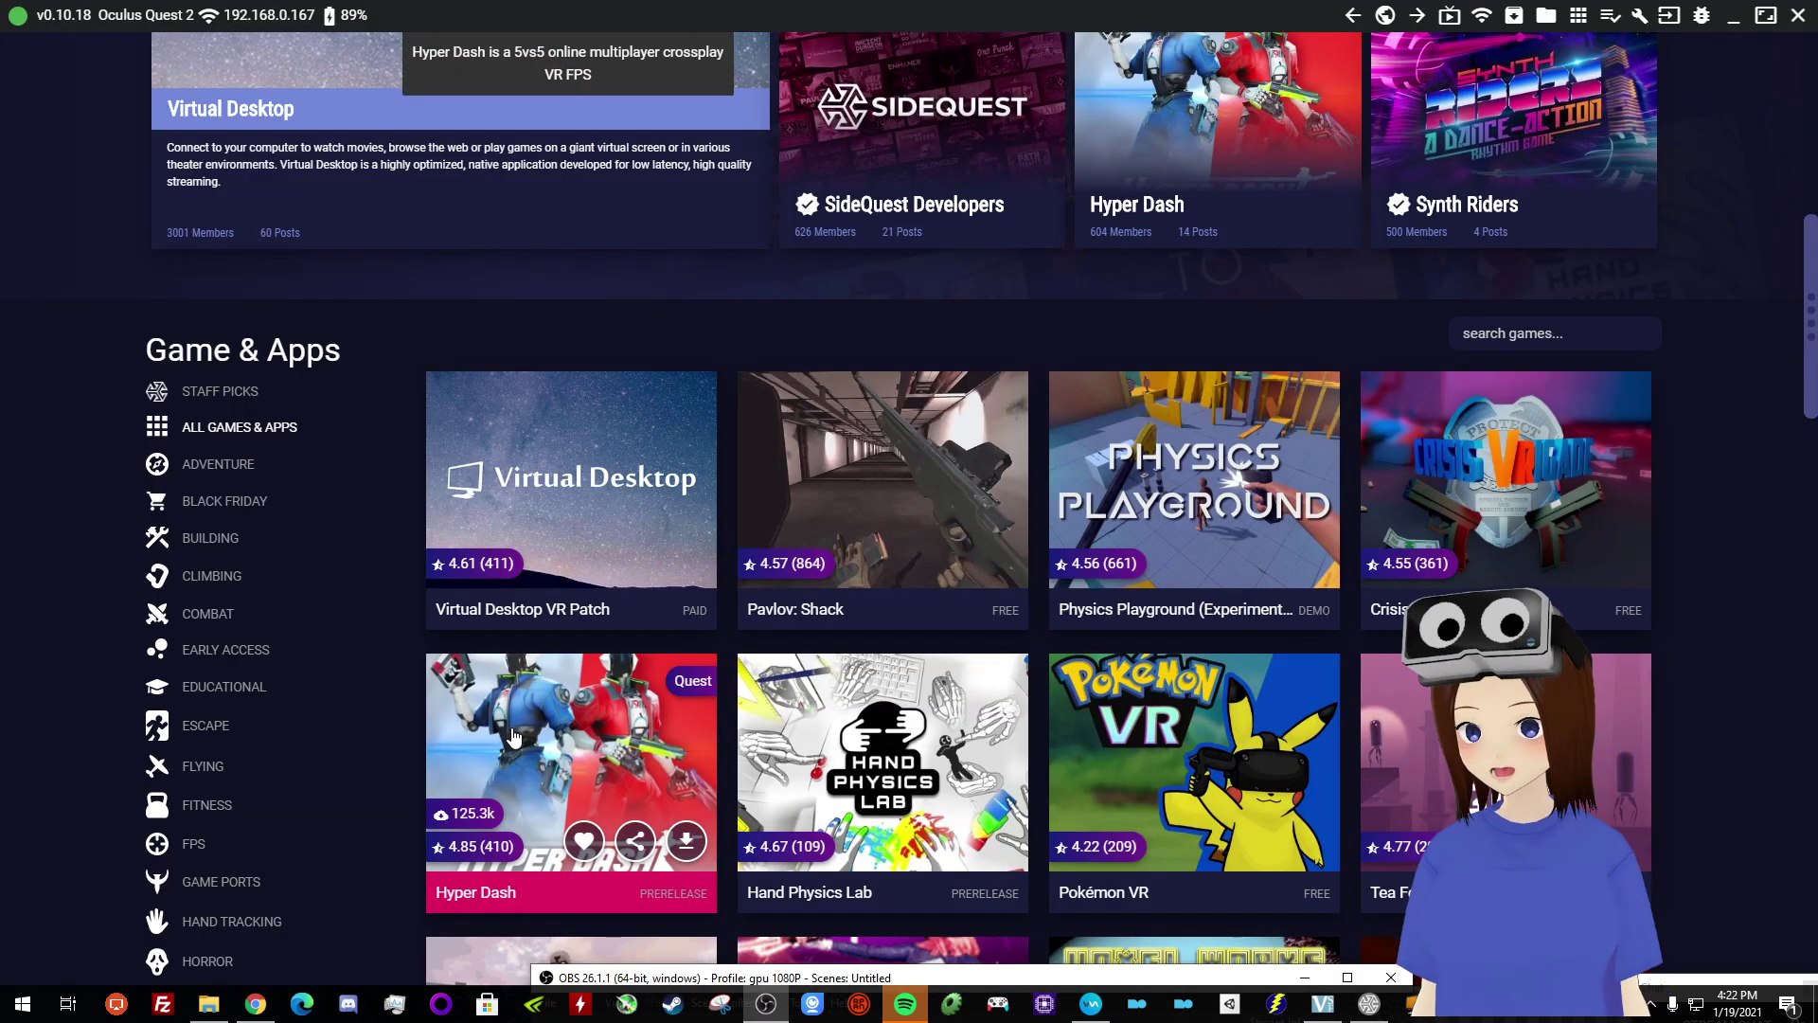
{"action": "scroll", "coordinate": [788, 583], "scroll_direction": "up", "scroll_amount": 8}
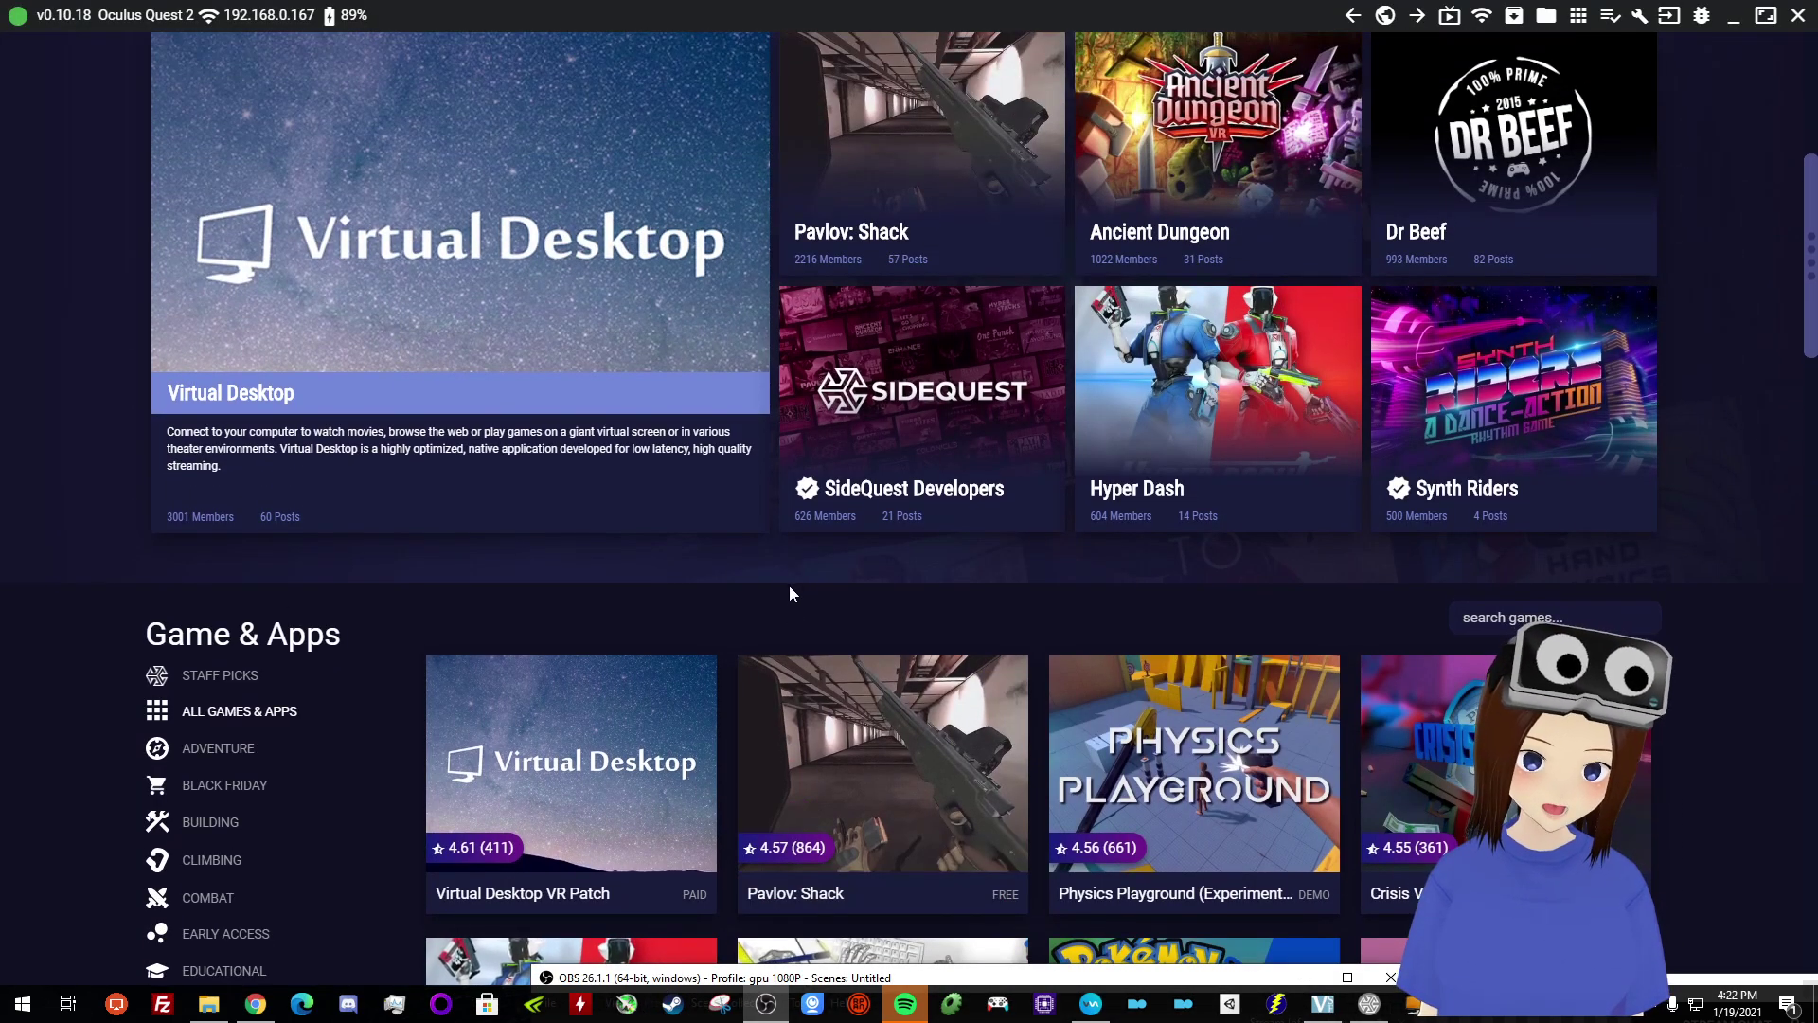
{"action": "scroll", "coordinate": [839, 531], "scroll_direction": "down", "scroll_amount": 7}
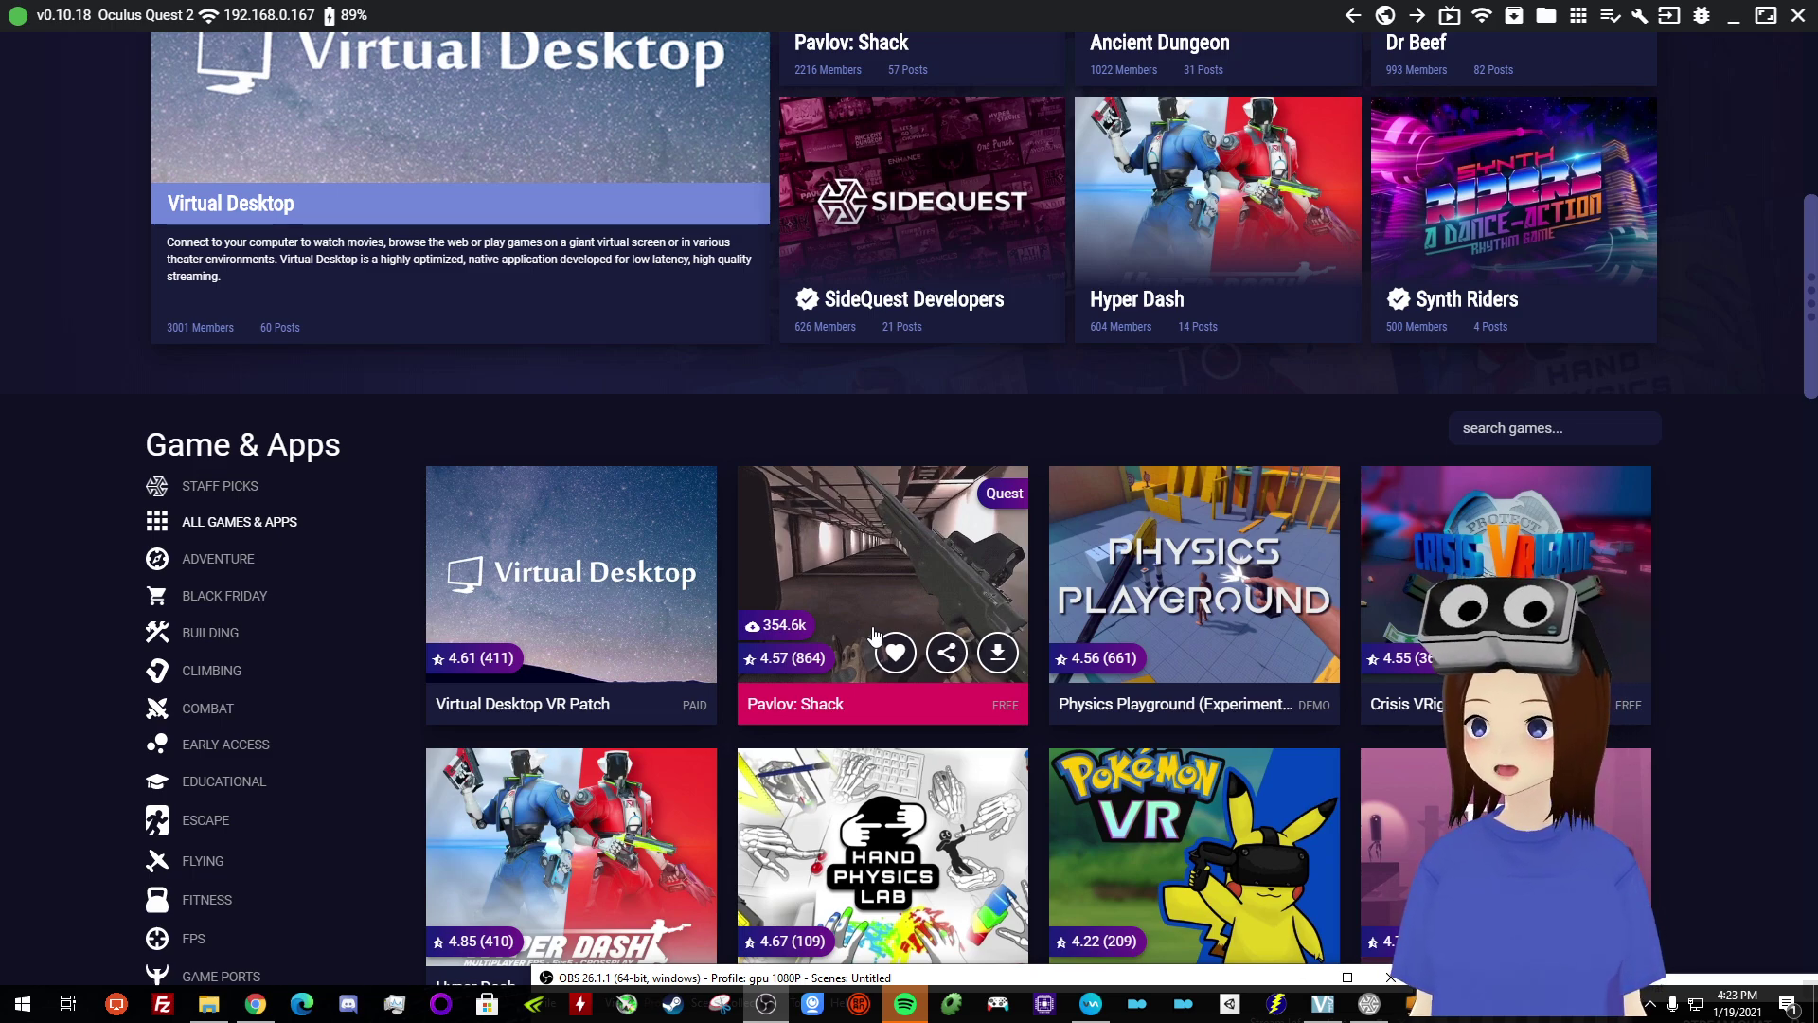
{"action": "scroll", "coordinate": [1477, 237], "scroll_direction": "up", "scroll_amount": 3}
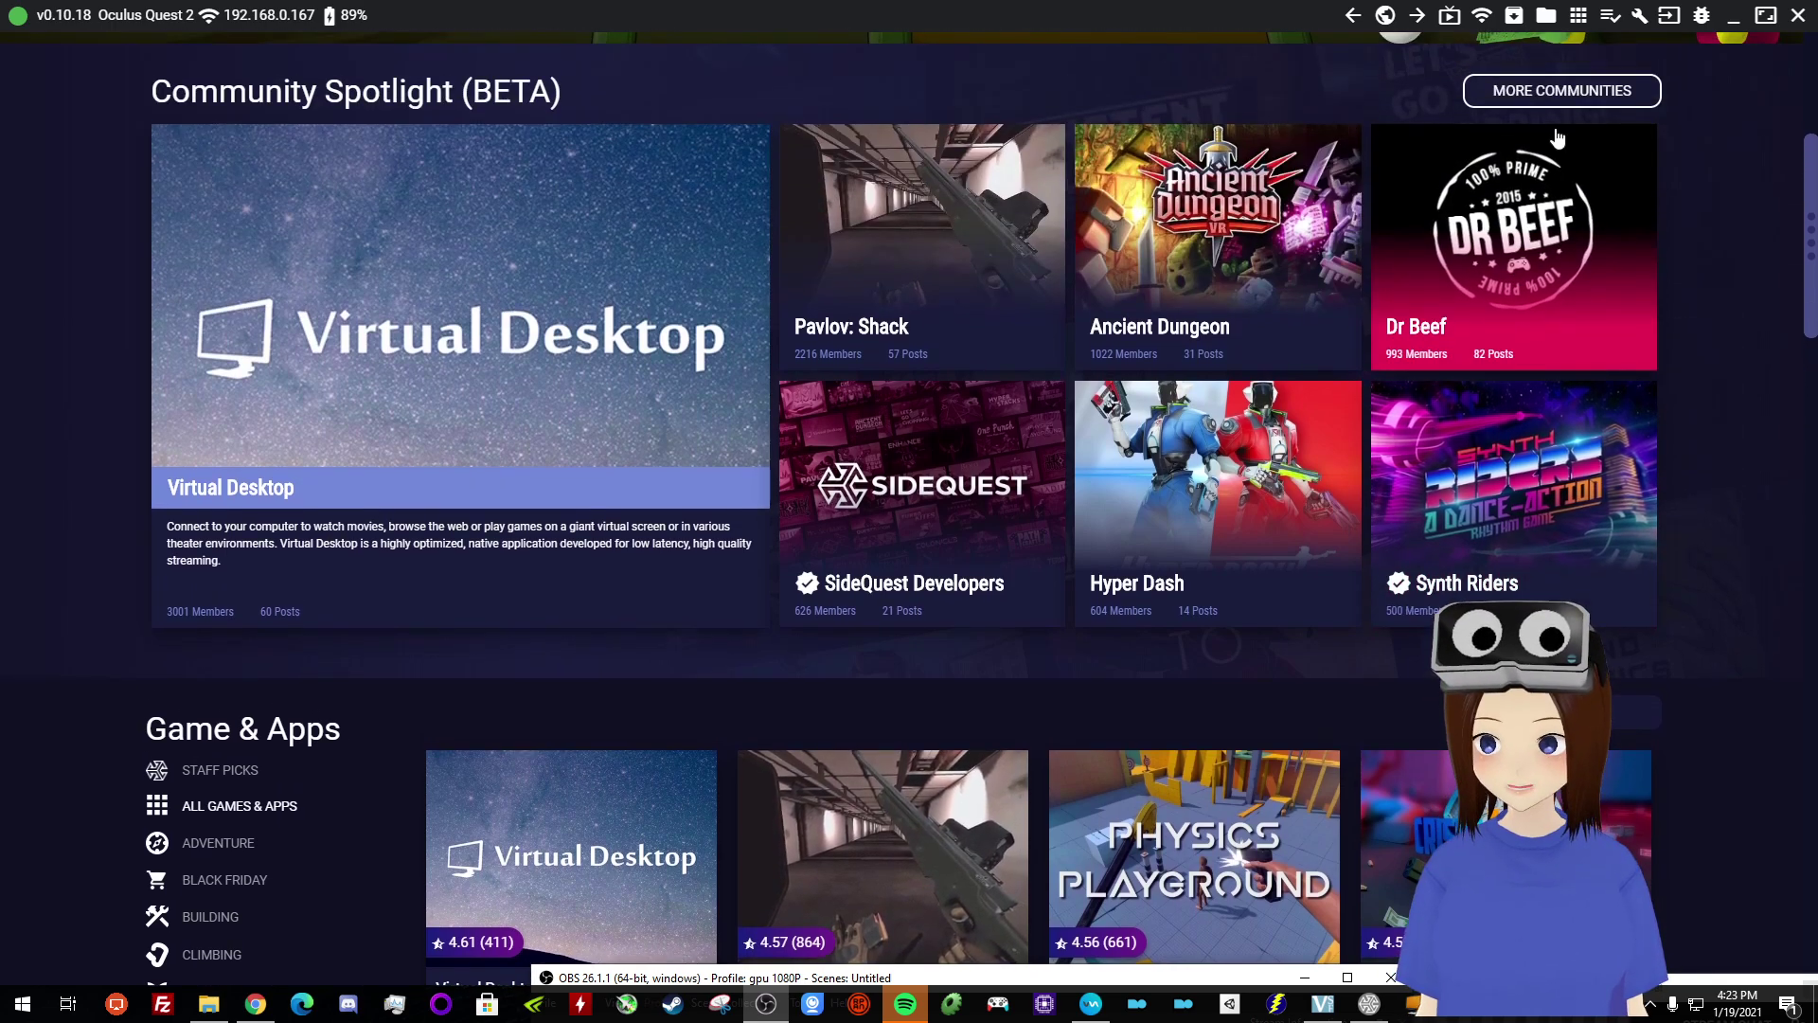
{"action": "left_click", "coordinate": [1577, 21]}
{"action": "scroll", "coordinate": [1004, 455], "scroll_direction": "down", "scroll_amount": 5}
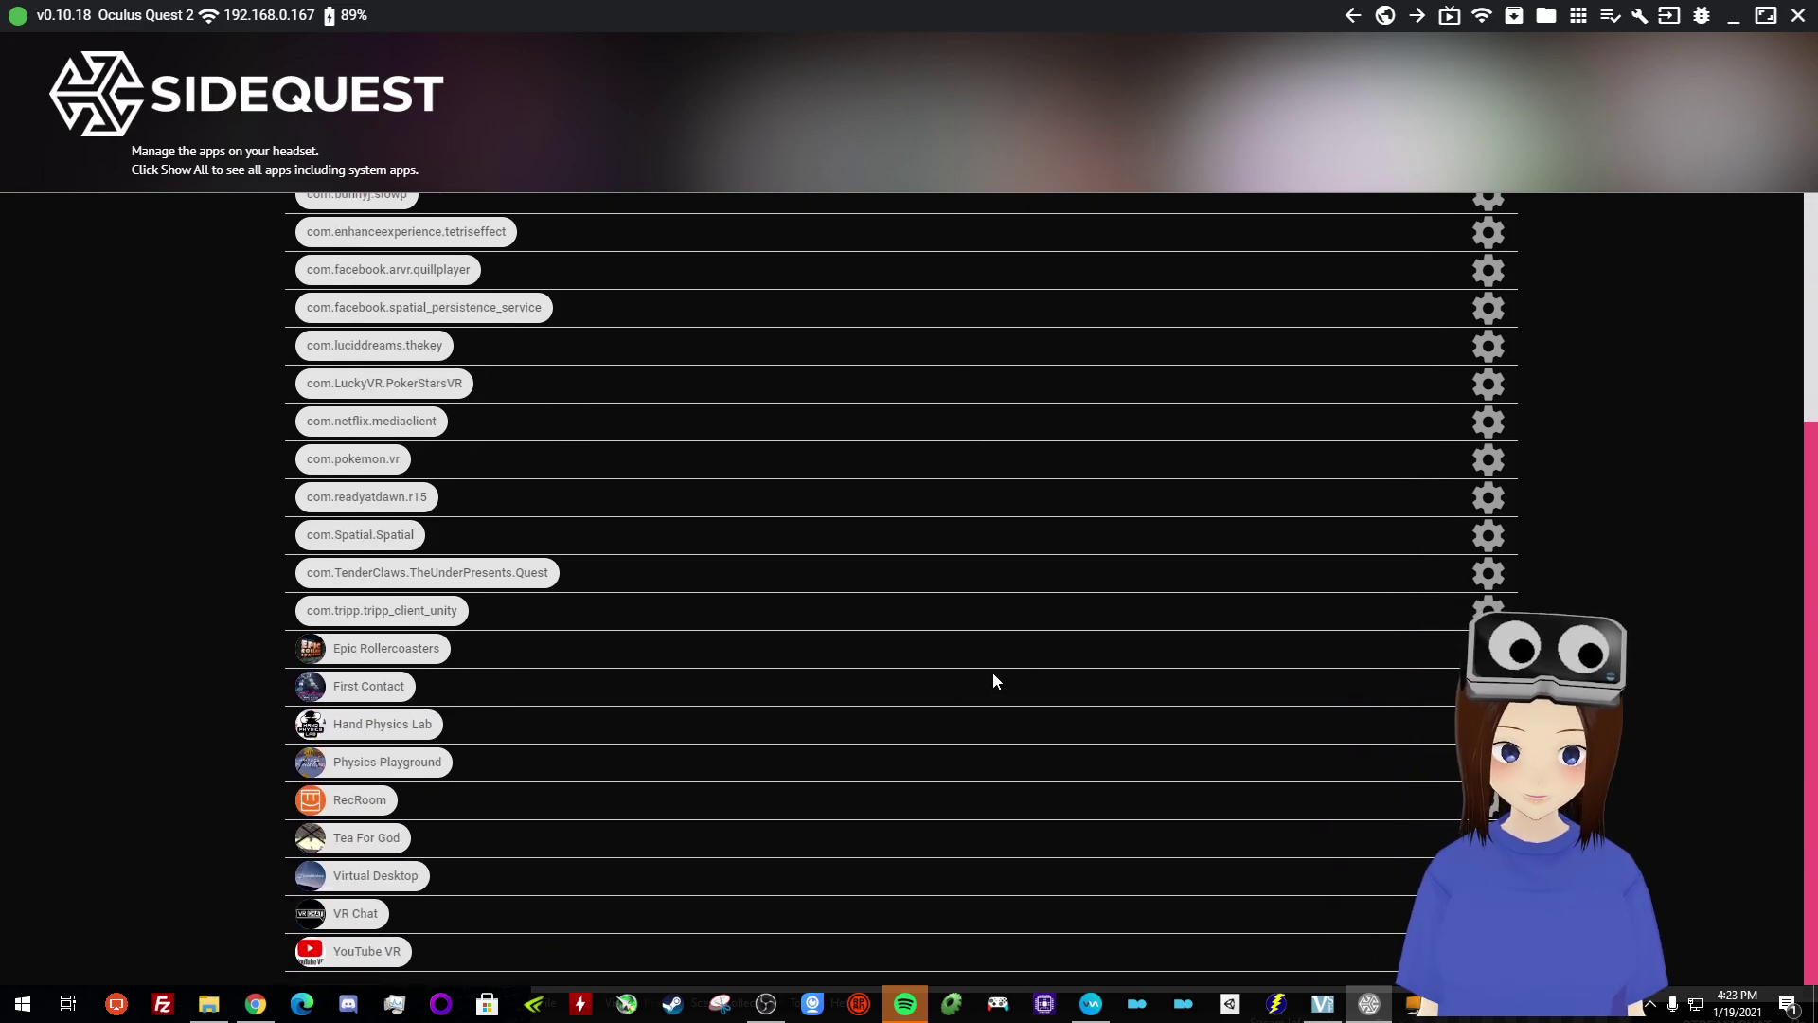
{"action": "scroll", "coordinate": [880, 824], "scroll_direction": "down", "scroll_amount": 10}
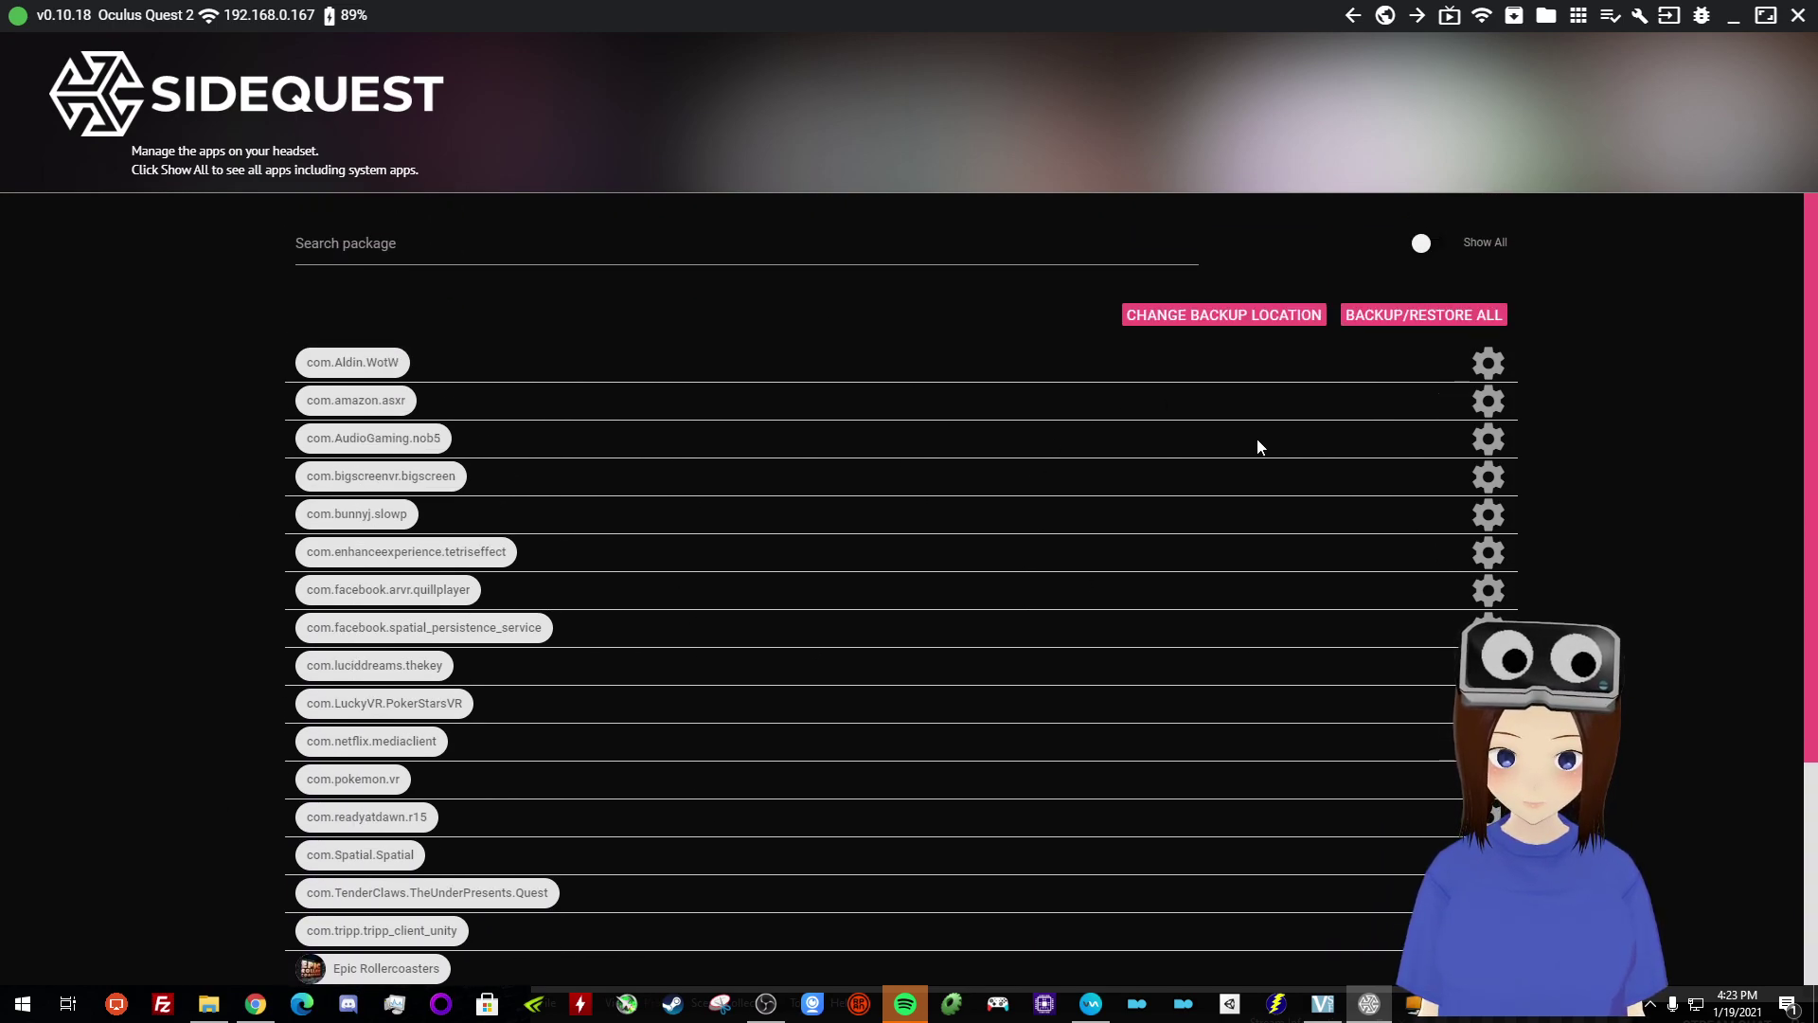
{"action": "scroll", "coordinate": [269, 598], "scroll_direction": "down", "scroll_amount": 3}
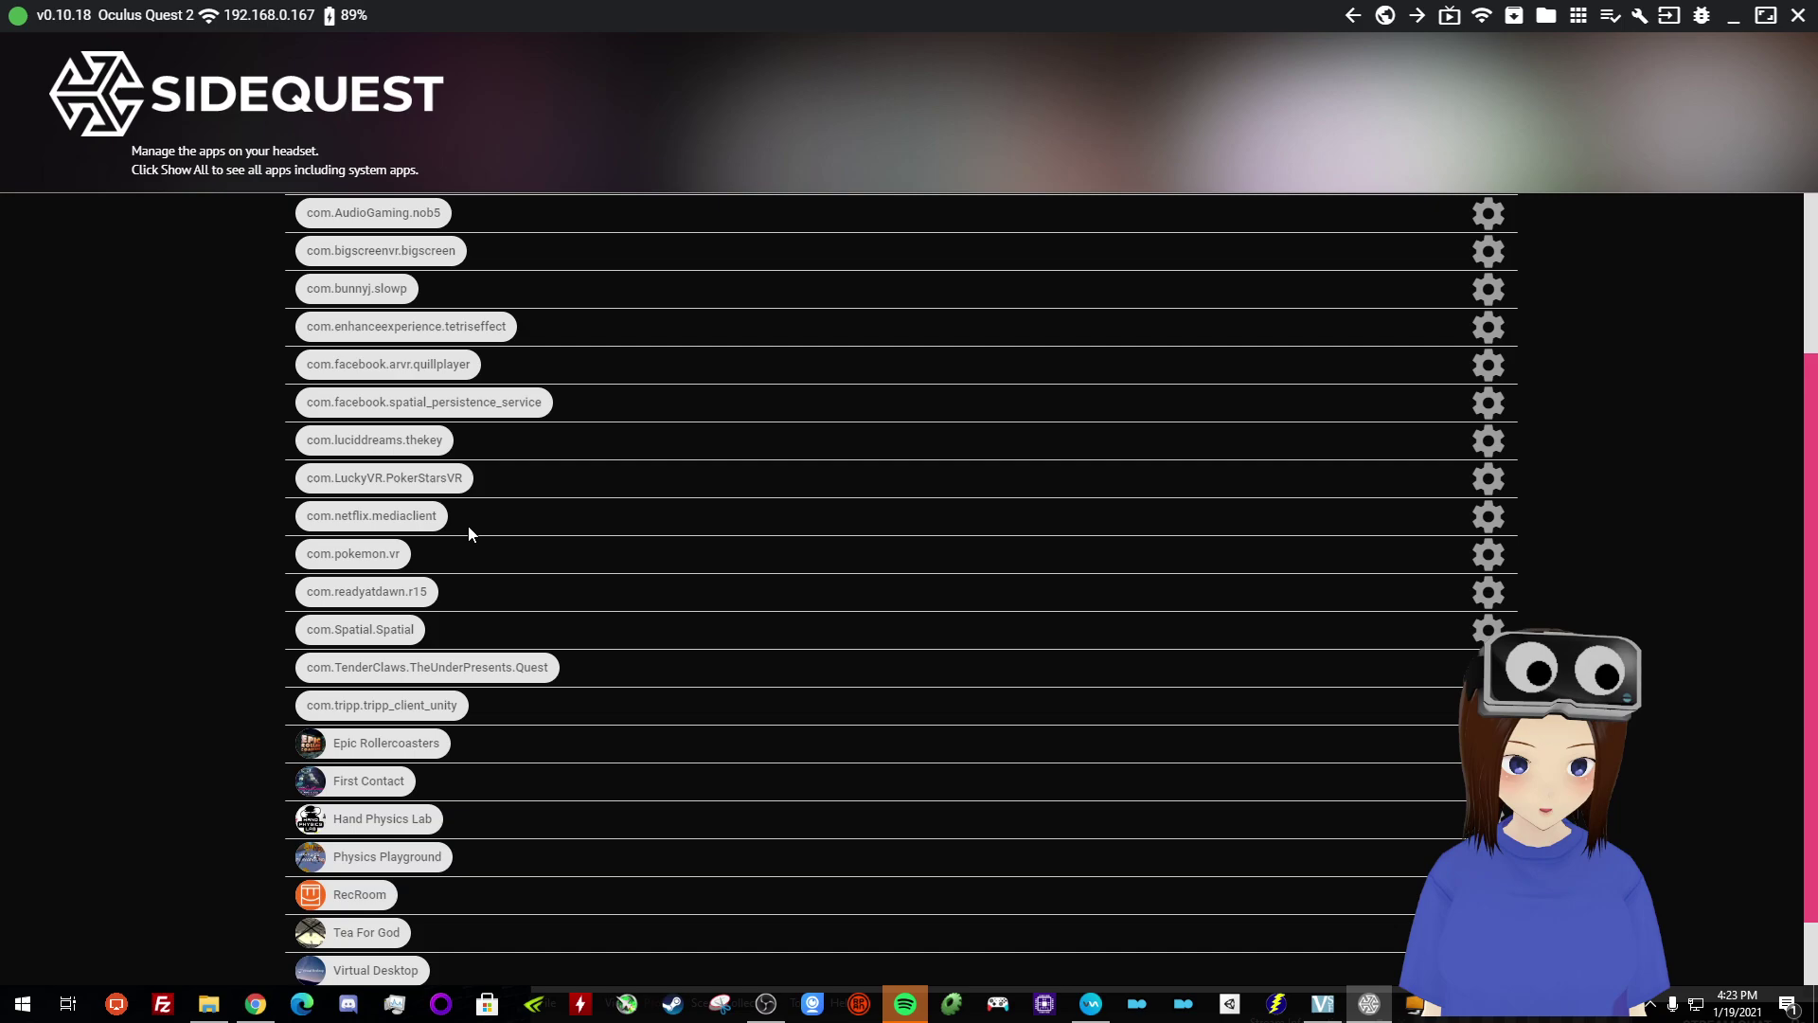
{"action": "left_click_drag", "start_coordinate": [467, 527], "coordinate": [1241, 525]}
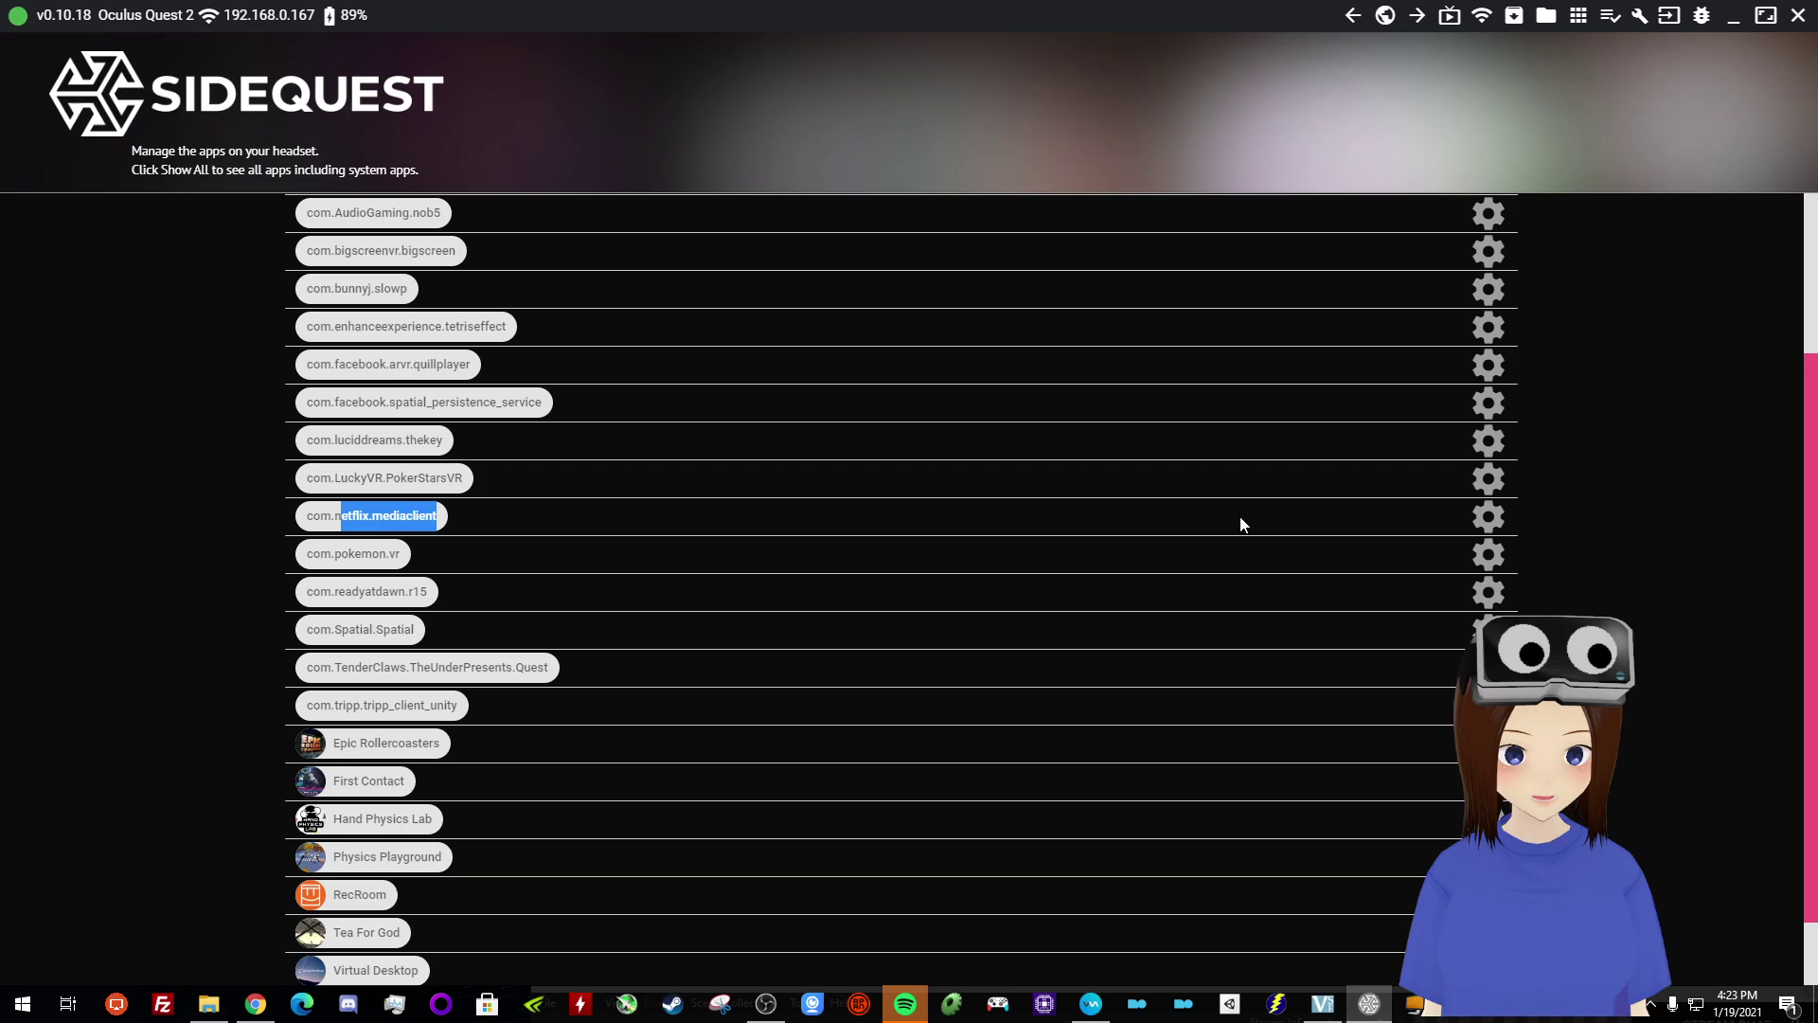
{"action": "left_click", "coordinate": [1489, 516]}
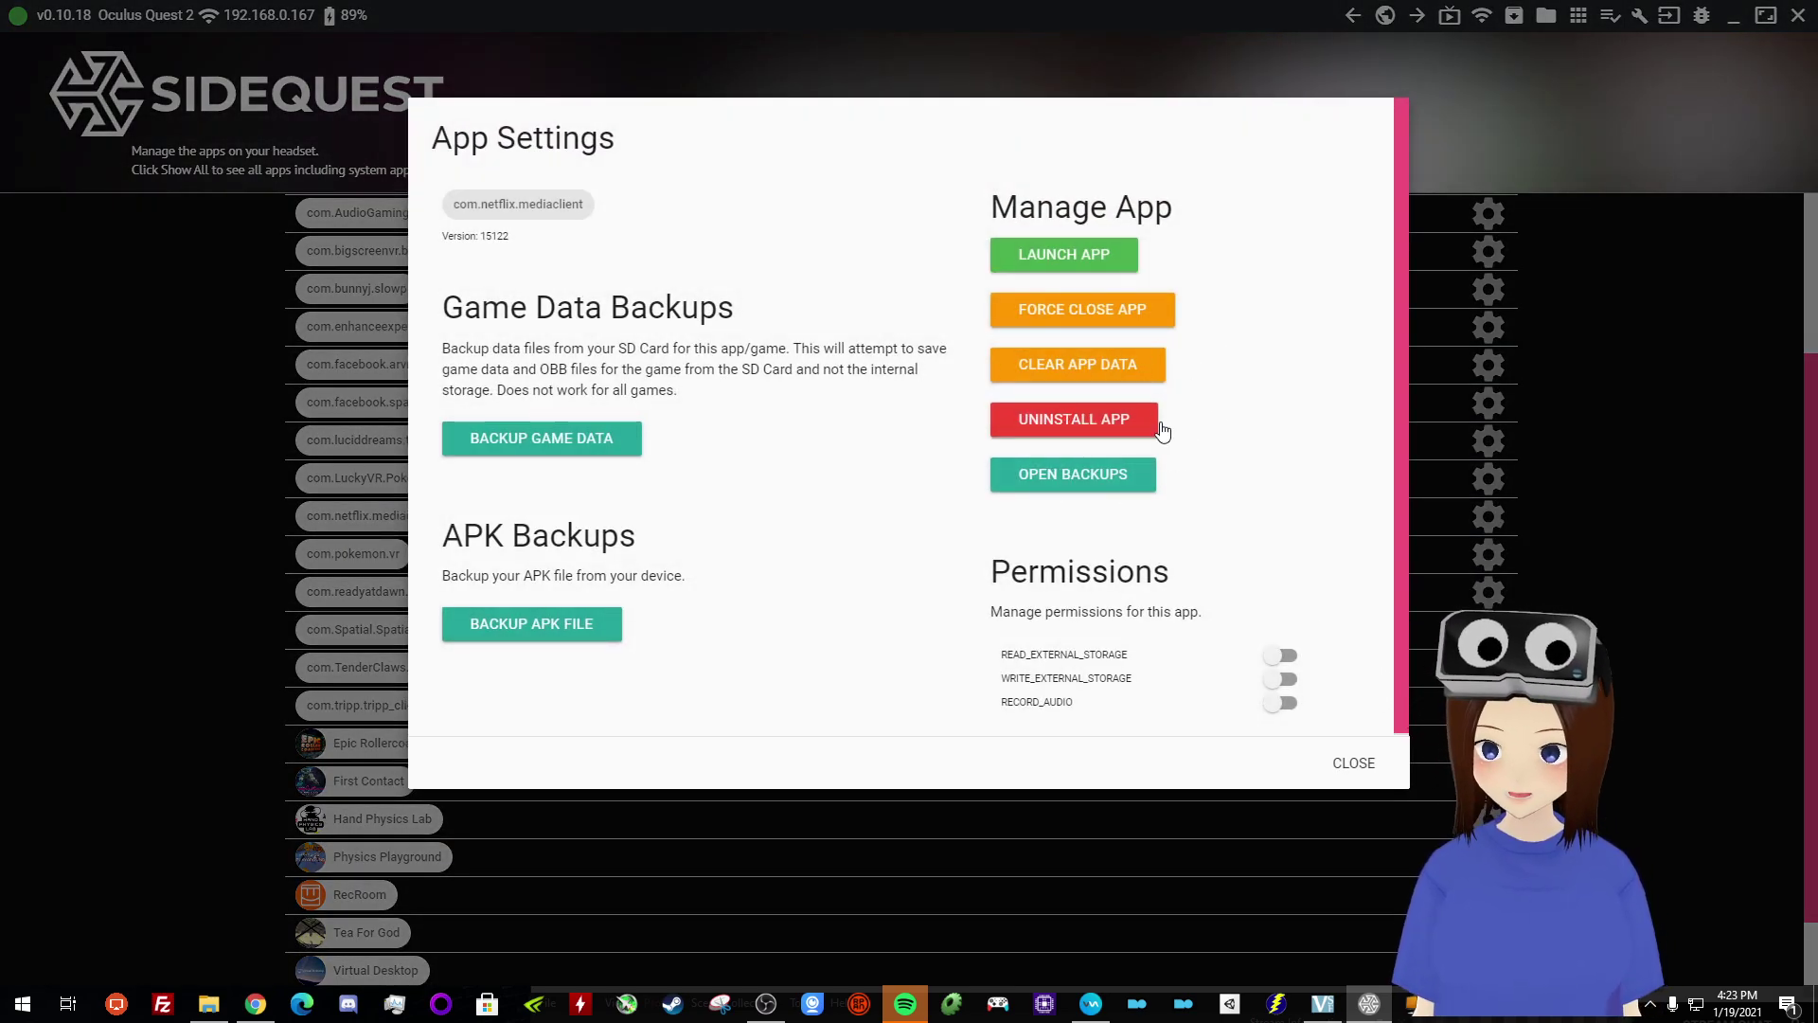
{"action": "left_click", "coordinate": [1708, 337]}
{"action": "scroll", "coordinate": [1218, 459], "scroll_direction": "up", "scroll_amount": 3}
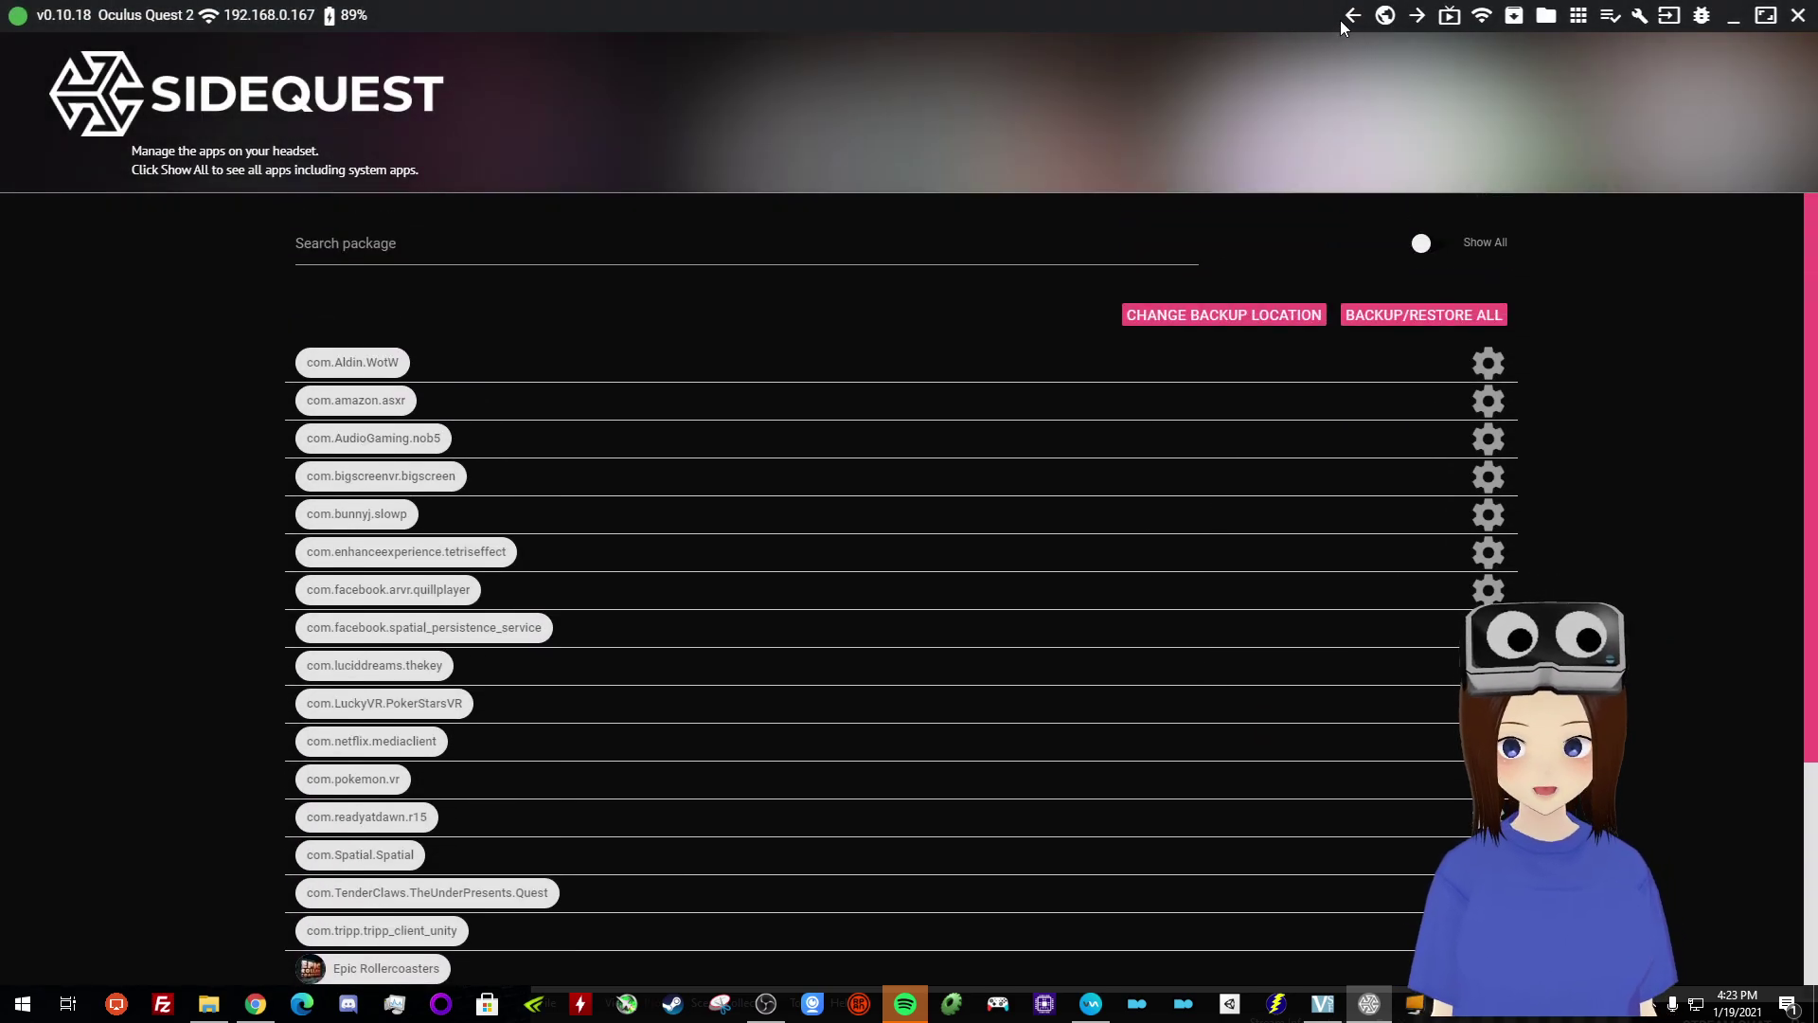
{"action": "left_click", "coordinate": [1353, 15]}
- Switch the home page listing from staff picks to ALL GAMES & APPS
{"action": "scroll", "coordinate": [866, 488], "scroll_direction": "down", "scroll_amount": 5}
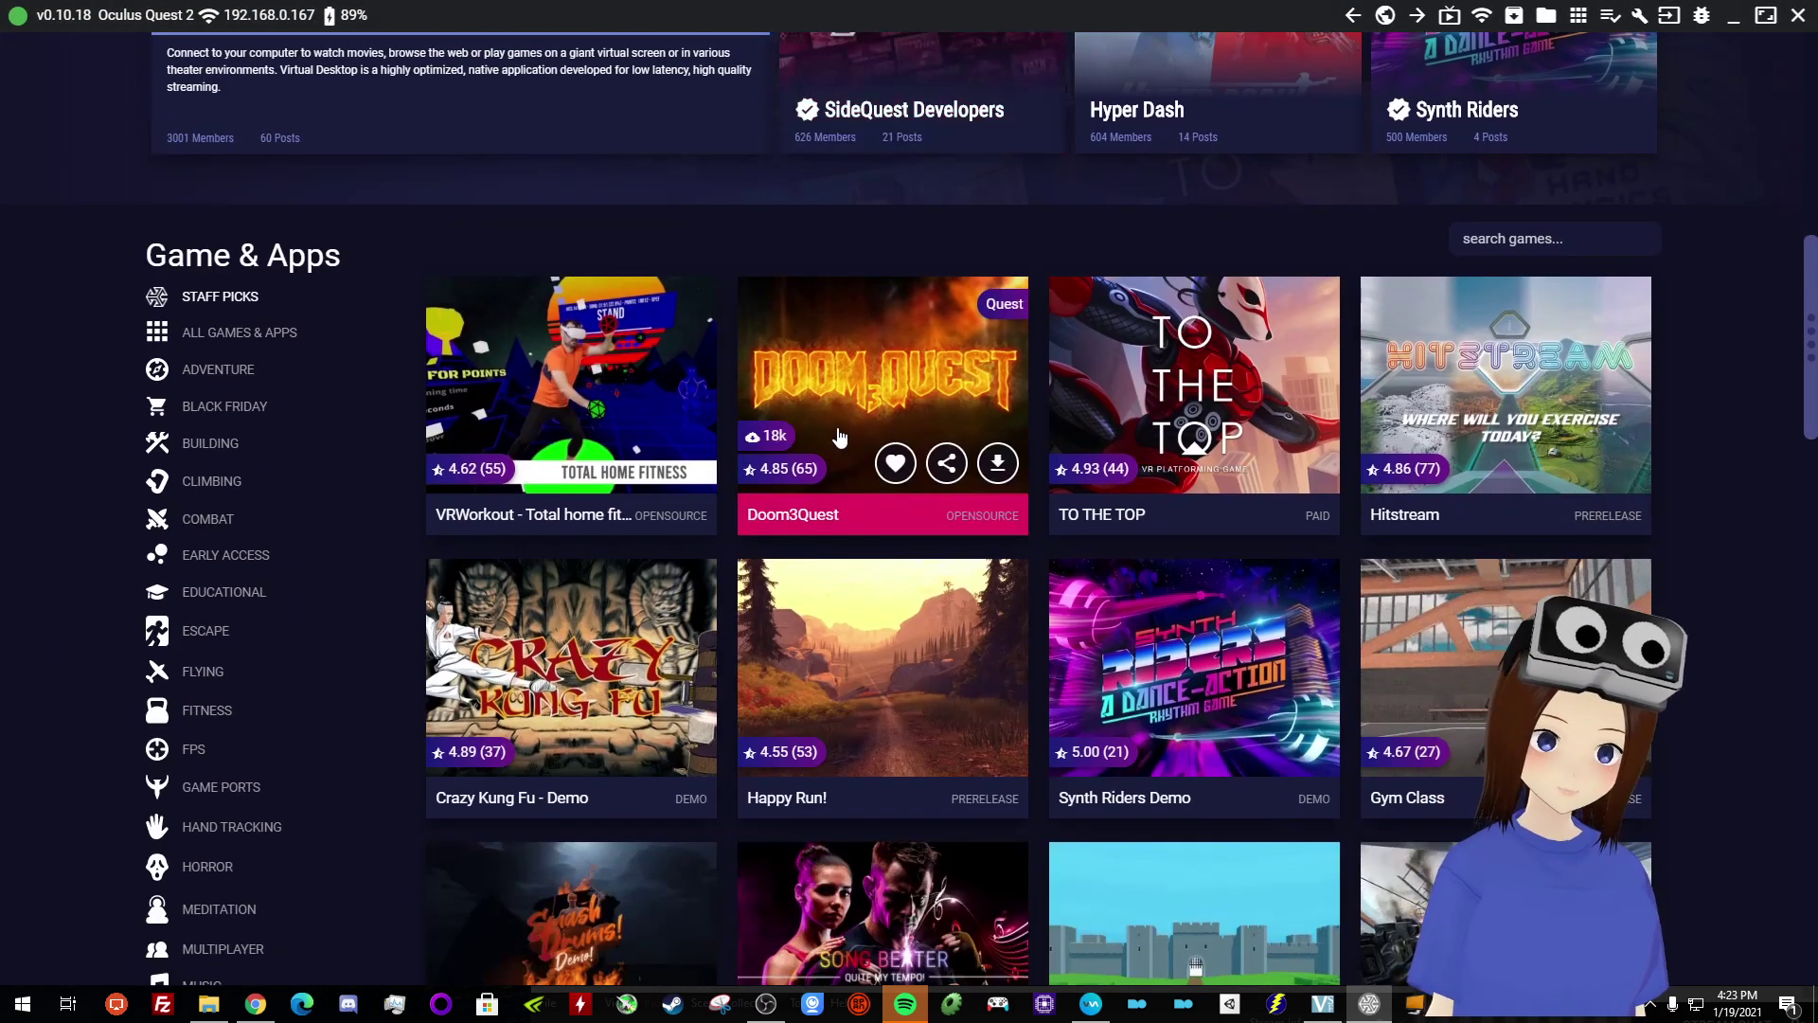
{"action": "scroll", "coordinate": [284, 378], "scroll_direction": "down", "scroll_amount": 2}
{"action": "left_click", "coordinate": [274, 150]}
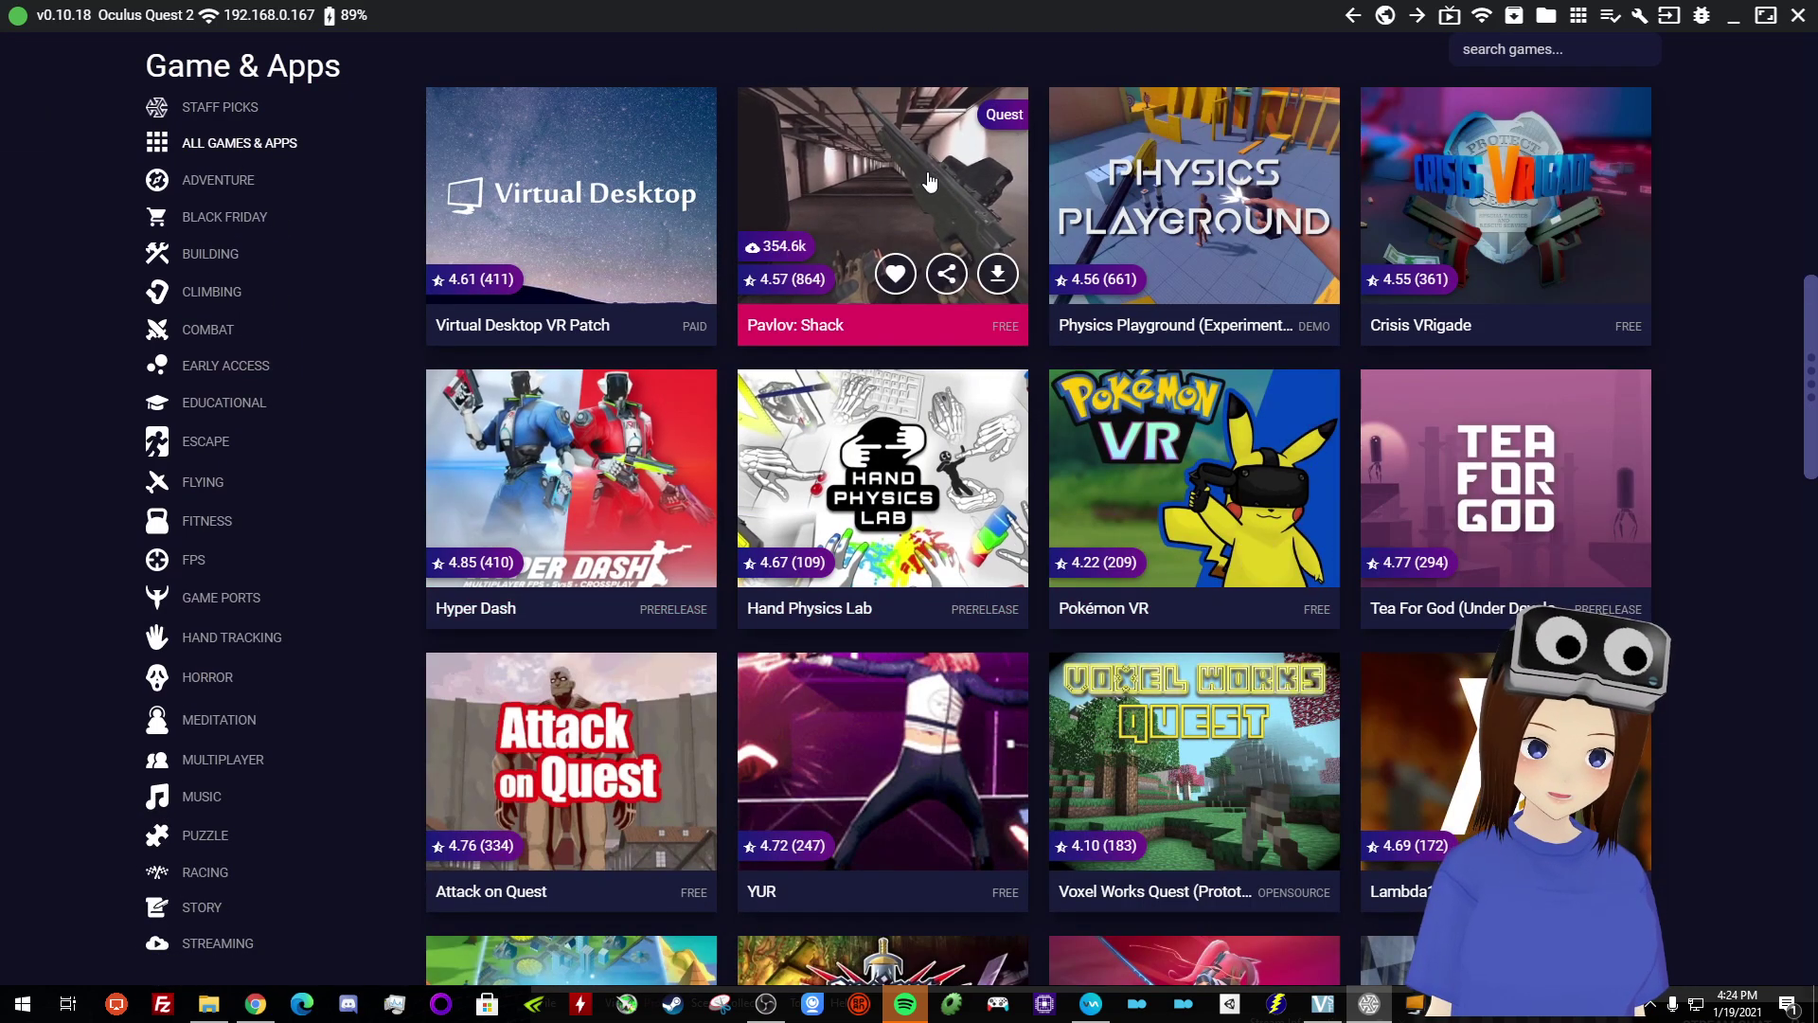
{"action": "scroll", "coordinate": [817, 265], "scroll_direction": "up", "scroll_amount": 2}
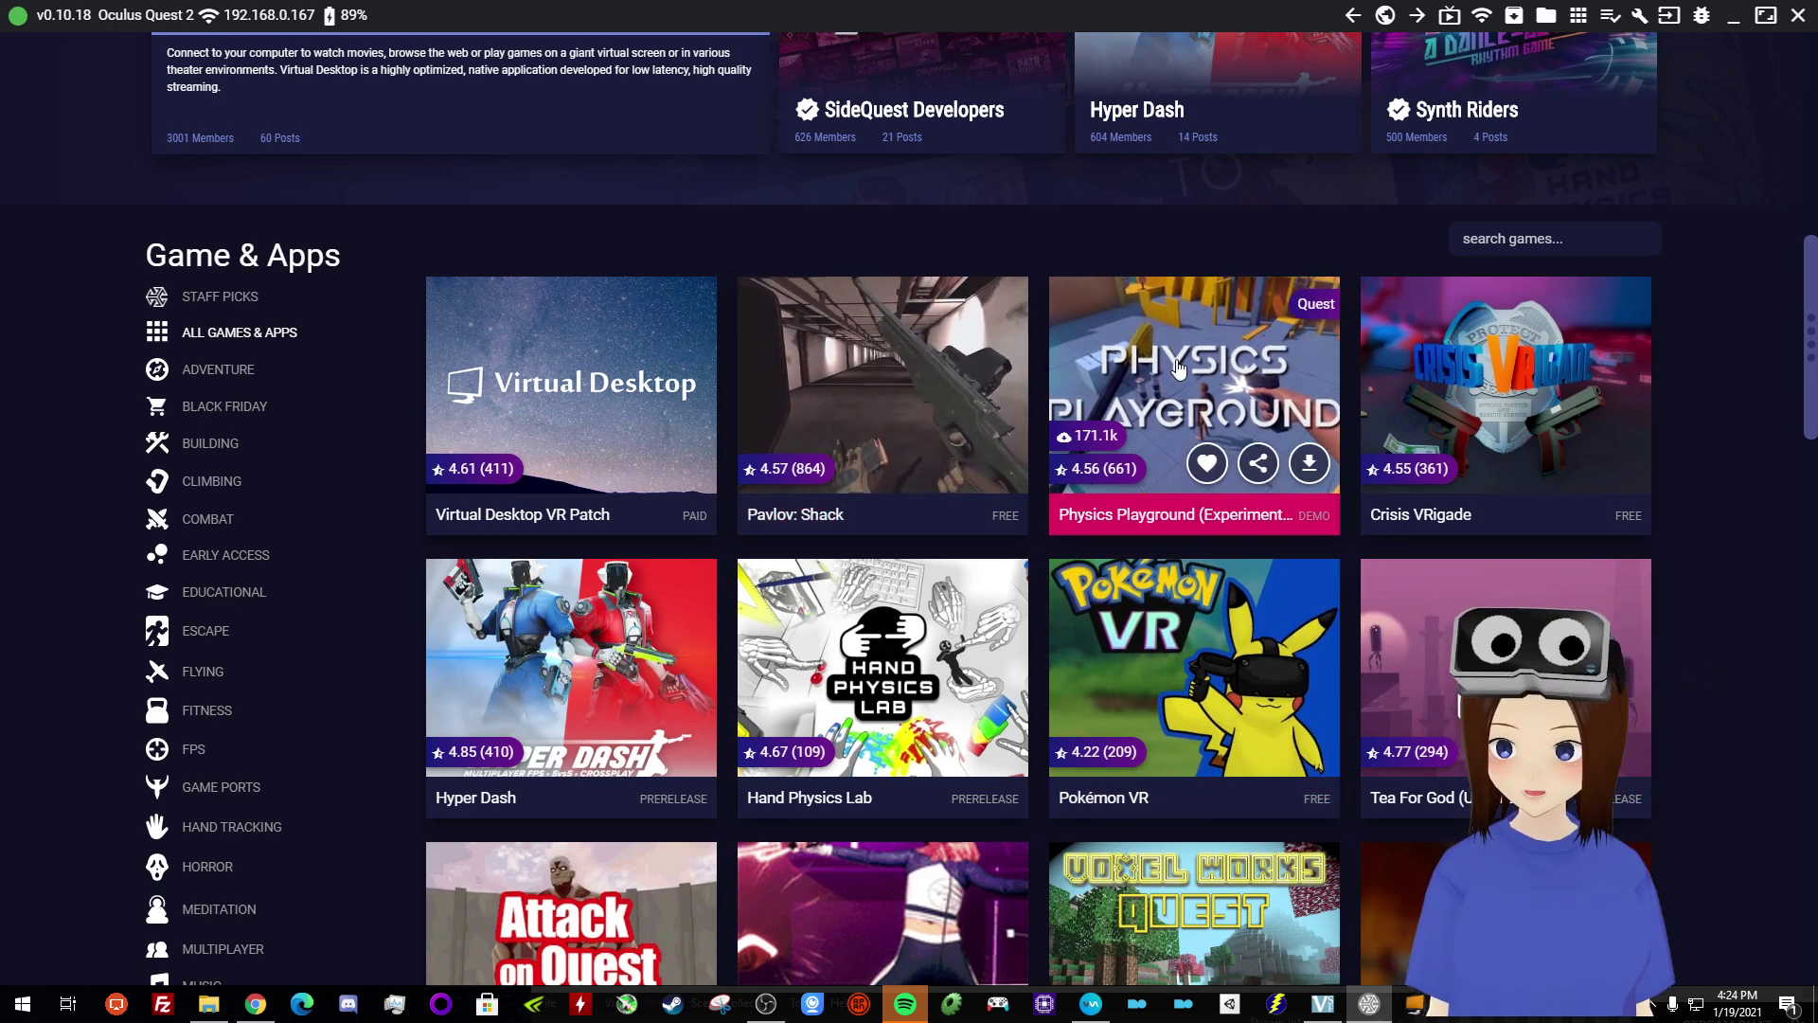
- Open the Physics Playground page and flip between its trailer video and gun screenshot
{"action": "left_click", "coordinate": [1146, 512]}
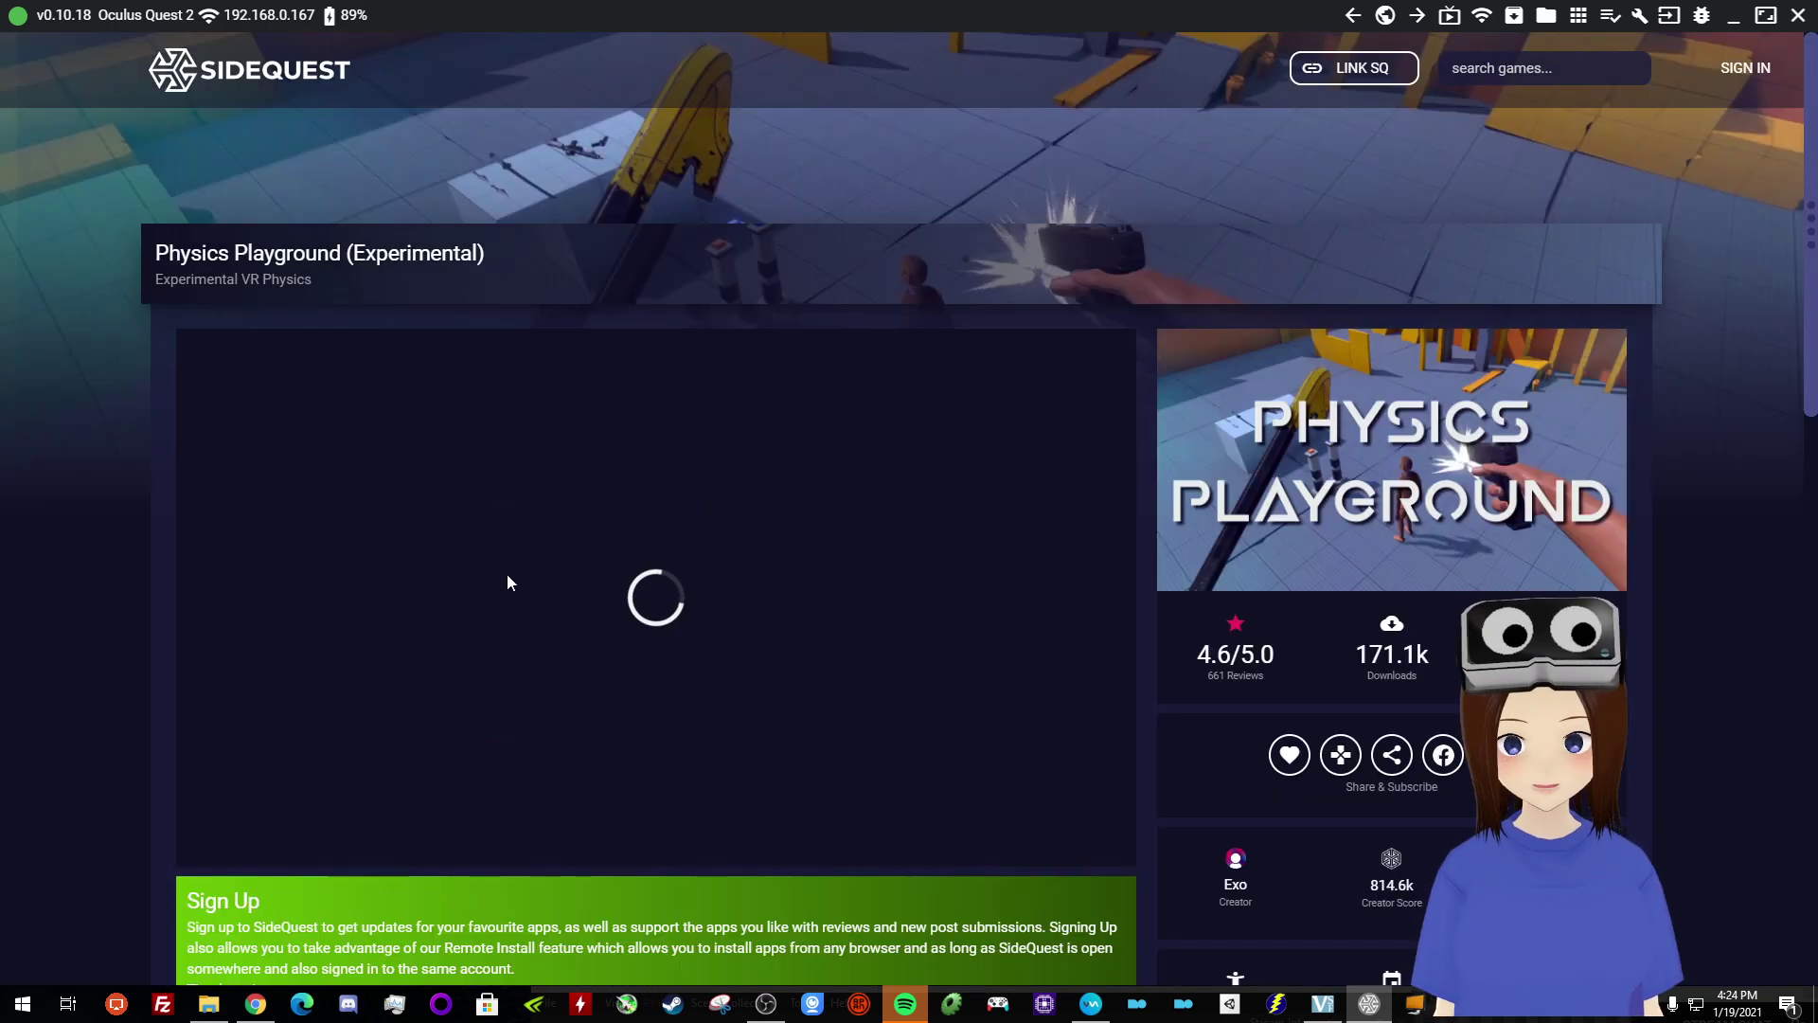
{"action": "scroll", "coordinate": [968, 611], "scroll_direction": "down", "scroll_amount": 3}
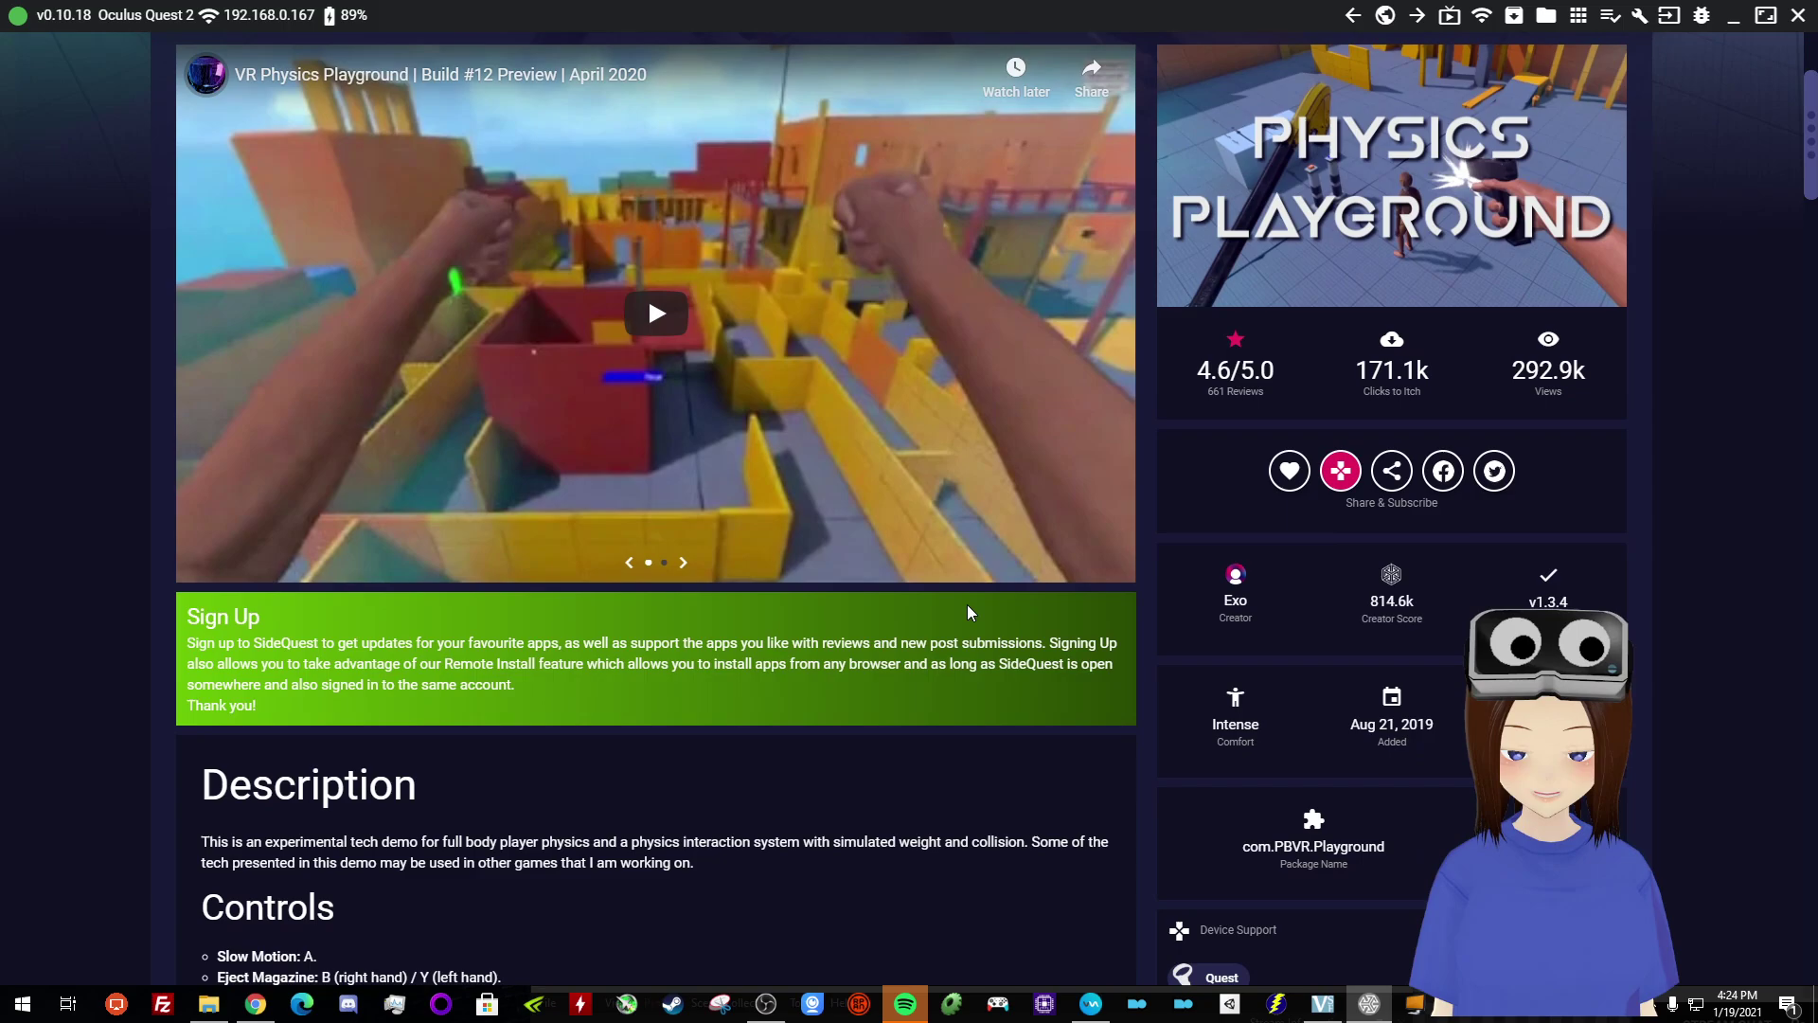
{"action": "left_click", "coordinate": [682, 562]}
{"action": "scroll", "coordinate": [857, 479], "scroll_direction": "down", "scroll_amount": 1}
{"action": "scroll", "coordinate": [888, 461], "scroll_direction": "up", "scroll_amount": 2}
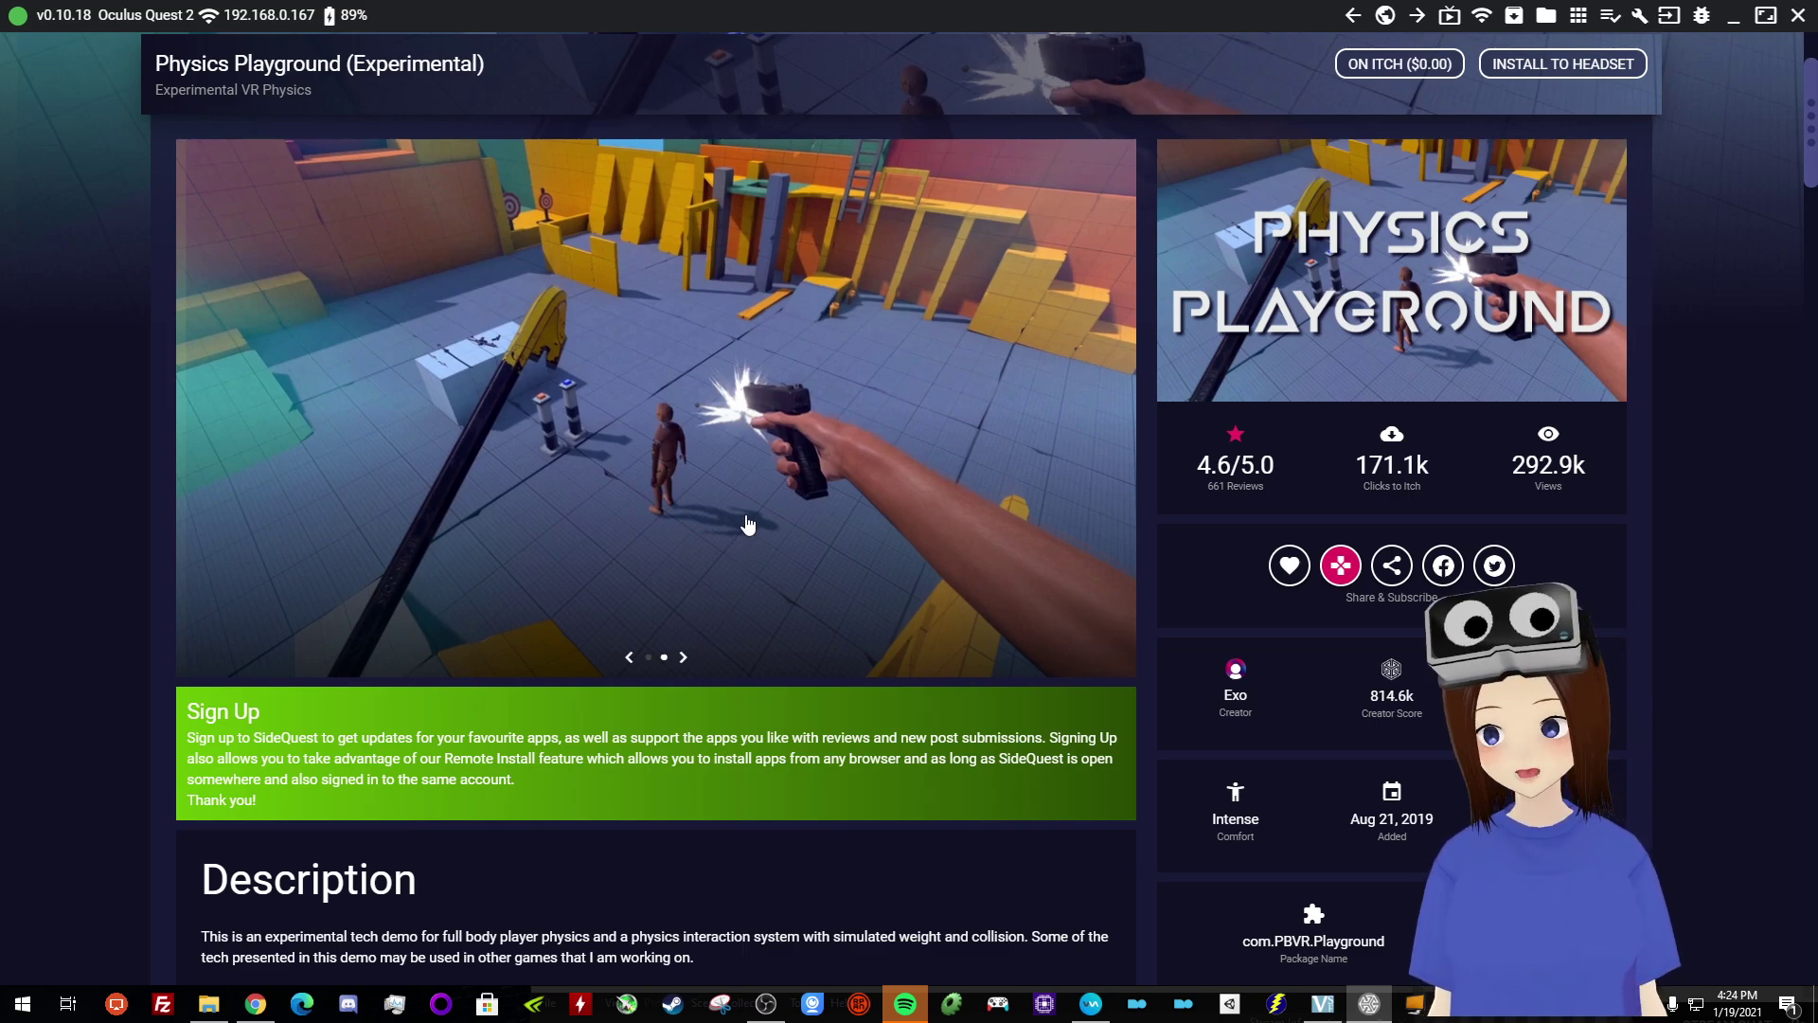
{"action": "scroll", "coordinate": [852, 669], "scroll_direction": "up", "scroll_amount": 2}
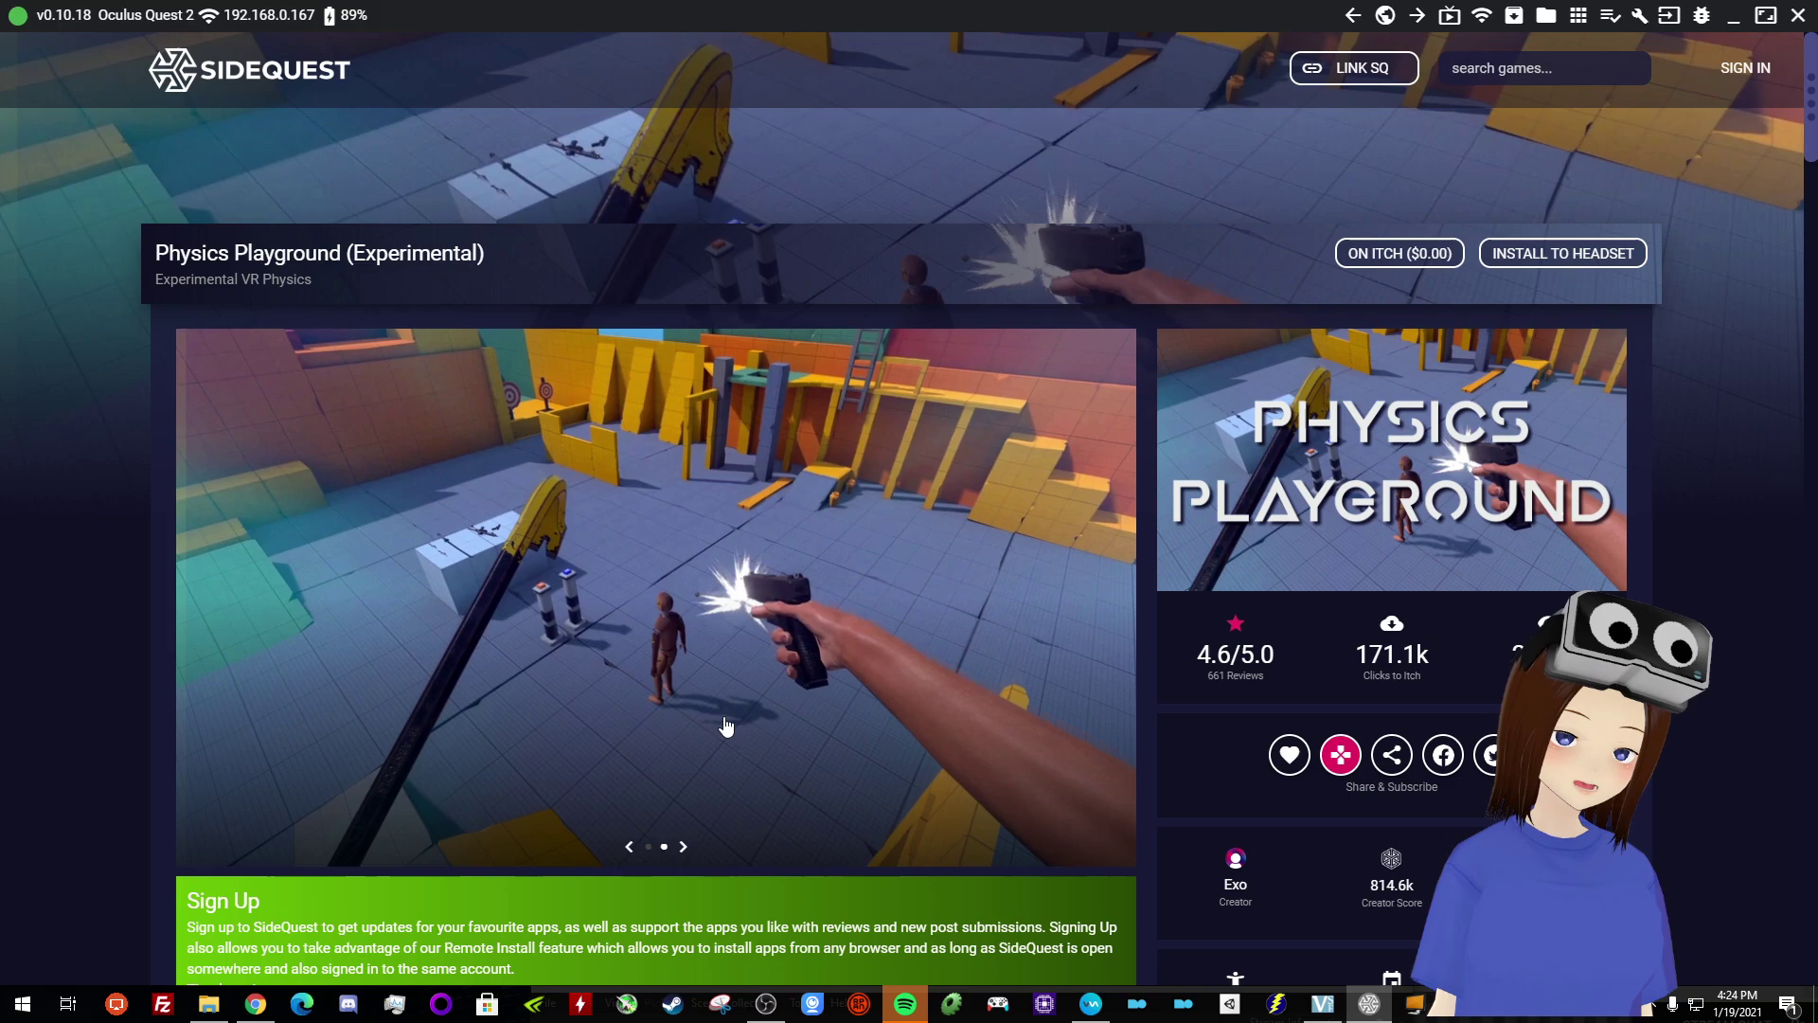
{"action": "scroll", "coordinate": [731, 719], "scroll_direction": "down", "scroll_amount": 2}
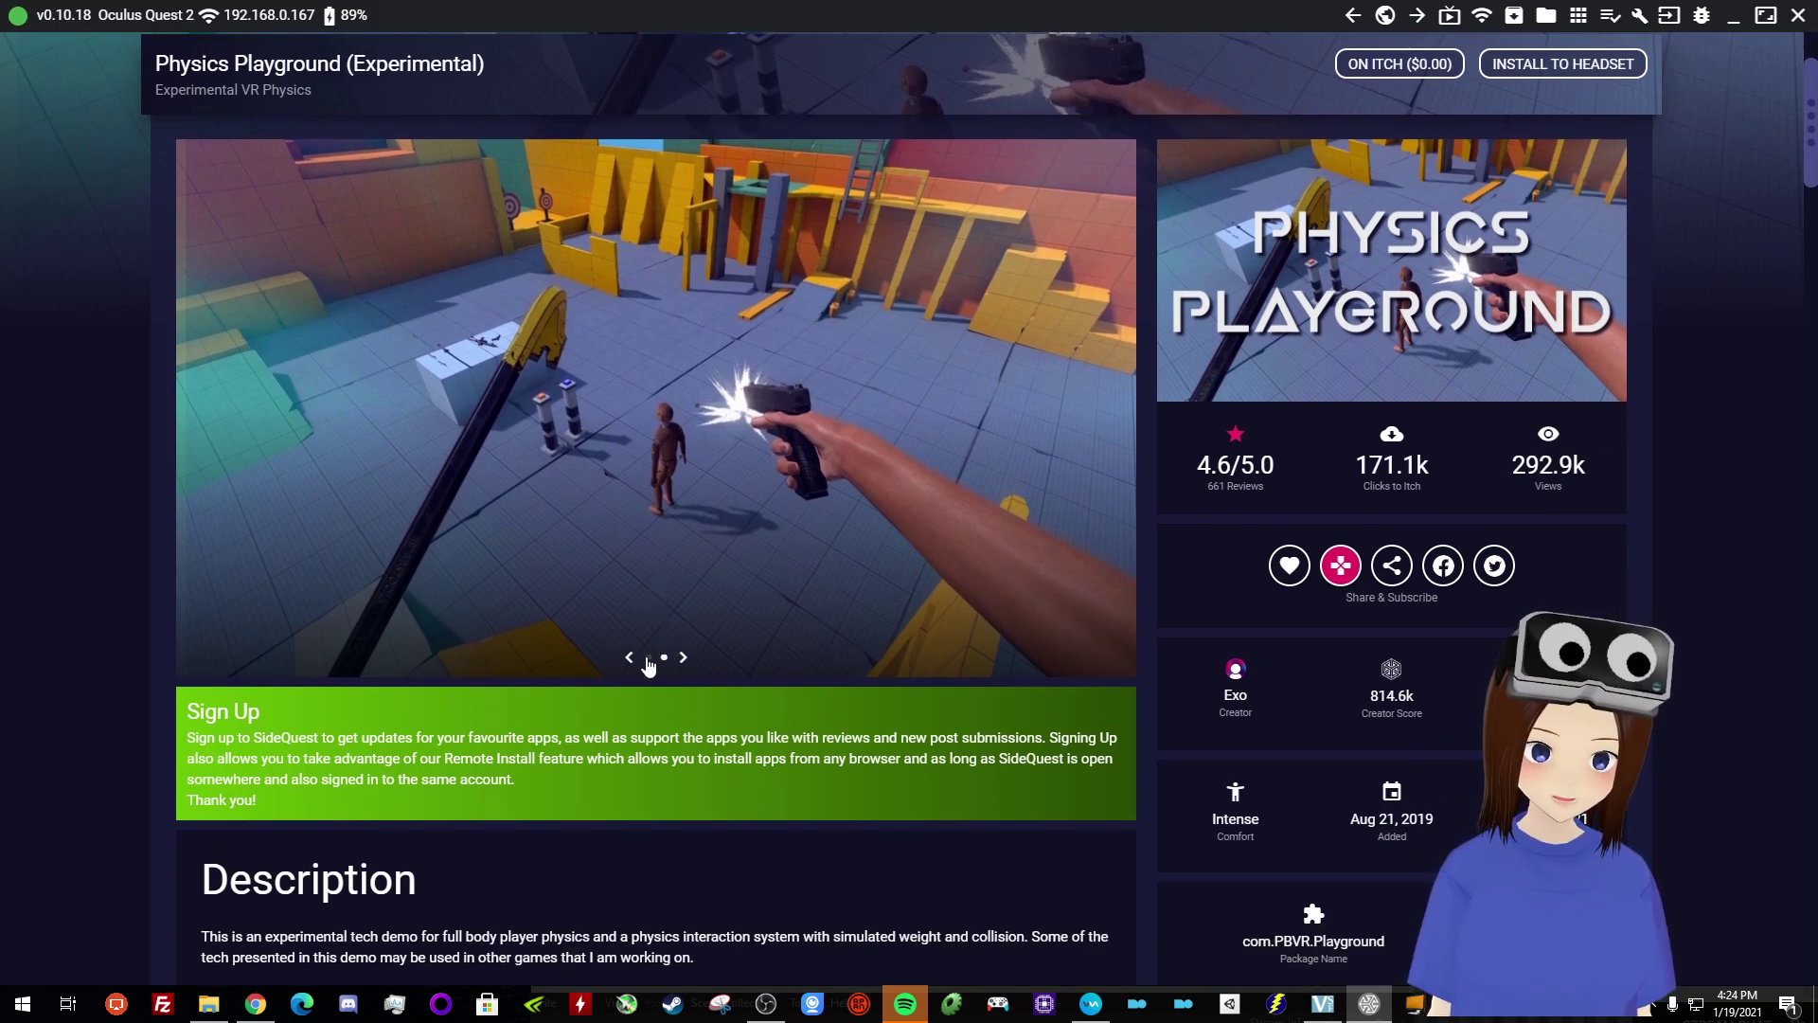
{"action": "left_click", "coordinate": [629, 656]}
{"action": "left_click", "coordinate": [683, 656]}
{"action": "scroll", "coordinate": [656, 449], "scroll_direction": "up", "scroll_amount": 2}
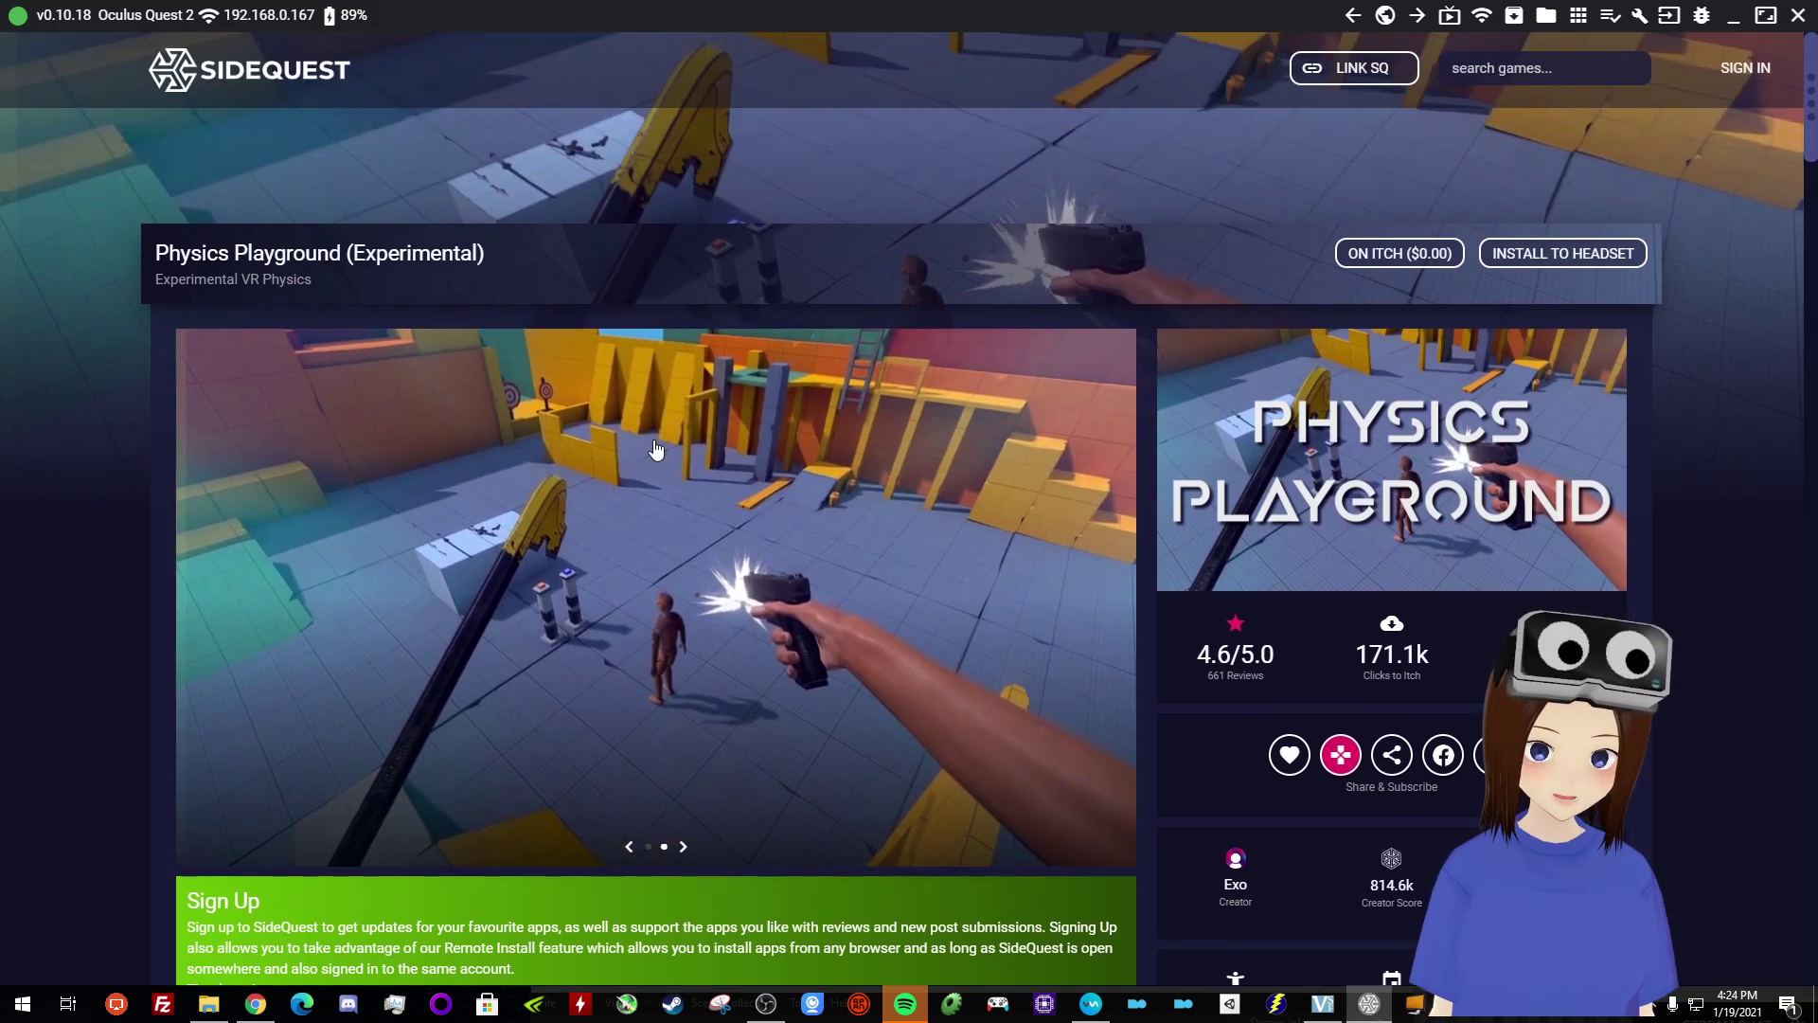
- Go back to the SideQuest home page and open the Hand Physics Lab page
{"action": "left_click", "coordinate": [1349, 16]}
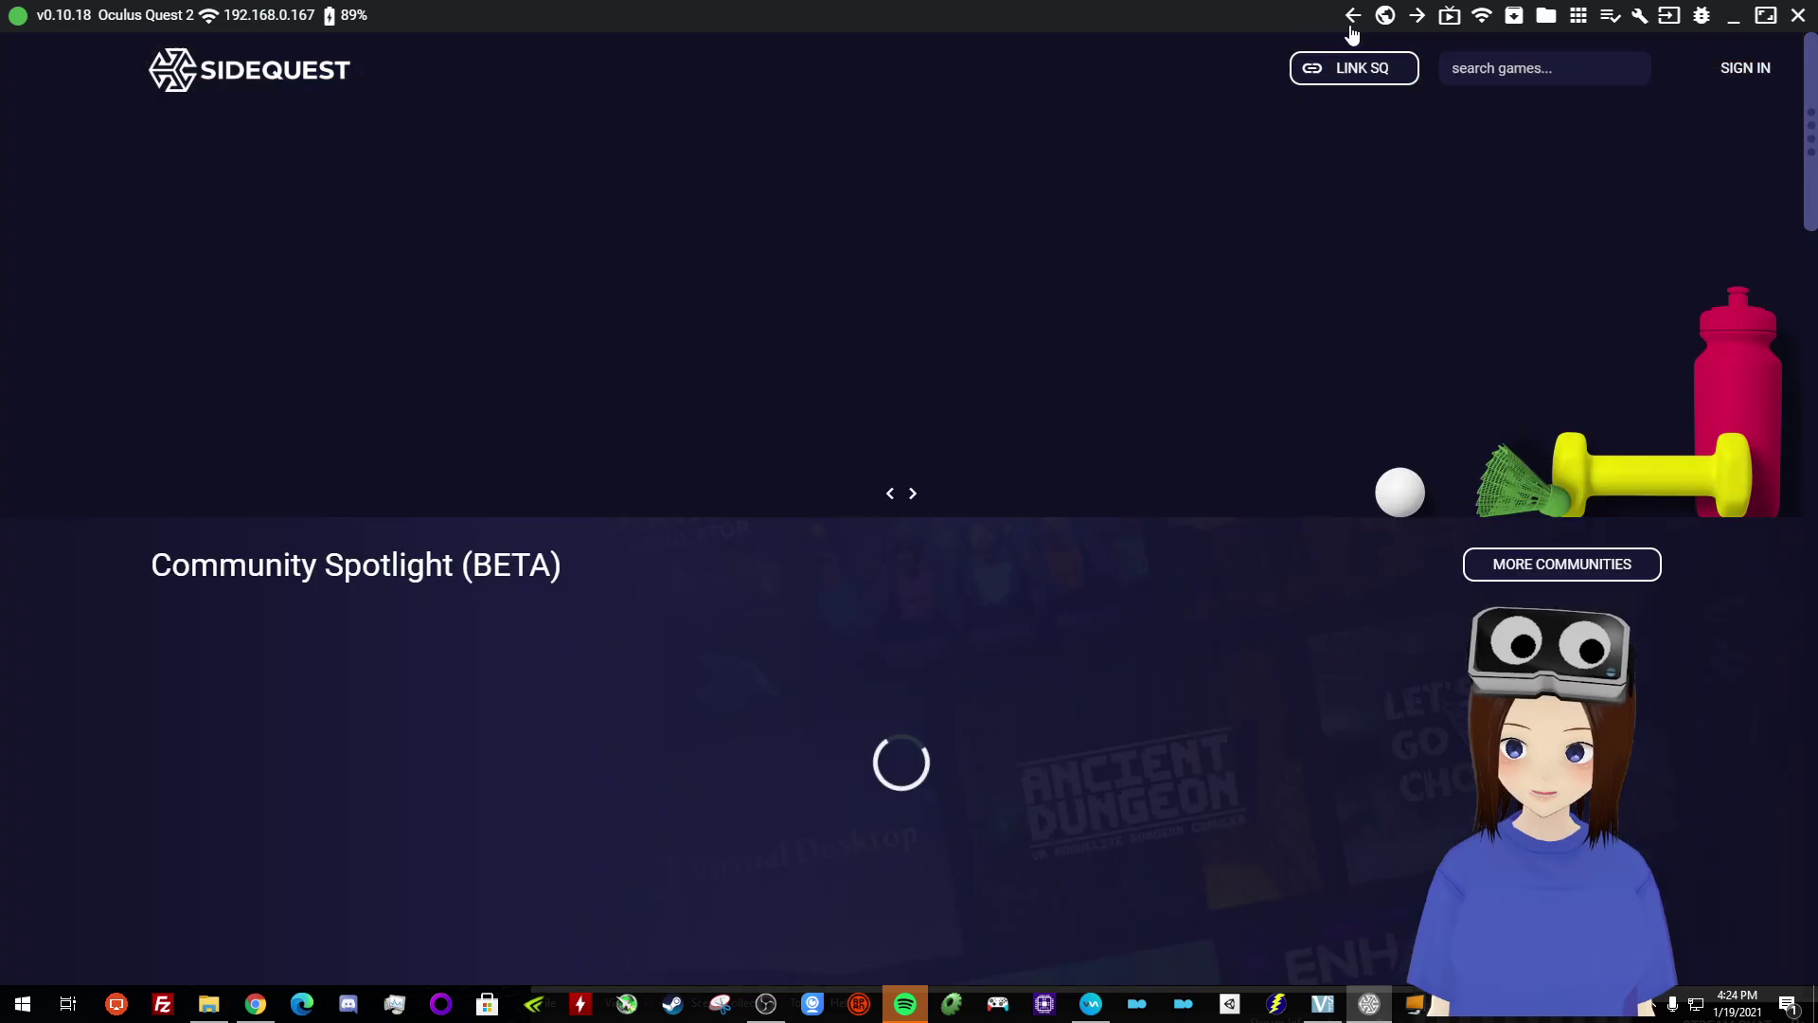
{"action": "scroll", "coordinate": [993, 621], "scroll_direction": "down", "scroll_amount": 12}
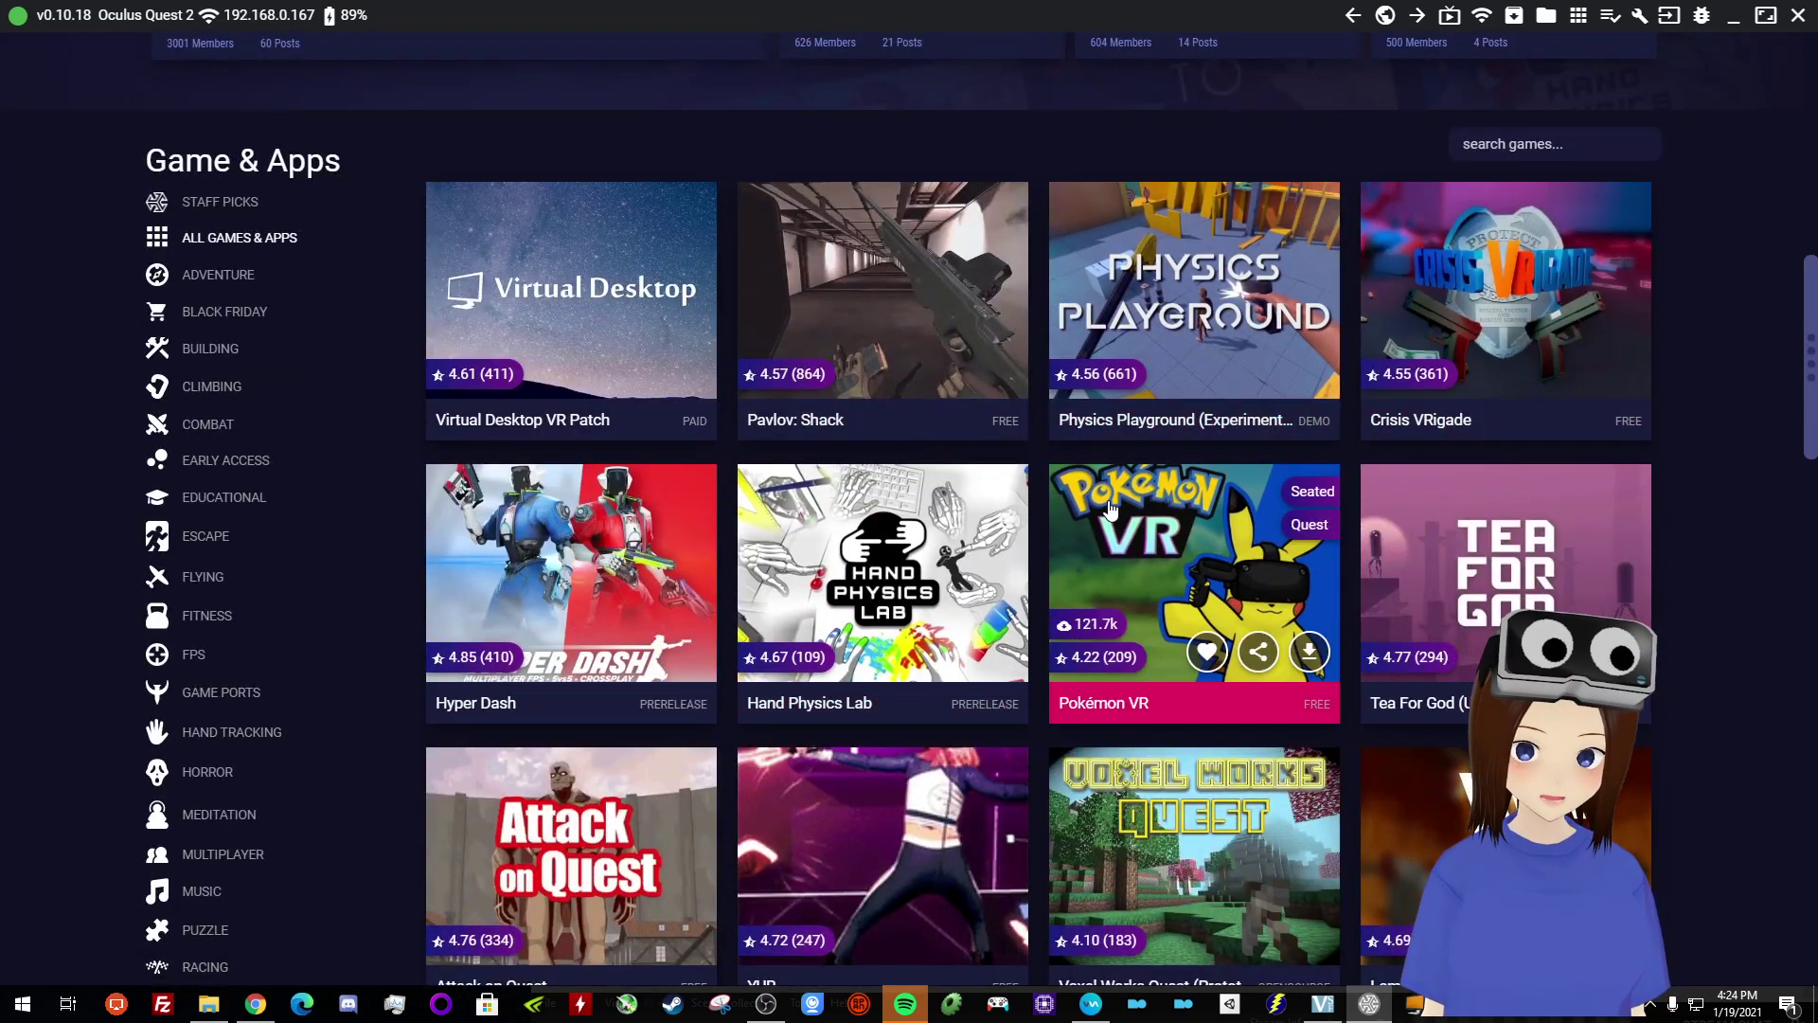
{"action": "left_click", "coordinate": [856, 538]}
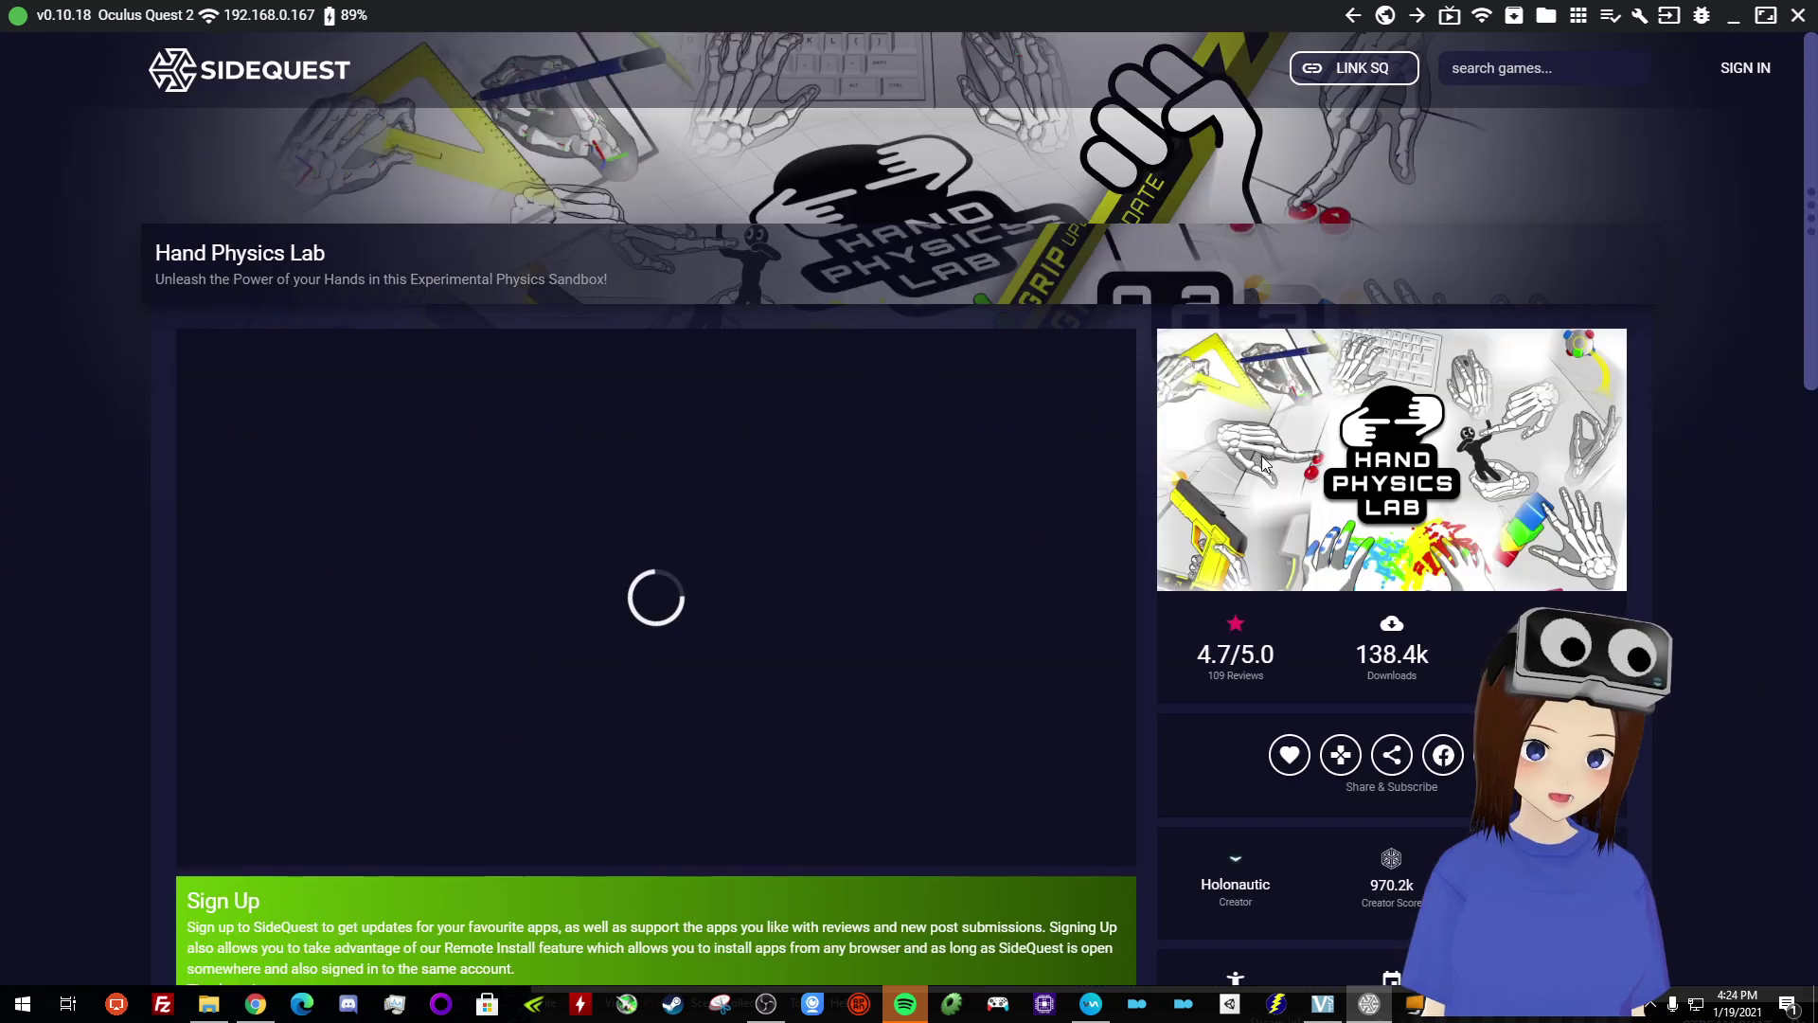
{"action": "scroll", "coordinate": [755, 375], "scroll_direction": "down", "scroll_amount": 5}
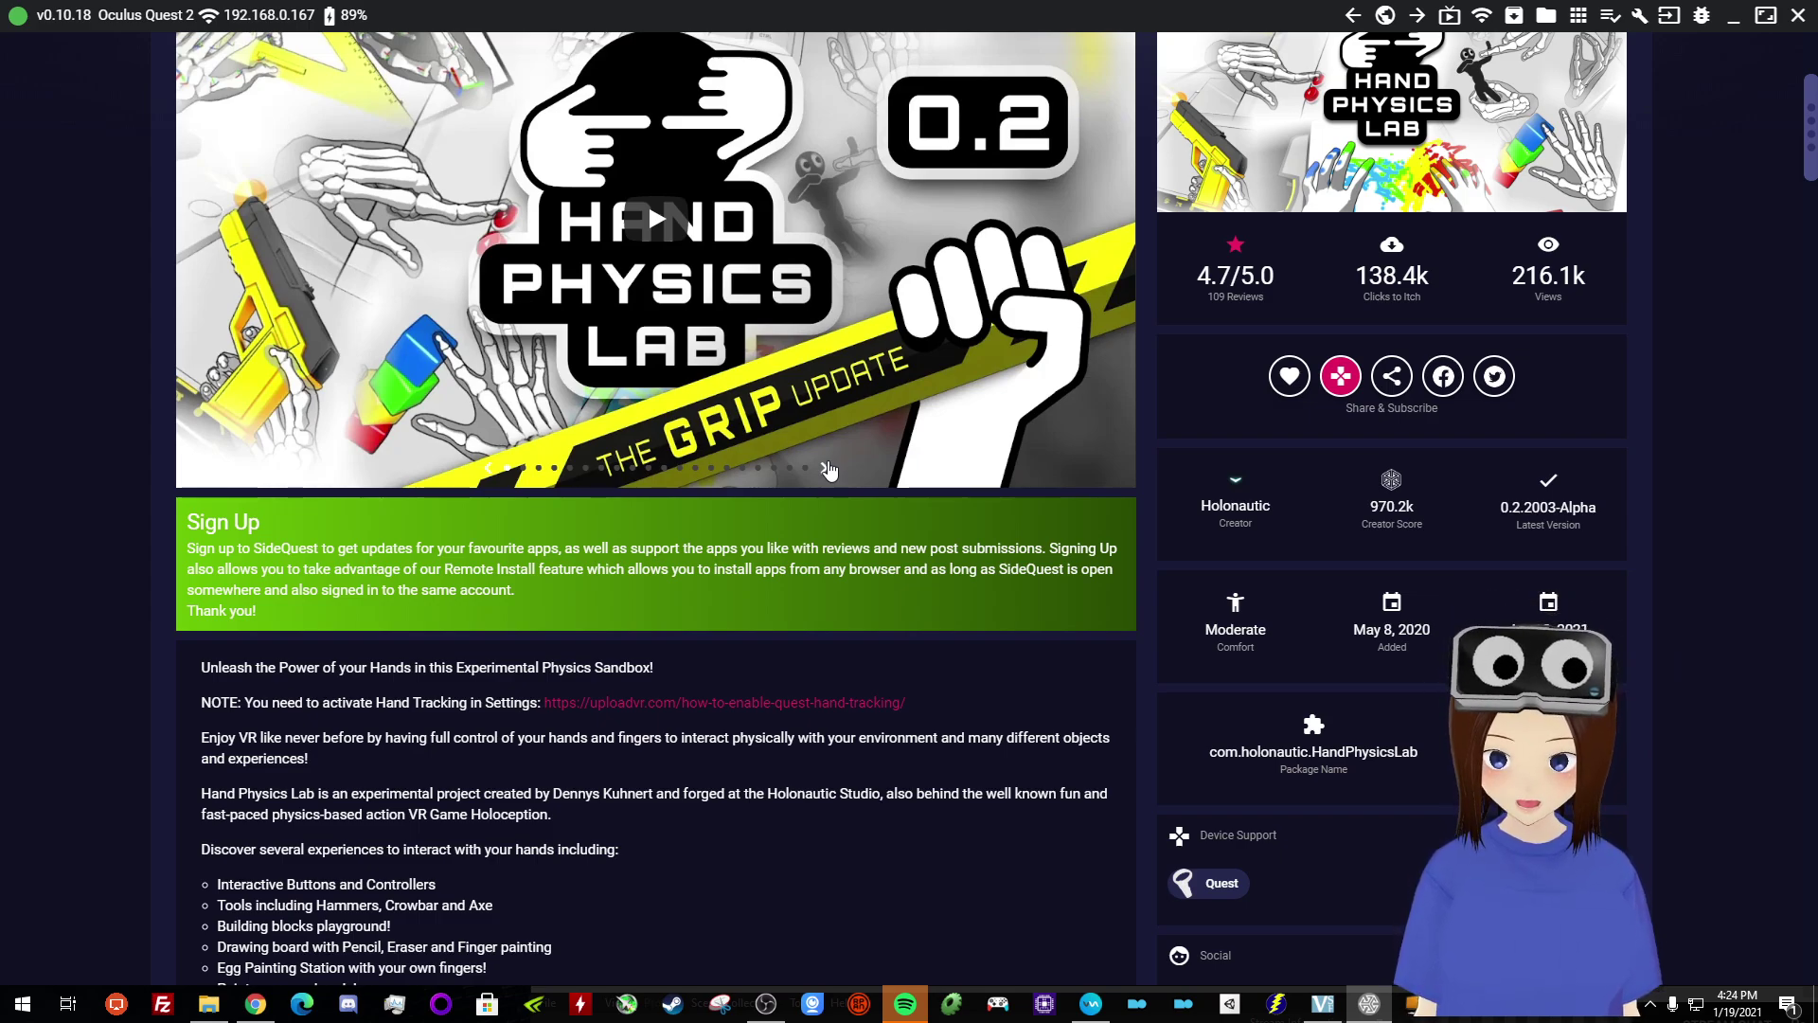
- Browse Hand Physics Lab screenshots: coloured buttons, drawing board, stacked cubes, hammer, dumbbells, keyboard
{"action": "left_click", "coordinate": [824, 468]}
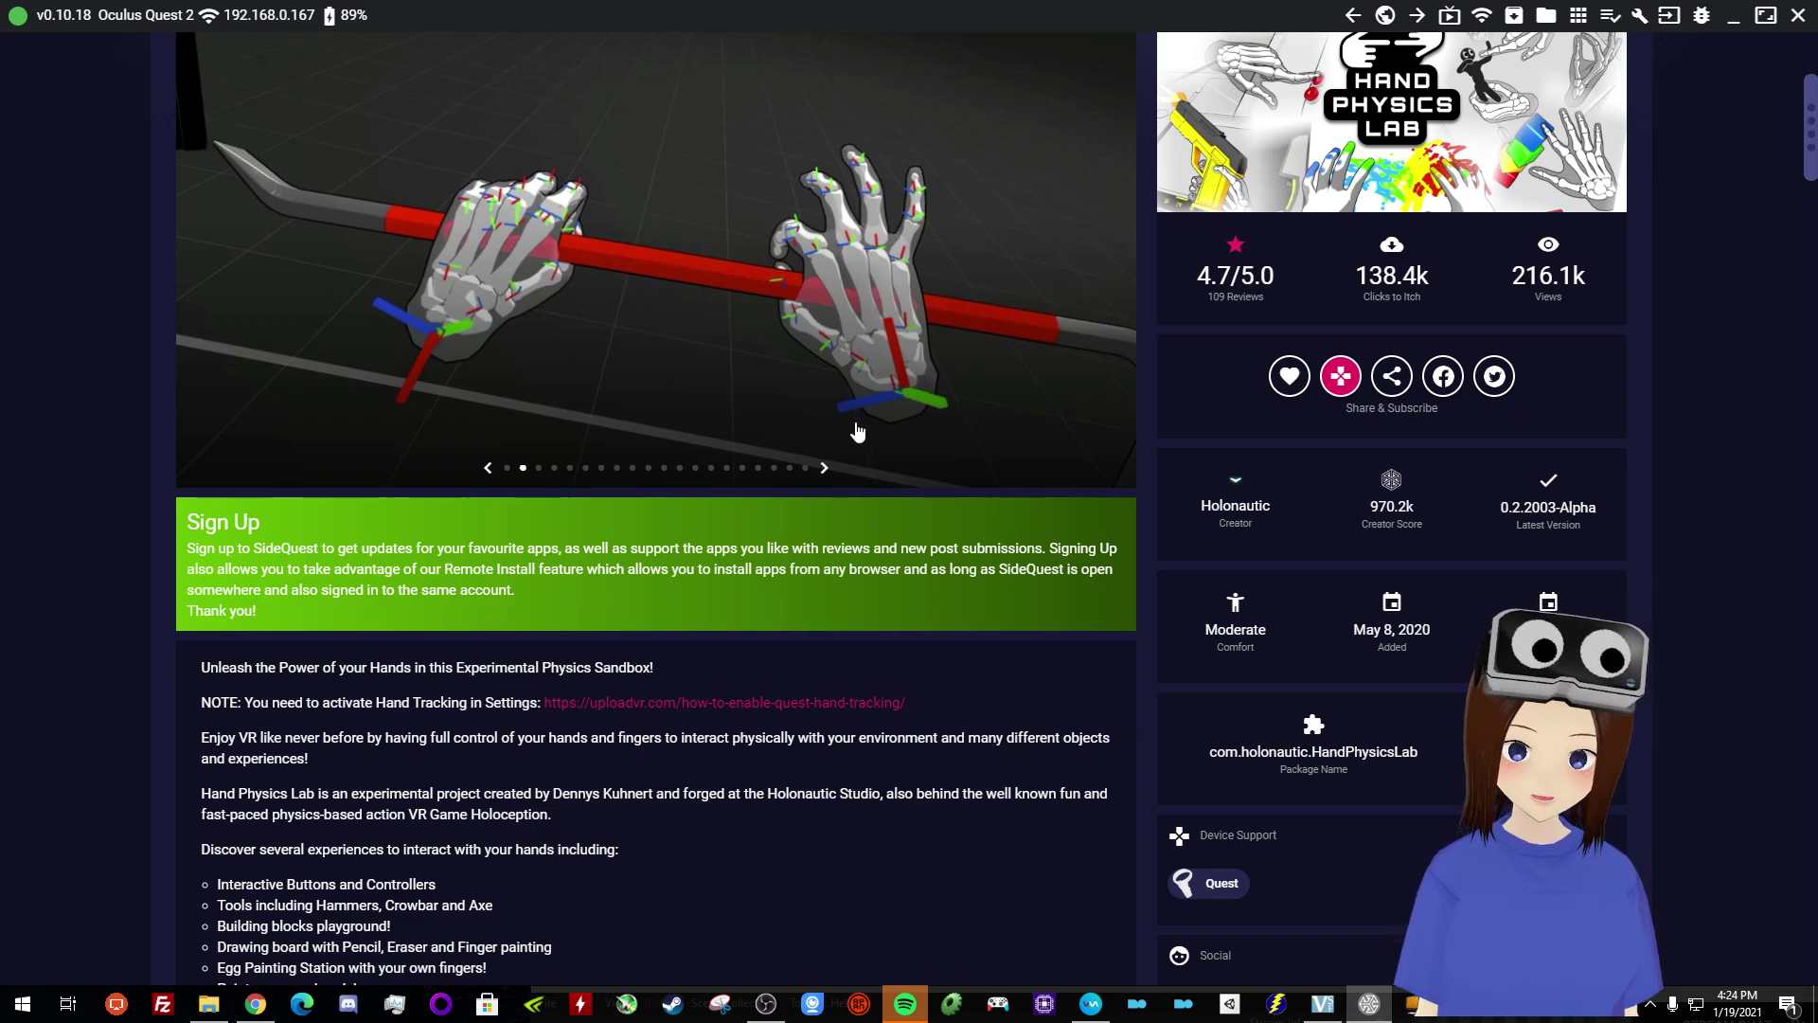
{"action": "left_click", "coordinate": [825, 468]}
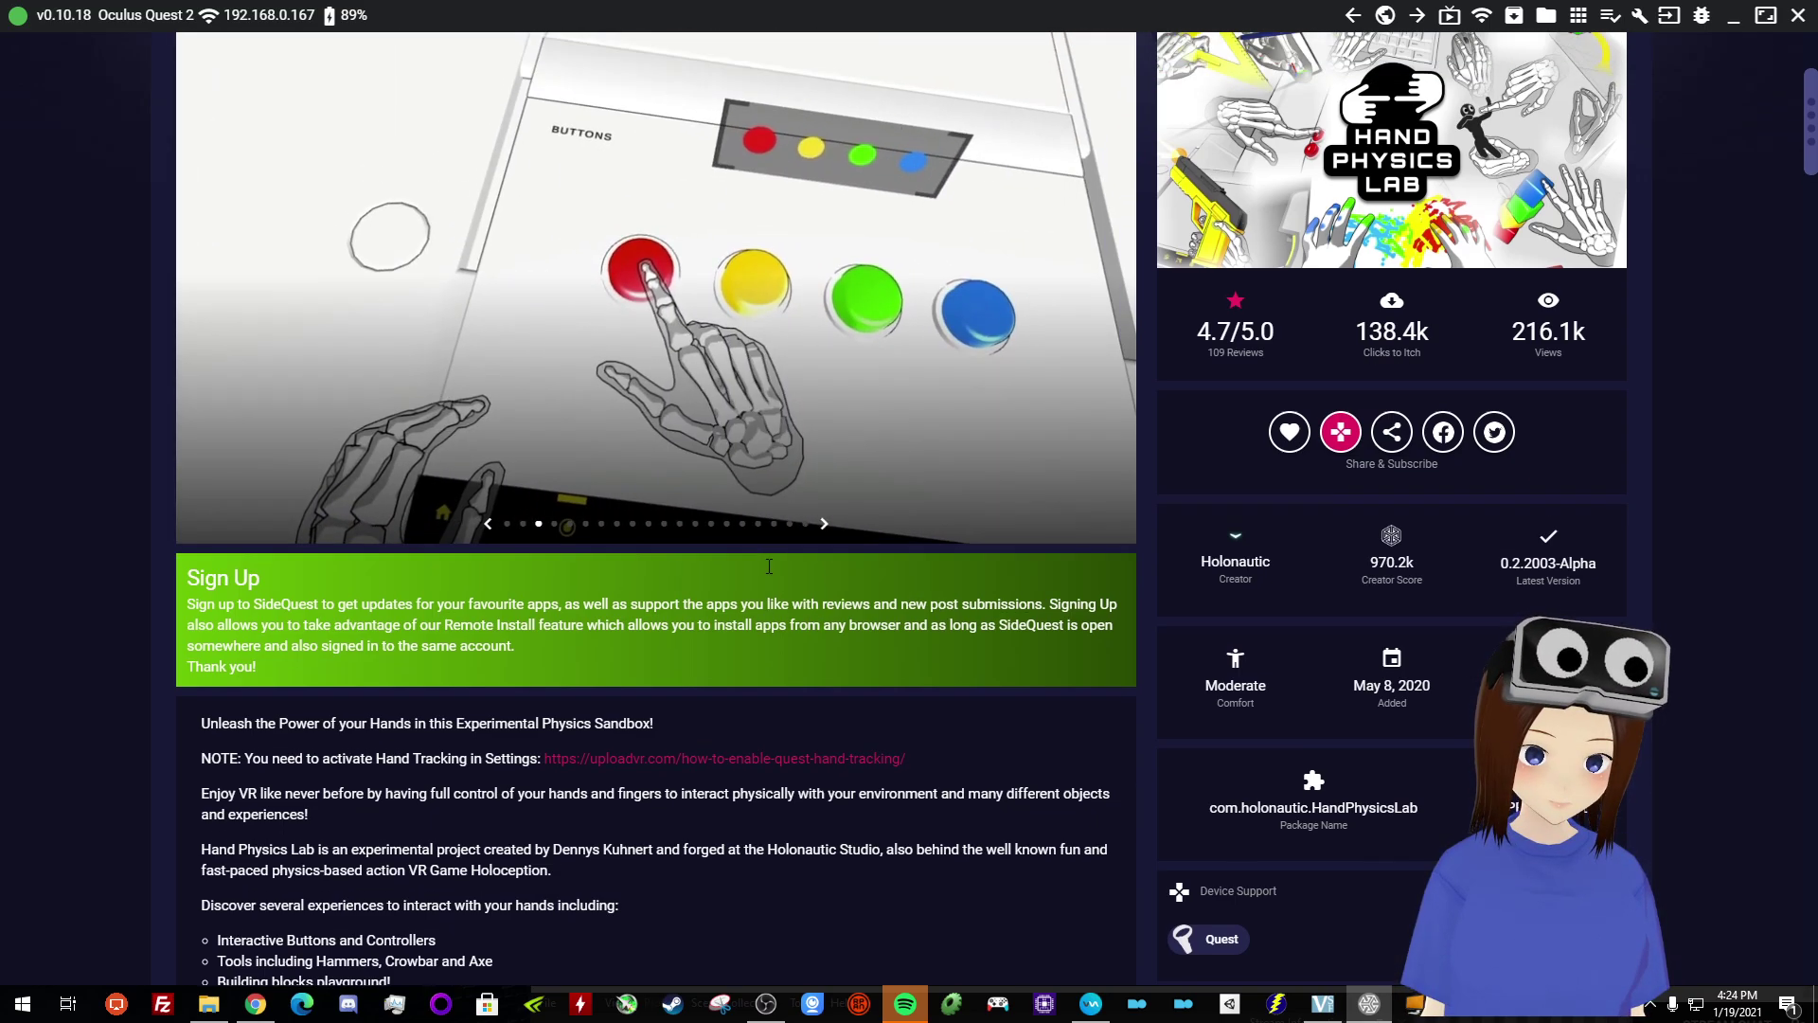
{"action": "scroll", "coordinate": [758, 599], "scroll_direction": "up", "scroll_amount": 4}
{"action": "left_click", "coordinate": [824, 848]}
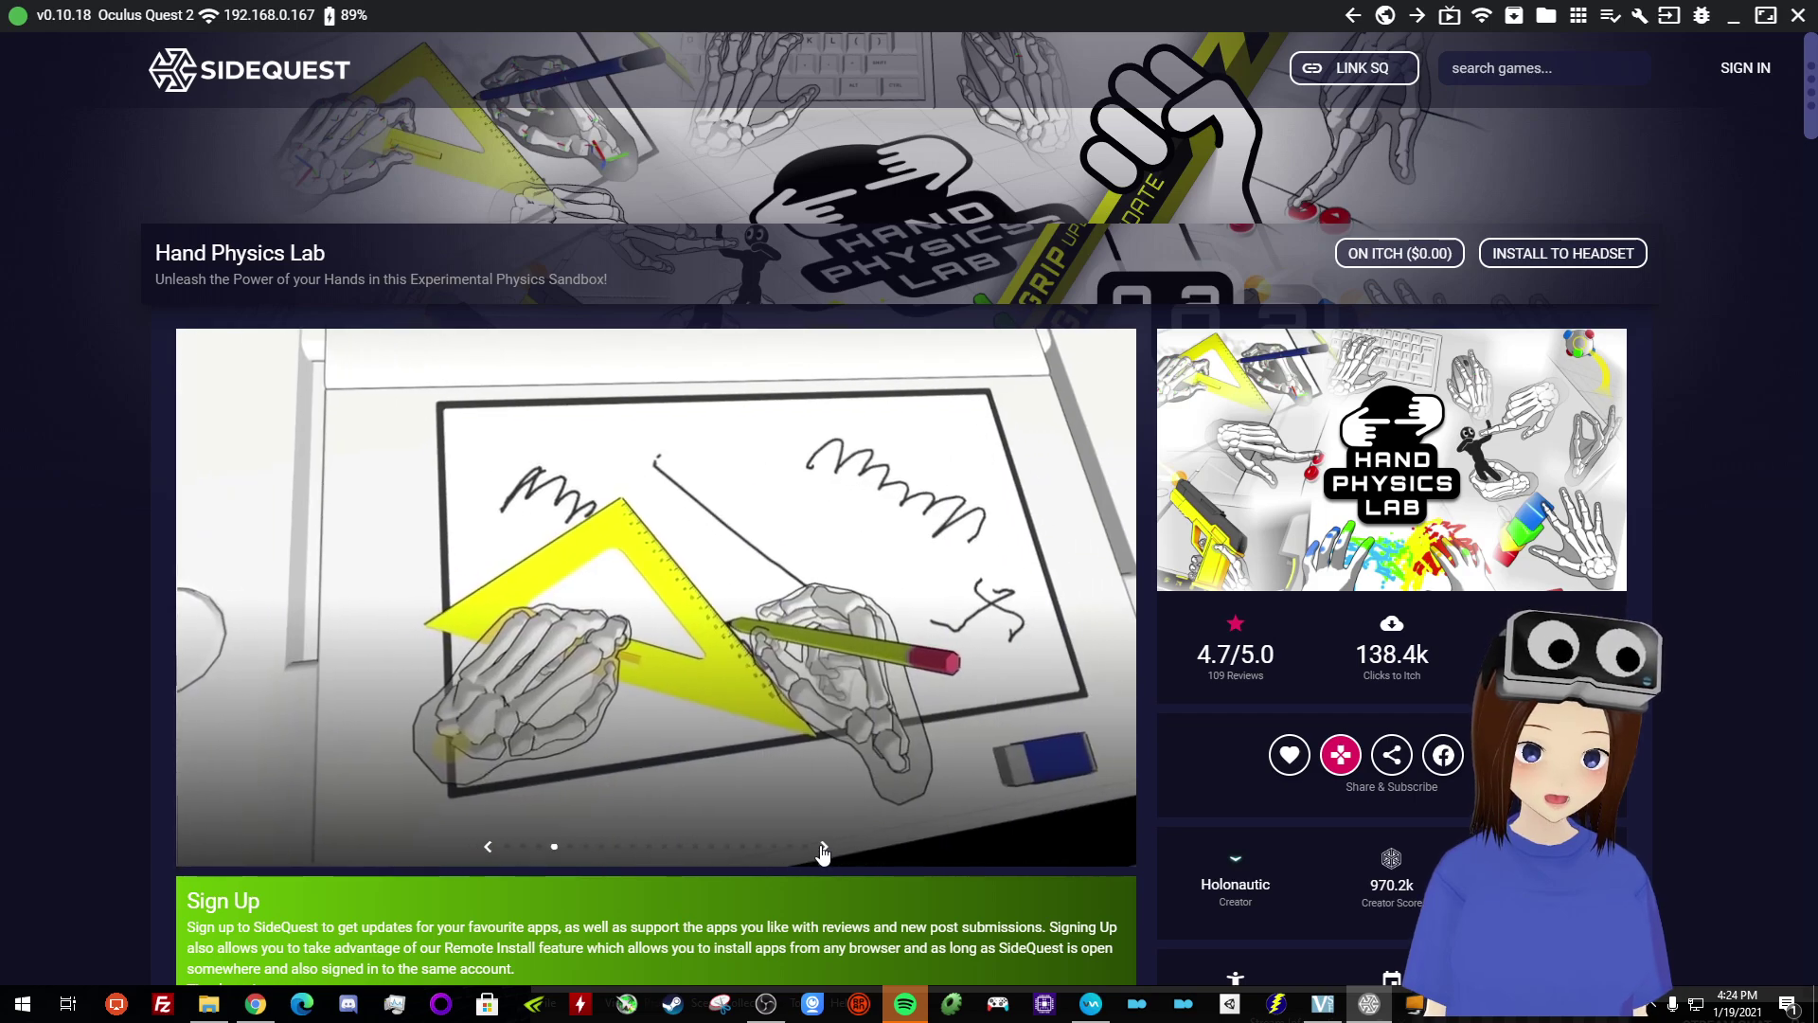
{"action": "left_click", "coordinate": [824, 847]}
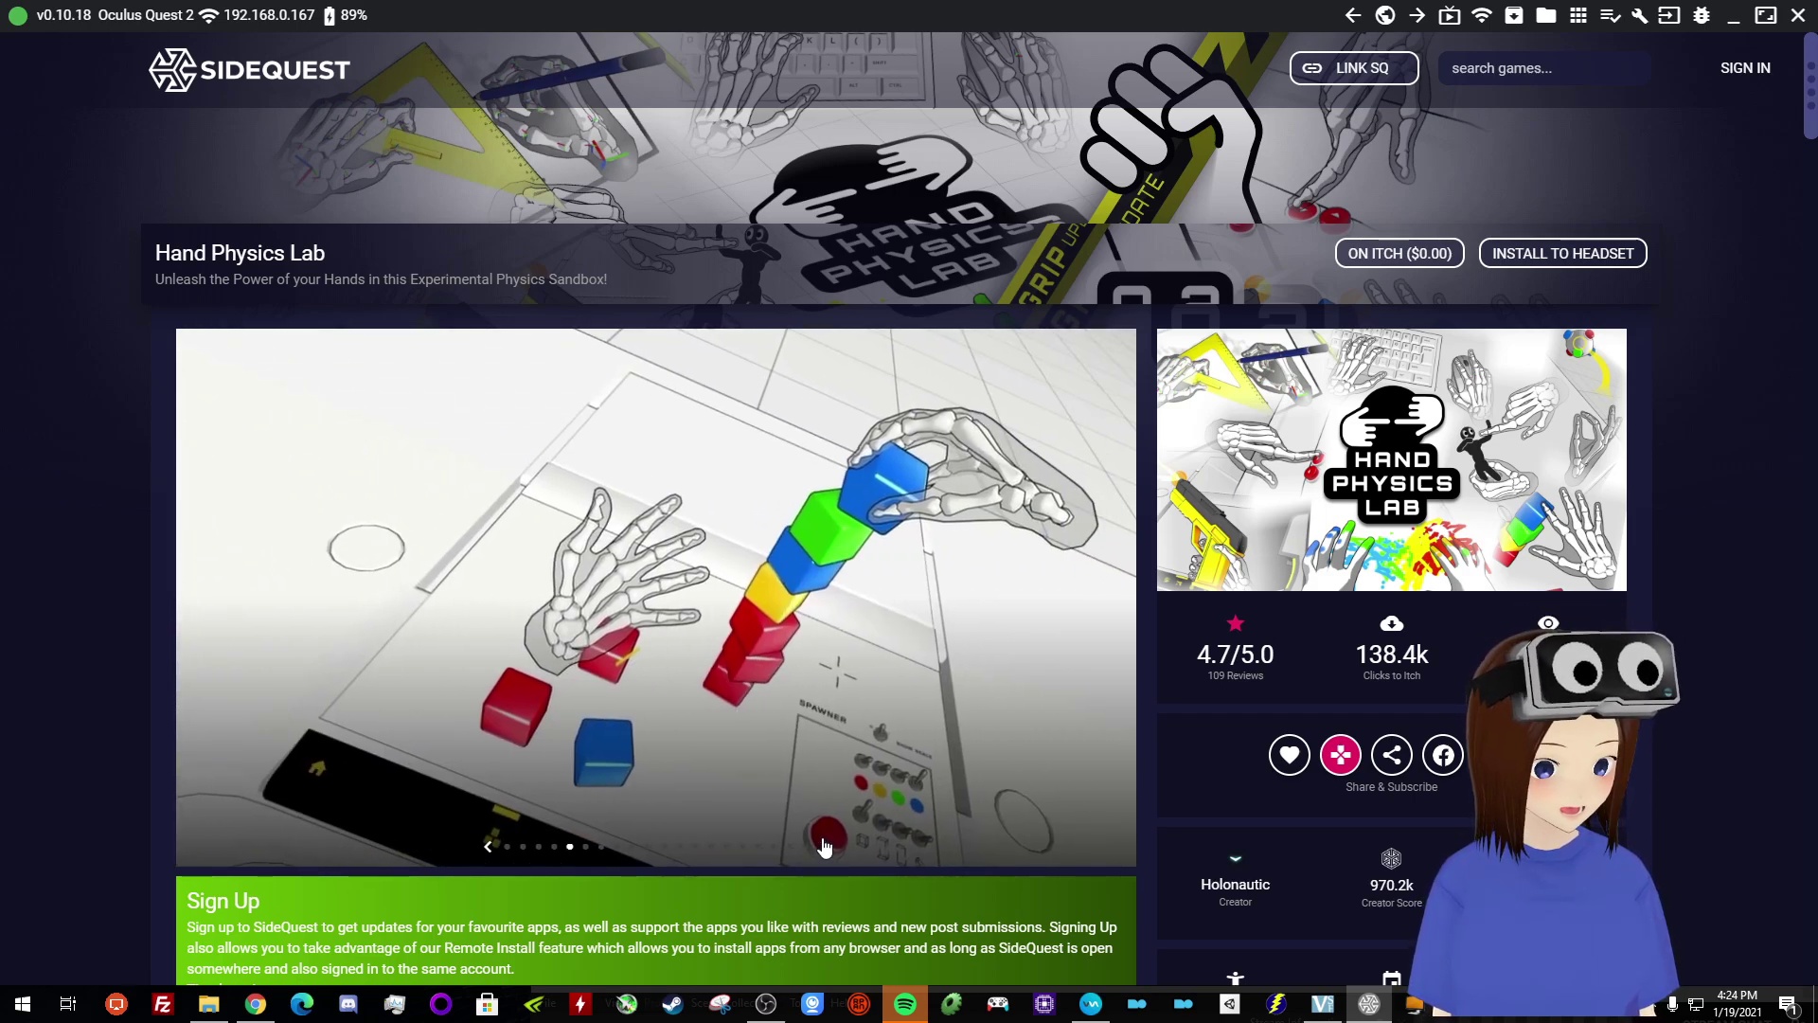
{"action": "left_click", "coordinate": [824, 848]}
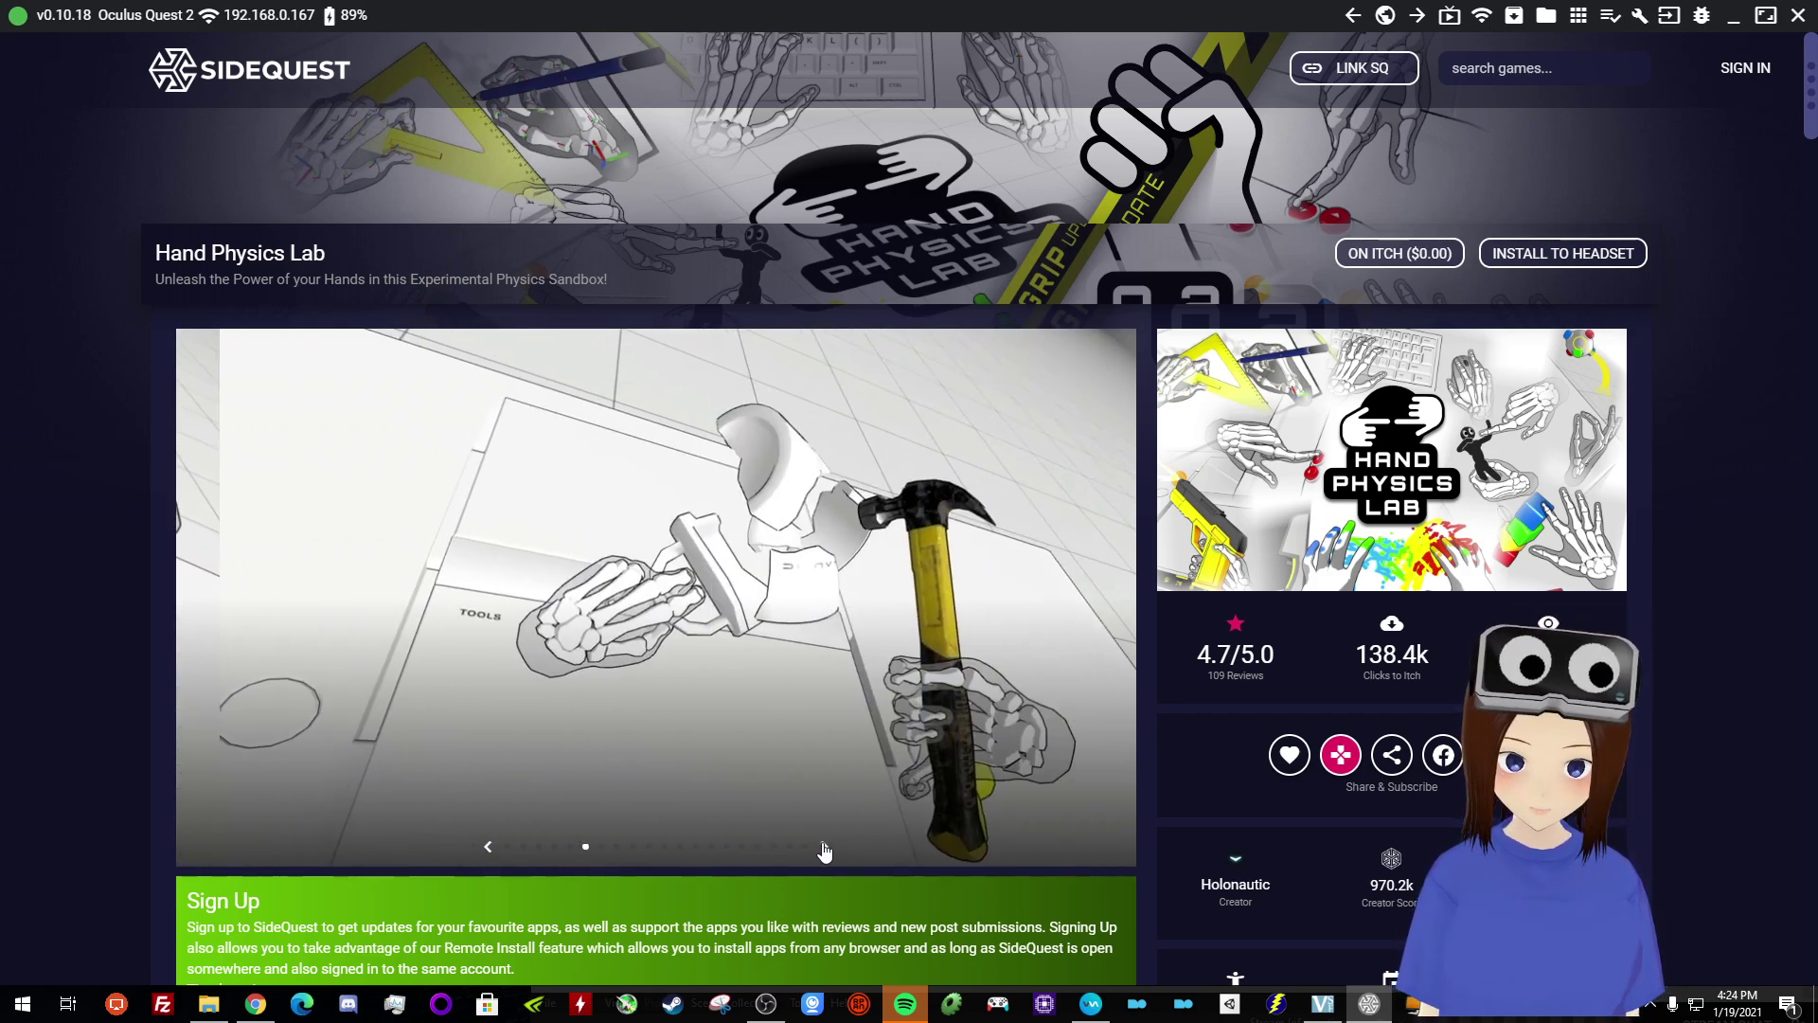
{"action": "left_click", "coordinate": [824, 847]}
{"action": "left_click", "coordinate": [824, 848]}
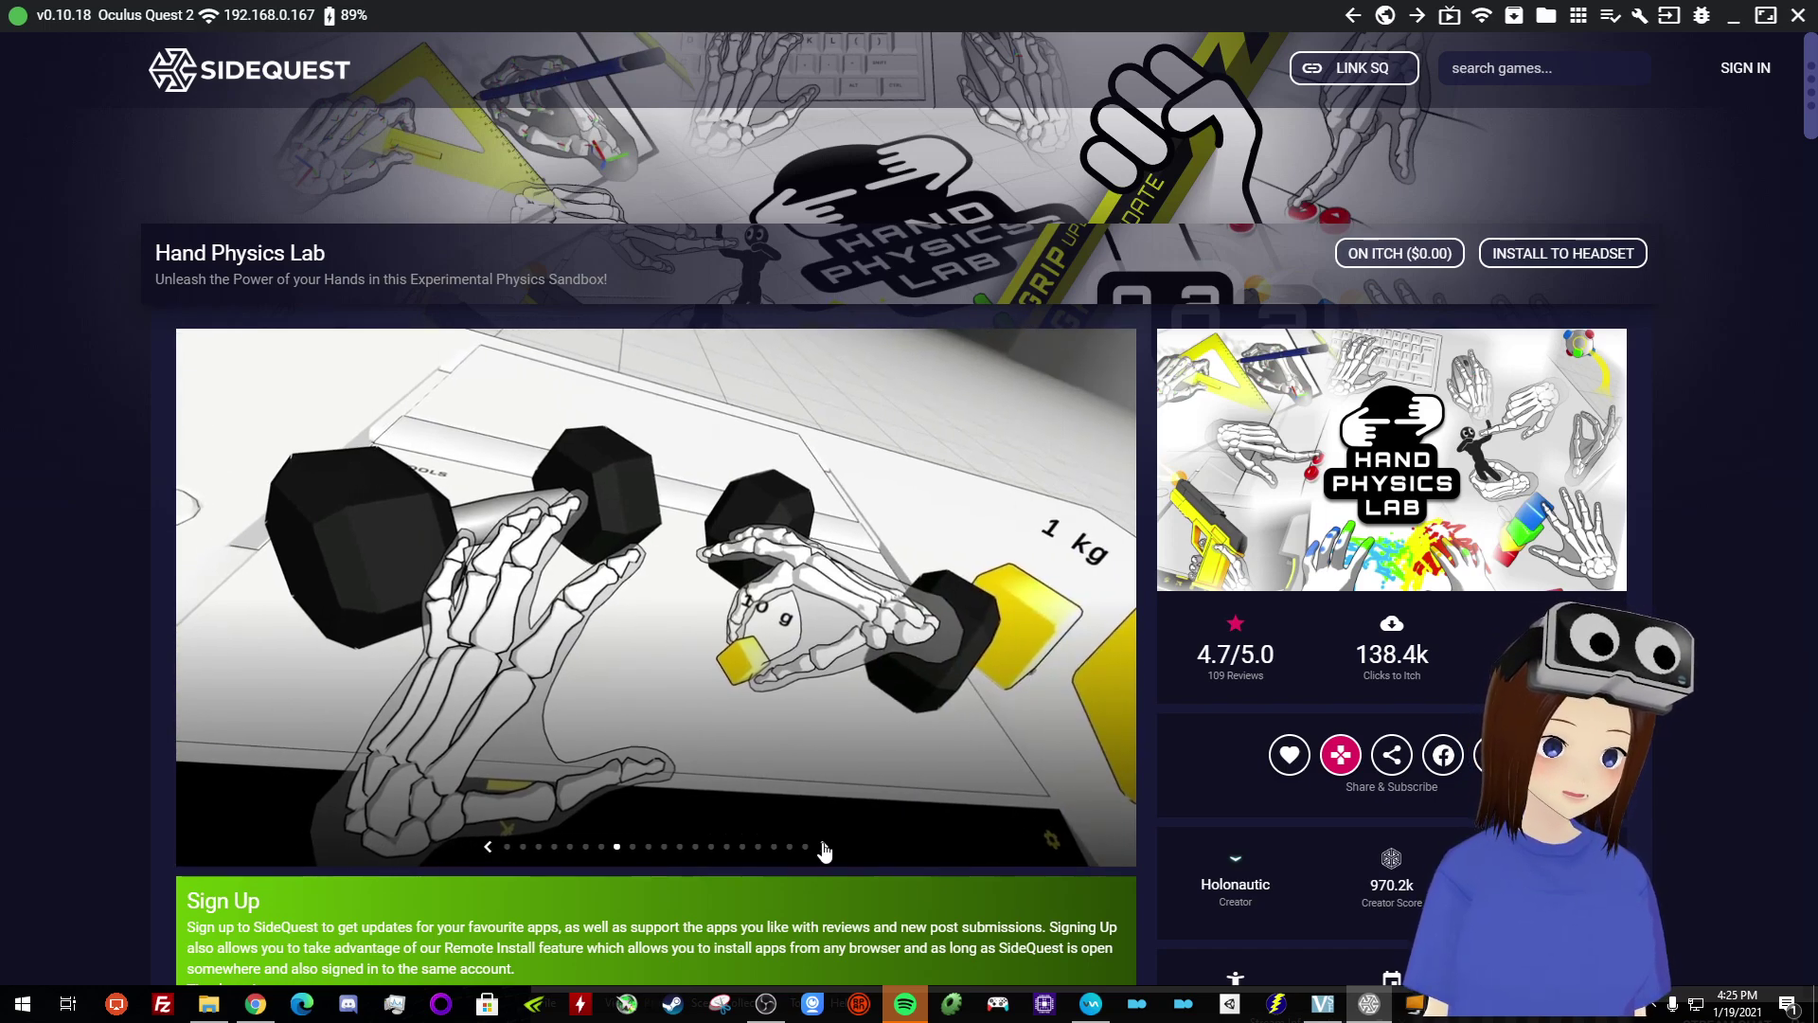
{"action": "left_click", "coordinate": [823, 847]}
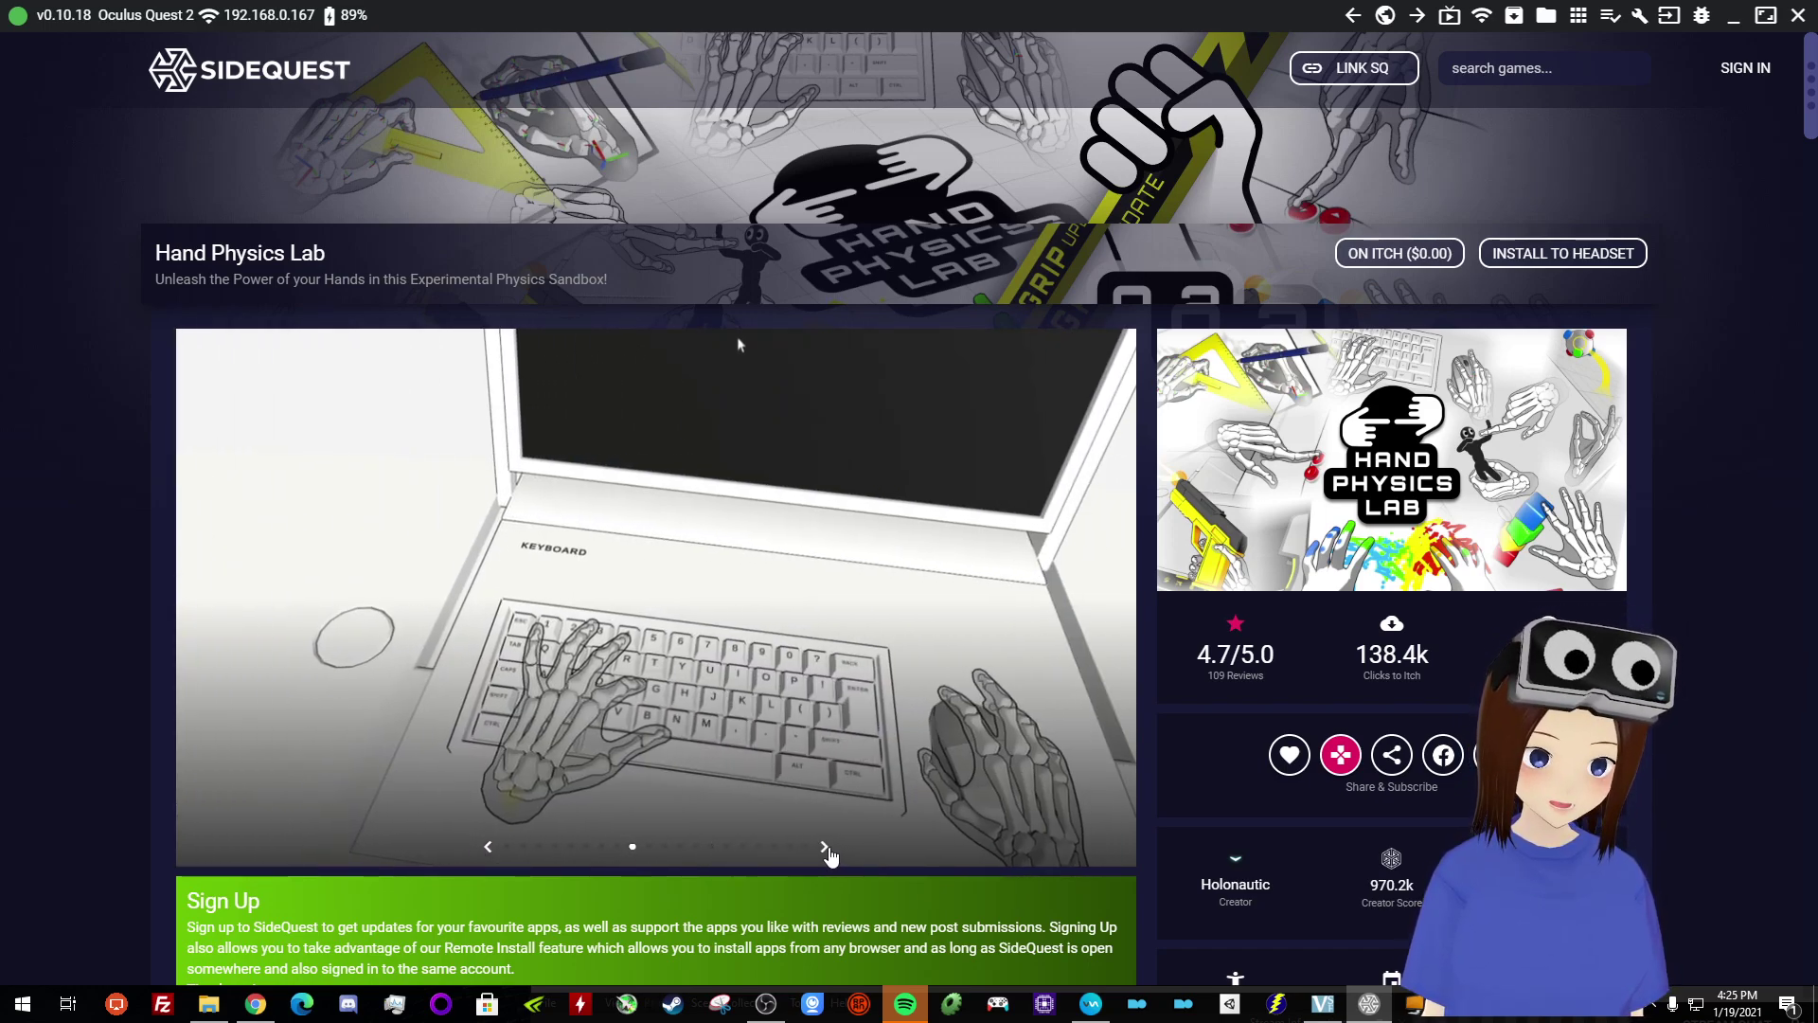
{"action": "left_click", "coordinate": [823, 845]}
{"action": "left_click", "coordinate": [488, 846]}
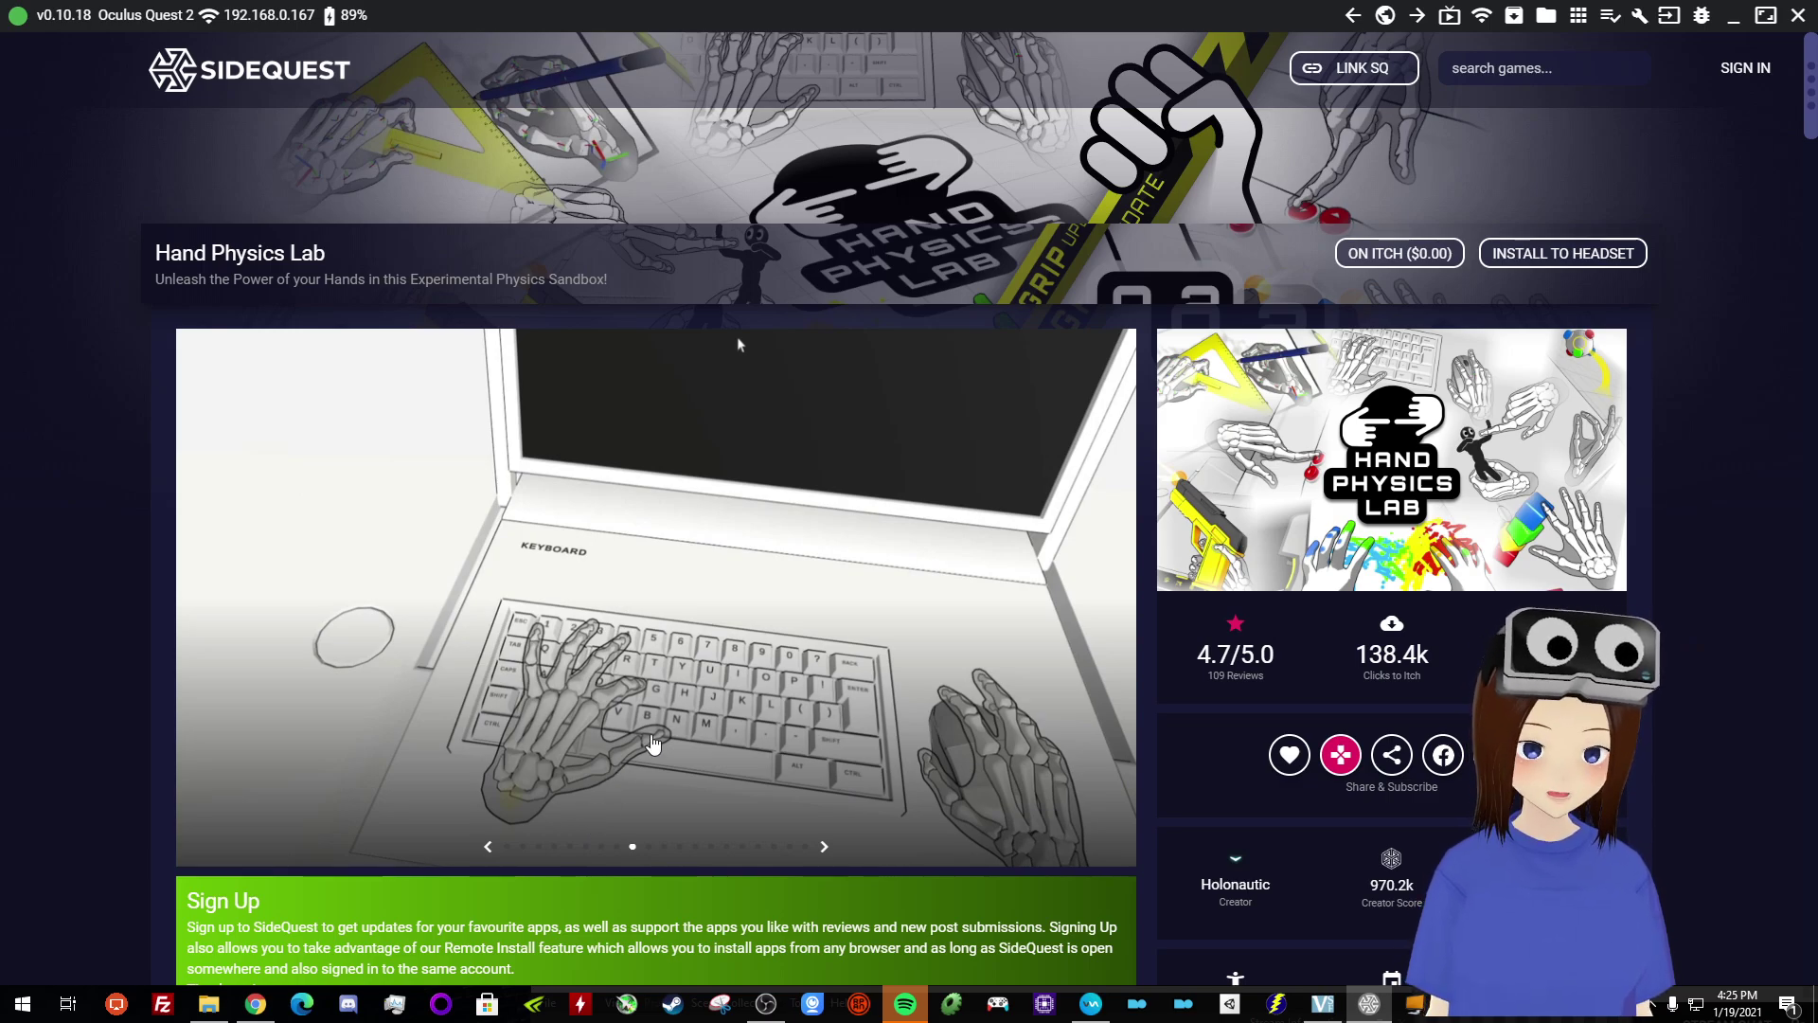
- Scroll the Hand Physics Lab page, then return to the SideQuest home page
{"action": "scroll", "coordinate": [739, 344], "scroll_direction": "down", "scroll_amount": 4}
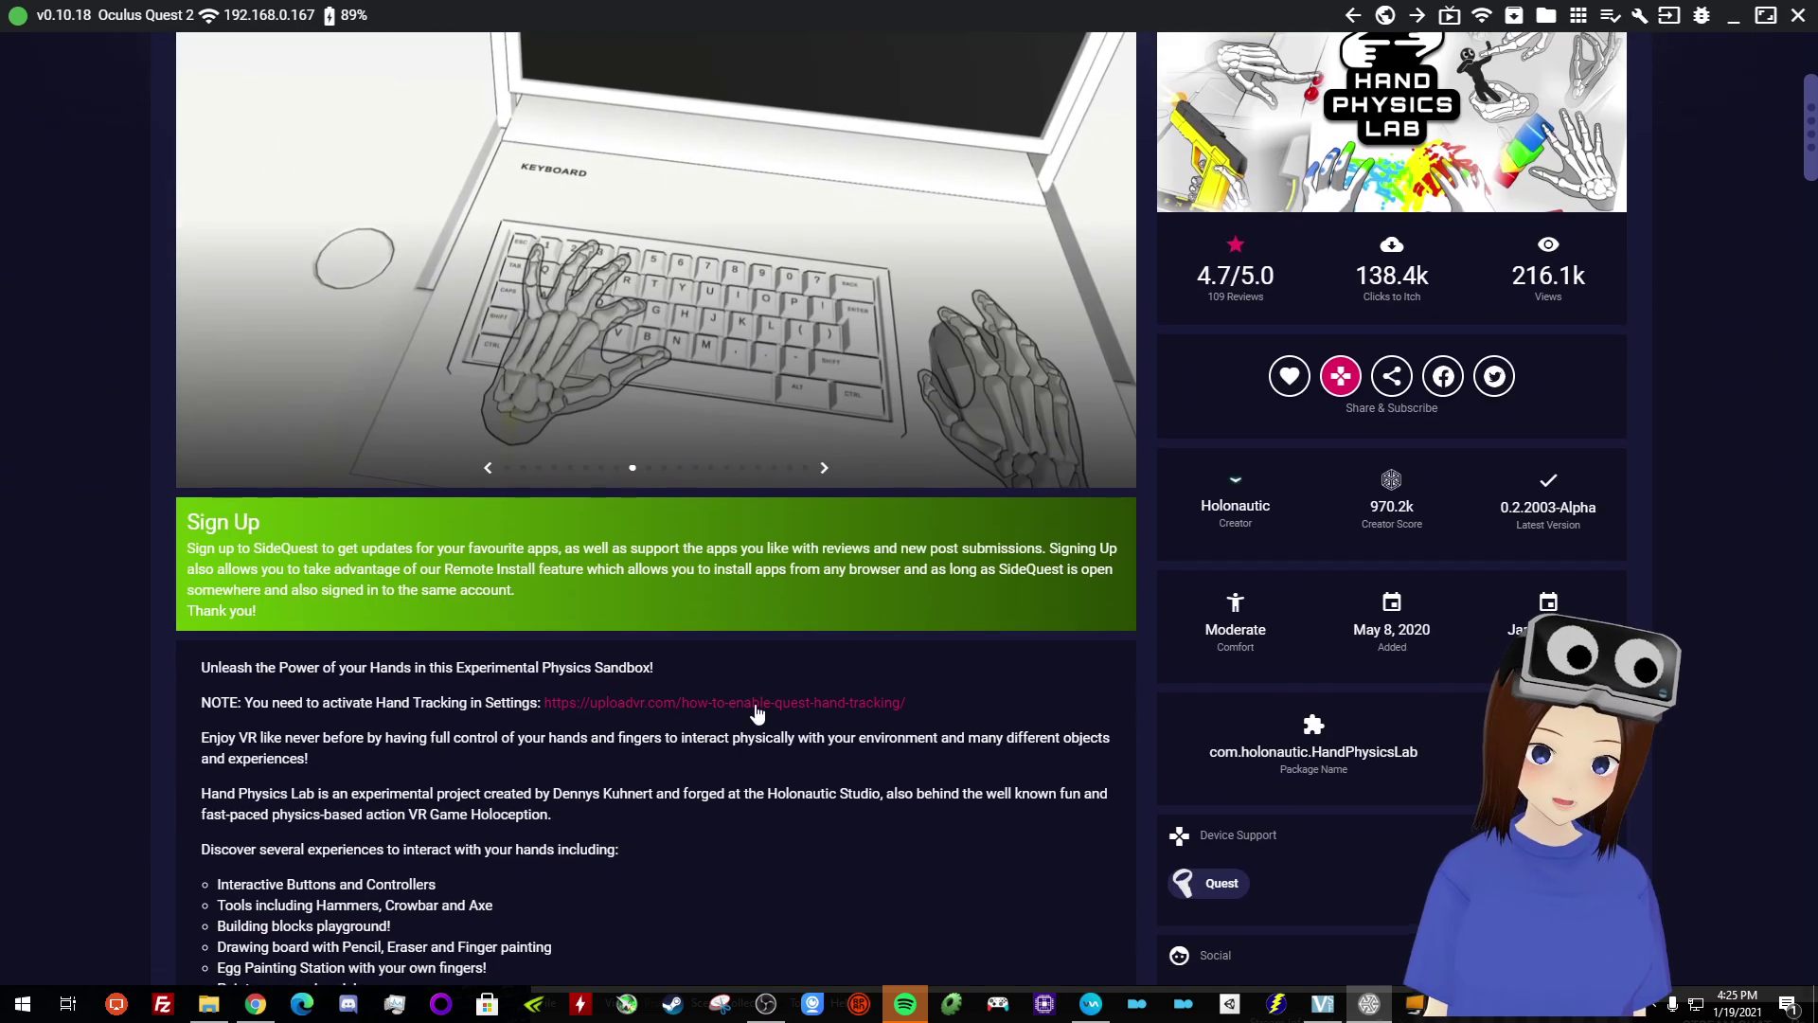
{"action": "scroll", "coordinate": [737, 297], "scroll_direction": "up", "scroll_amount": 4}
{"action": "scroll", "coordinate": [852, 313], "scroll_direction": "down", "scroll_amount": 4}
{"action": "scroll", "coordinate": [1420, 322], "scroll_direction": "up", "scroll_amount": 4}
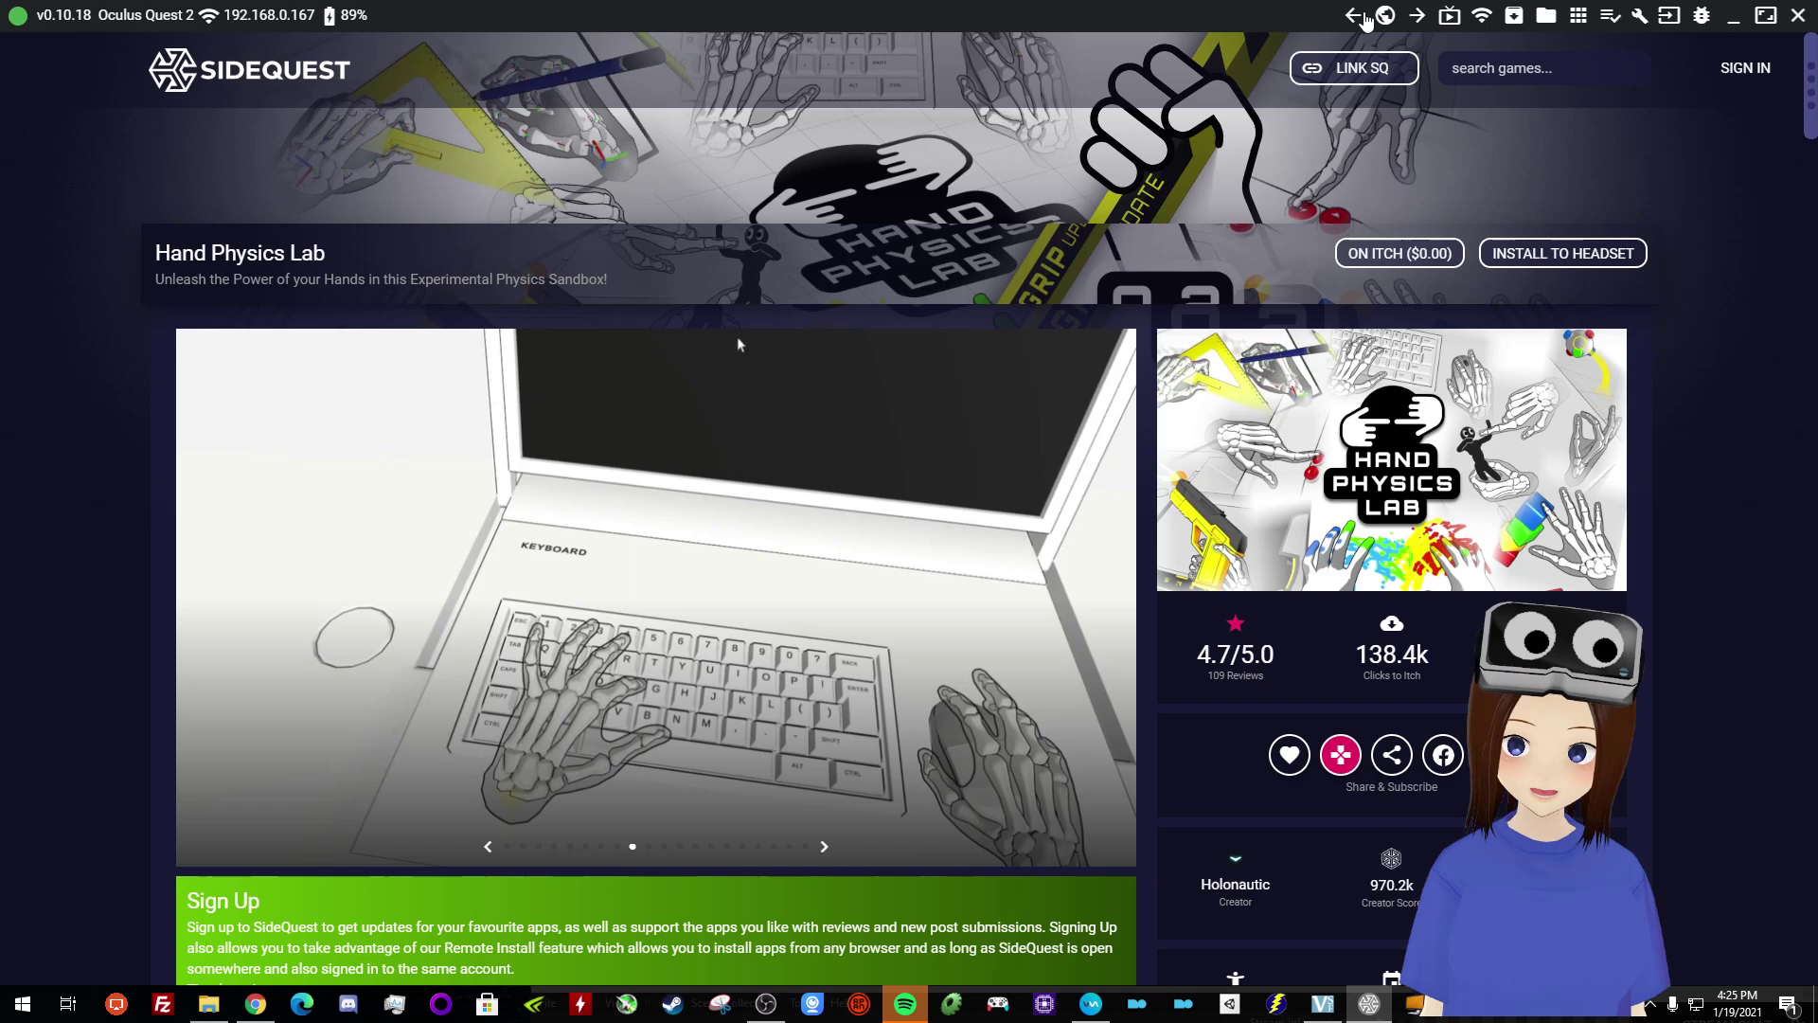
{"action": "left_click", "coordinate": [1362, 17]}
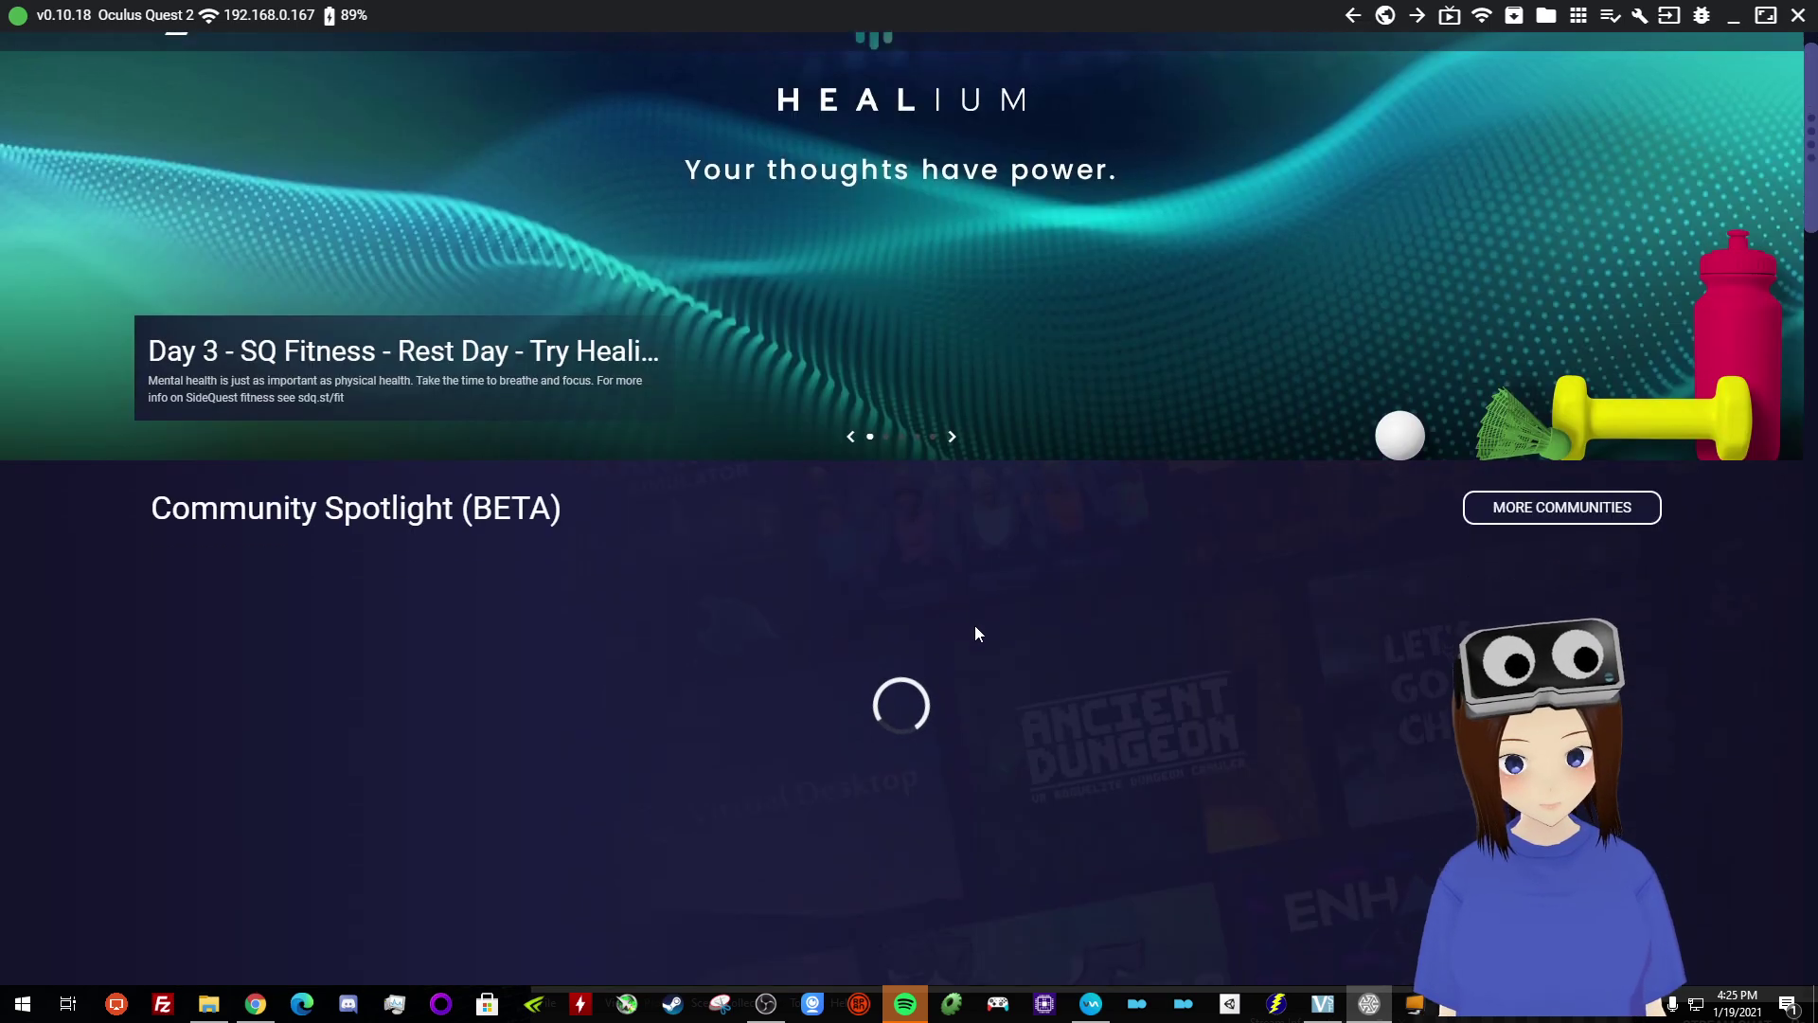
- Open the Pokémon VR game page from the Game & Apps grid
{"action": "scroll", "coordinate": [974, 629], "scroll_direction": "down", "scroll_amount": 12}
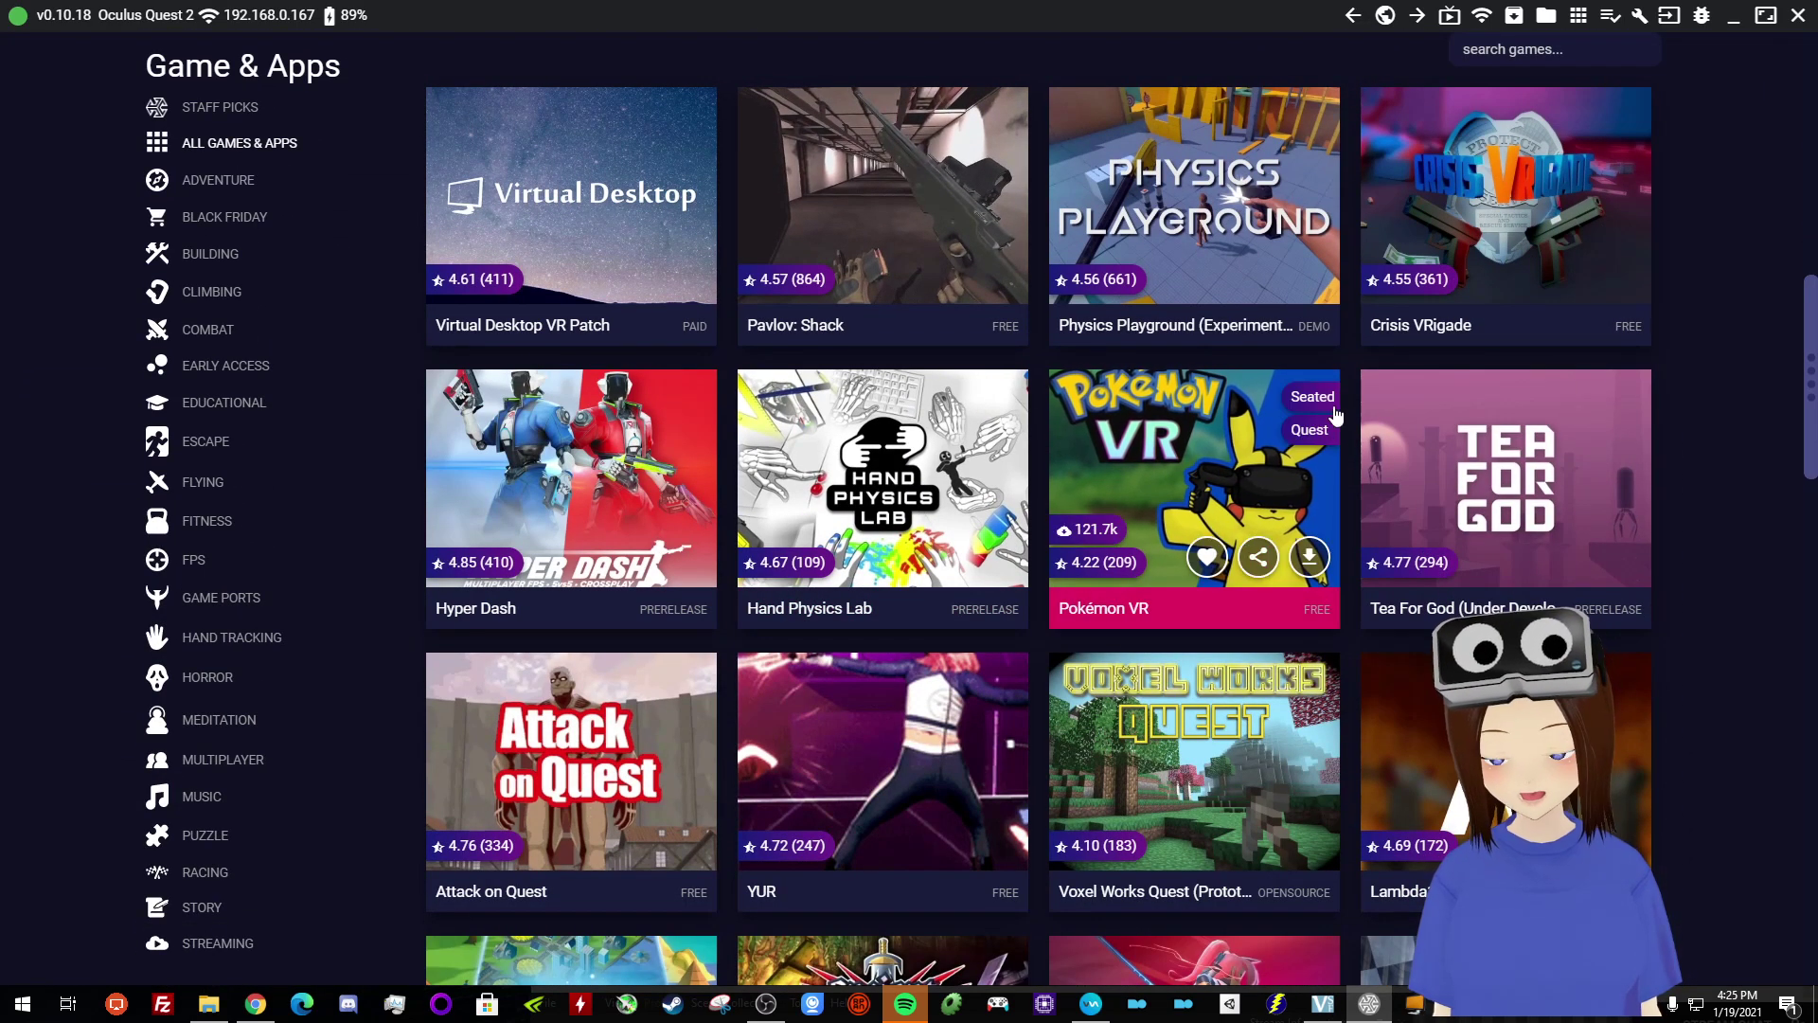
{"action": "left_click", "coordinate": [871, 548]}
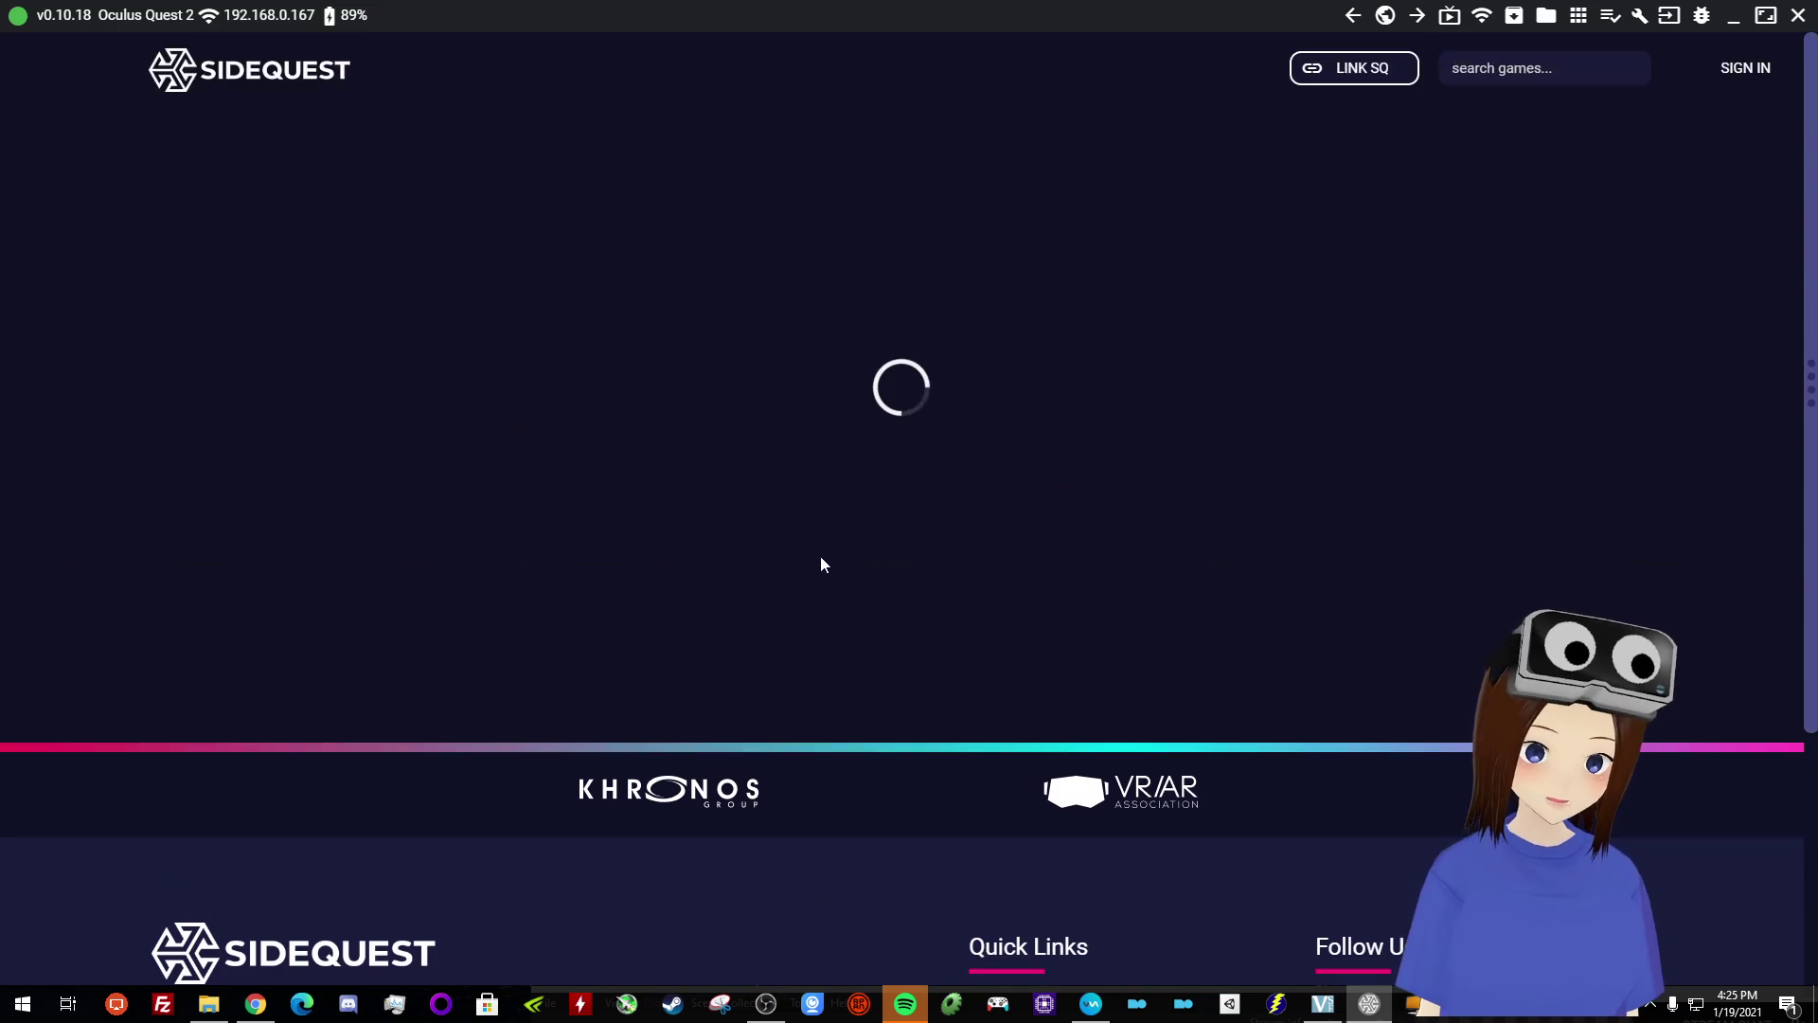
{"action": "scroll", "coordinate": [707, 617], "scroll_direction": "down", "scroll_amount": 4}
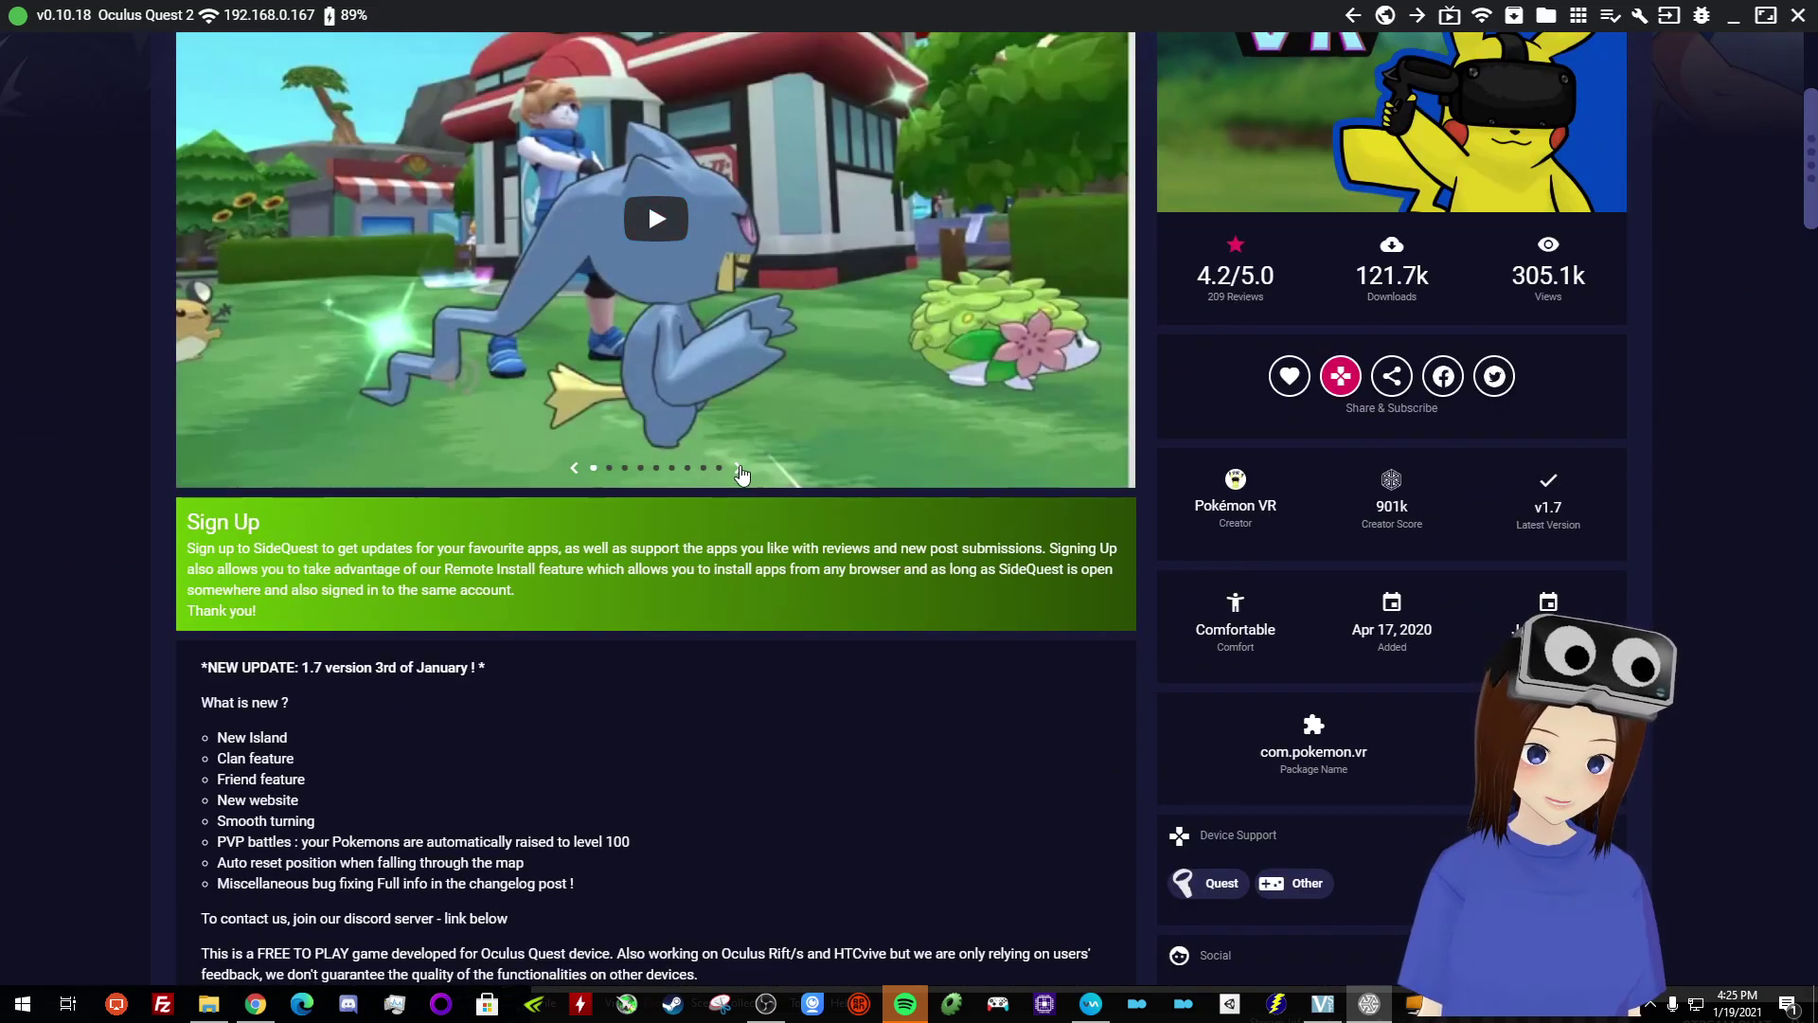
- Advance through the next three Pokémon VR screenshots in the carousel
{"action": "left_click", "coordinate": [742, 470]}
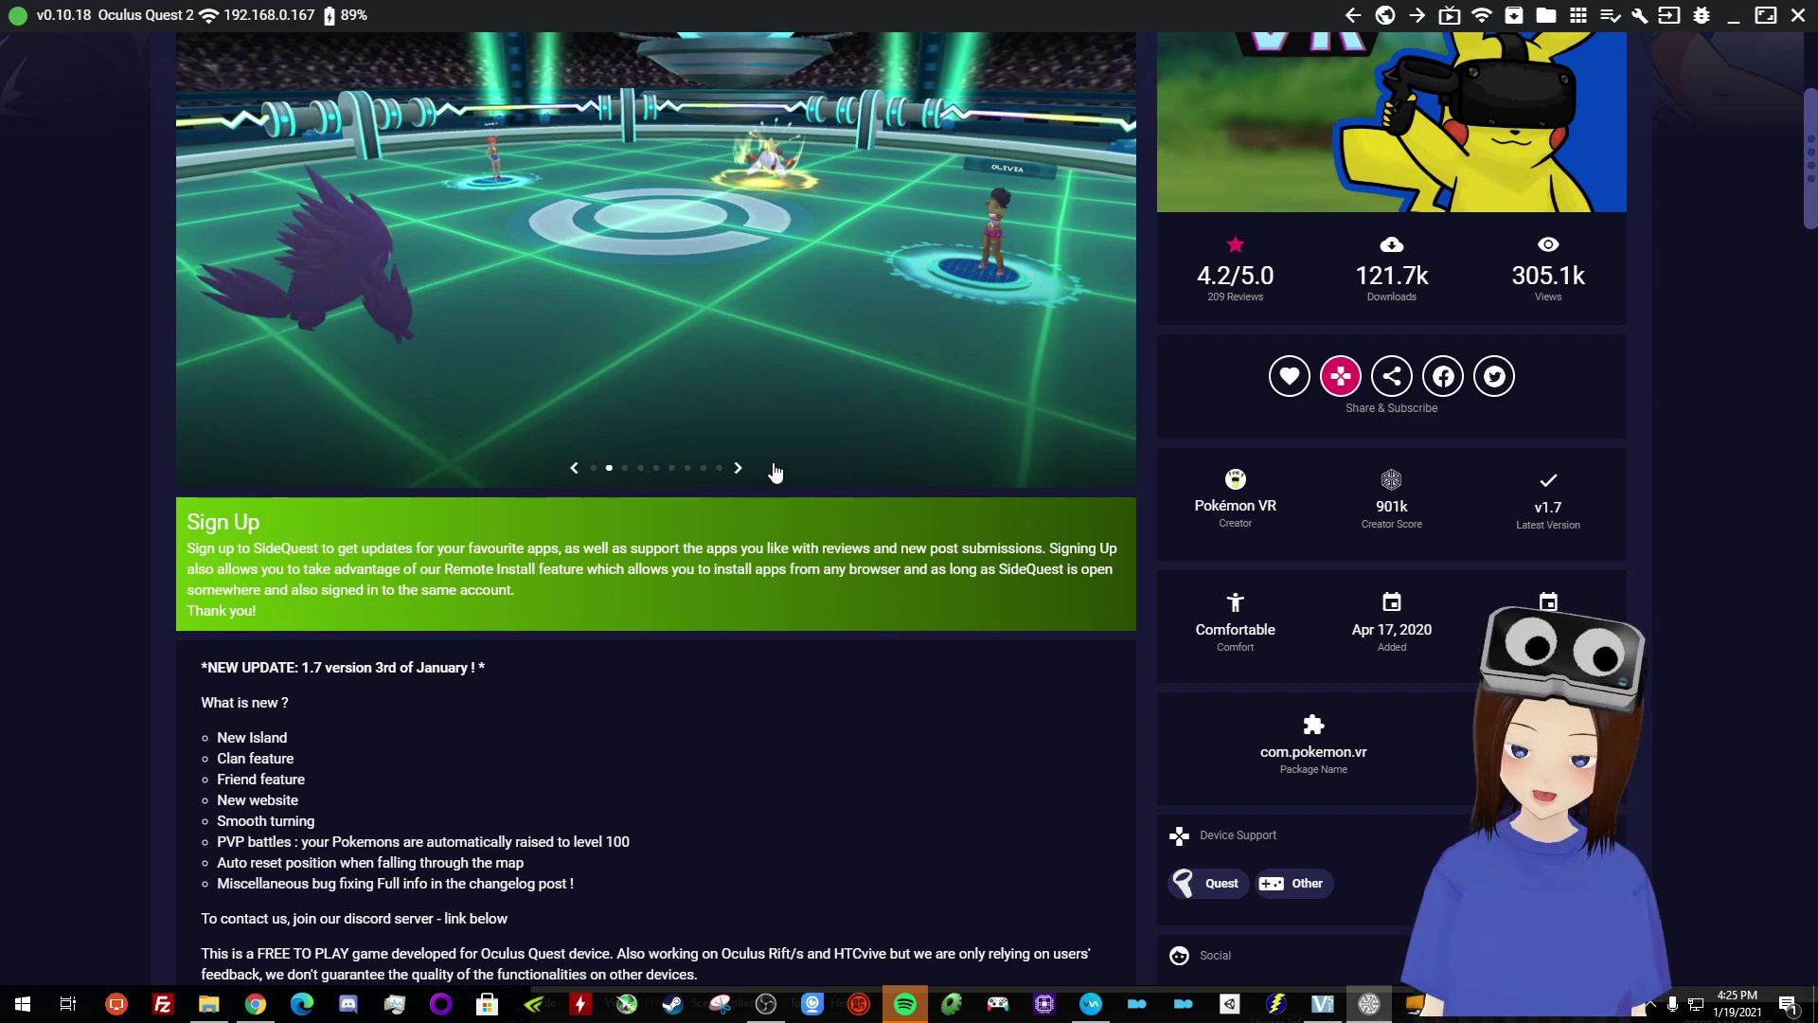
{"action": "scroll", "coordinate": [987, 839], "scroll_direction": "up", "scroll_amount": 3}
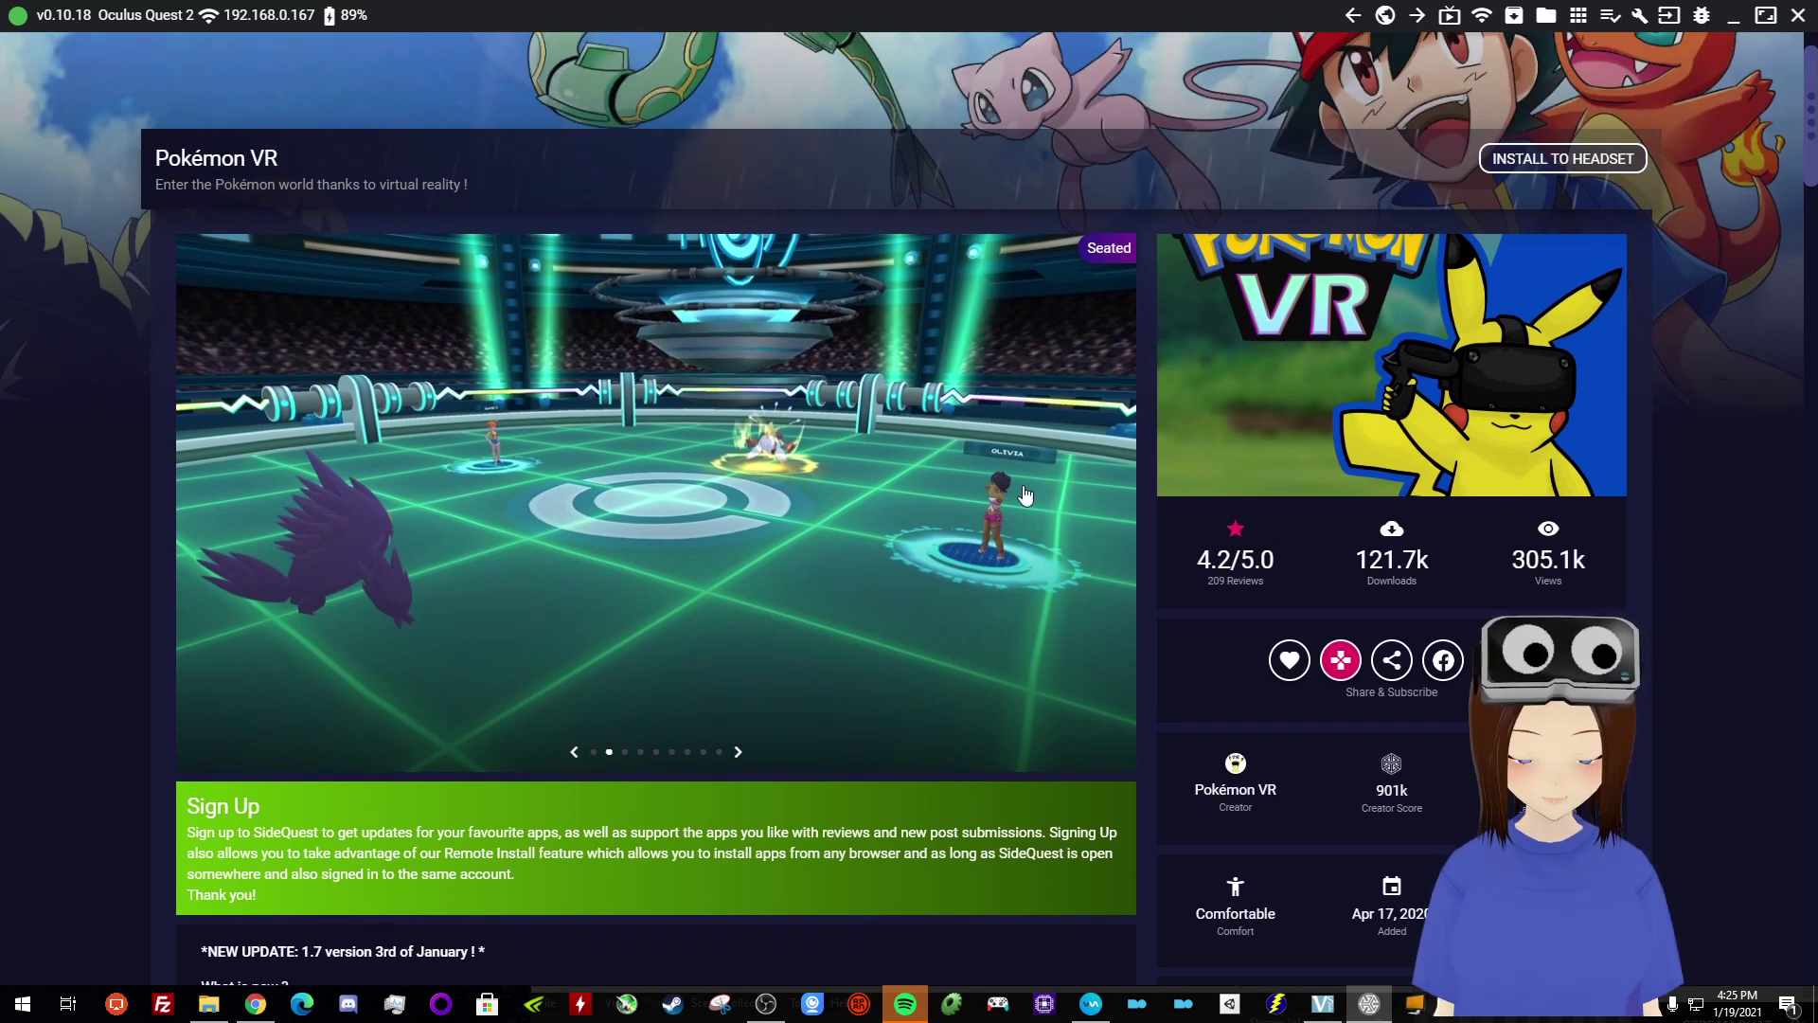
{"action": "left_click", "coordinate": [740, 752]}
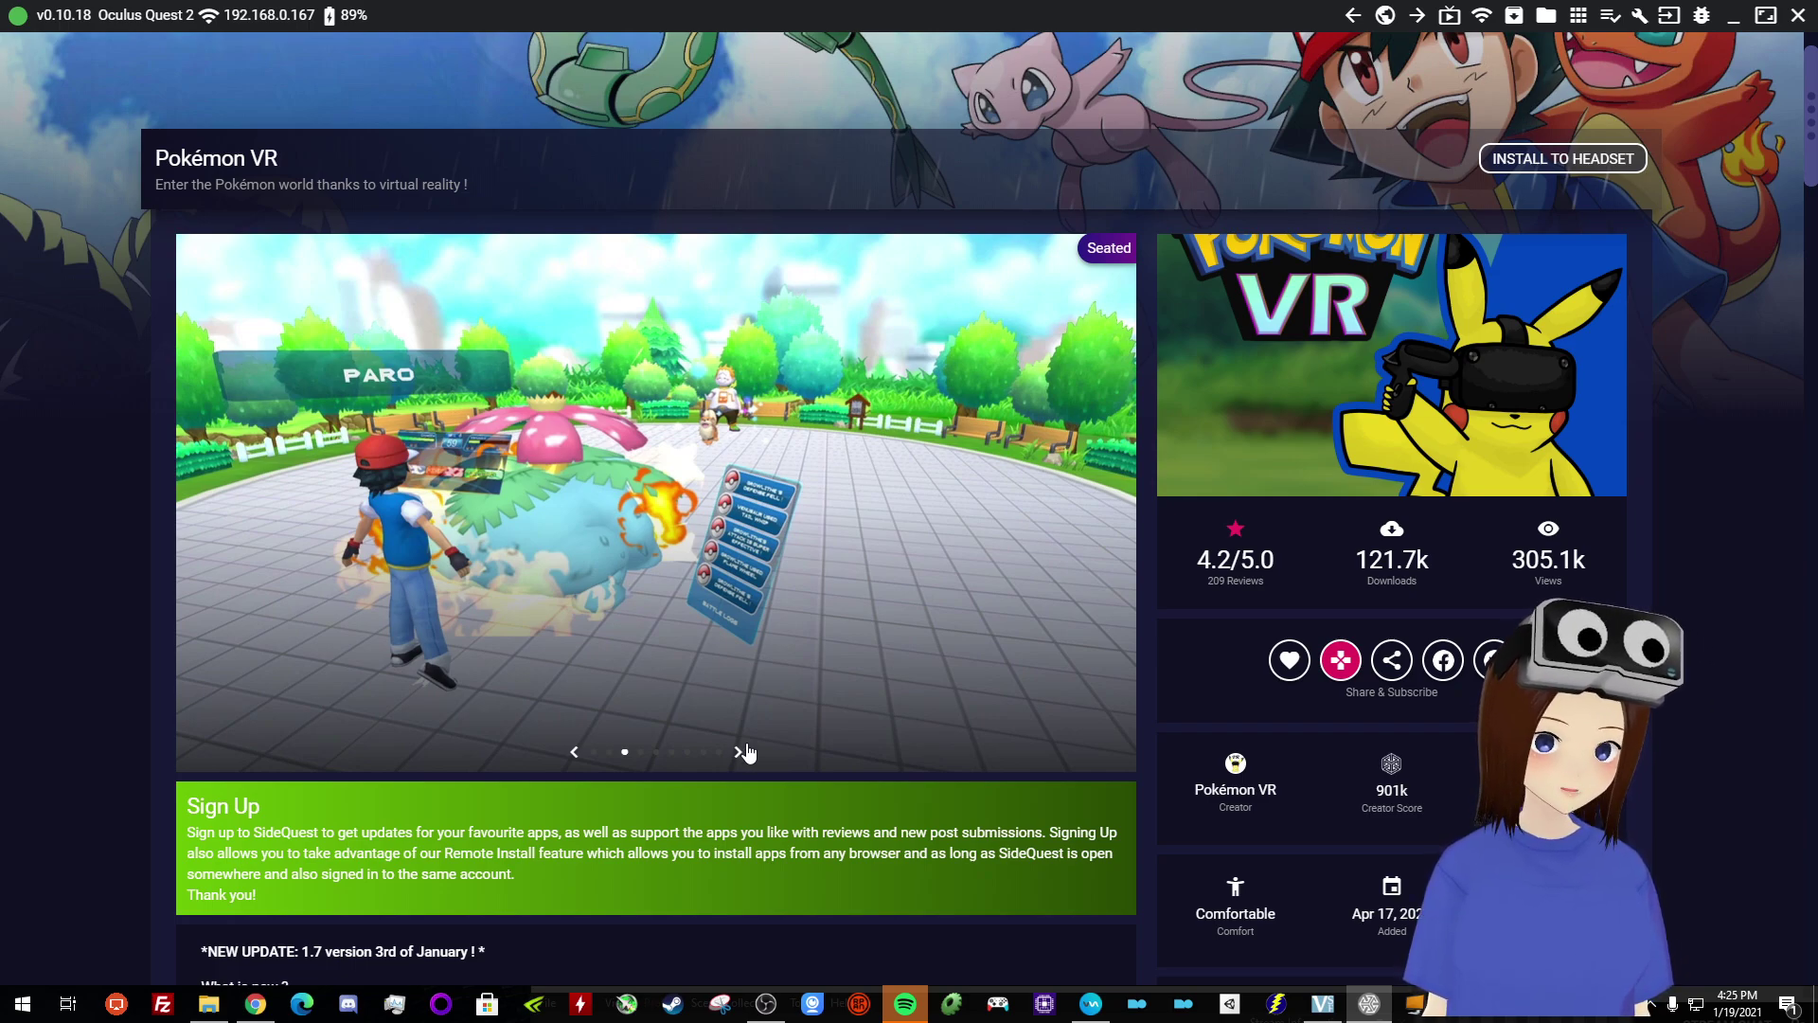
{"action": "left_click", "coordinate": [738, 751]}
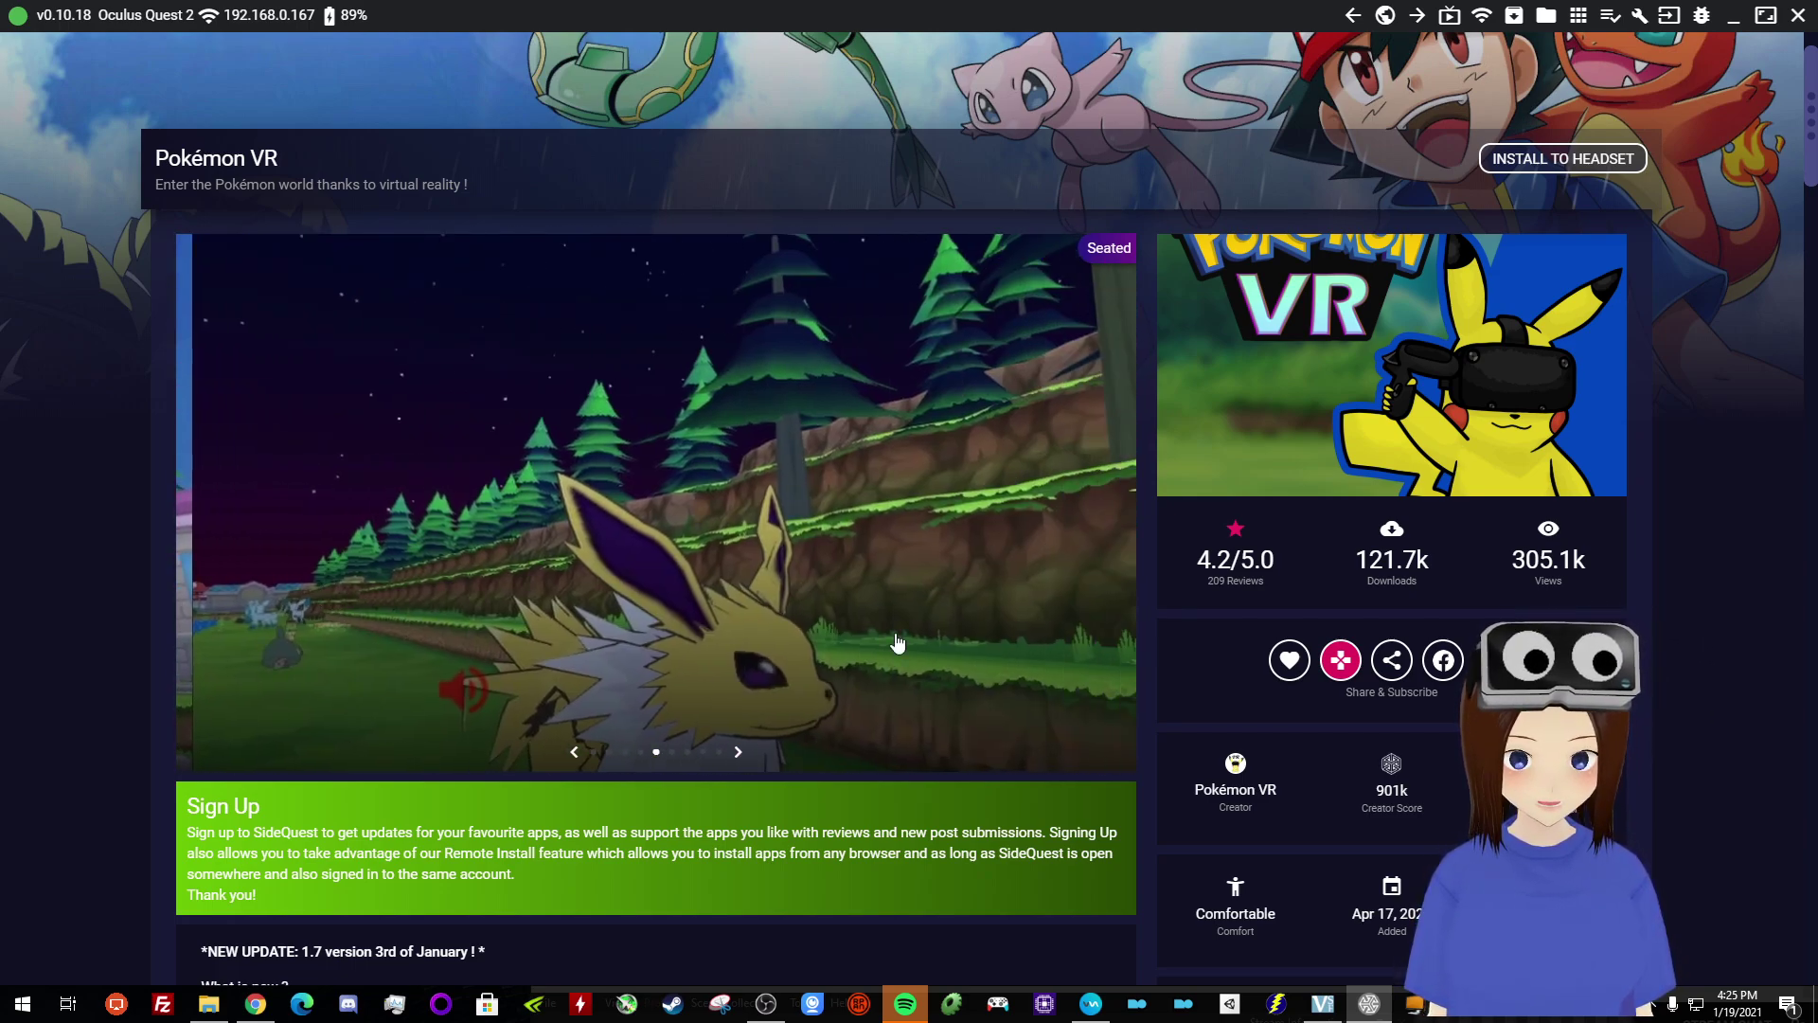
{"action": "scroll", "coordinate": [827, 742], "scroll_direction": "up", "scroll_amount": 1}
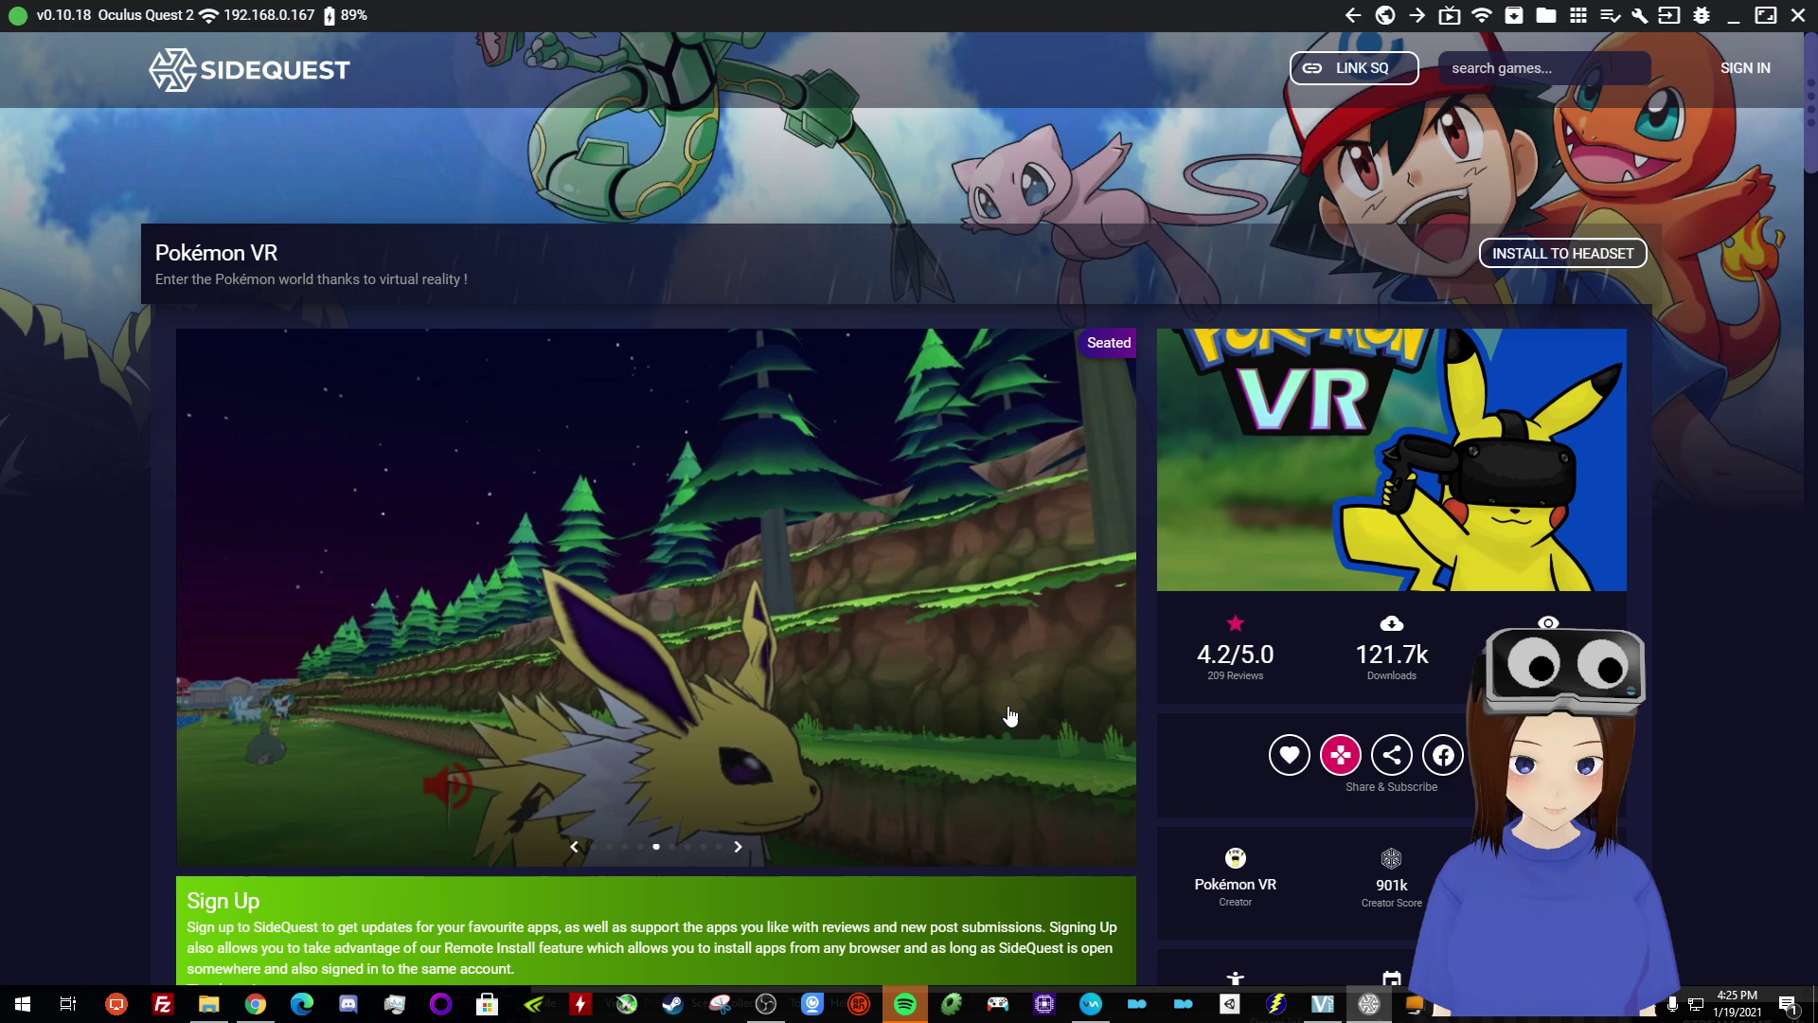
{"action": "scroll", "coordinate": [667, 875], "scroll_direction": "down", "scroll_amount": 2}
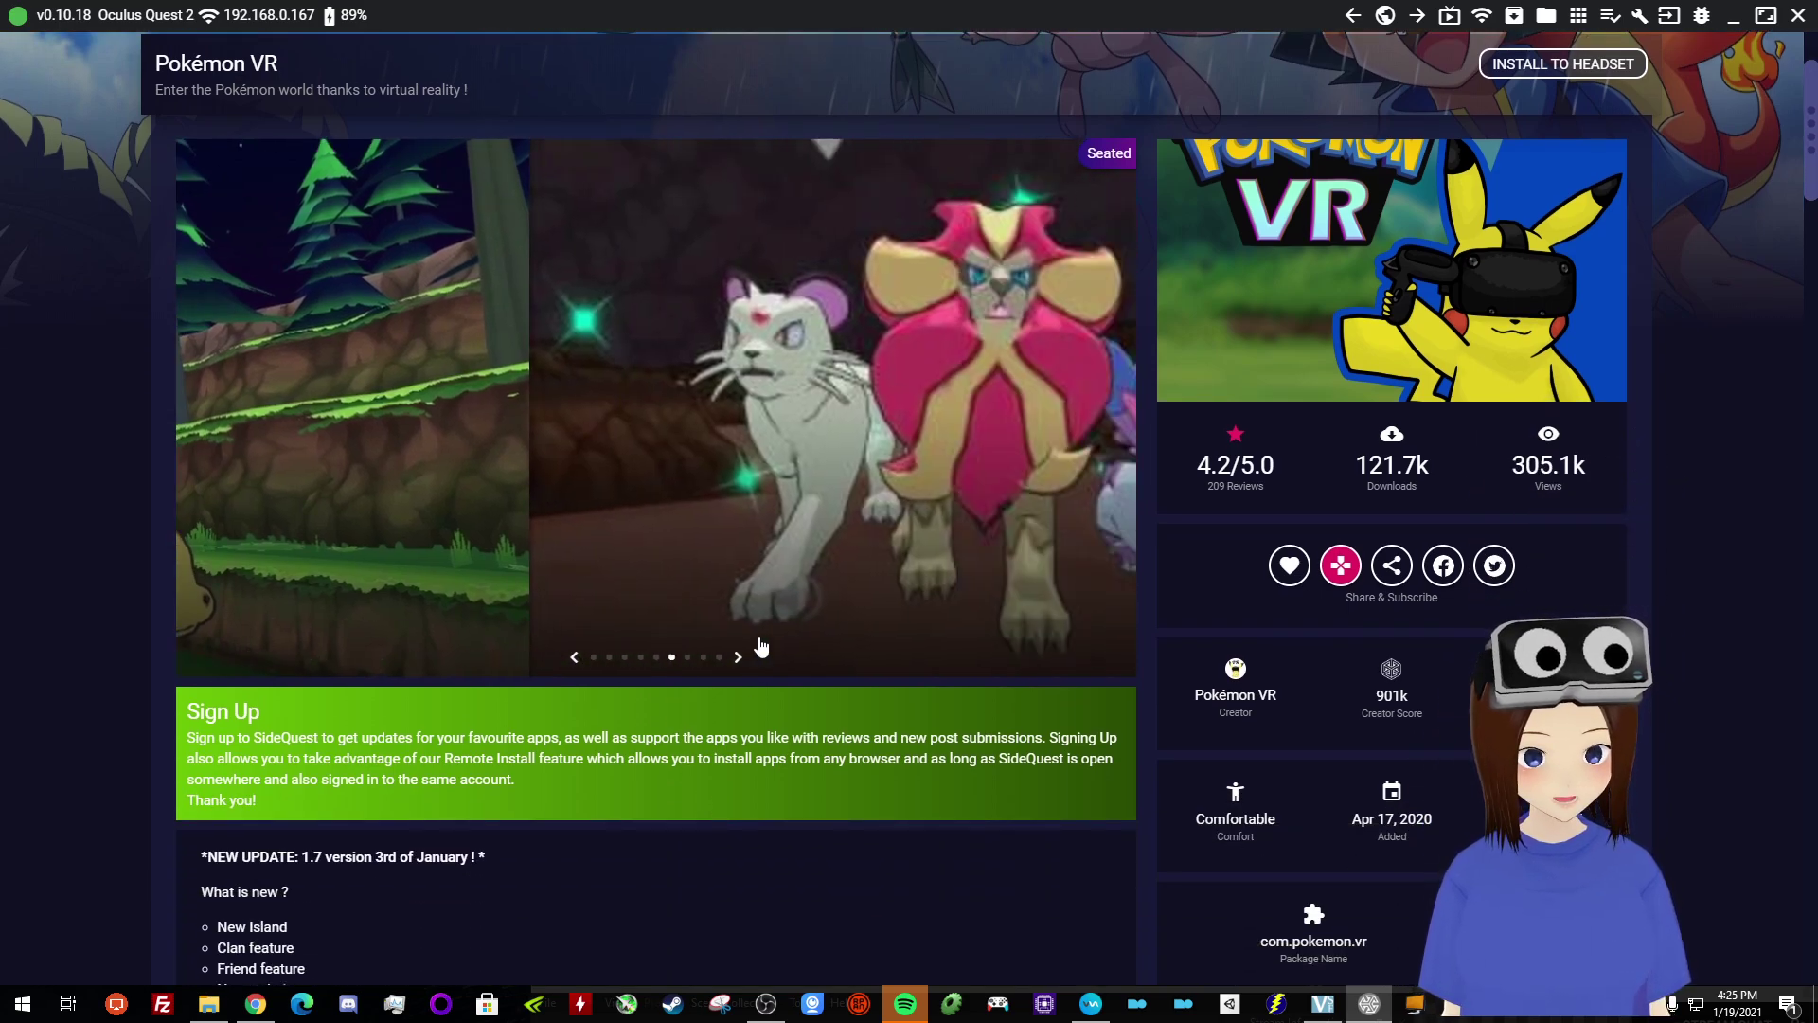
- Return to the home page and open the Tea For God (Under Development) page
{"action": "left_click", "coordinate": [1351, 16]}
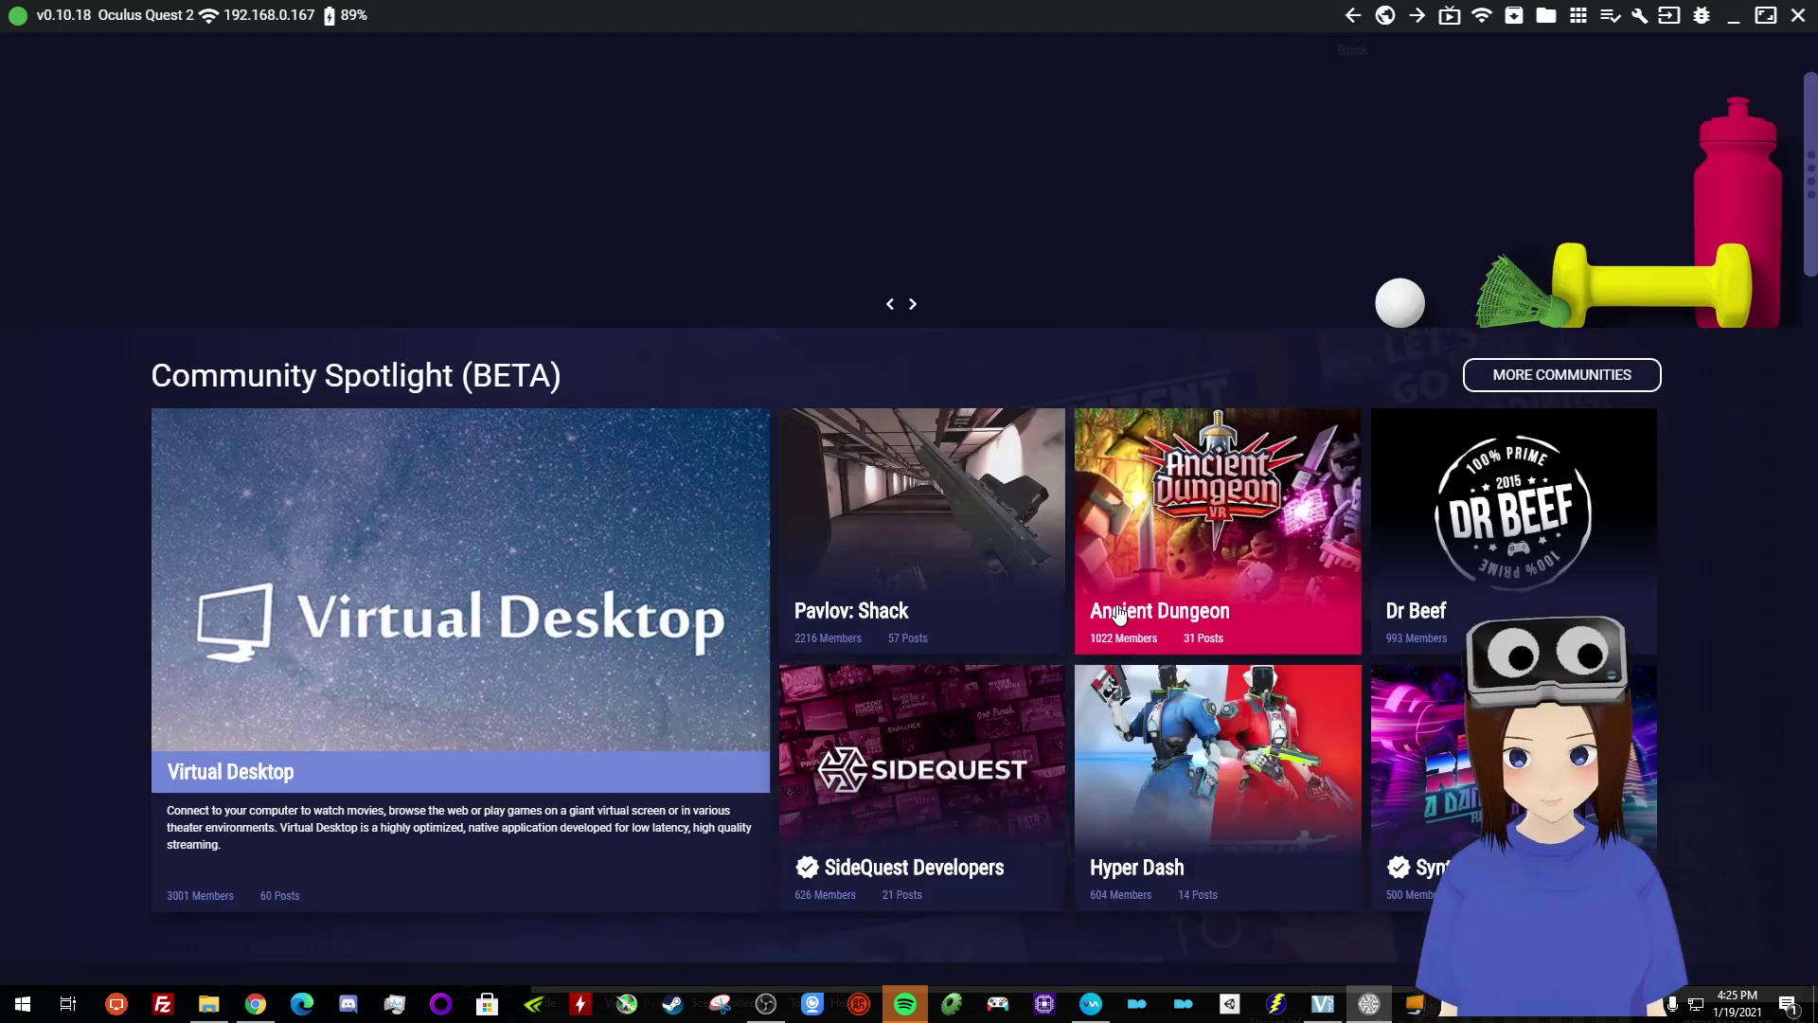
{"action": "scroll", "coordinate": [1099, 563], "scroll_direction": "down", "scroll_amount": 5}
{"action": "scroll", "coordinate": [1148, 568], "scroll_direction": "down", "scroll_amount": 4}
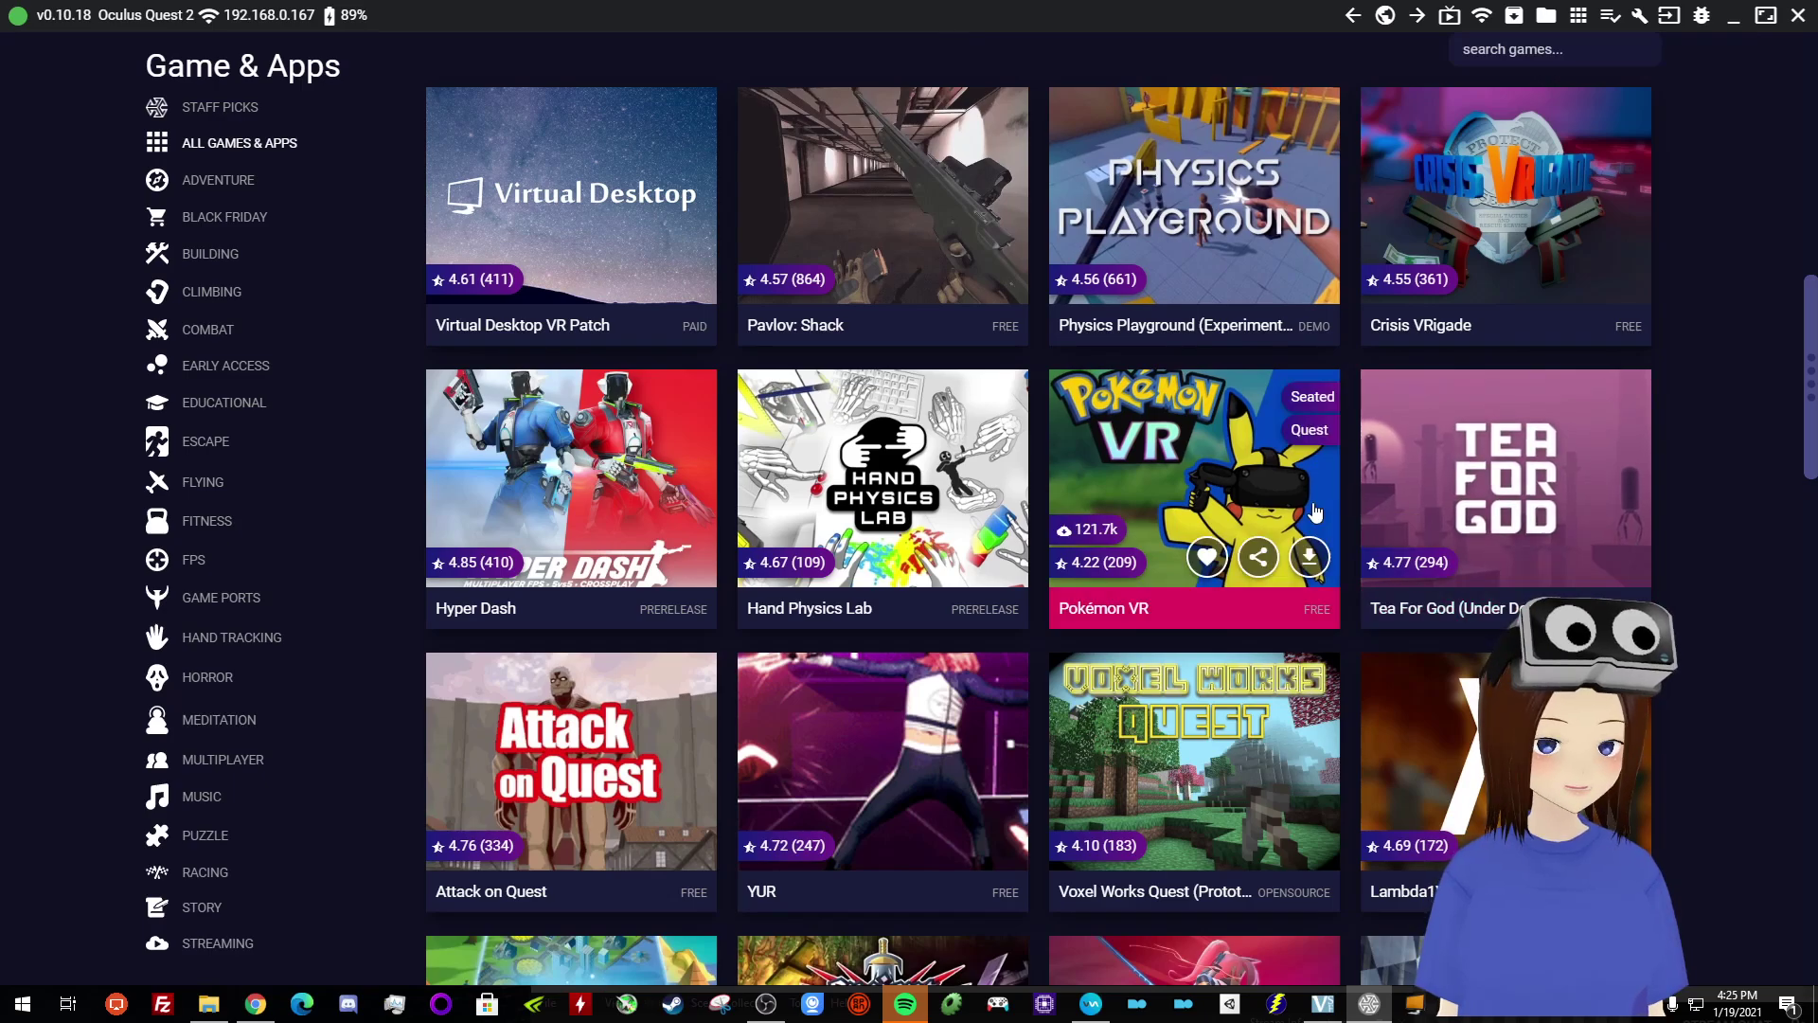
{"action": "left_click", "coordinate": [1515, 474]}
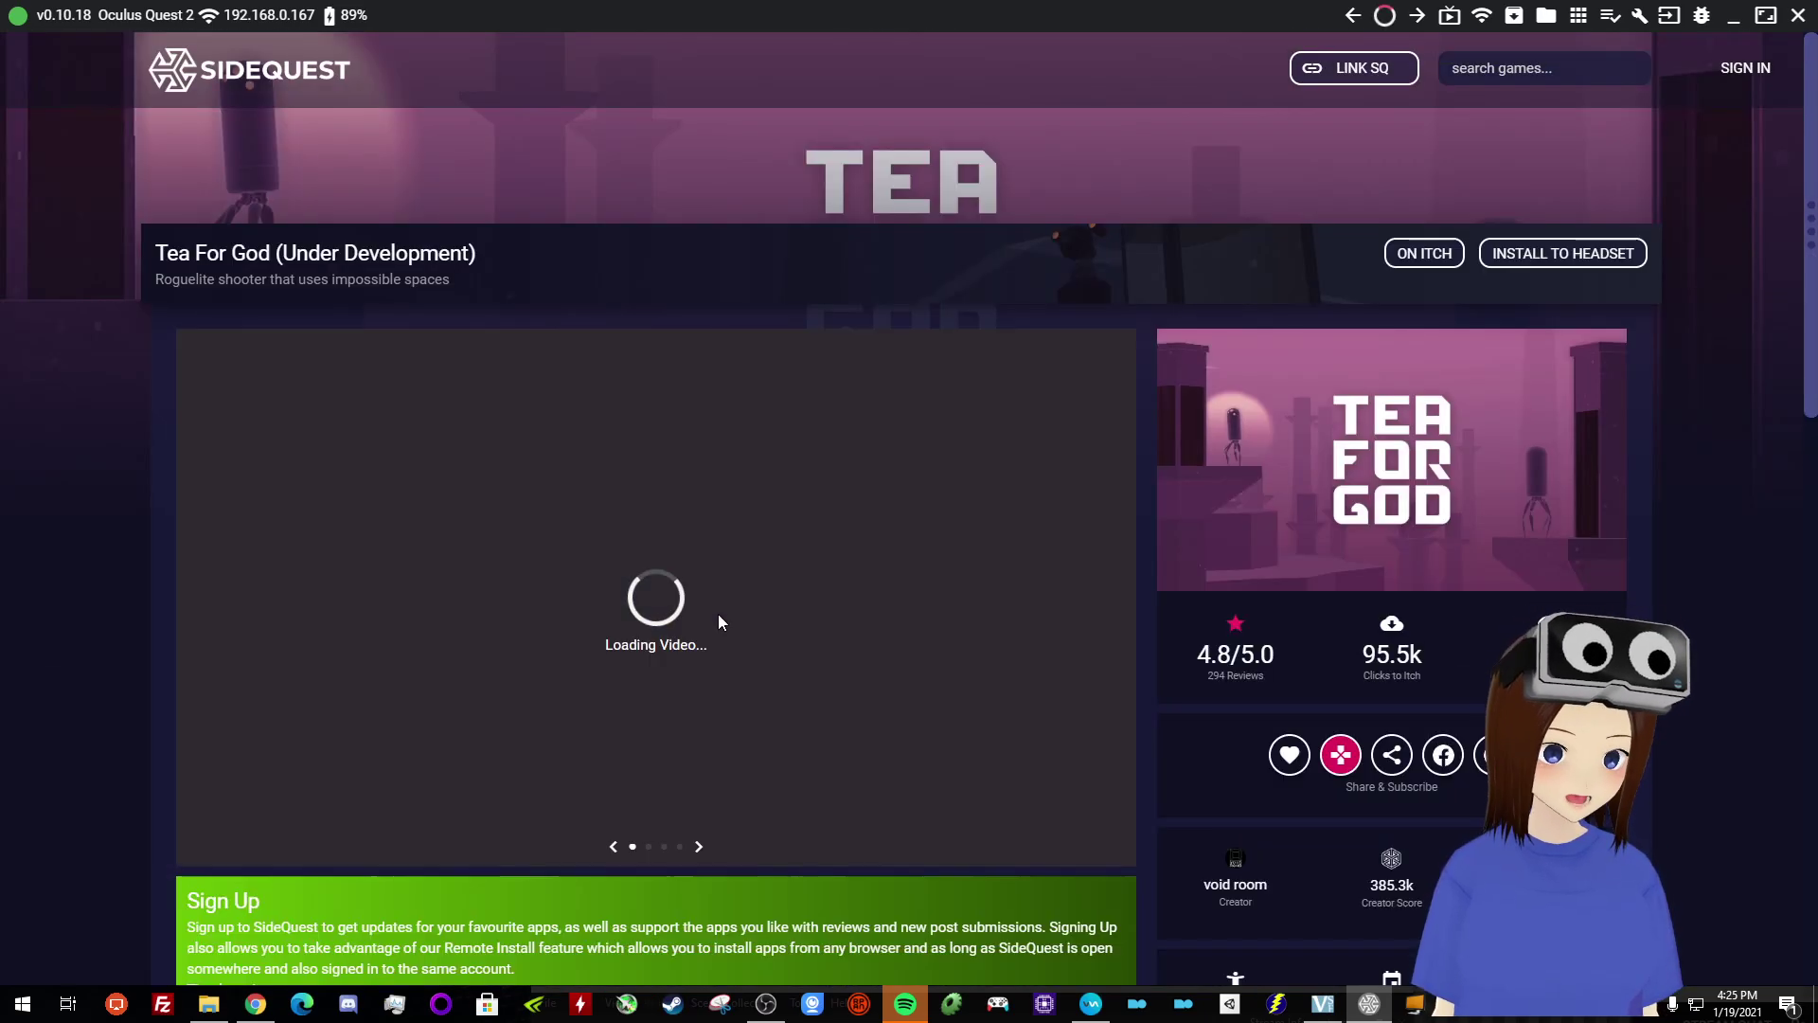
{"action": "scroll", "coordinate": [698, 464], "scroll_direction": "down", "scroll_amount": 4}
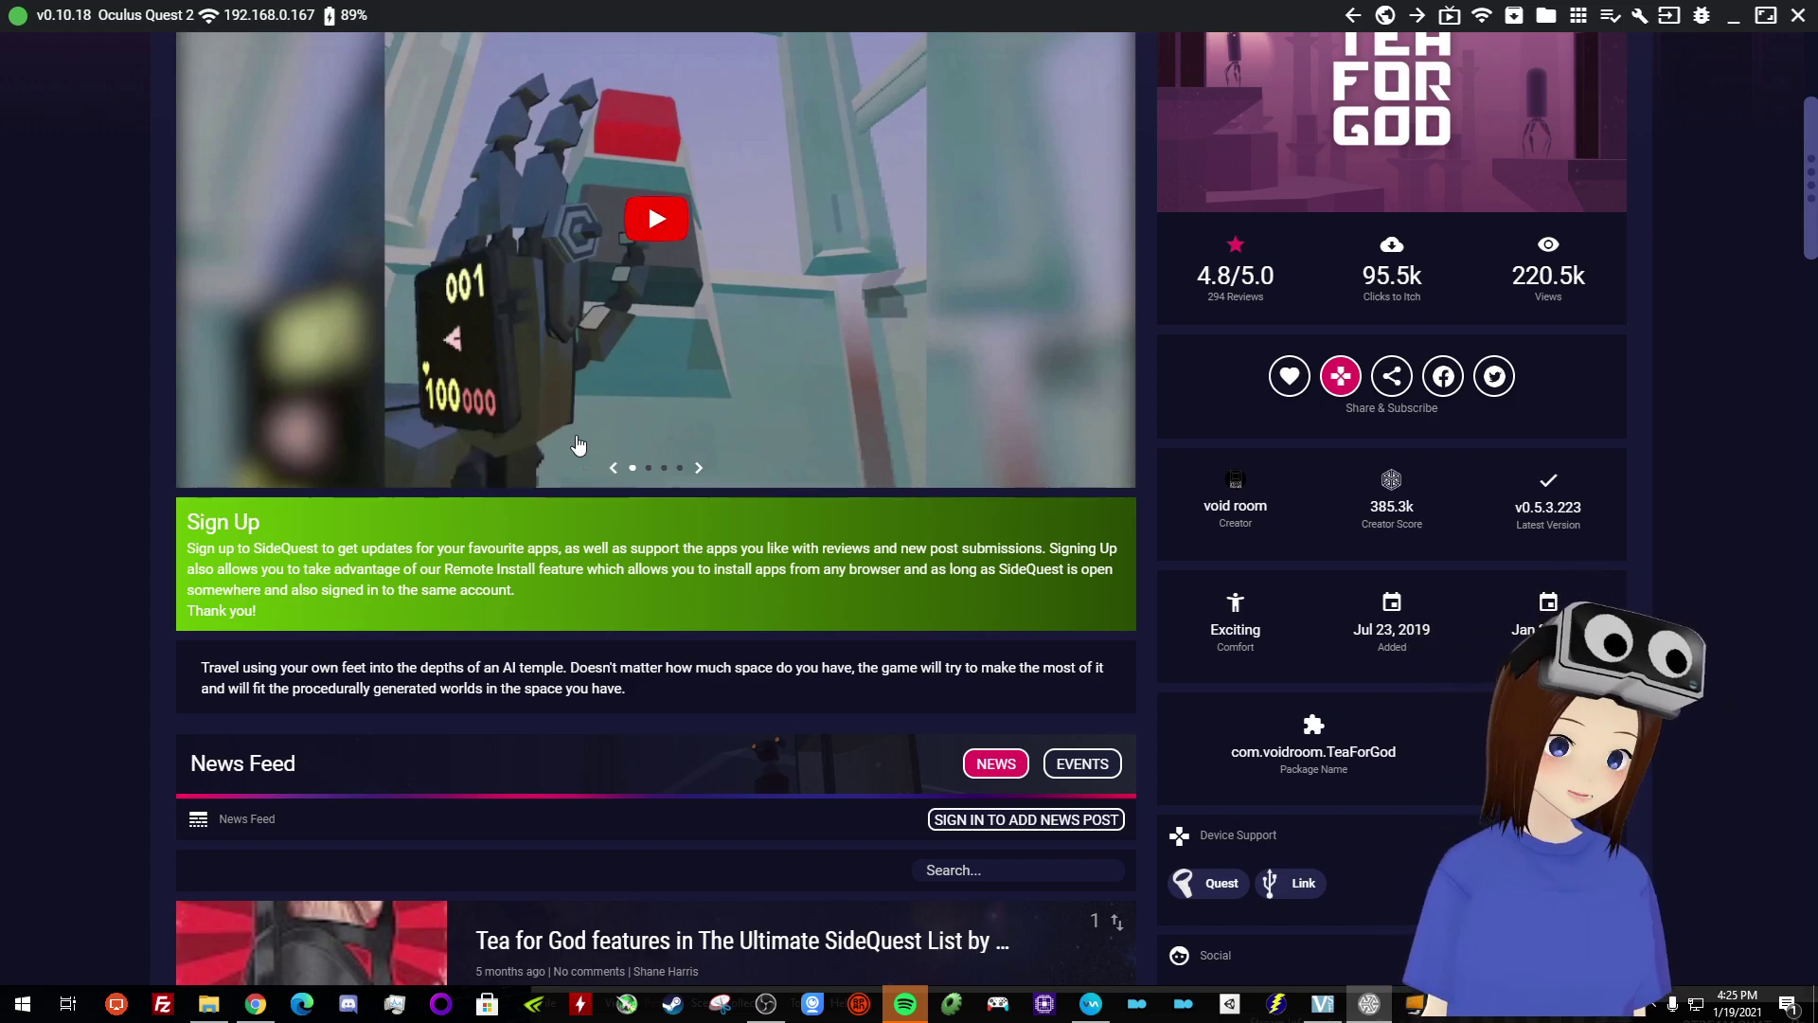
- Advance through Tea For God's second to fourth screenshots, then return to the home page
{"action": "left_click", "coordinate": [702, 470]}
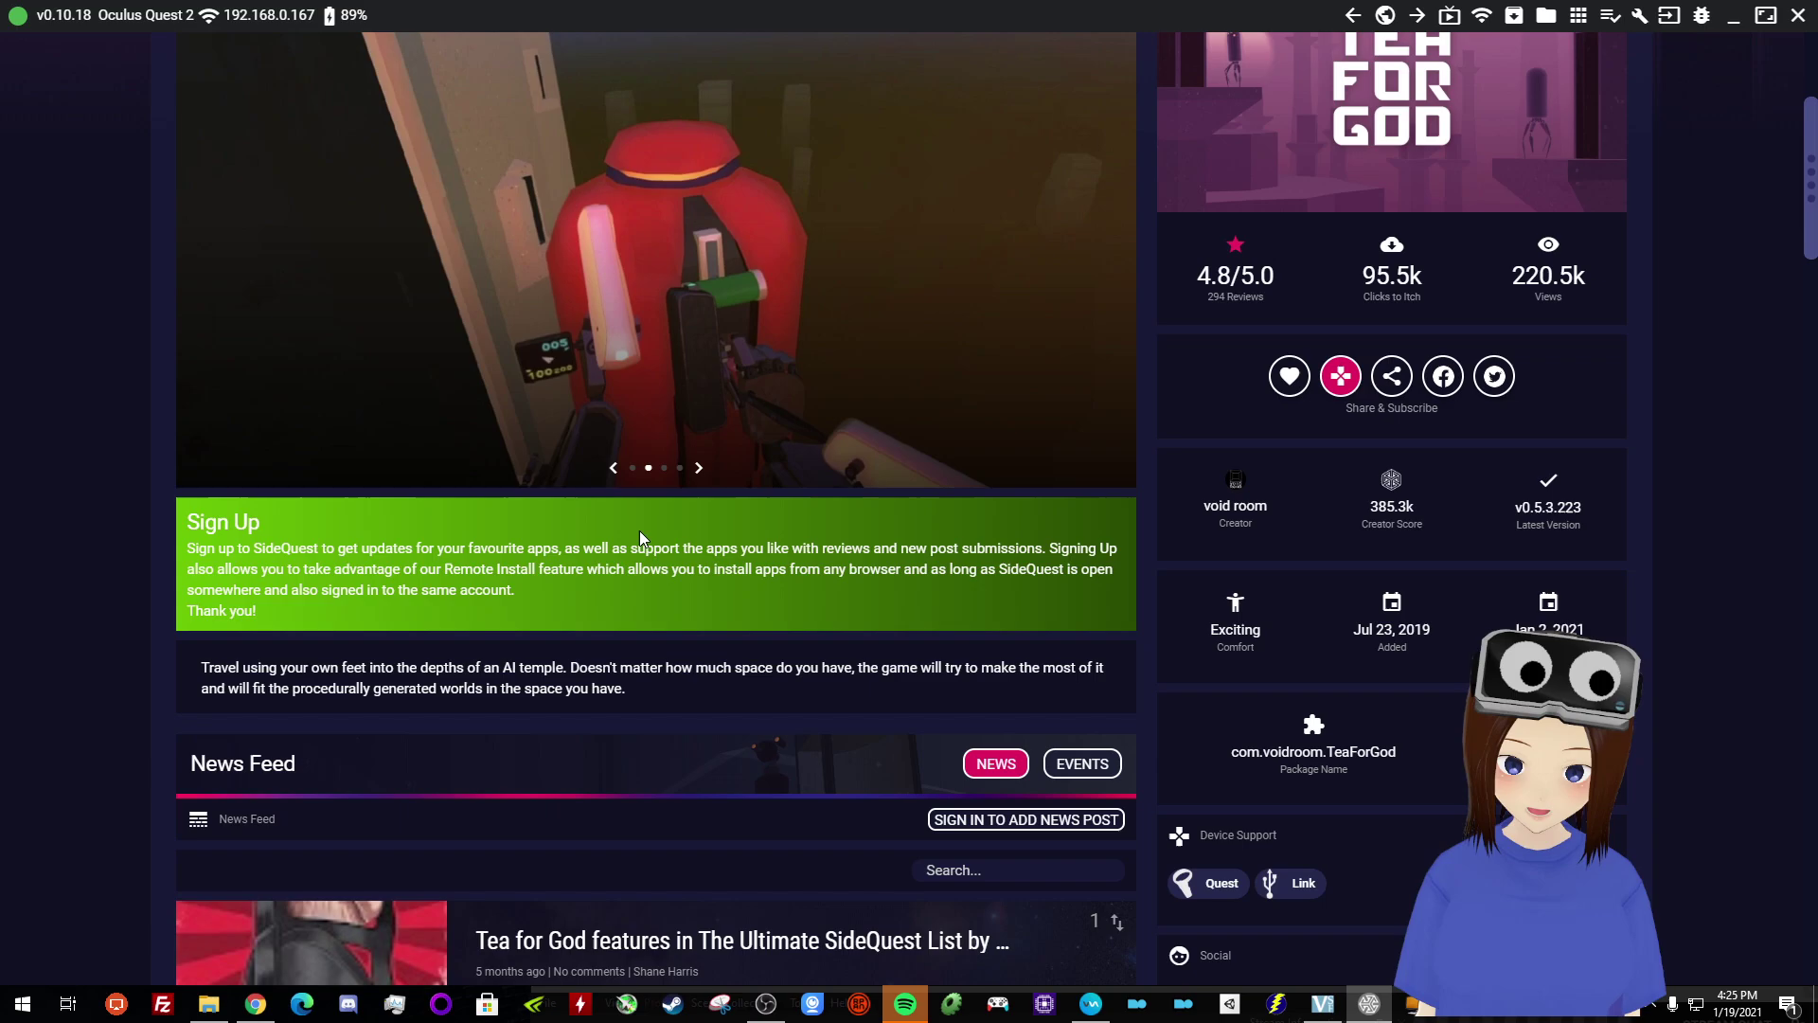
{"action": "left_click", "coordinate": [700, 468]}
{"action": "scroll", "coordinate": [713, 493], "scroll_direction": "up", "scroll_amount": 3}
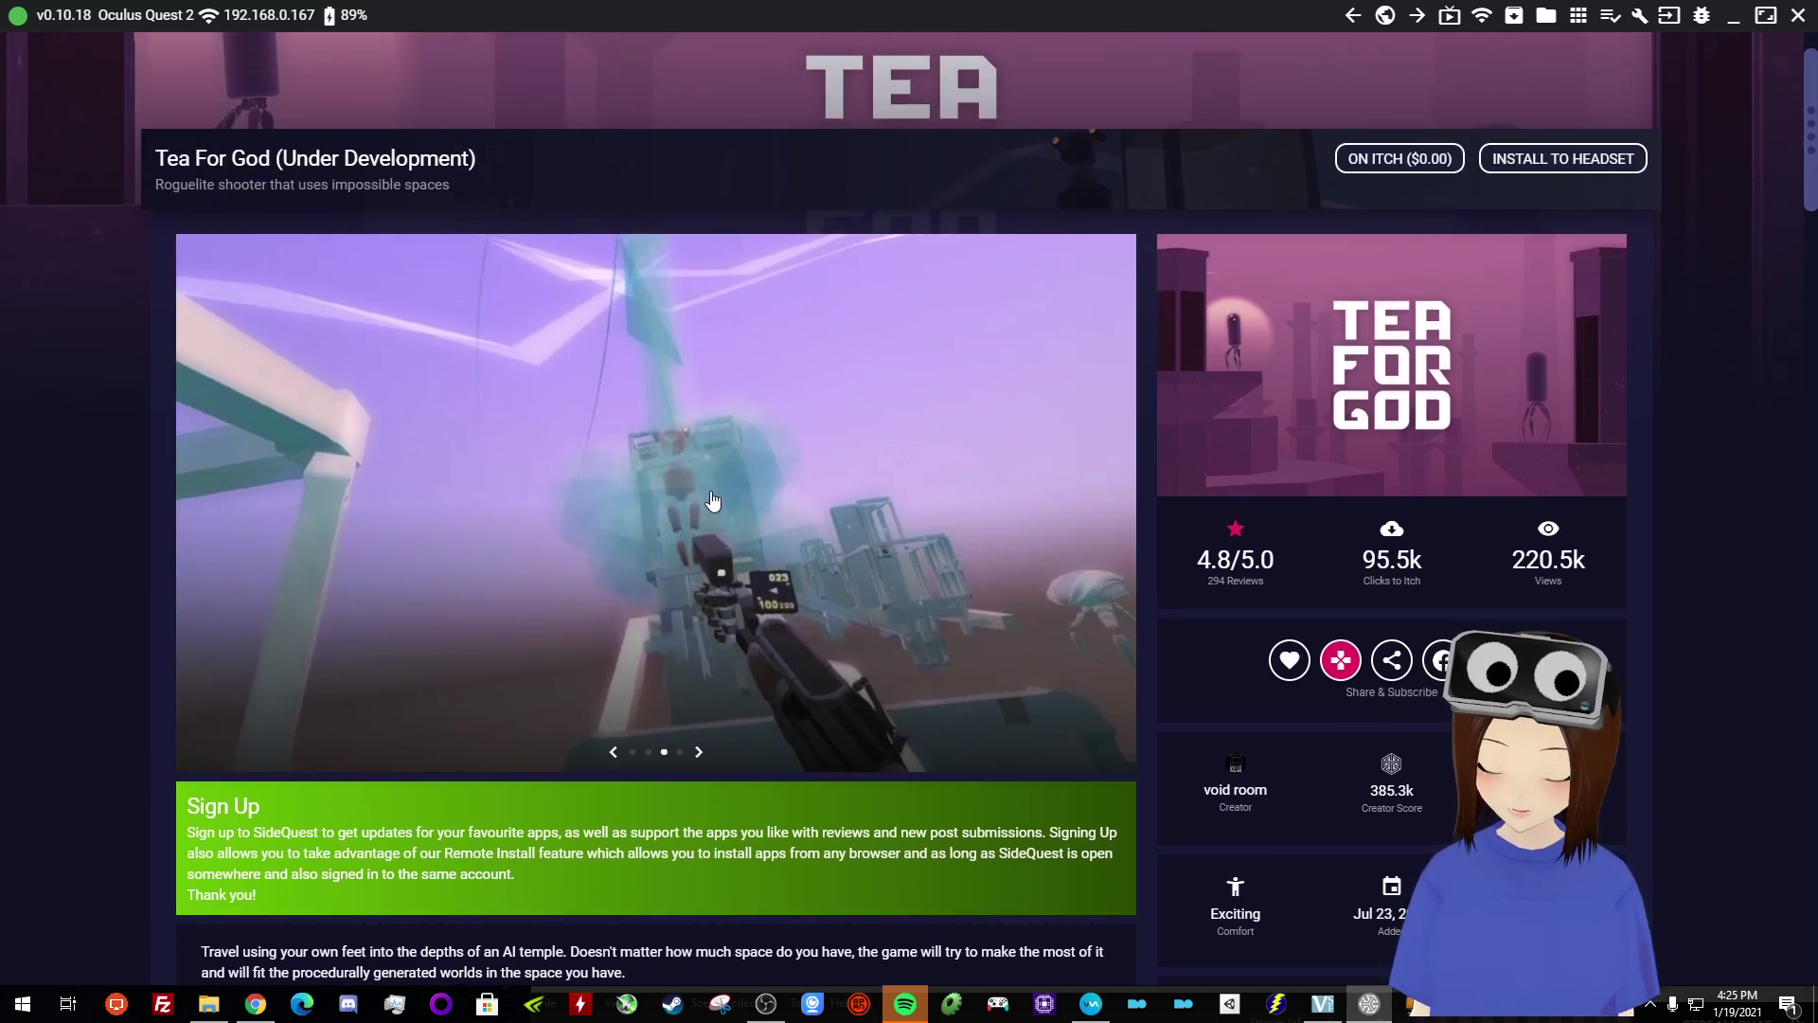
{"action": "left_click", "coordinate": [700, 754]}
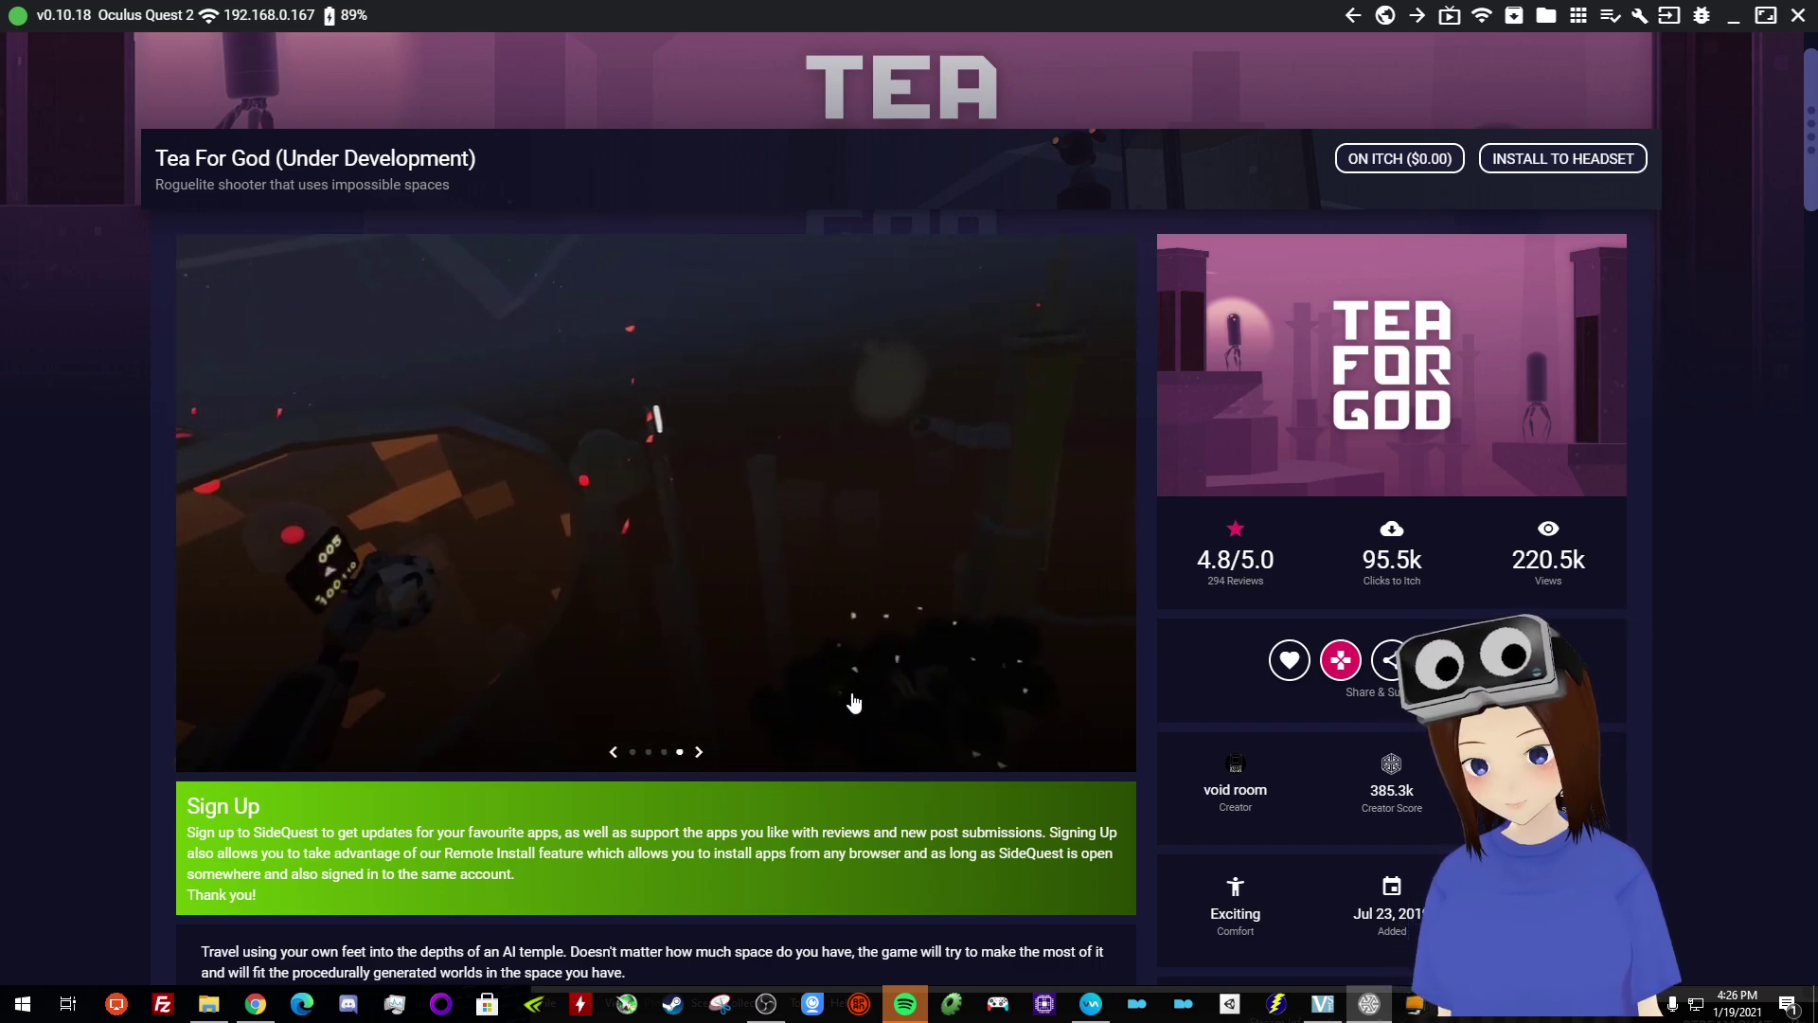
{"action": "scroll", "coordinate": [854, 702], "scroll_direction": "down", "scroll_amount": 1}
{"action": "scroll", "coordinate": [1412, 549], "scroll_direction": "up", "scroll_amount": 2}
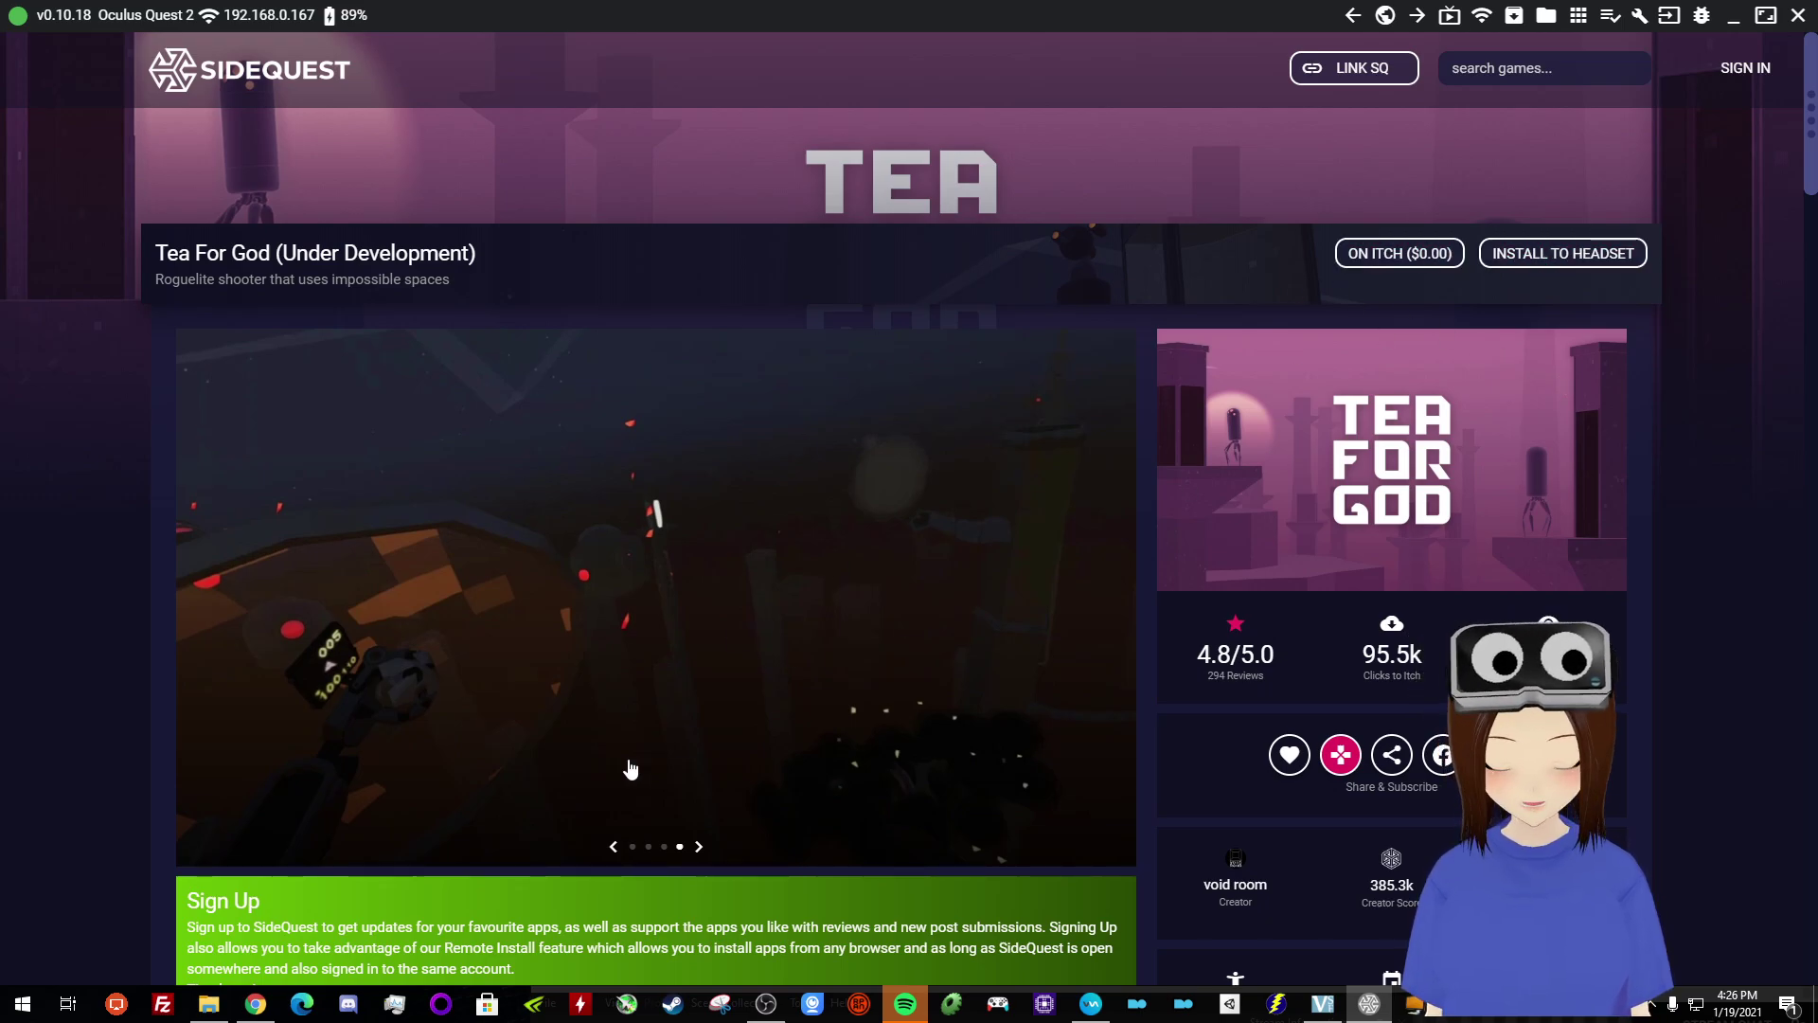
{"action": "scroll", "coordinate": [631, 769], "scroll_direction": "down", "scroll_amount": 1}
{"action": "scroll", "coordinate": [1345, 104], "scroll_direction": "up", "scroll_amount": 1}
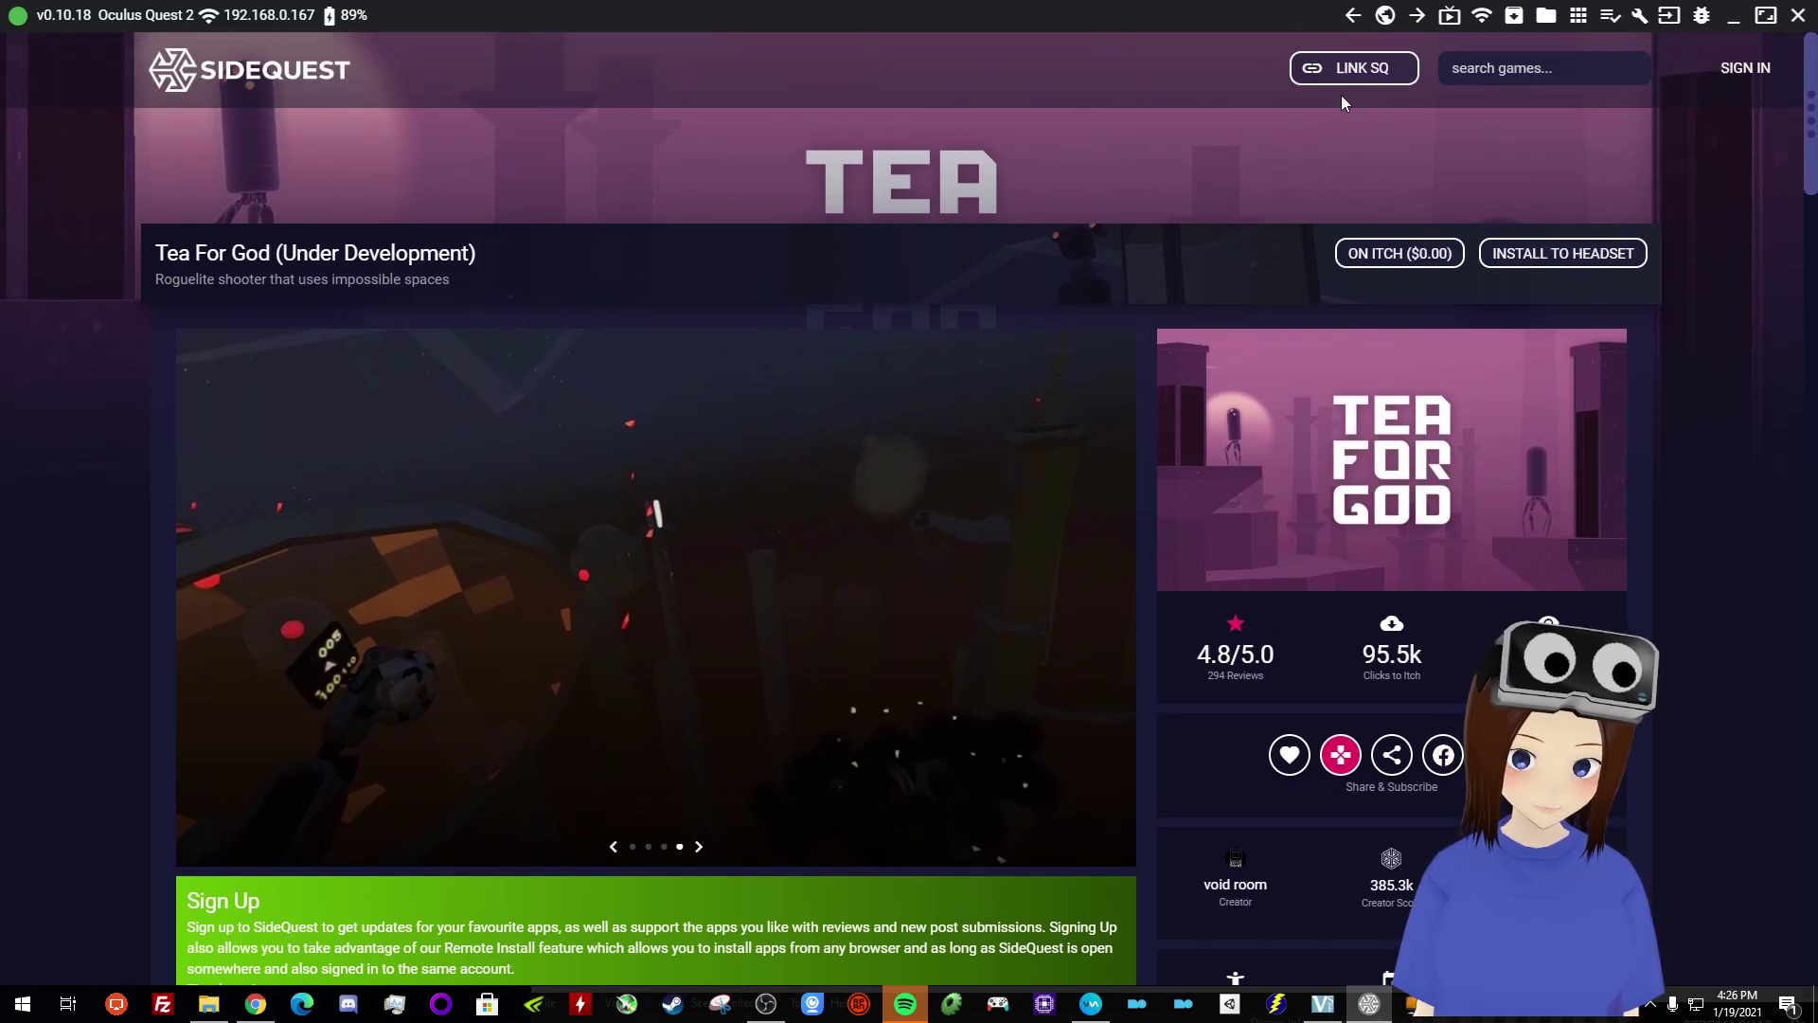
{"action": "left_click", "coordinate": [1355, 16]}
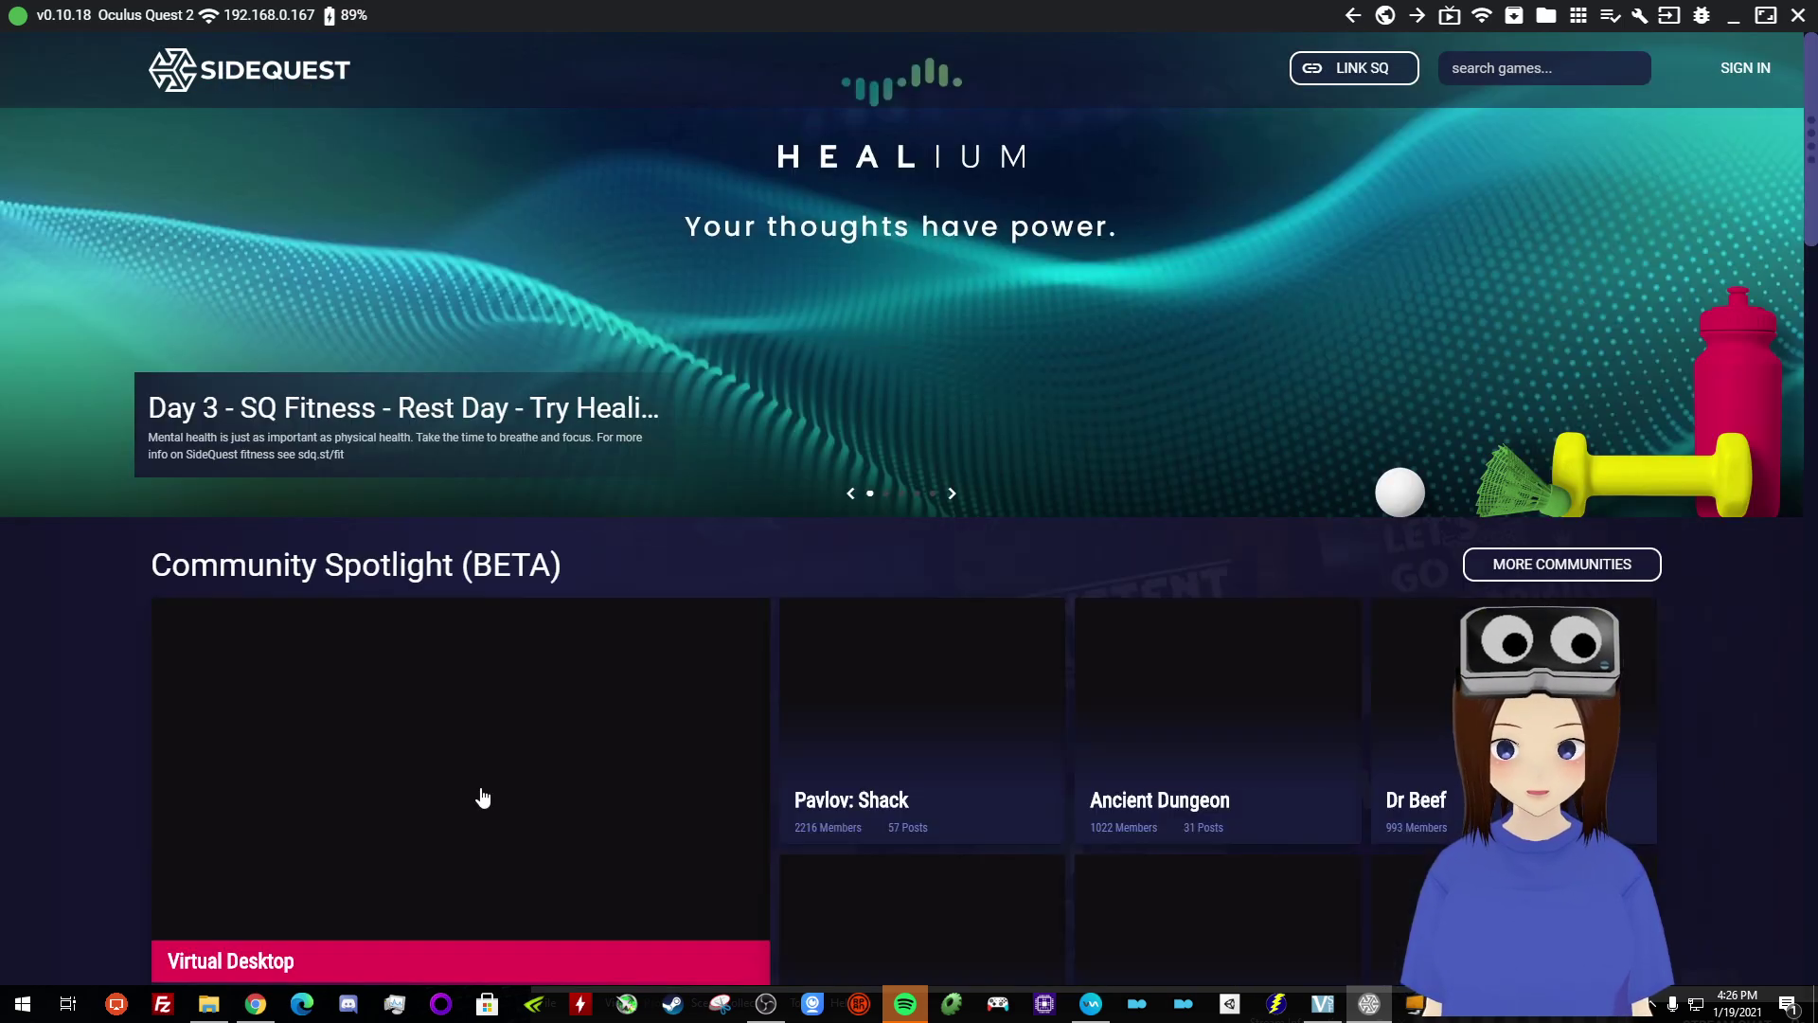
{"action": "scroll", "coordinate": [1005, 701], "scroll_direction": "down", "scroll_amount": 5}
{"action": "scroll", "coordinate": [1005, 700], "scroll_direction": "down", "scroll_amount": 3}
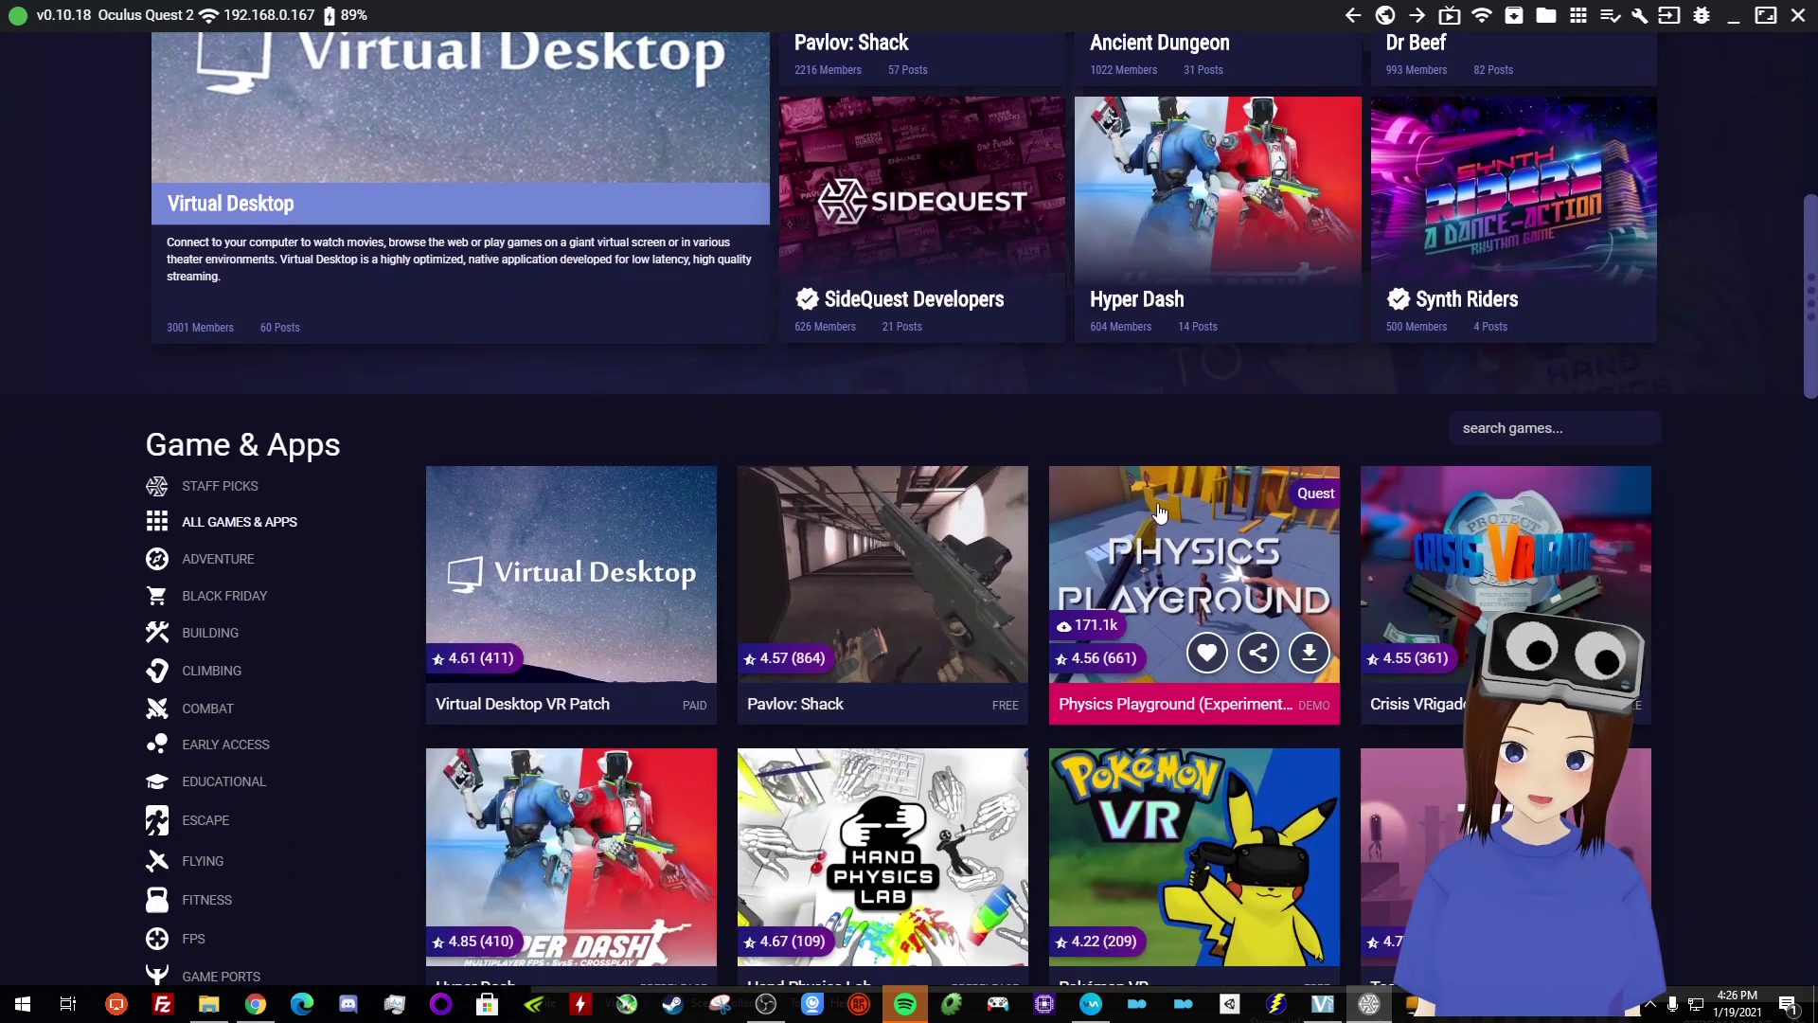
{"action": "scroll", "coordinate": [1289, 282], "scroll_direction": "up", "scroll_amount": 4}
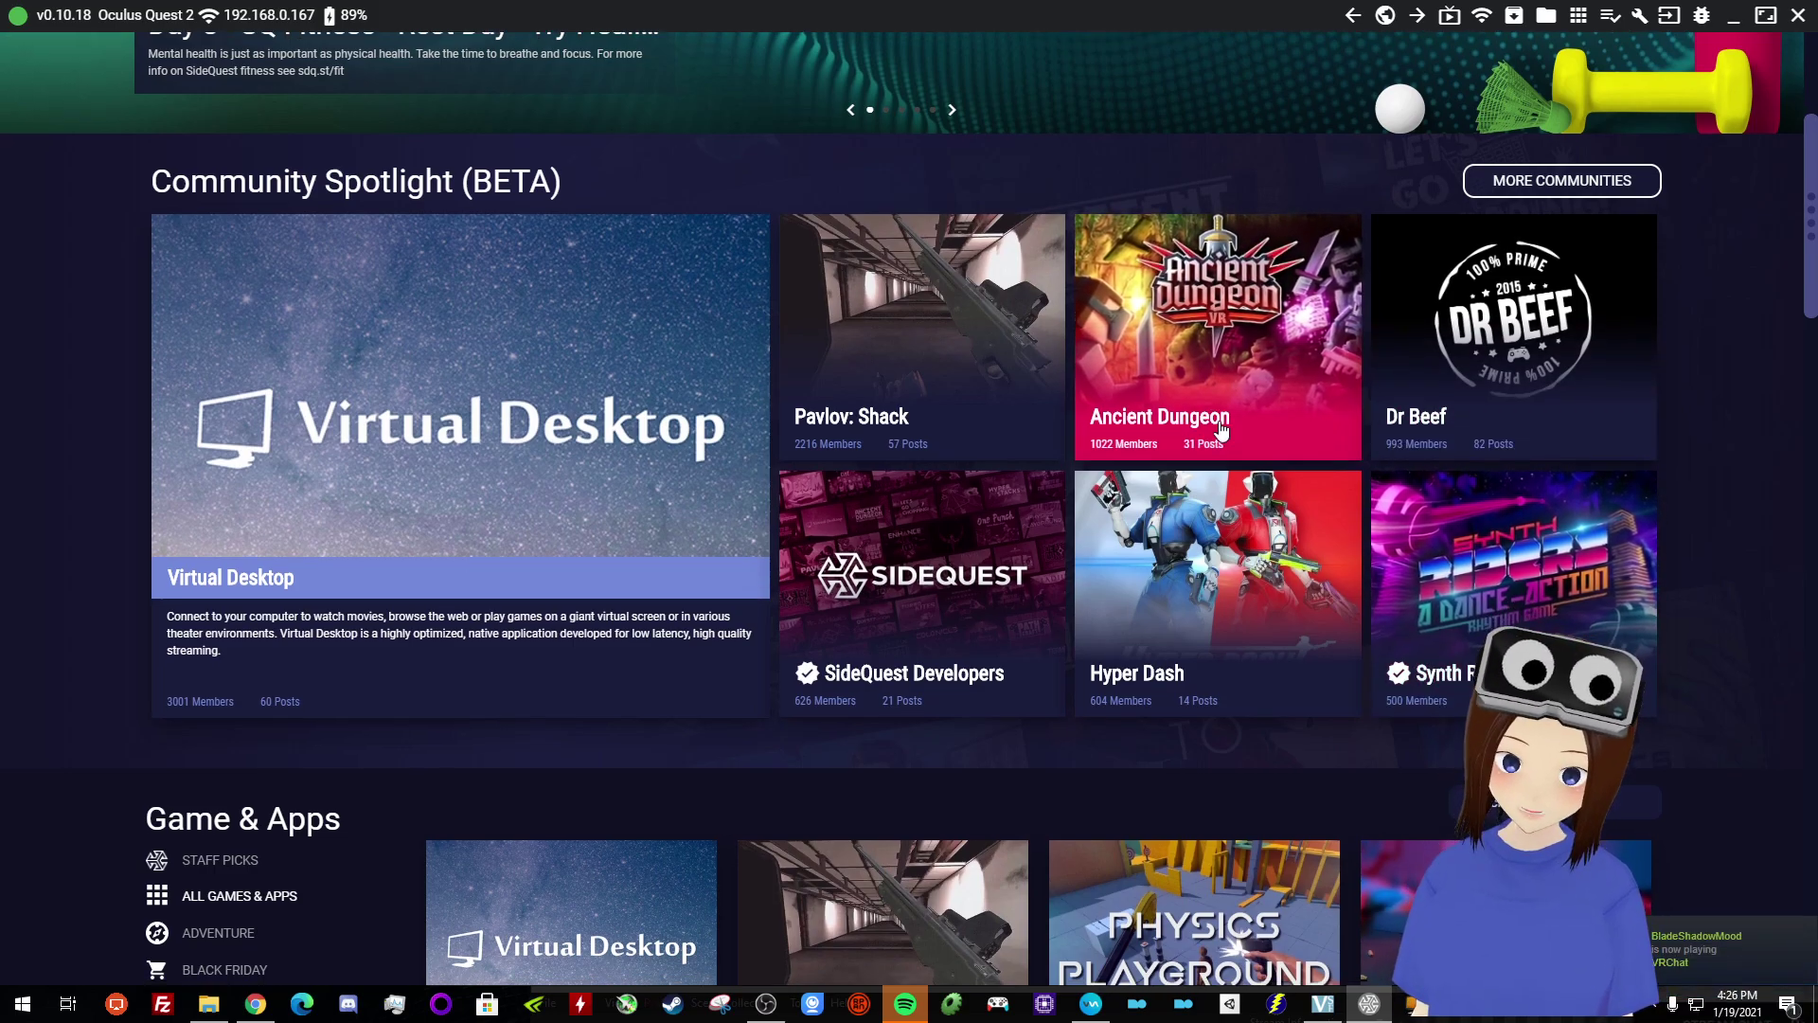
{"action": "scroll", "coordinate": [1221, 417], "scroll_direction": "down", "scroll_amount": 7}
{"action": "scroll", "coordinate": [1236, 440], "scroll_direction": "down", "scroll_amount": 3}
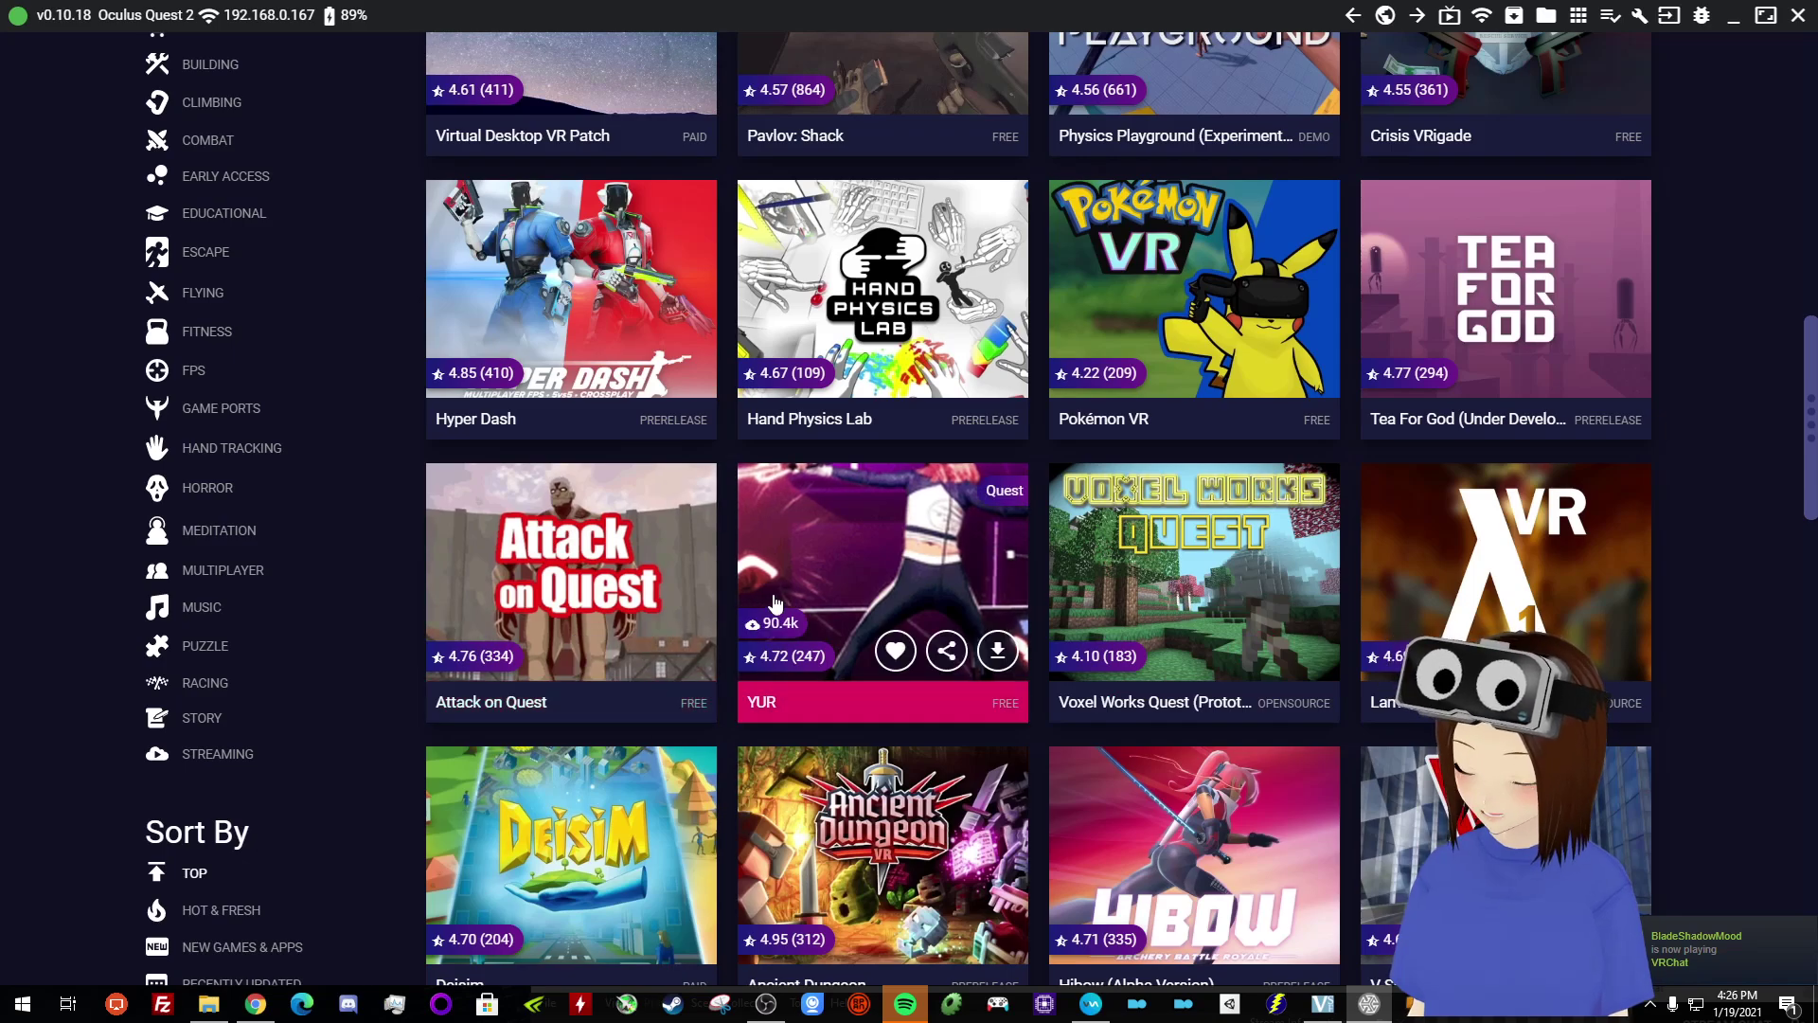
{"action": "scroll", "coordinate": [794, 602], "scroll_direction": "down", "scroll_amount": 8}
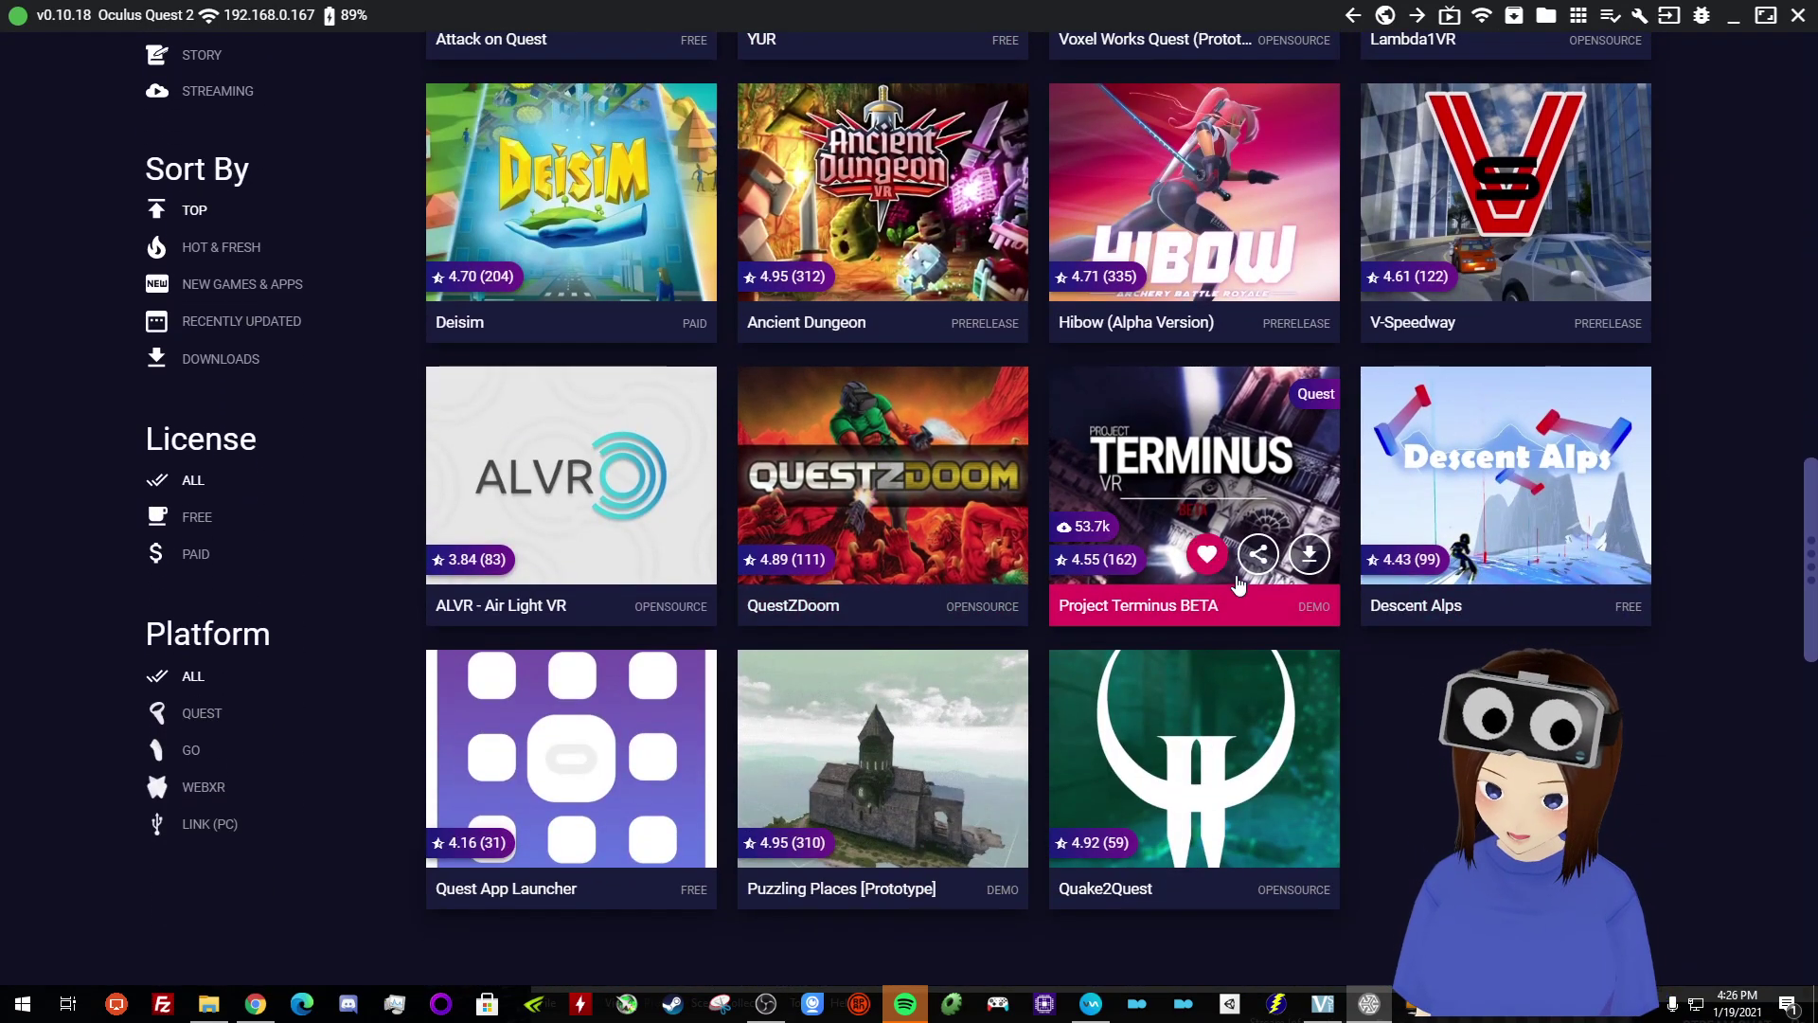
{"action": "scroll", "coordinate": [1249, 692], "scroll_direction": "up", "scroll_amount": 4}
{"action": "scroll", "coordinate": [1249, 692], "scroll_direction": "up", "scroll_amount": 3}
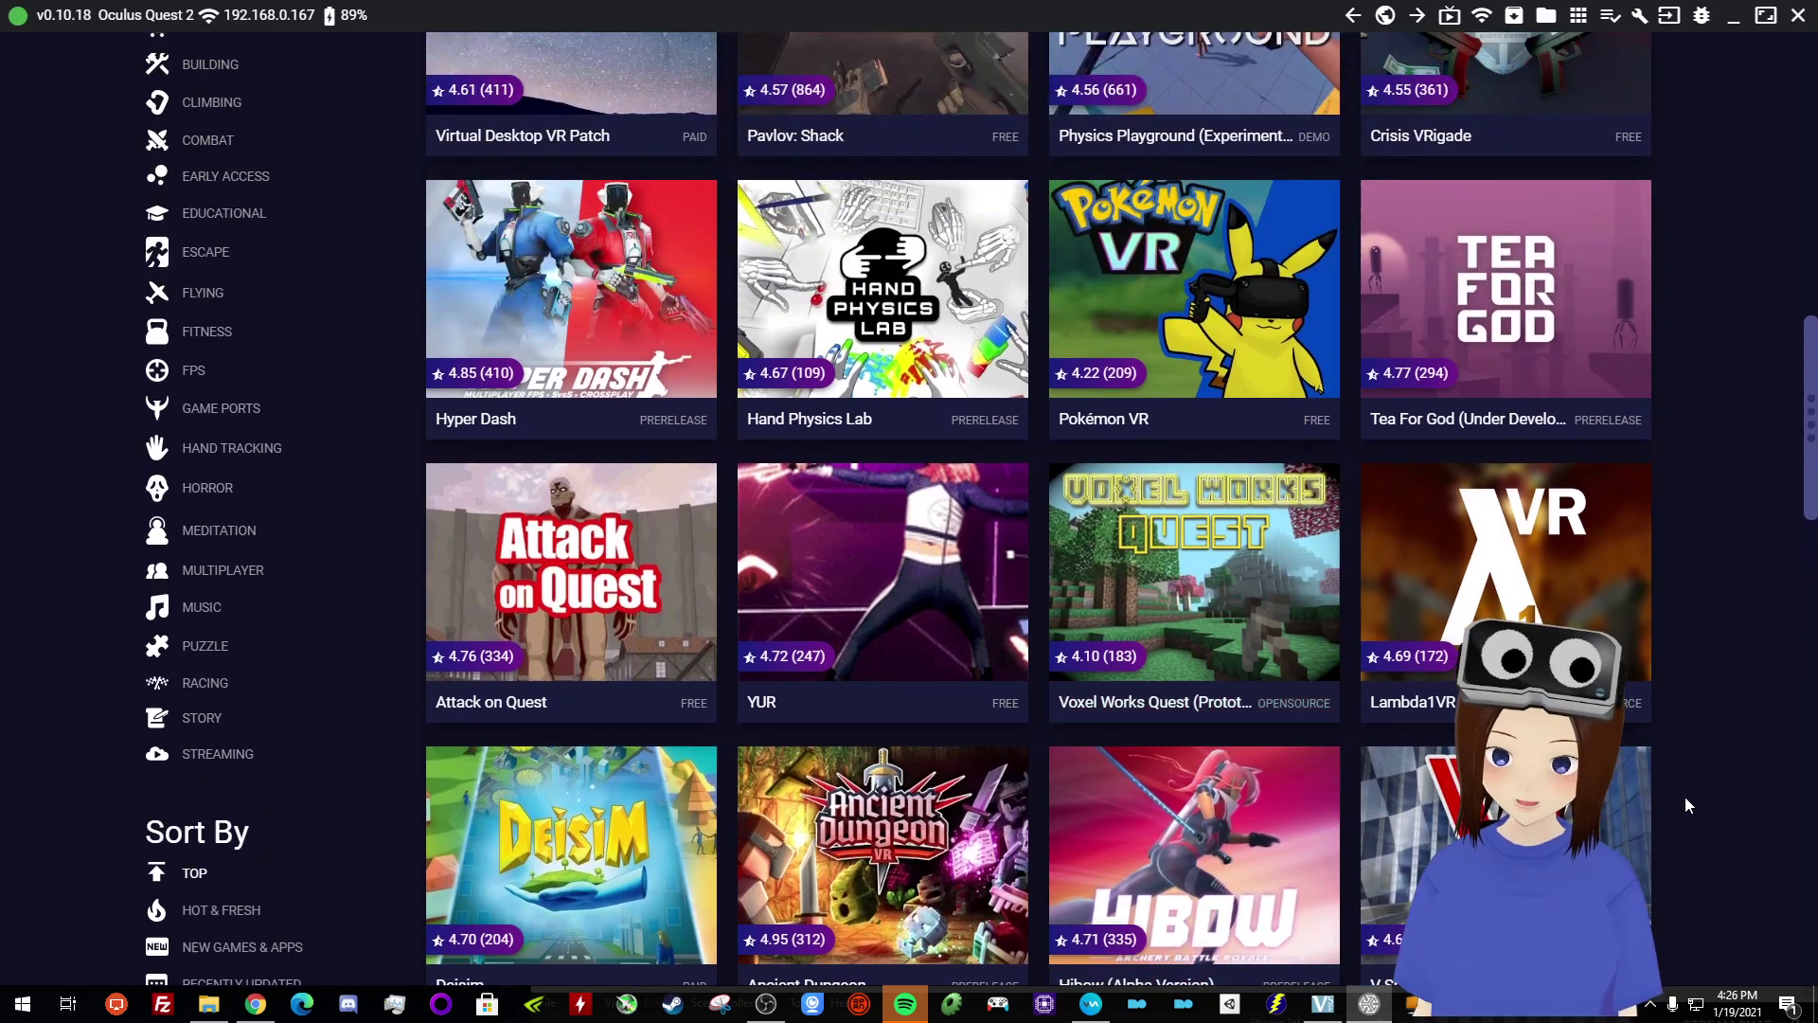
{"action": "scroll", "coordinate": [978, 527], "scroll_direction": "up", "scroll_amount": 5}
{"action": "scroll", "coordinate": [1236, 454], "scroll_direction": "down", "scroll_amount": 4}
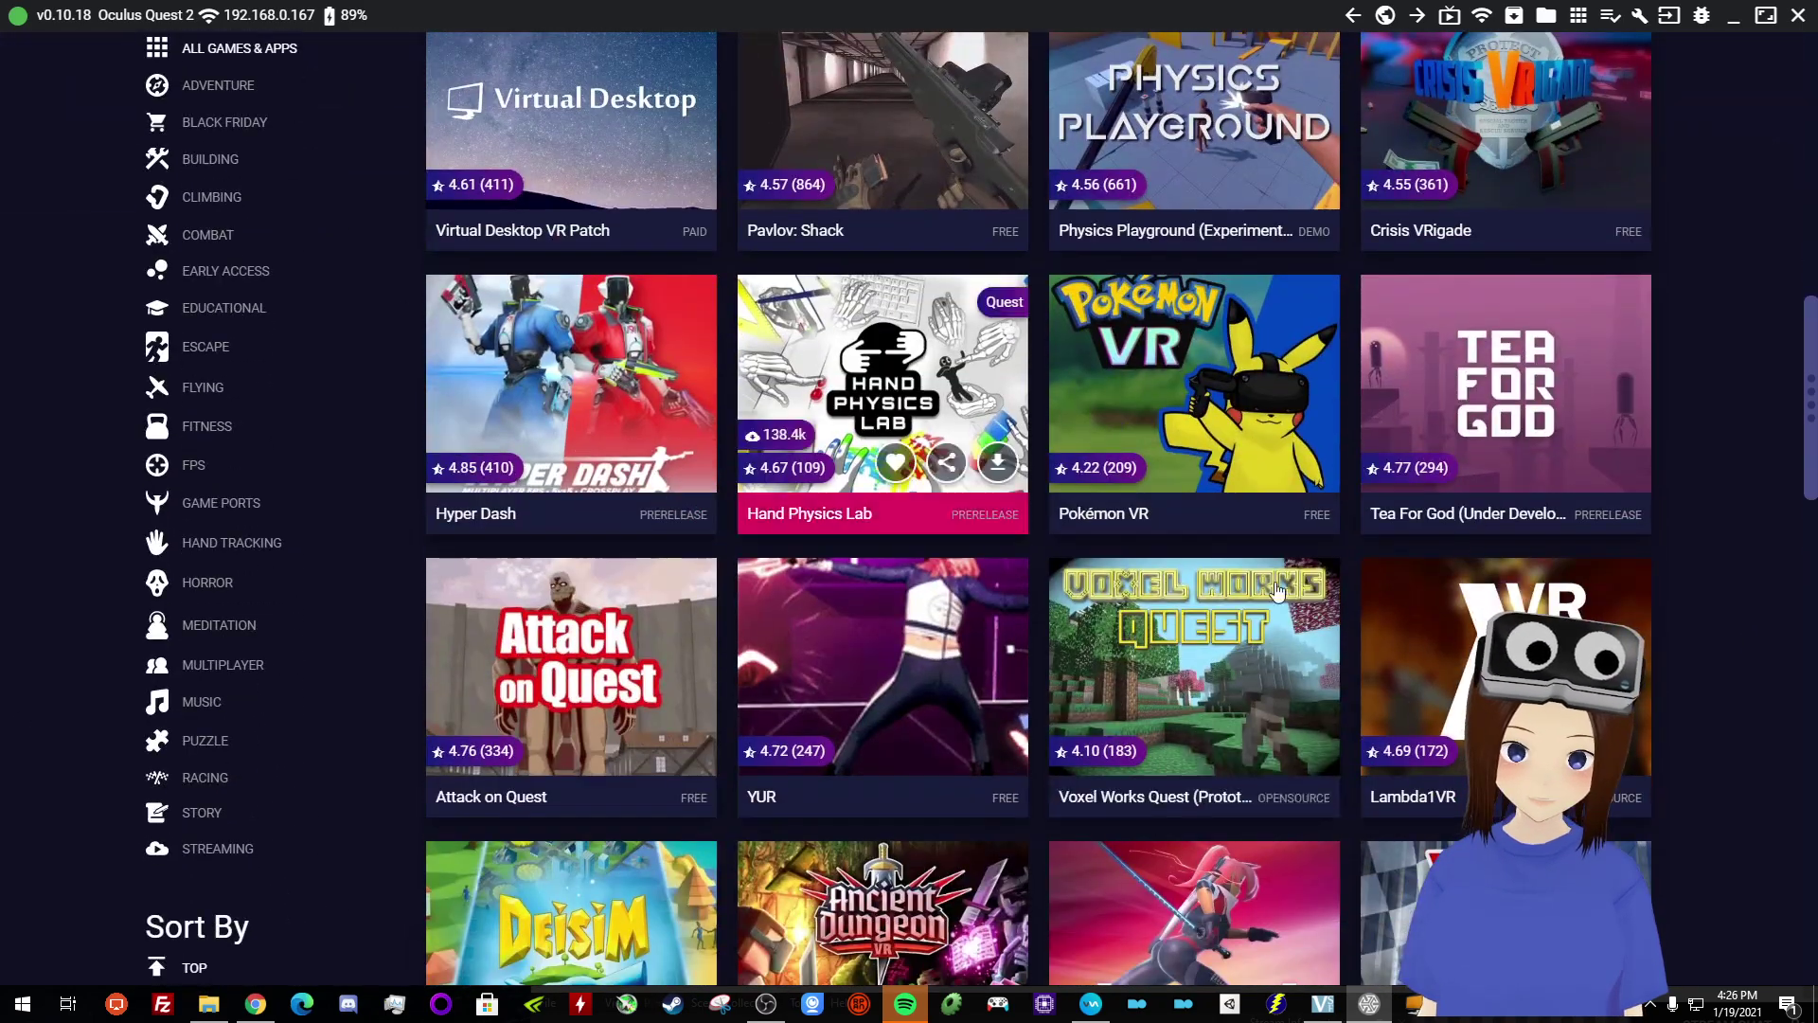
{"action": "scroll", "coordinate": [349, 663], "scroll_direction": "up", "scroll_amount": 6}
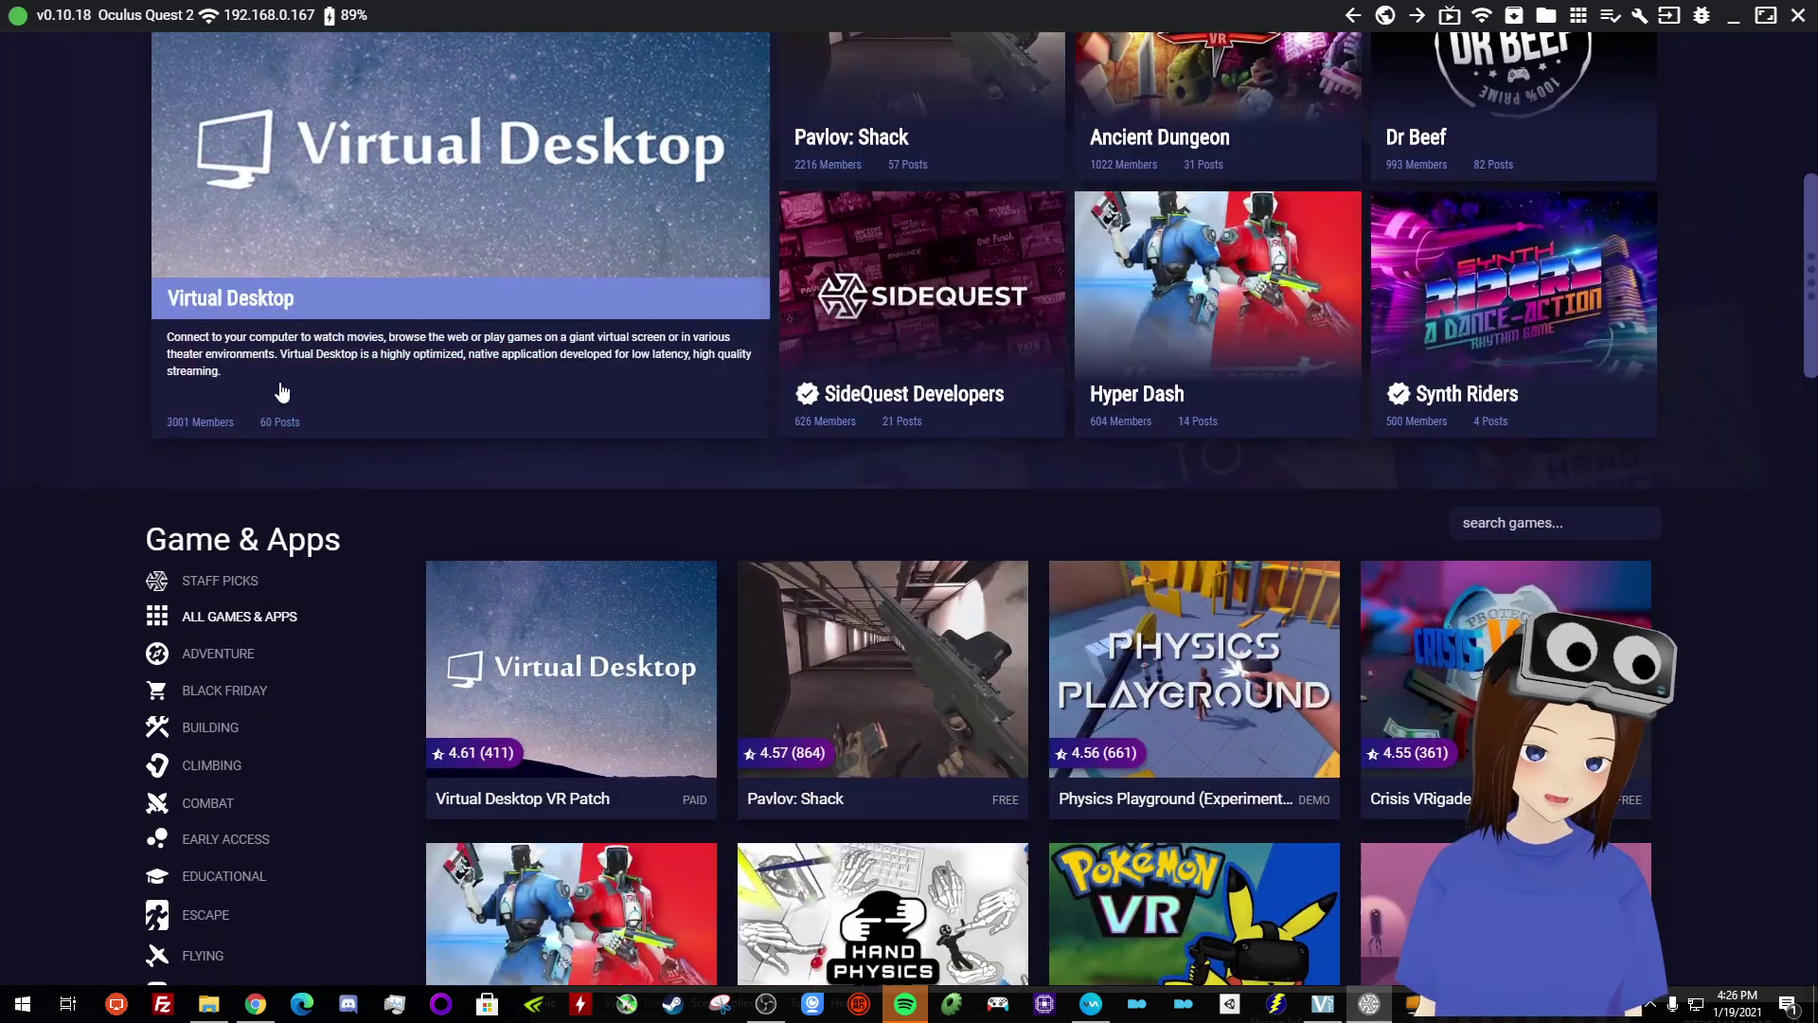
{"action": "left_click", "coordinate": [766, 1006]}
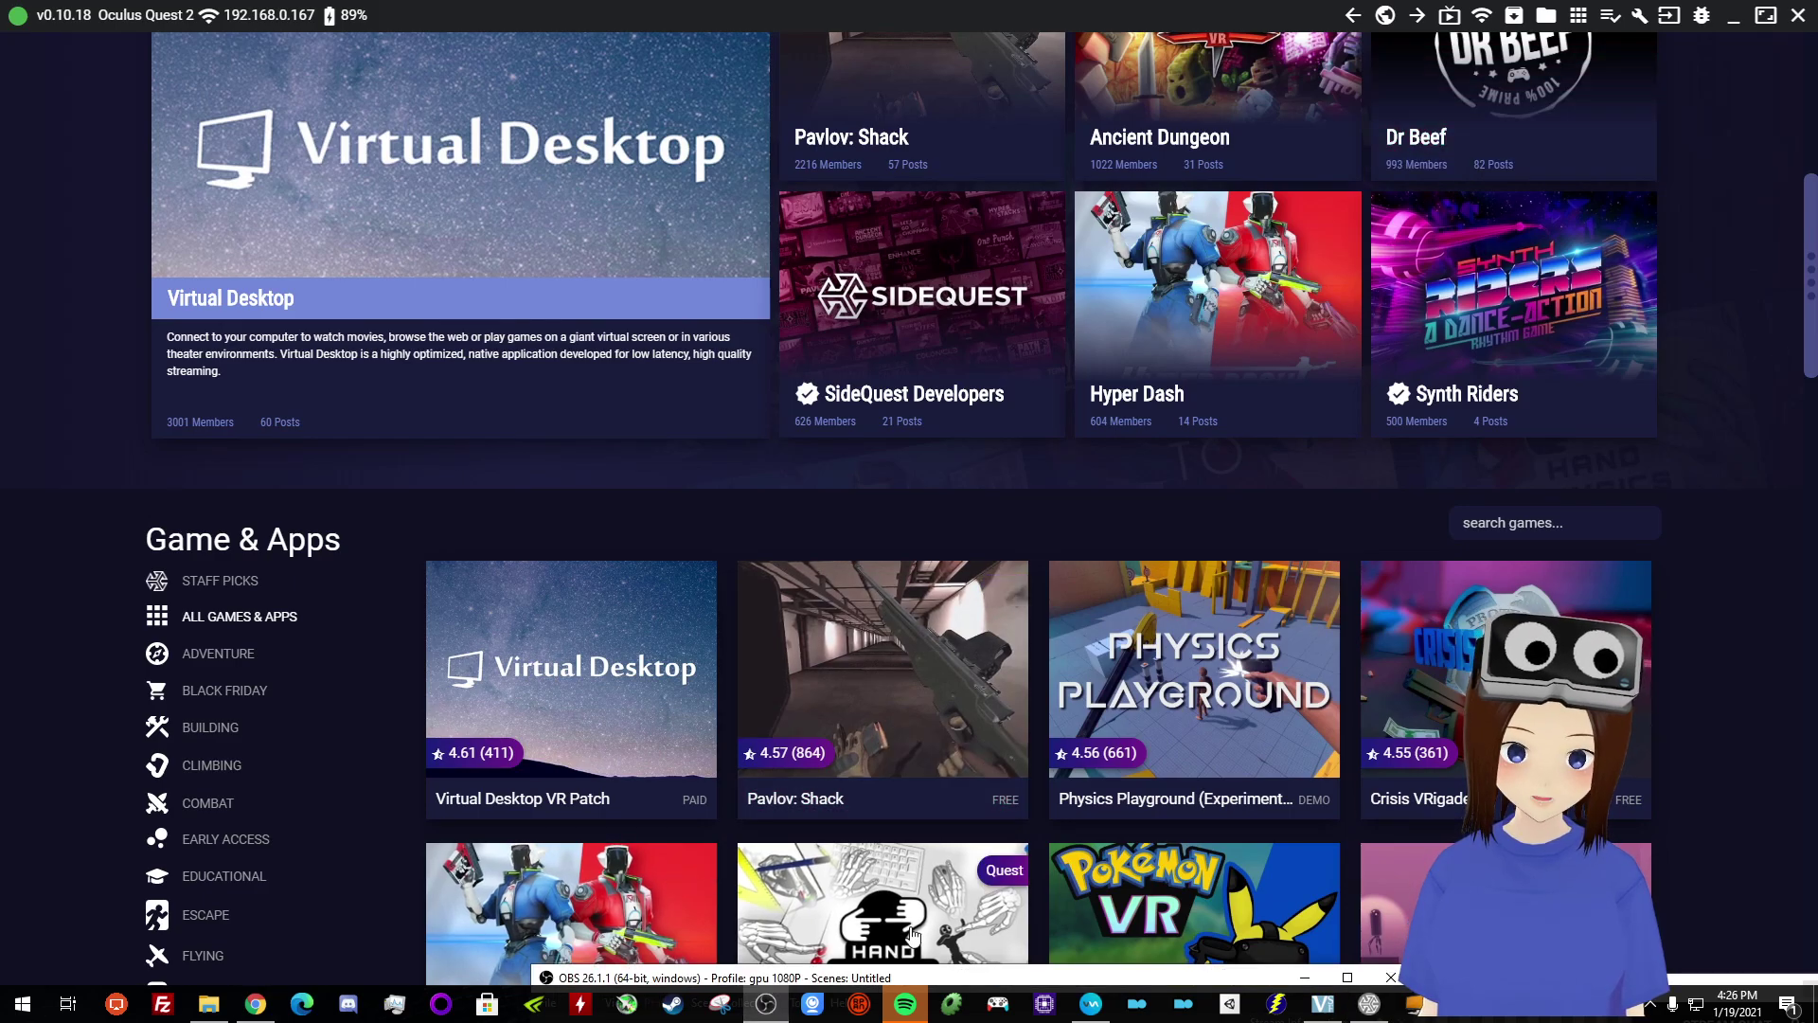